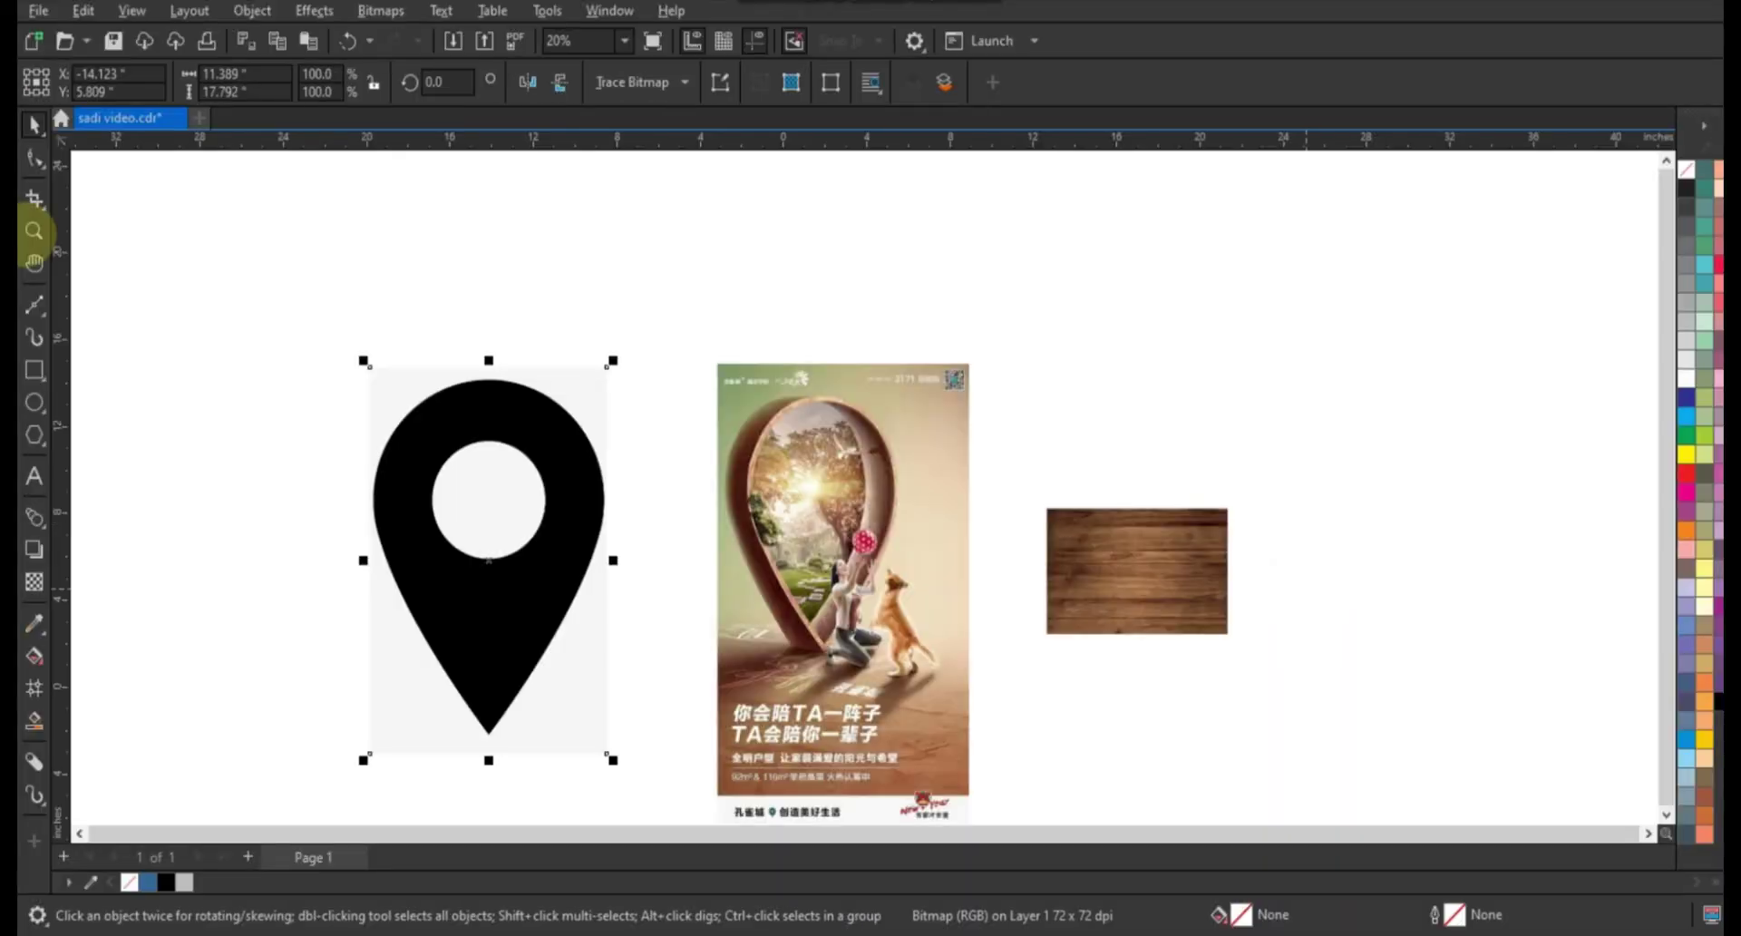
Zoom in on the black location-pin image and select it.
left_click(34, 231)
mouse_move(697, 376)
left_mouse_down()
mouse_move(918, 689)
mouse_move(976, 725)
left_mouse_up()
scroll(974, 716, "down", 1)
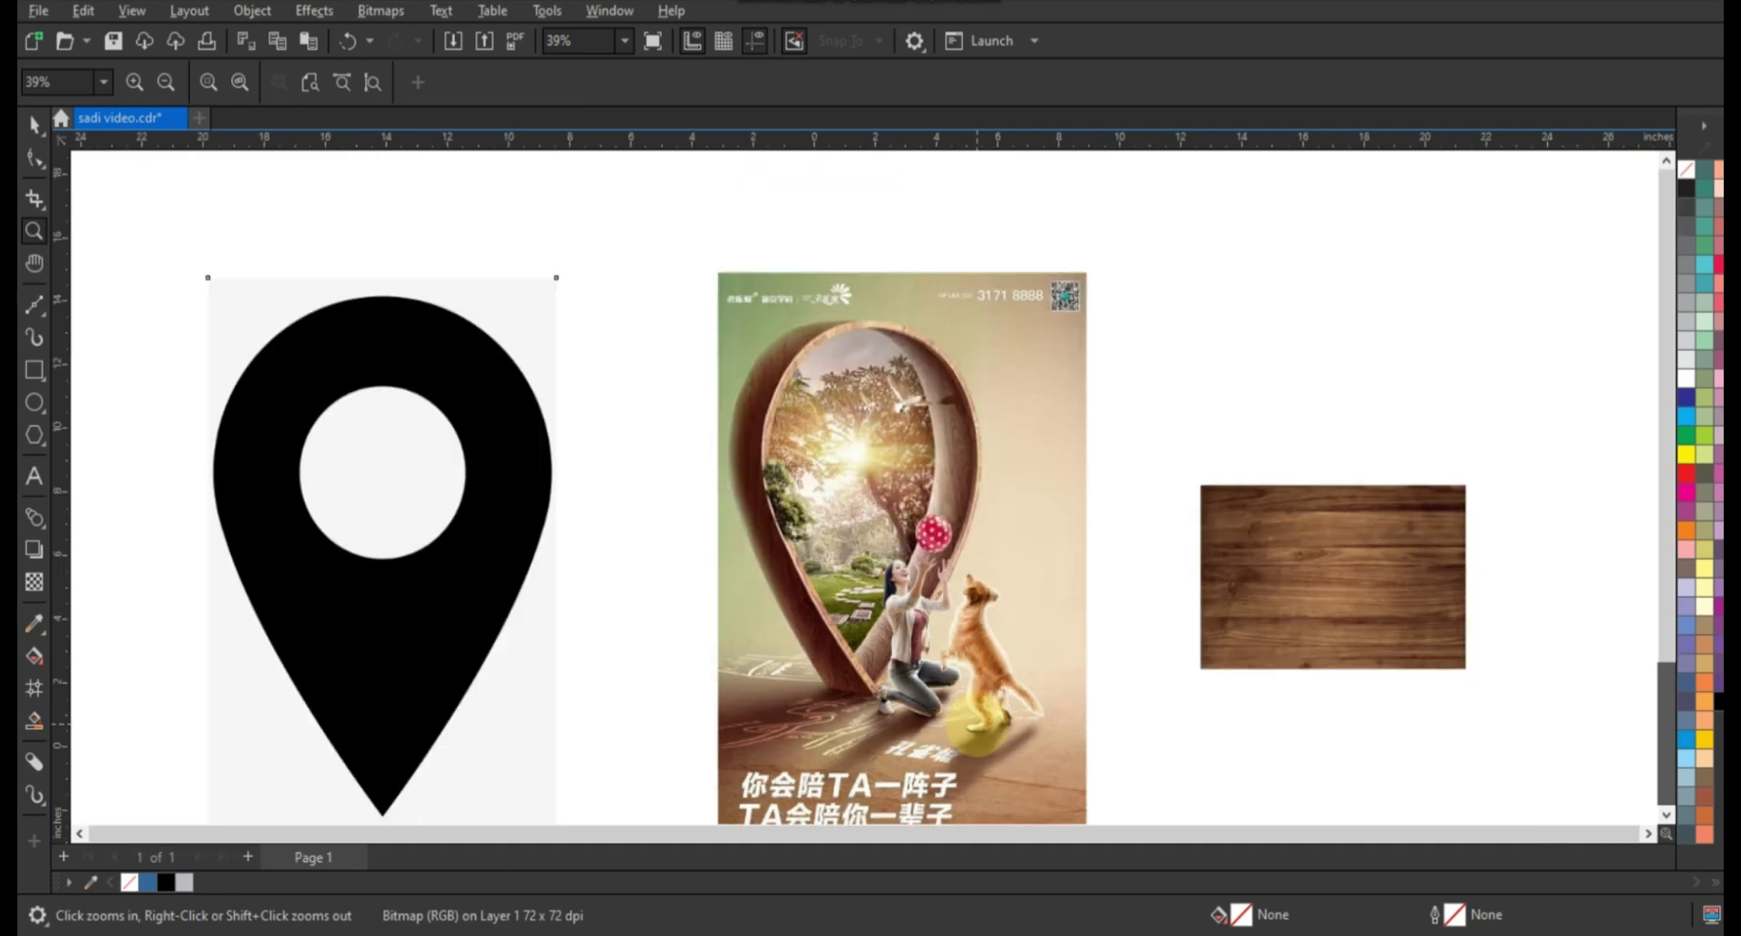
left_click_drag(214, 330, 571, 719)
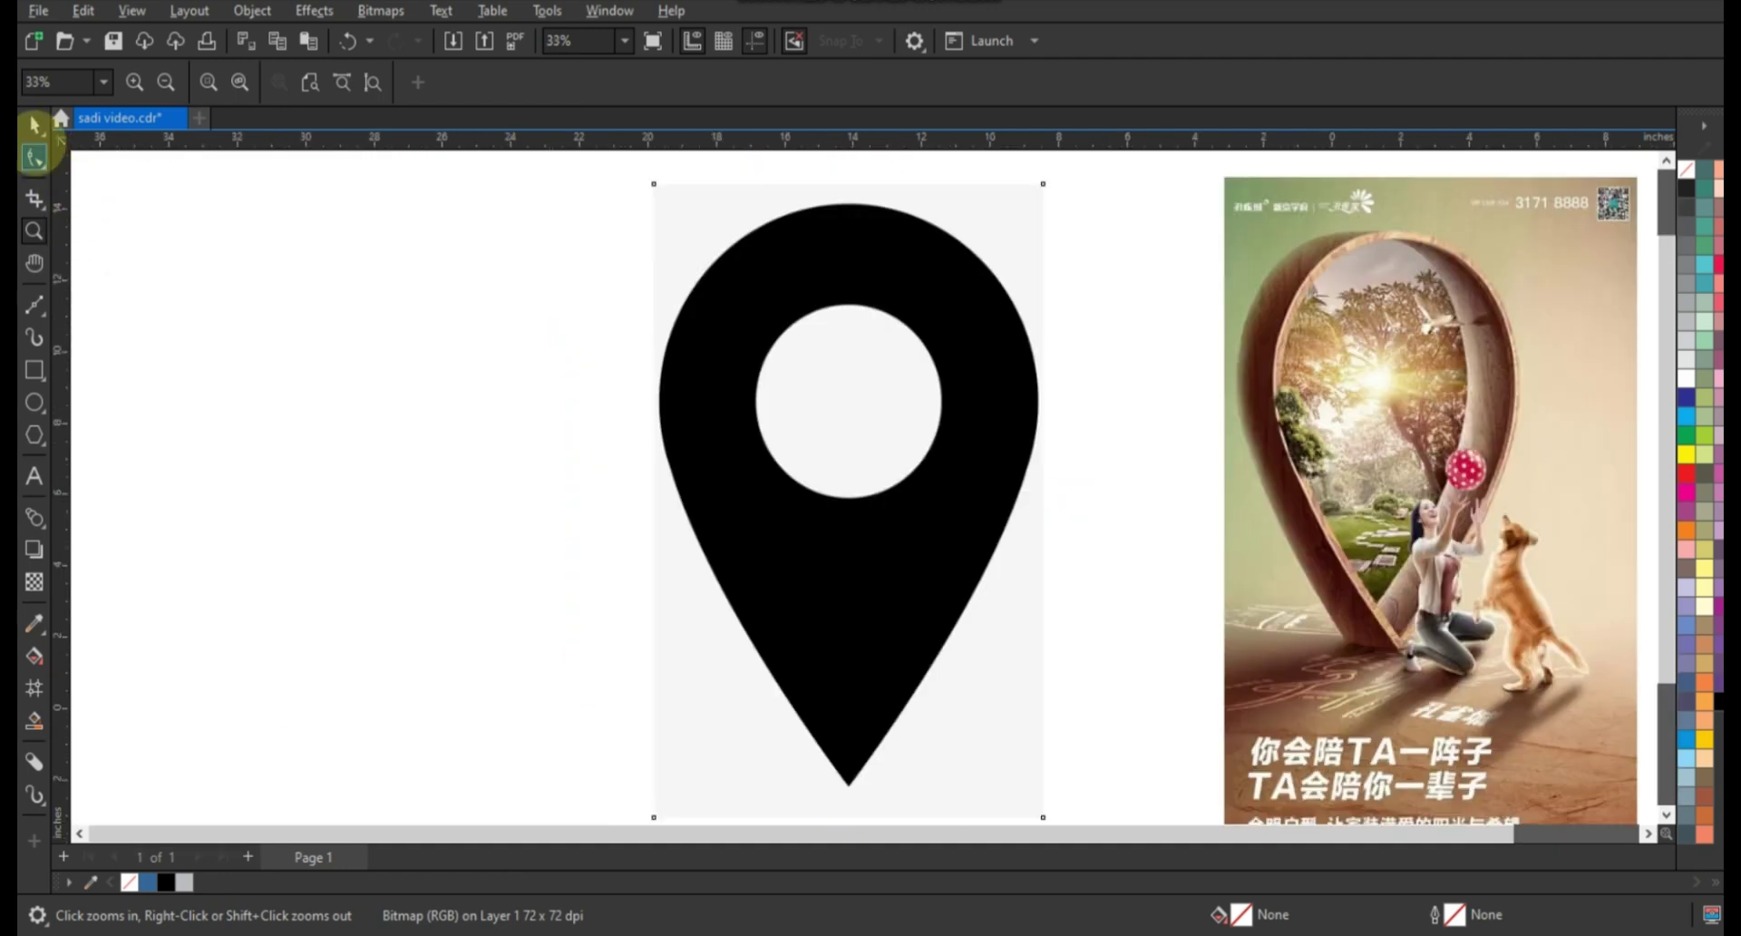
key("space")
left_click(562, 522)
left_click(716, 516)
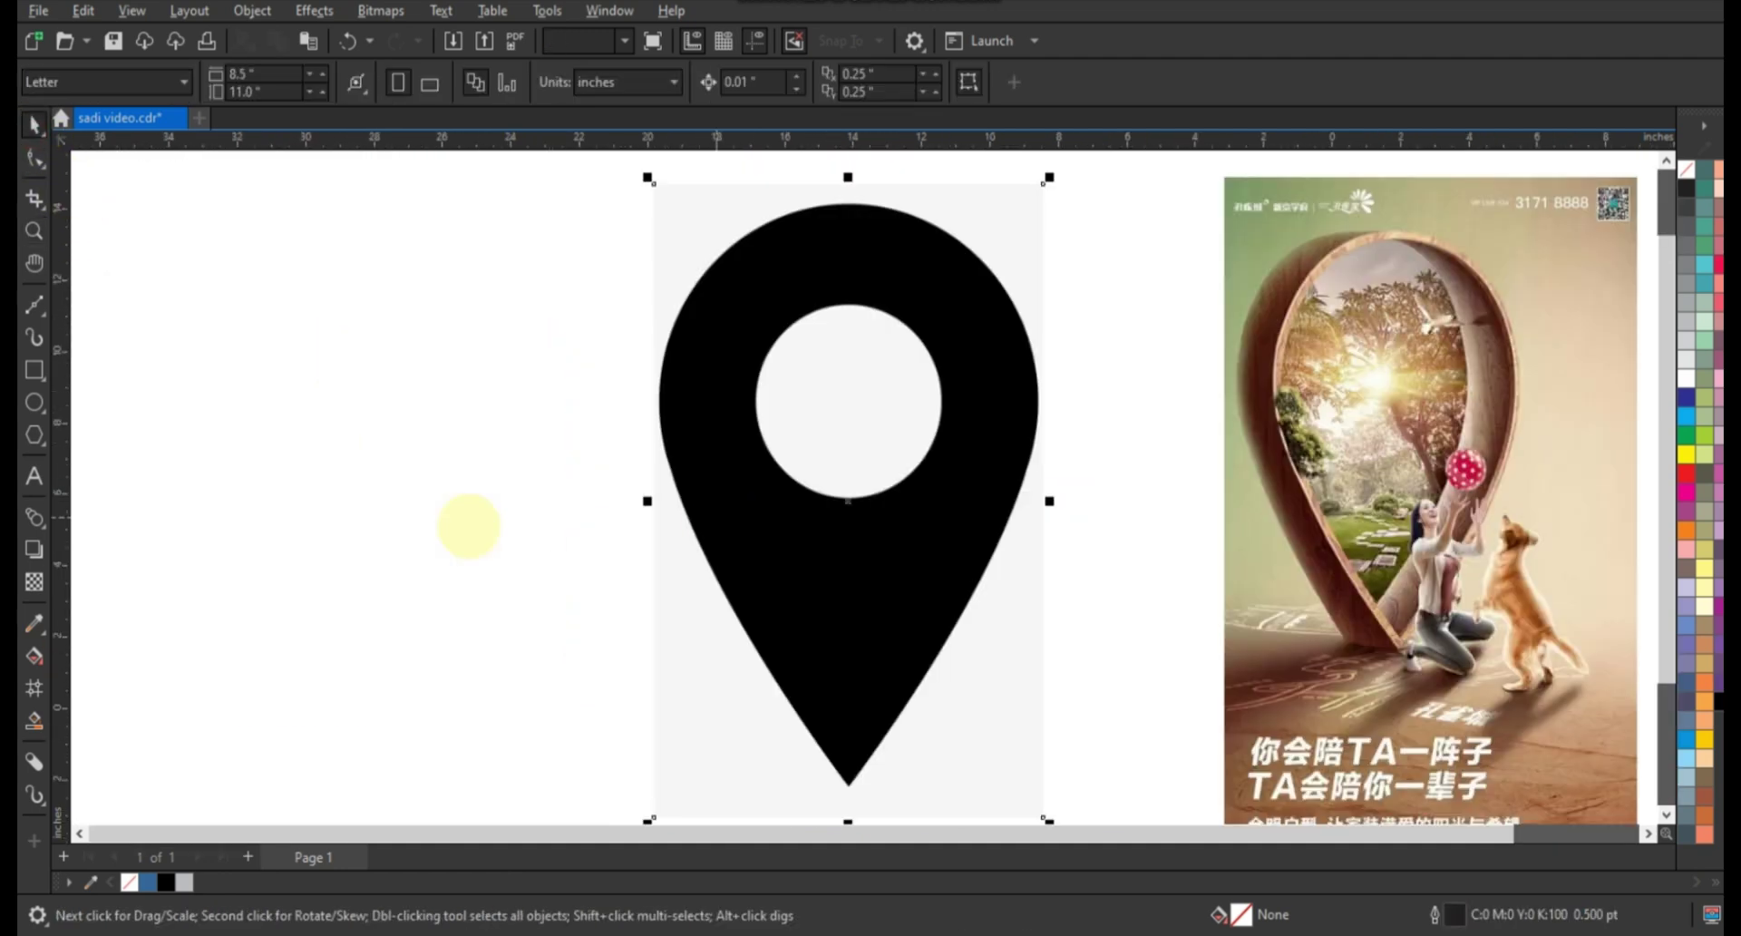
left_click(469, 526)
left_click(871, 508)
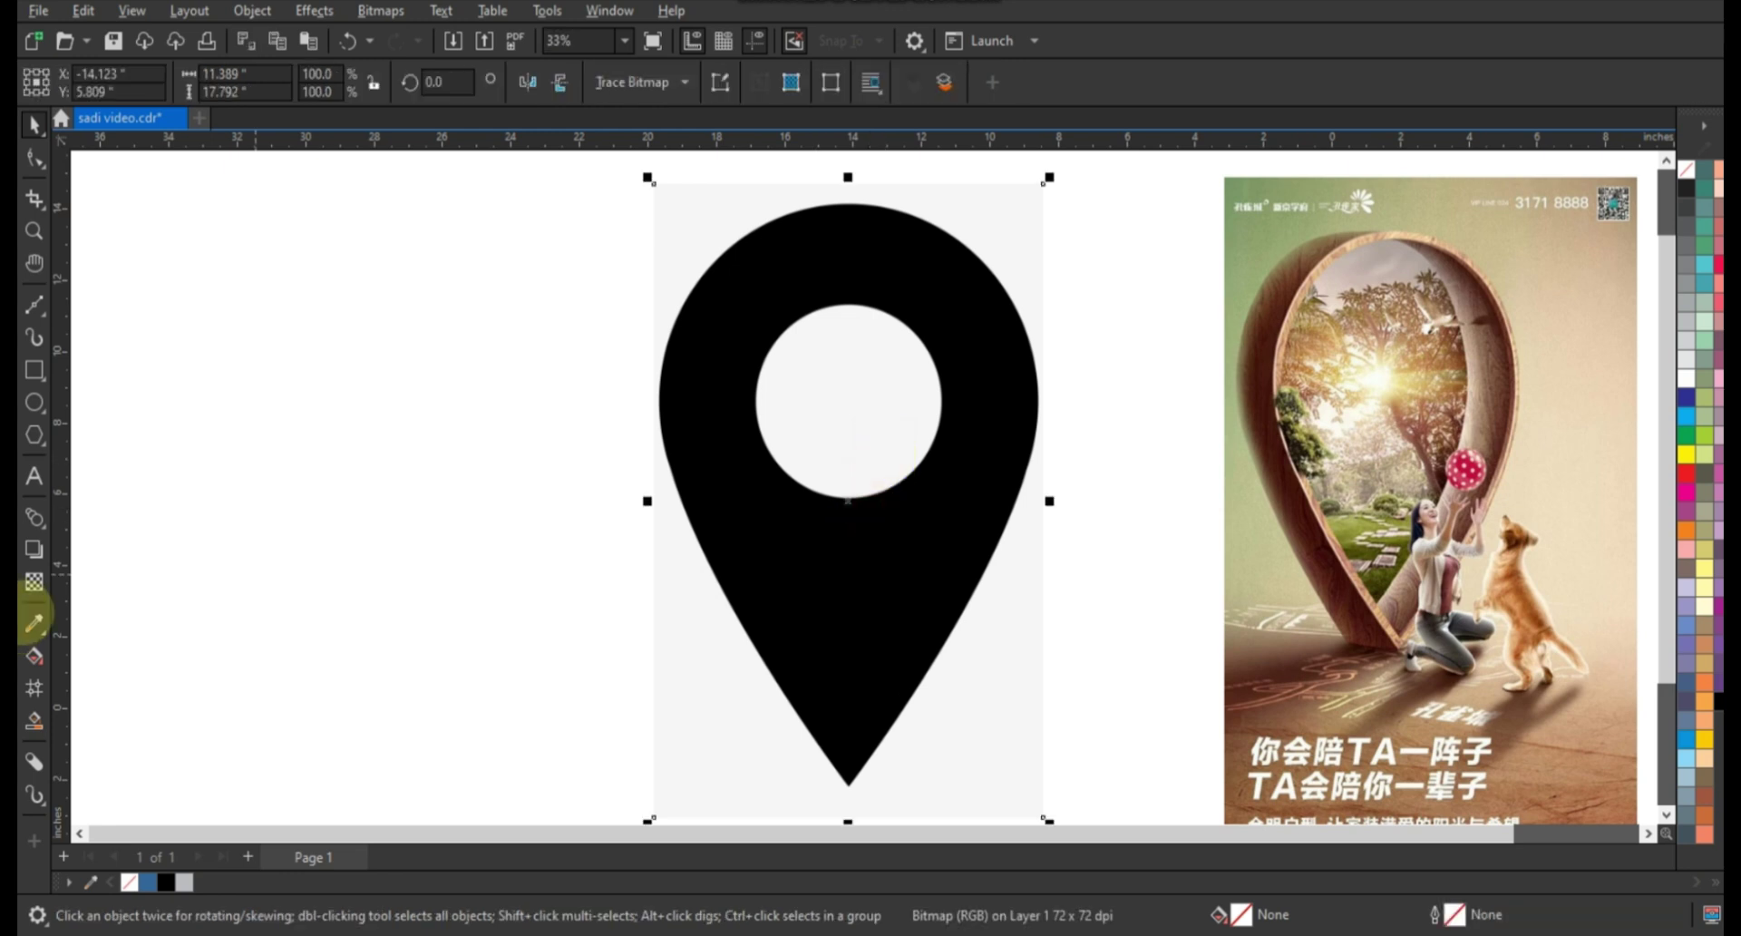
Make the pin image 60% transparent and draw a circle over its round head.
left_click(34, 581)
scroll(781, 581, "down", 1)
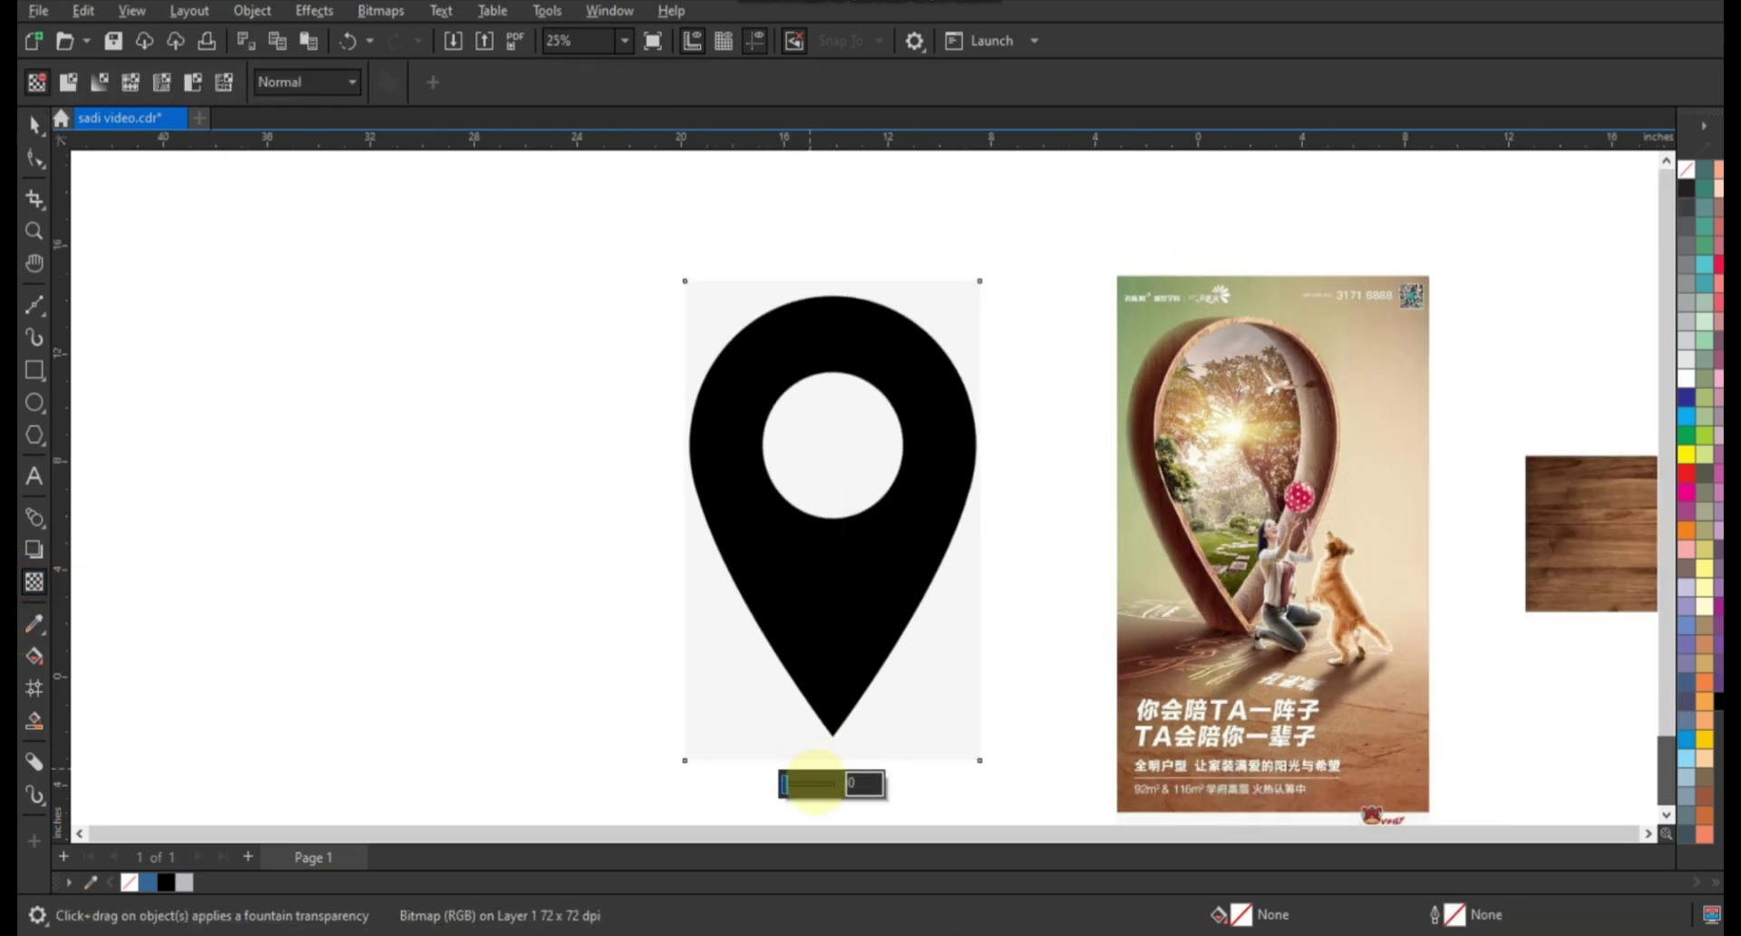
left_click(811, 781)
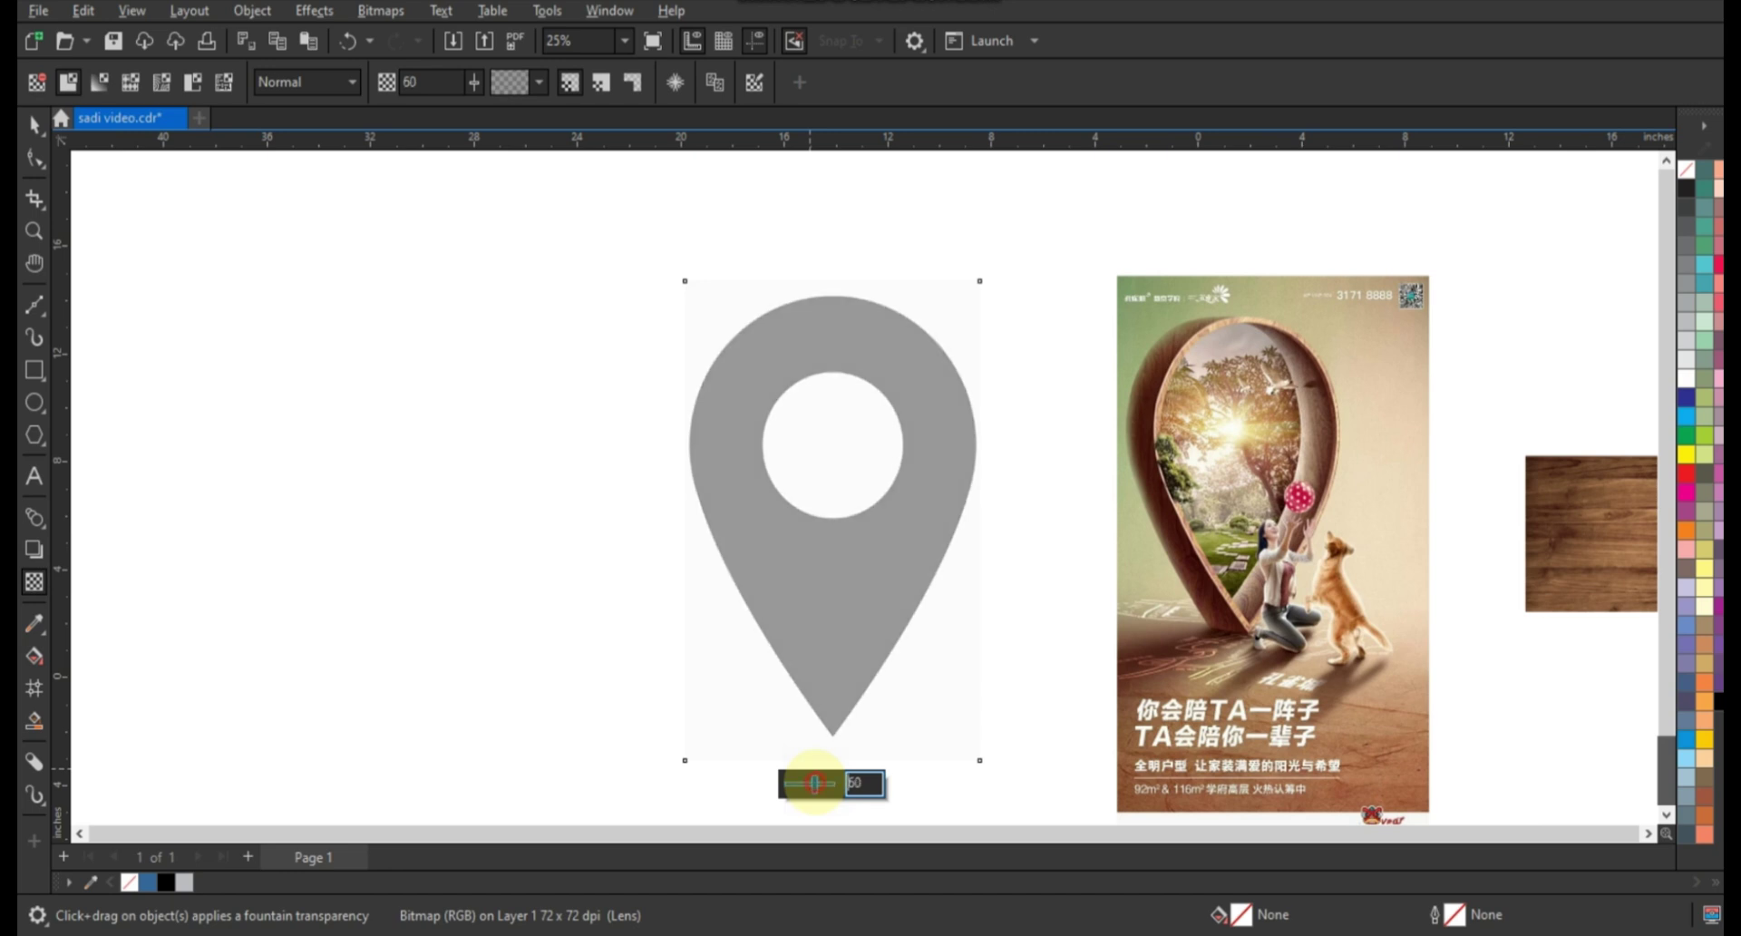
left_click(33, 402)
left_click_drag(692, 311, 816, 605)
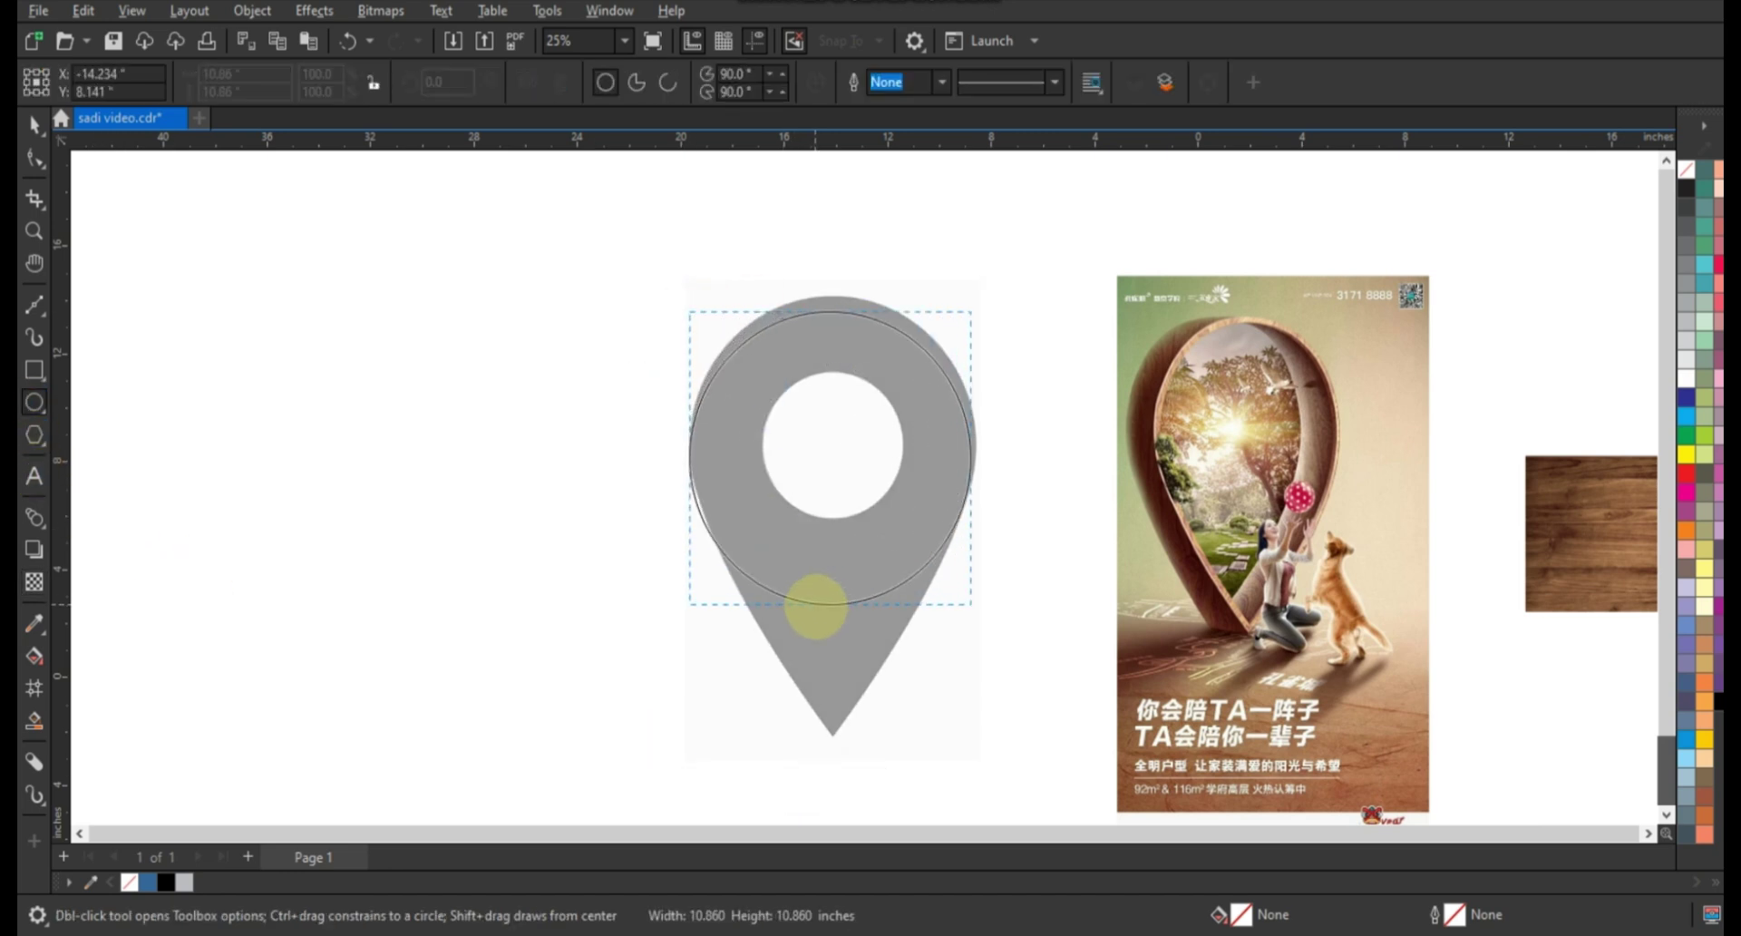
Give the circle a 10.0 pt outline.
left_click(34, 124)
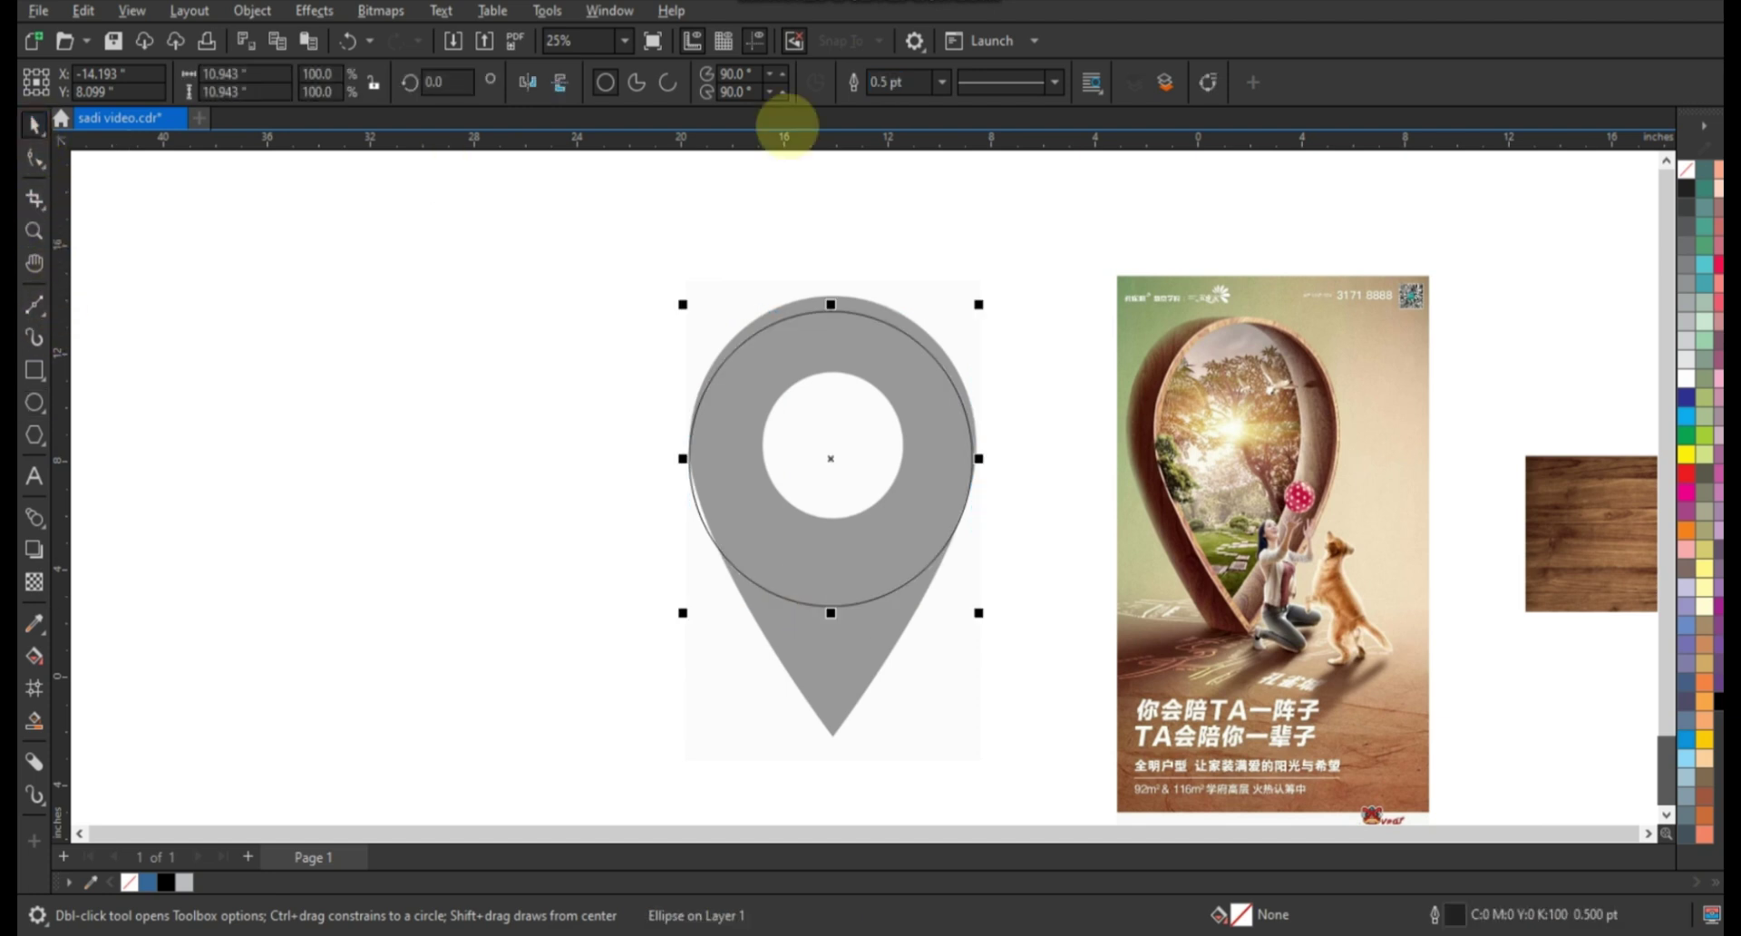
left_click(943, 82)
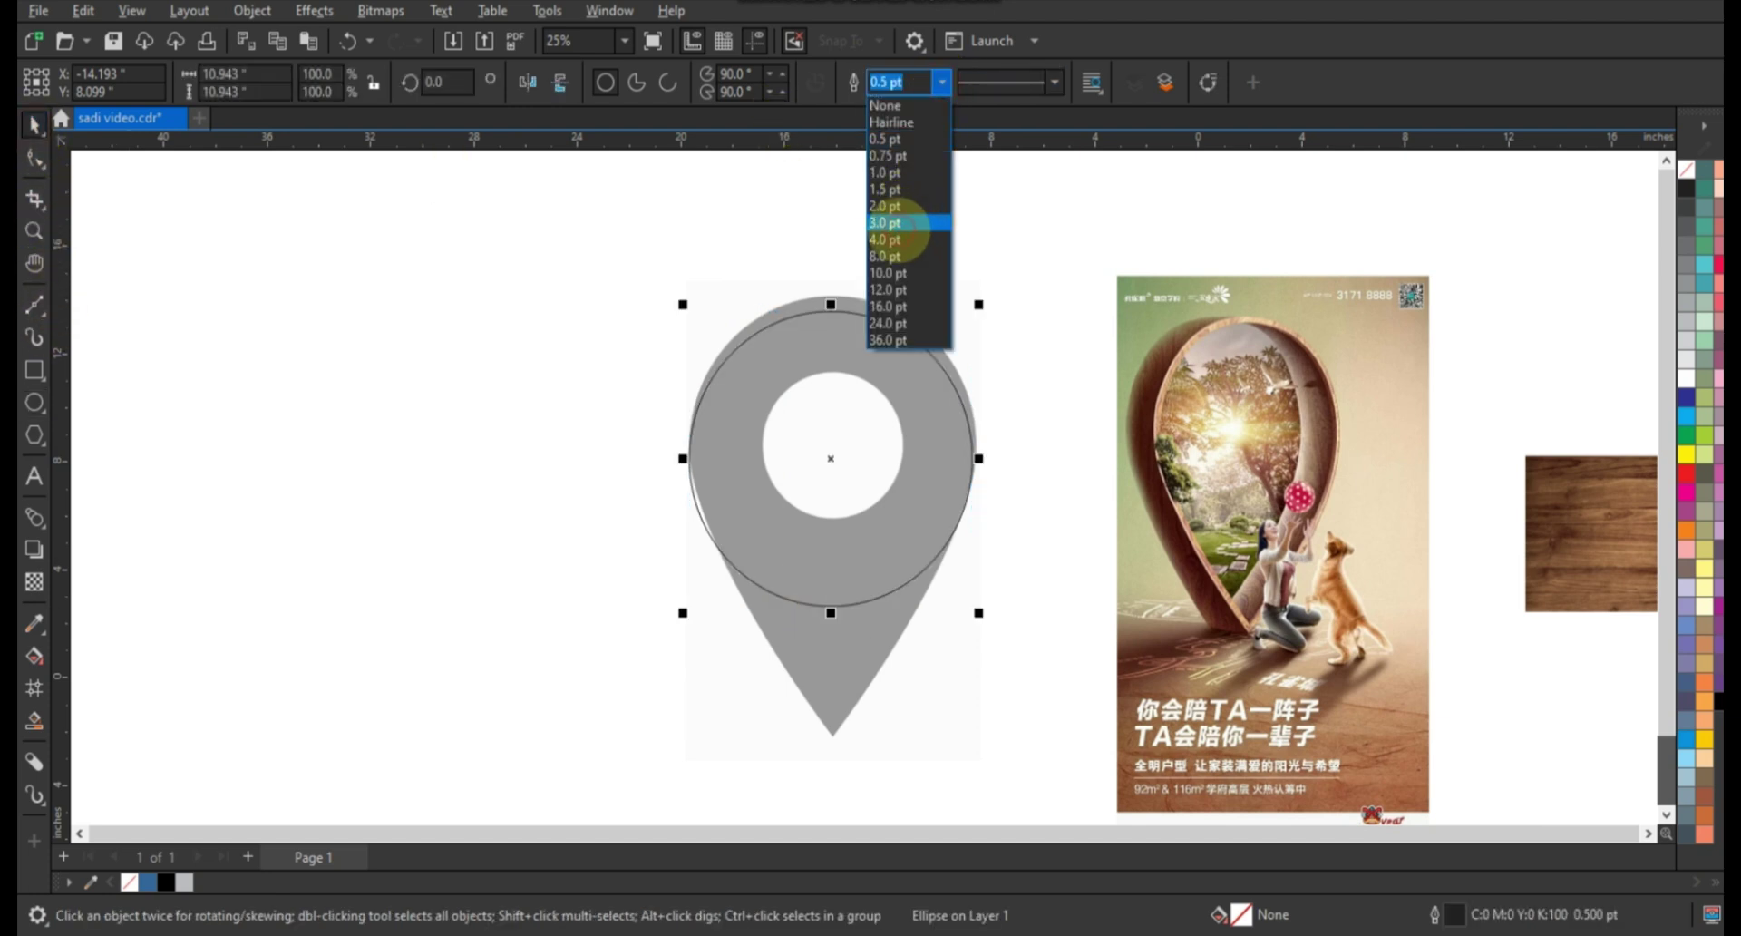
left_click(903, 222)
left_click(943, 83)
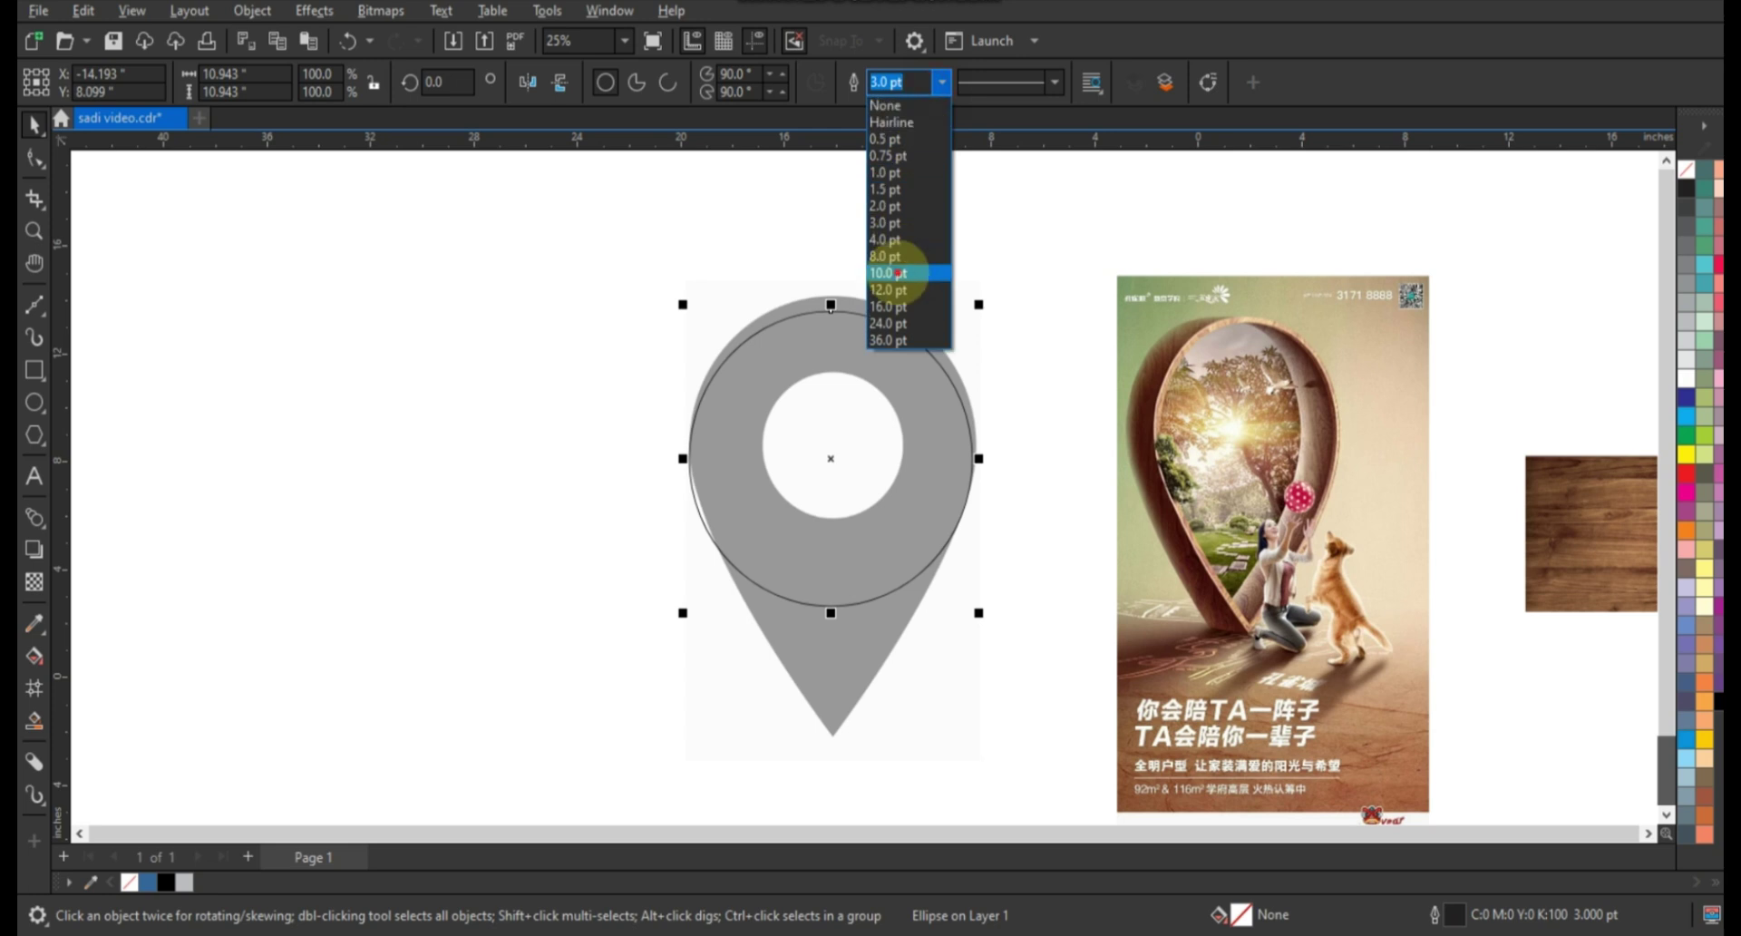
left_click(898, 272)
Nudge the ring up to fit the pin's rounded head and zoom onto the pin.
left_click(34, 230)
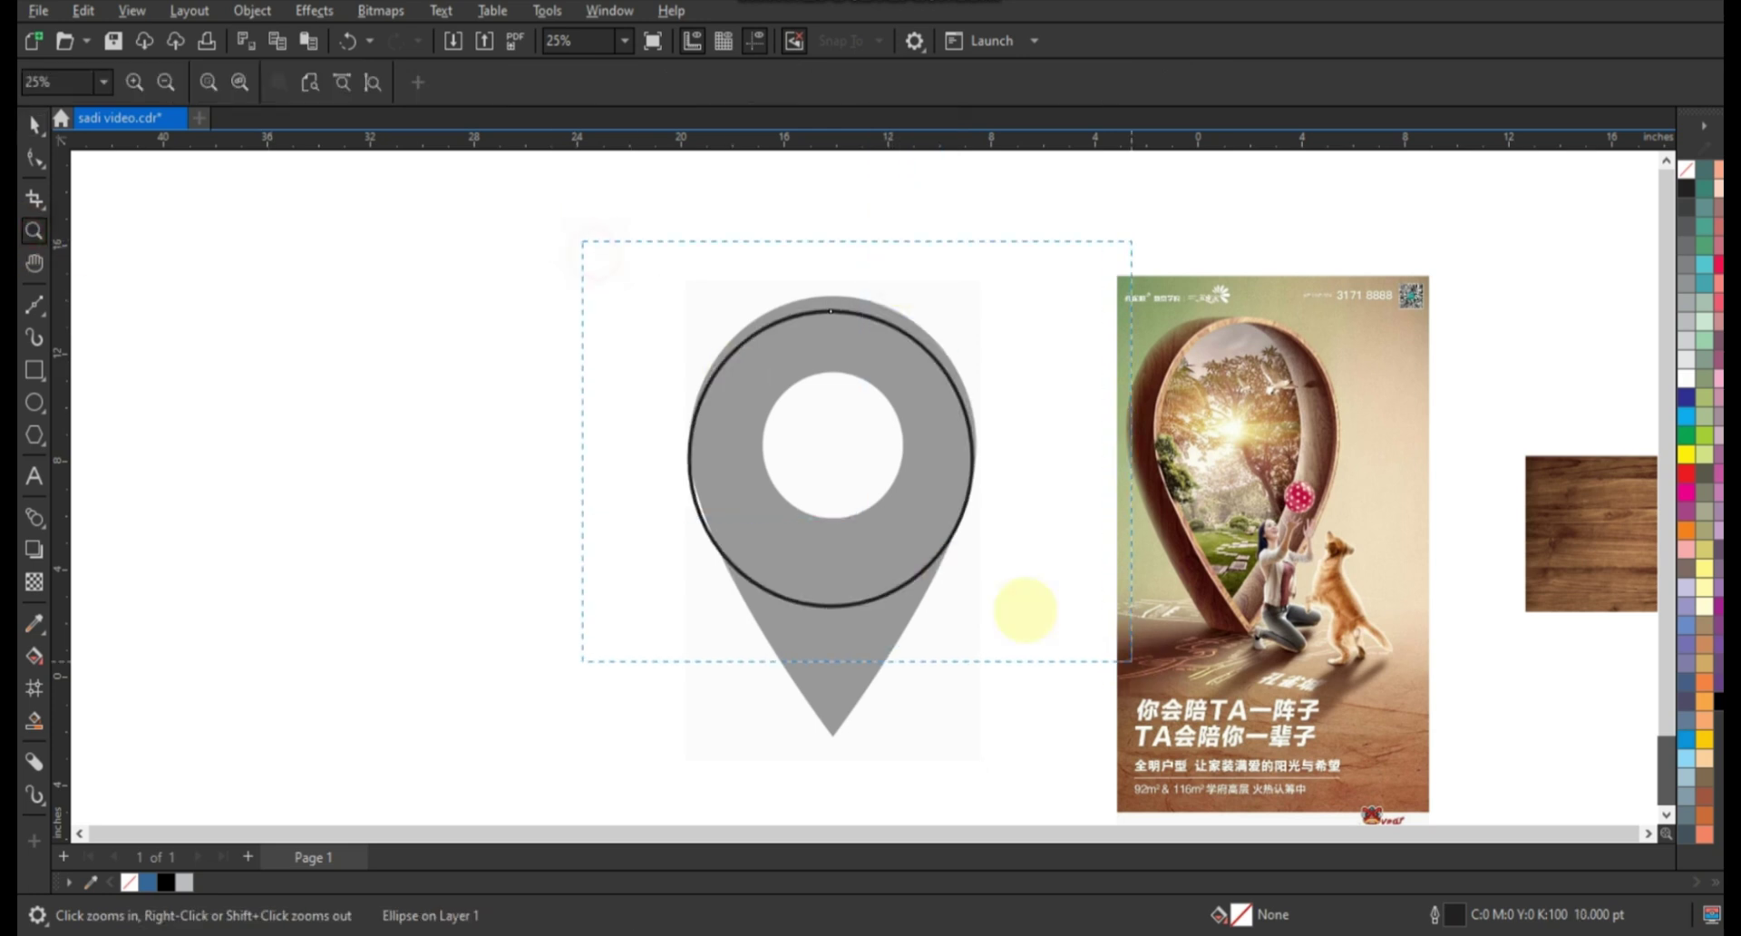
left_click_drag(585, 243, 1119, 689)
left_click(32, 124)
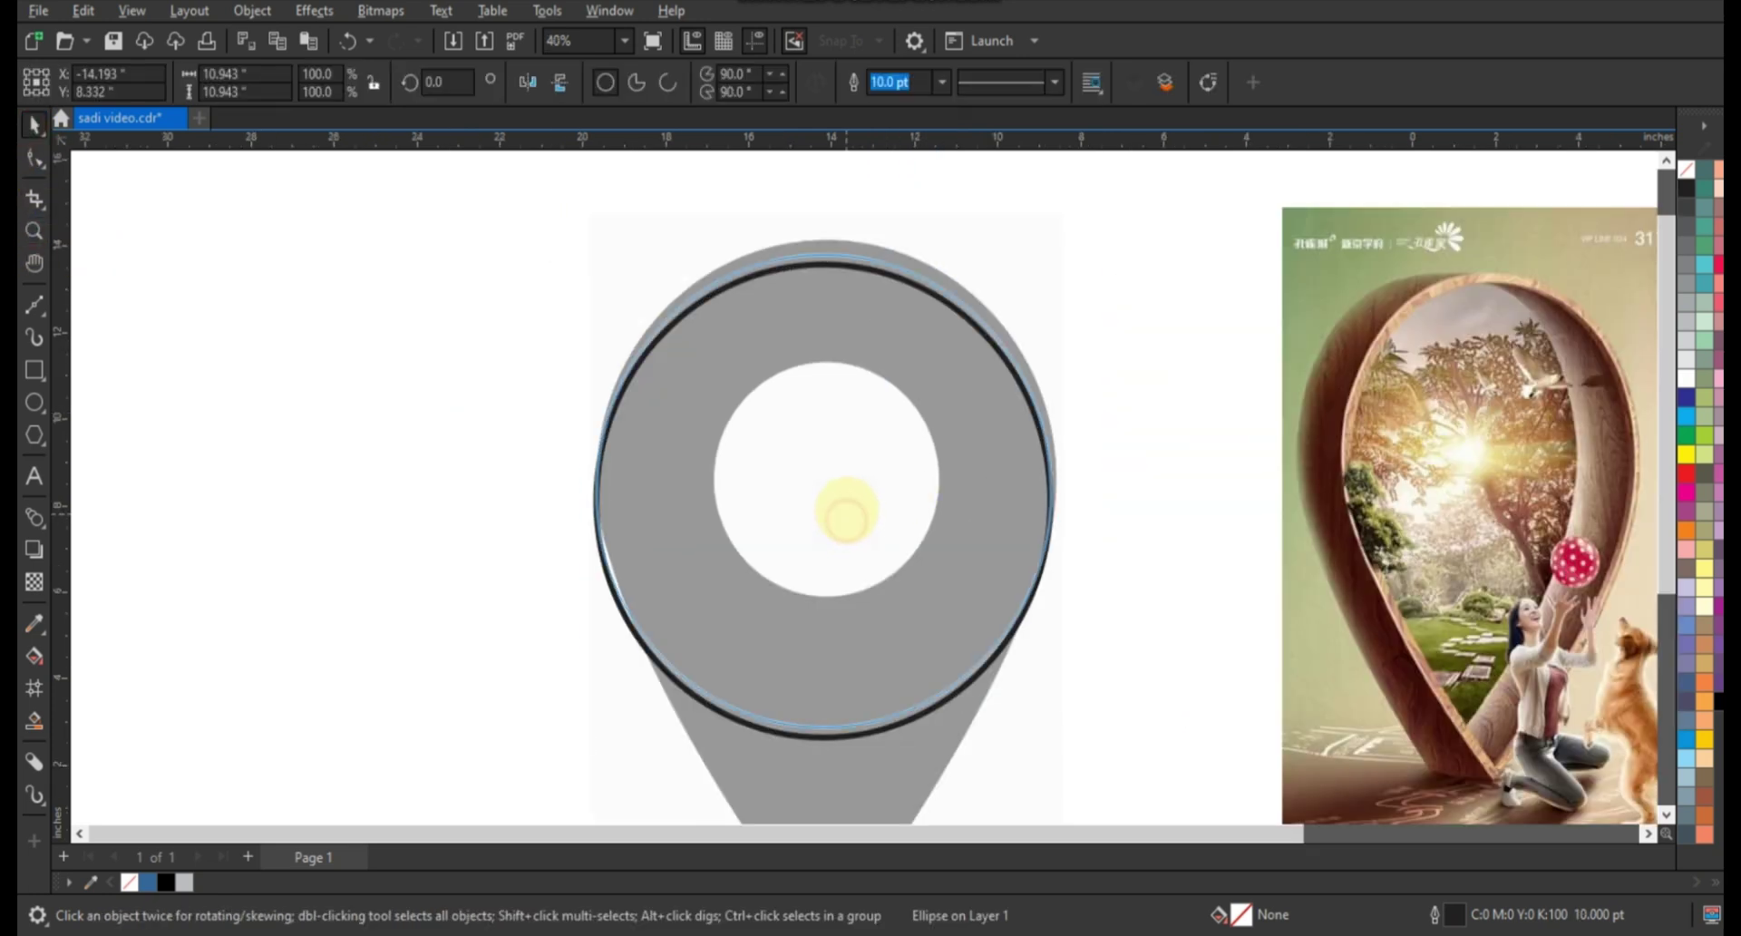
left_click_drag(850, 497, 845, 497)
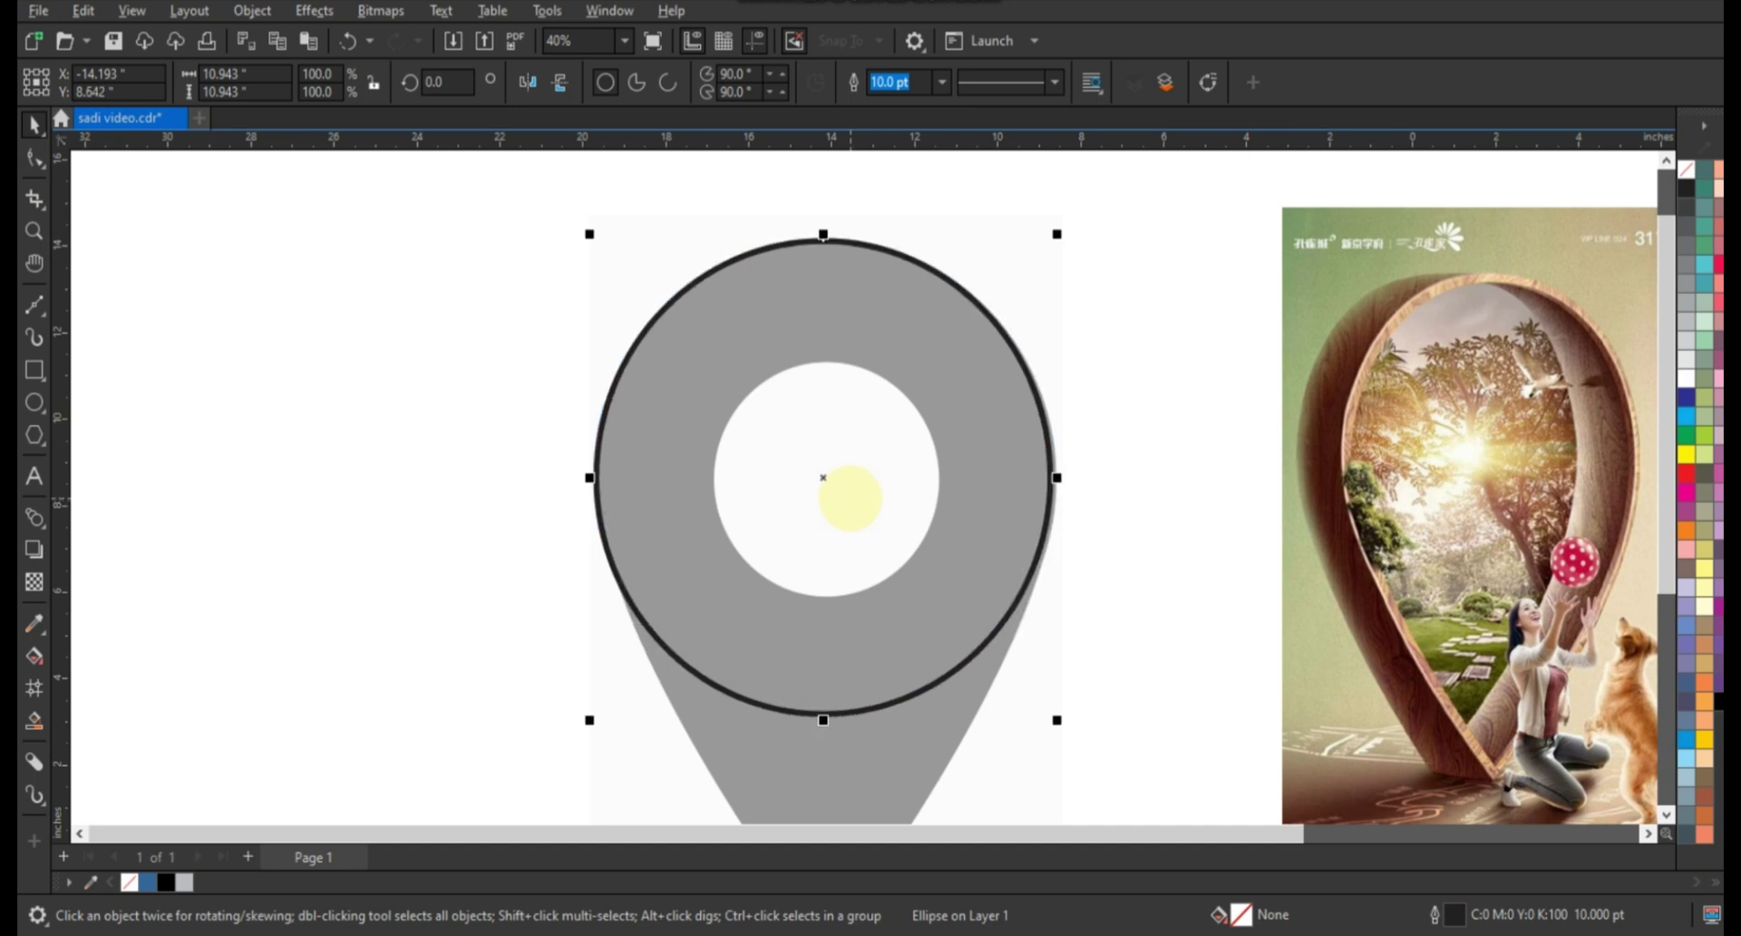
scroll(711, 467, "down", 2)
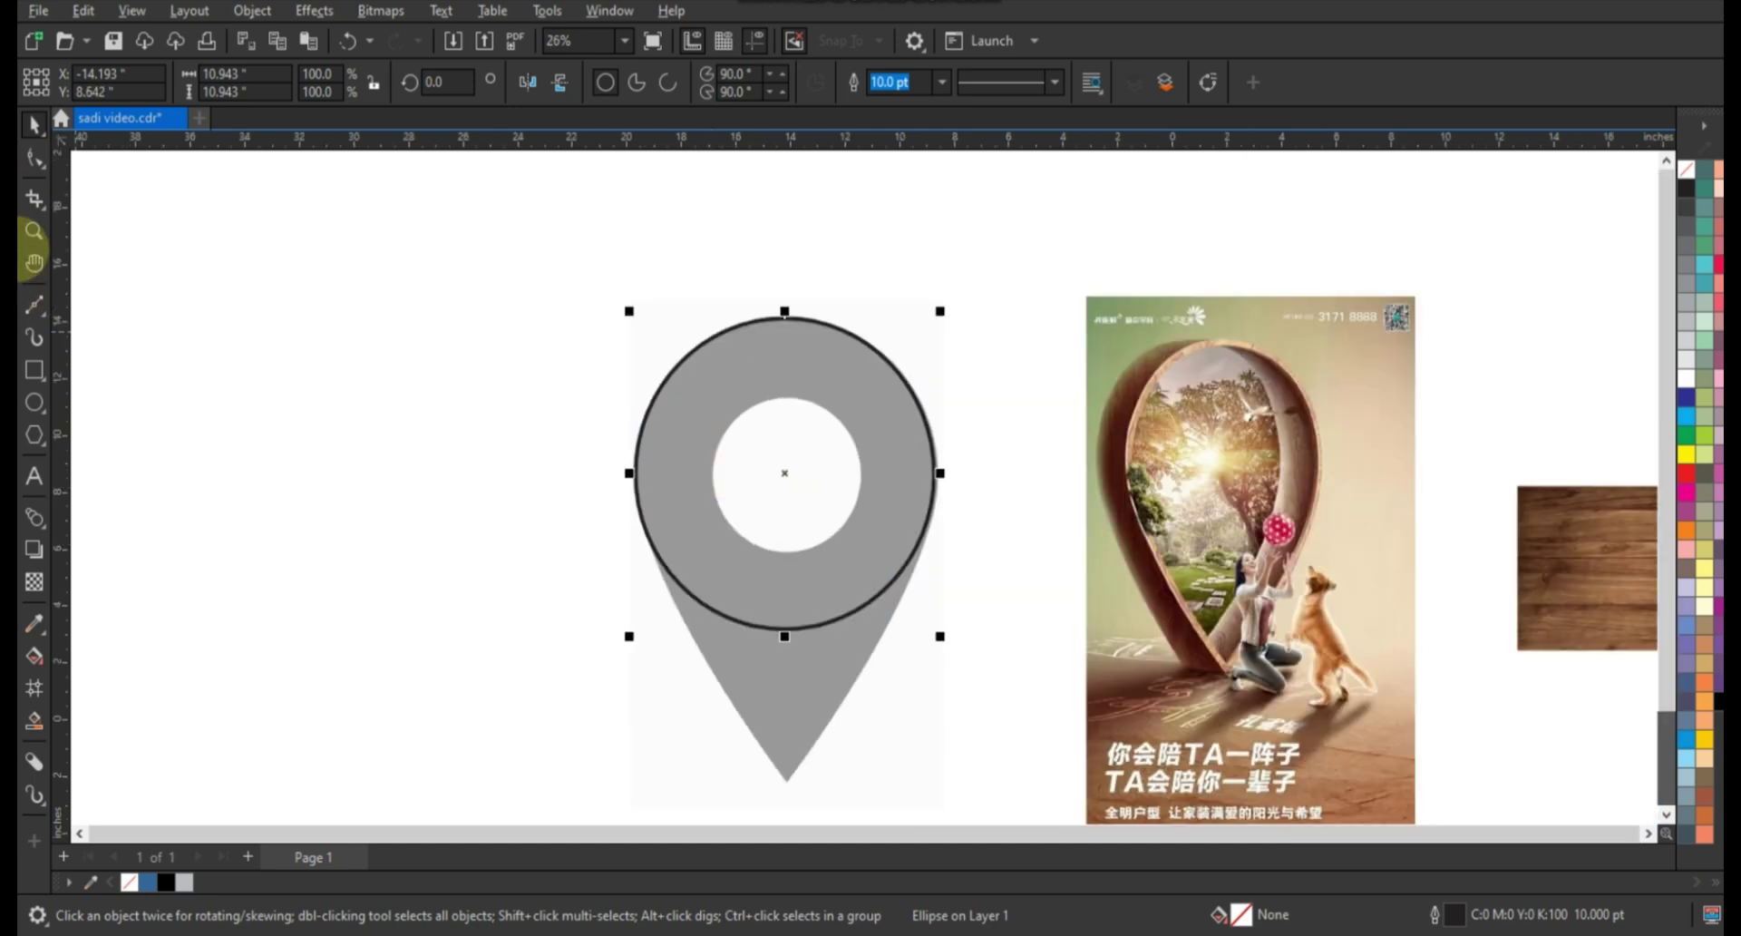
left_click(33, 231)
left_click_drag(644, 393, 947, 694)
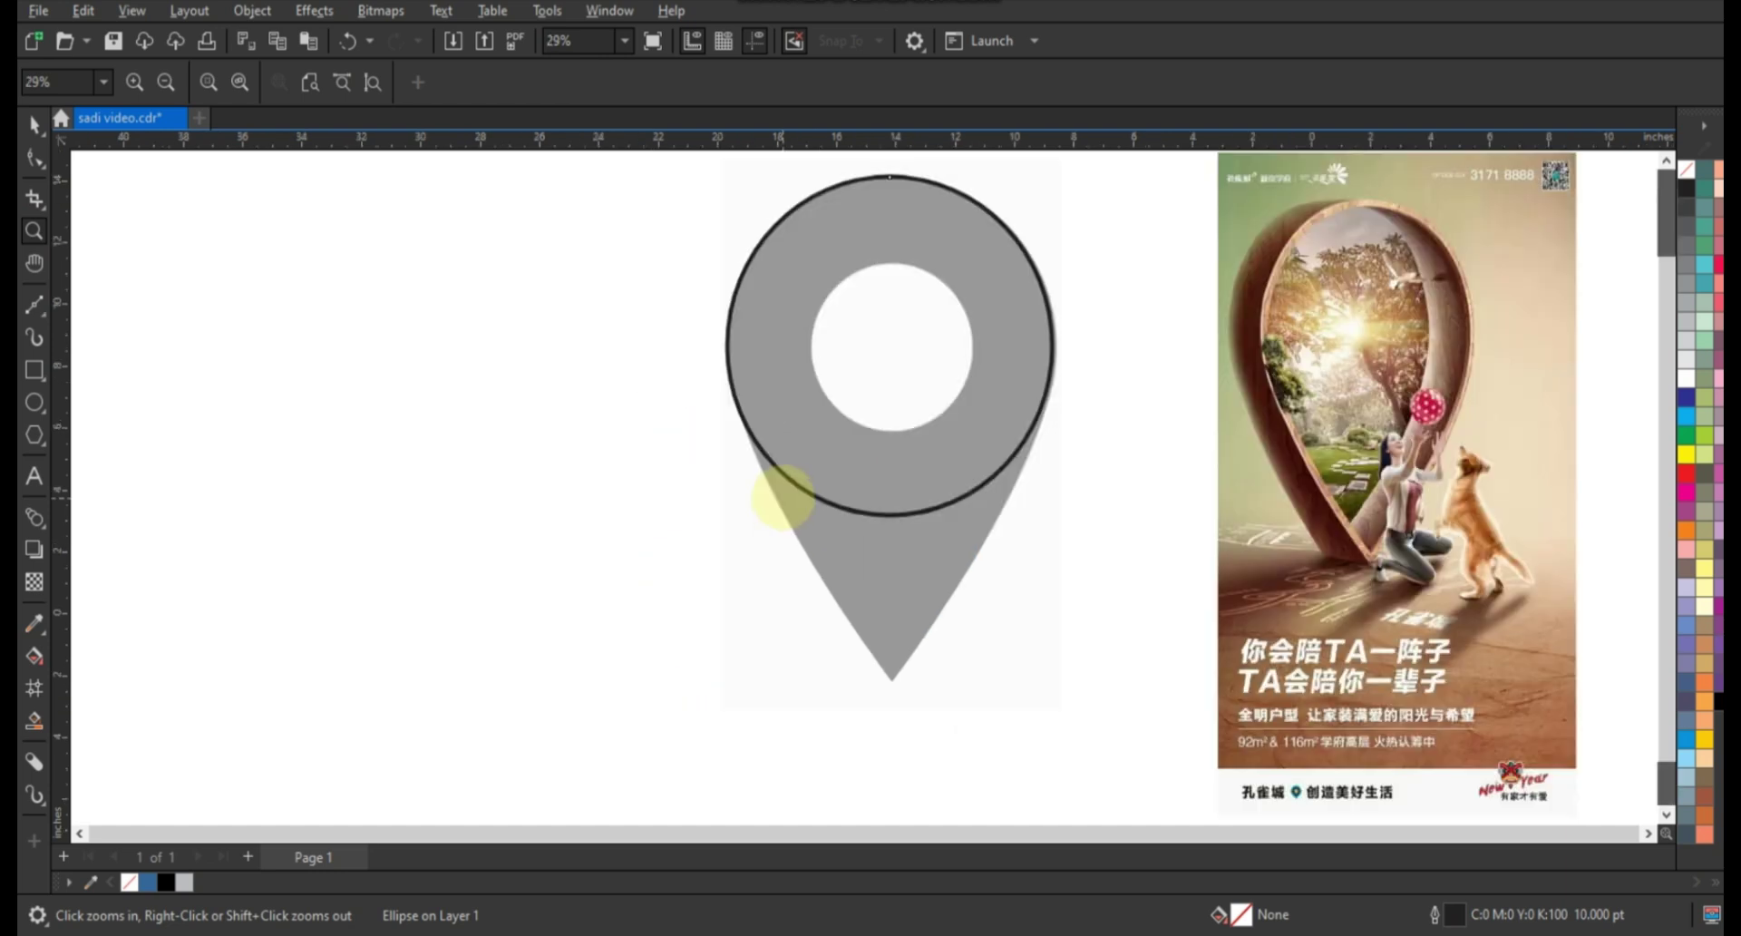
left_click_drag(644, 286, 1052, 712)
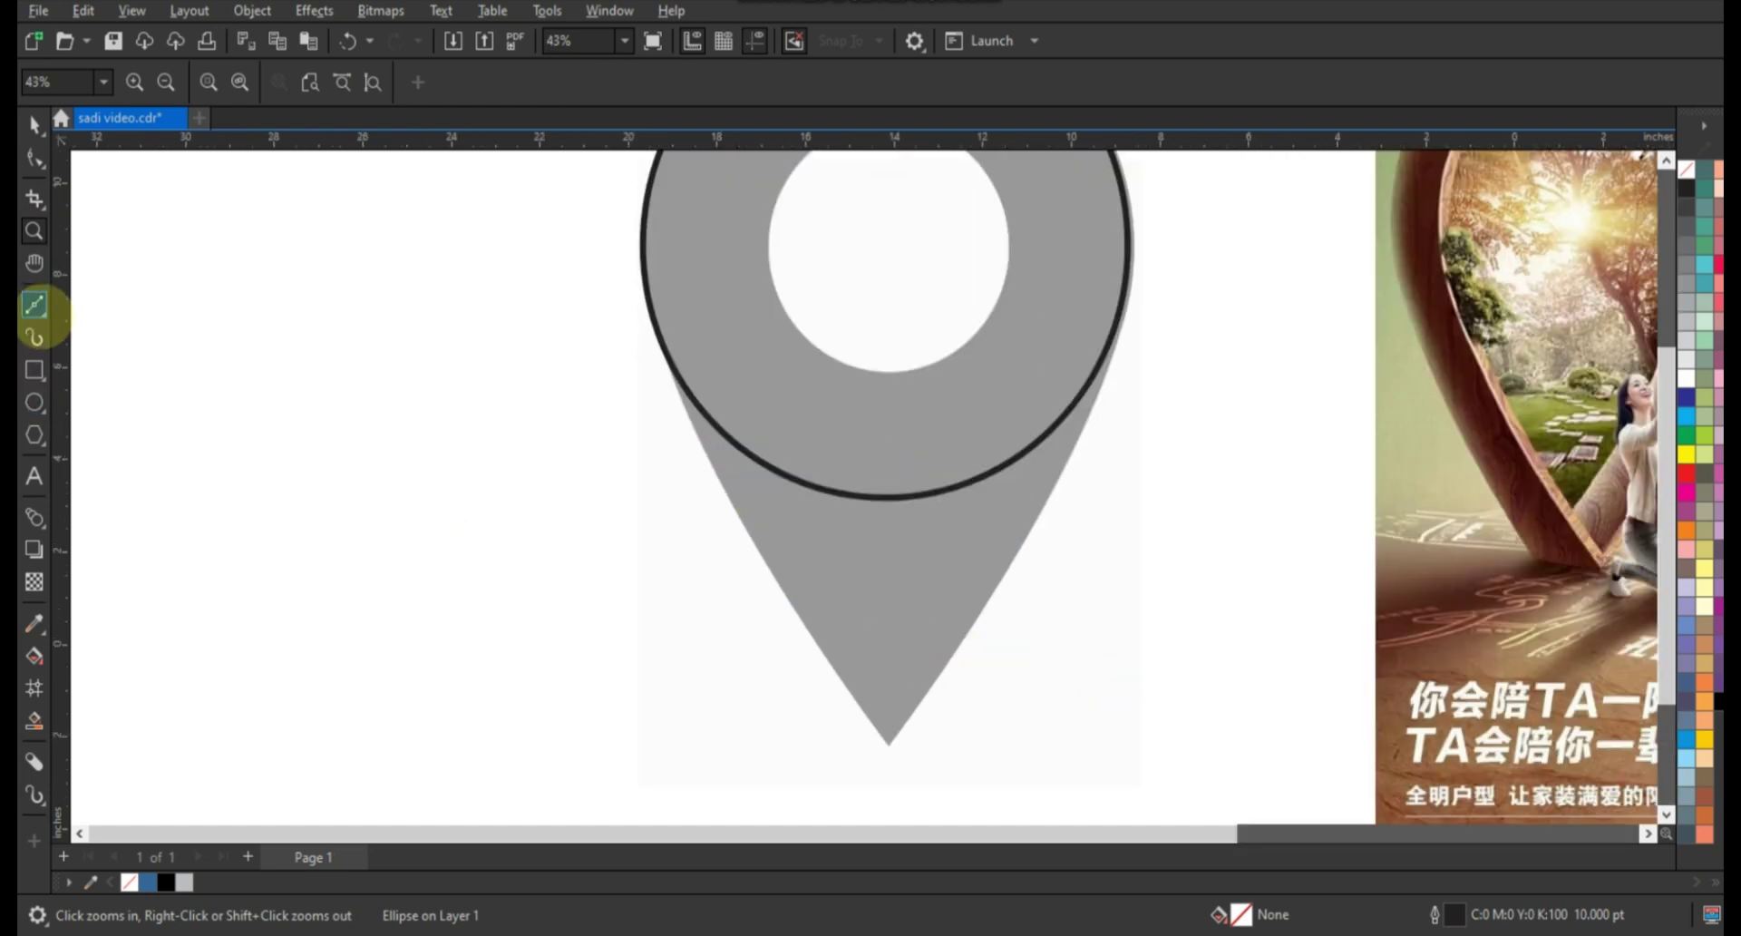
Choose the Freehand tool with an 8.0 pt default outline width.
left_click(36, 308)
left_click(37, 308)
left_click(37, 308)
left_click(96, 328)
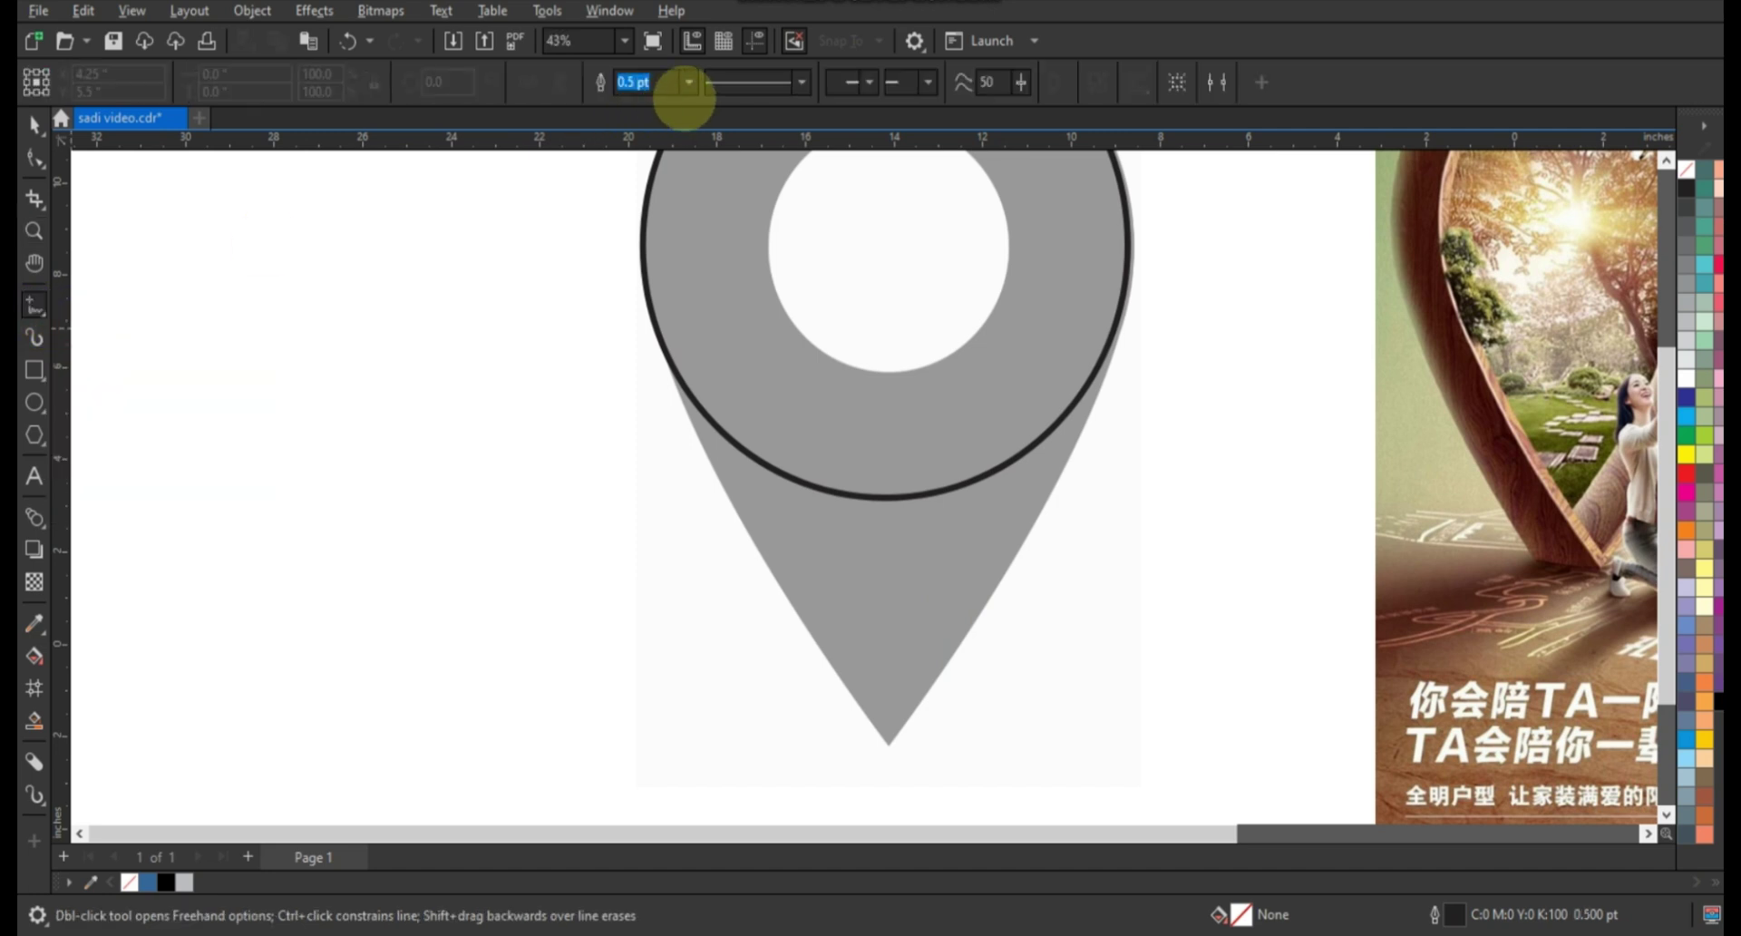
left_click(689, 82)
left_click(647, 258)
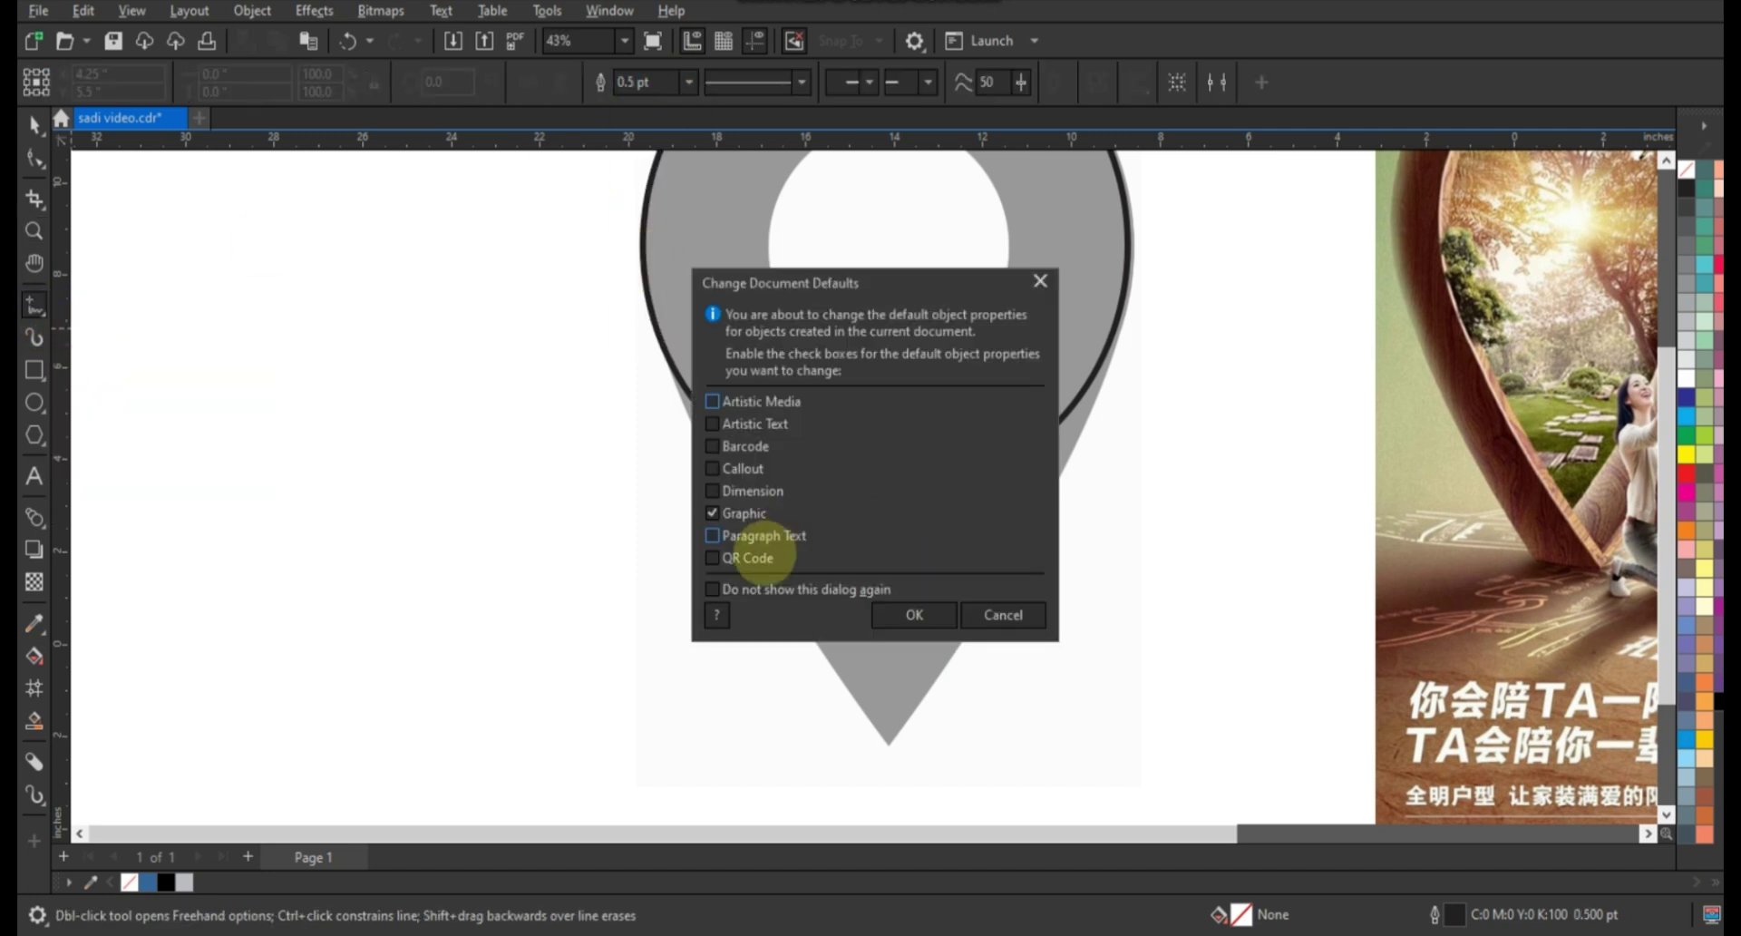
left_click(914, 615)
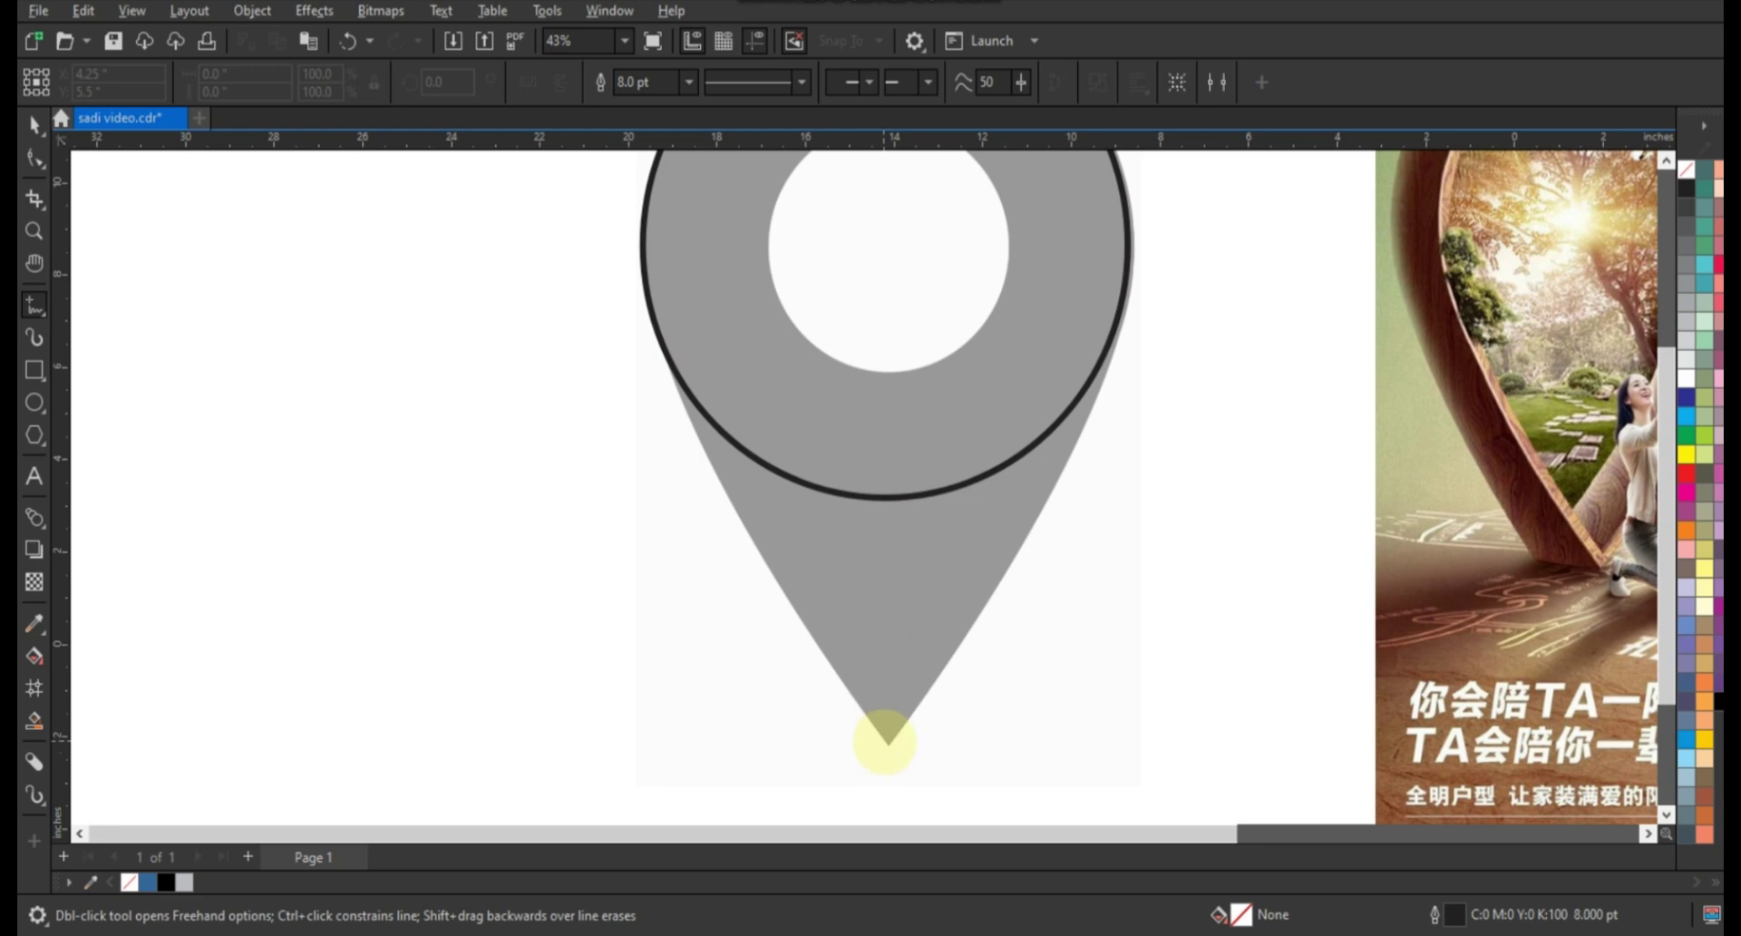
Draw a line from the pin's bottom tip up its left edge into the circle.
left_click(889, 745)
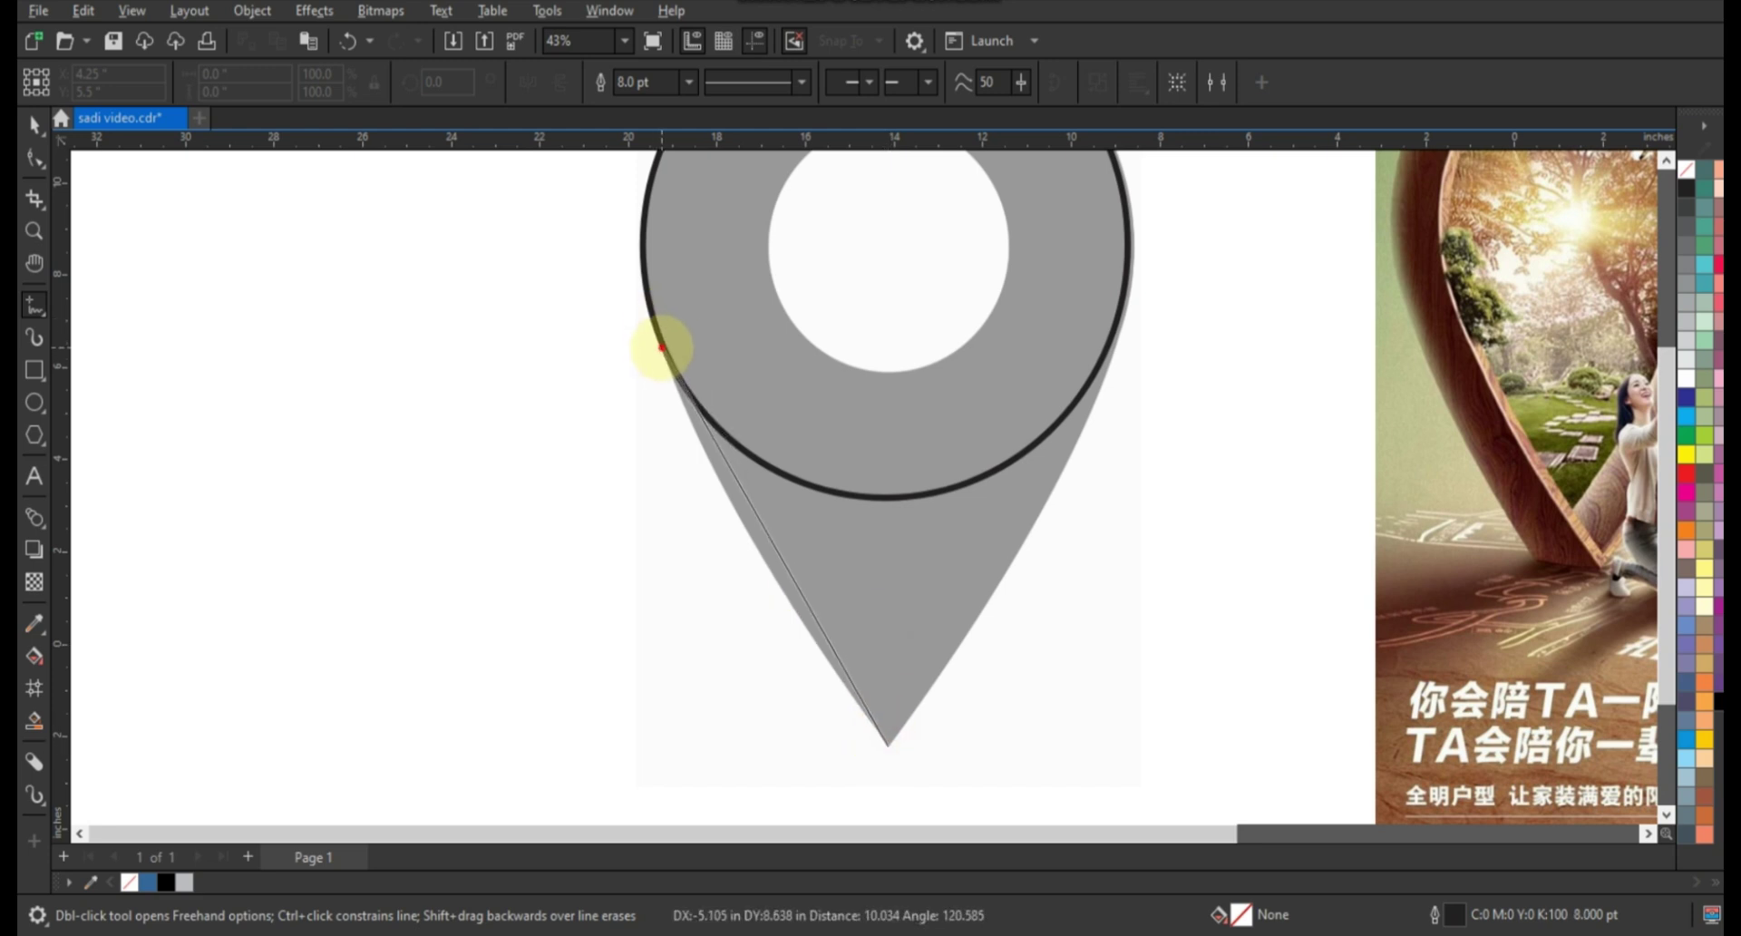
left_click(662, 348)
left_click_drag(662, 347, 671, 275)
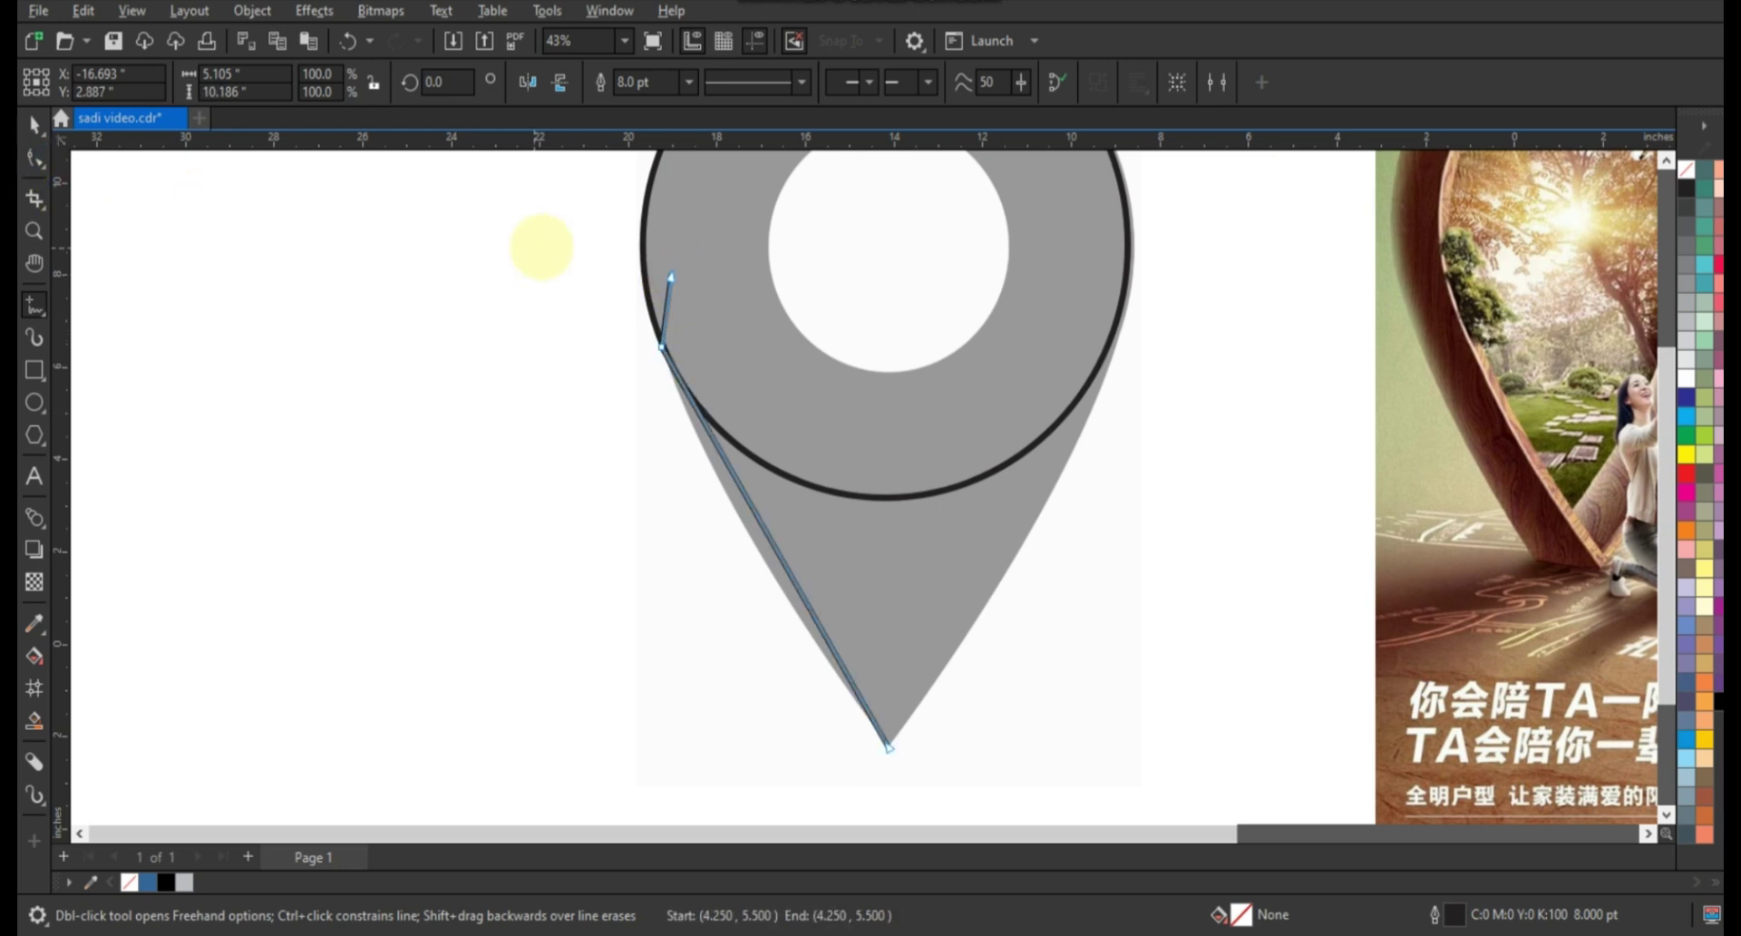
left_click_drag(540, 244, 898, 750)
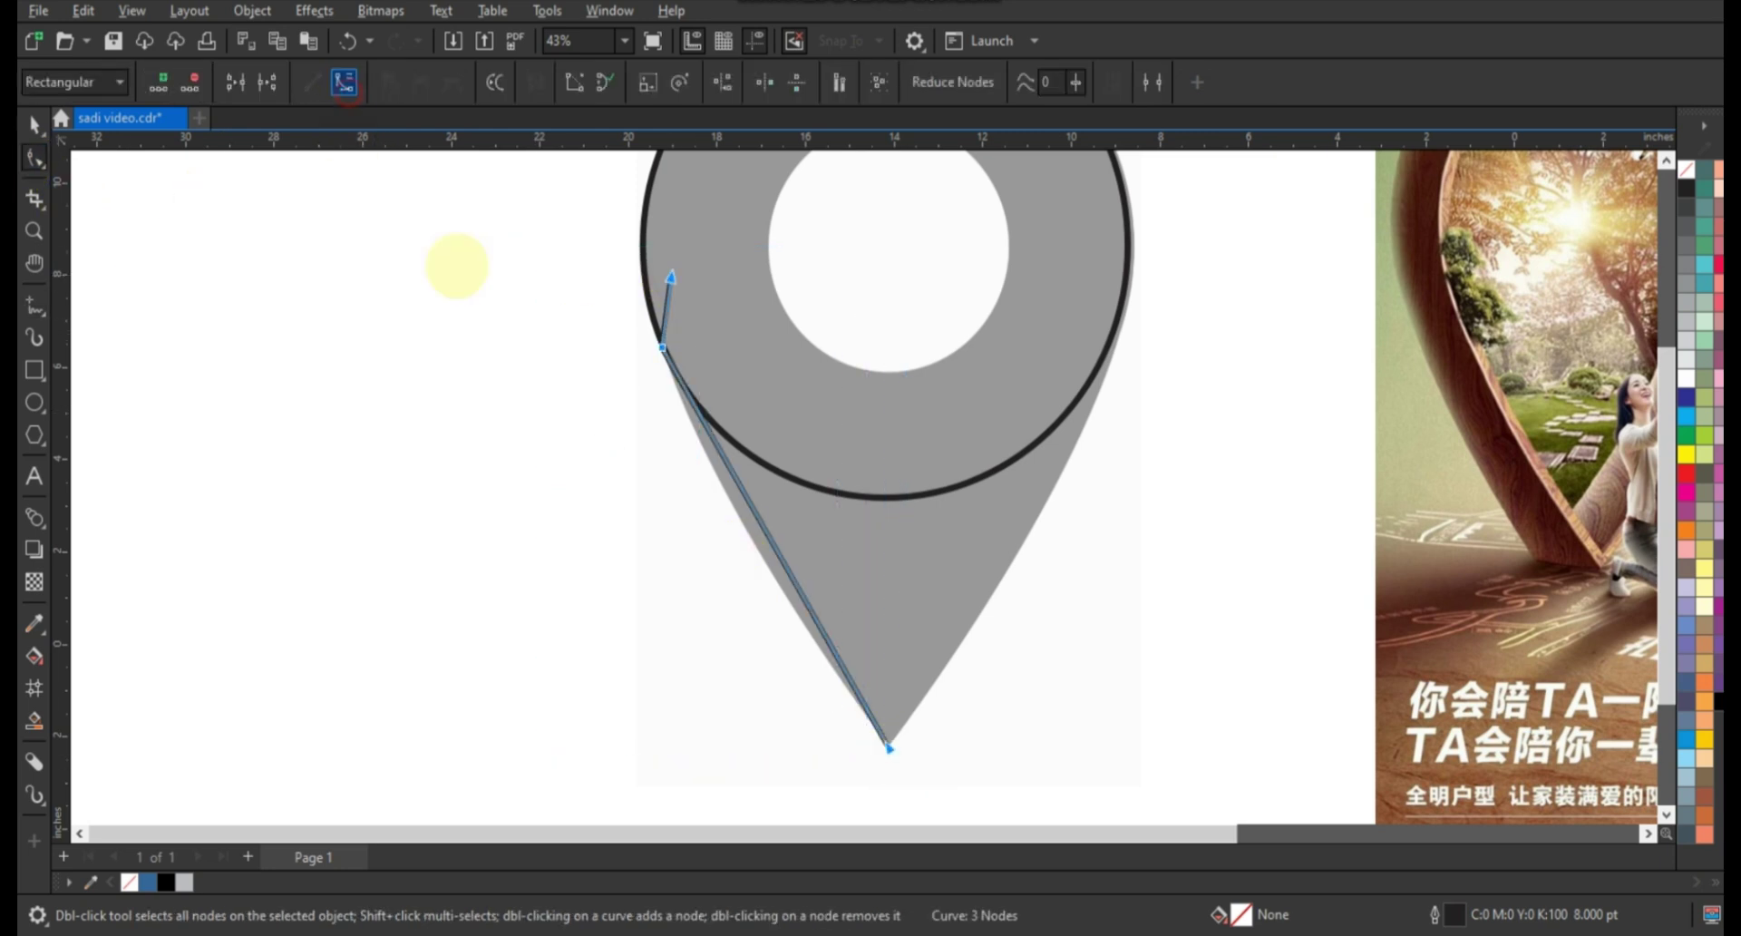
Bend the left edge line slightly and mirror a copy onto the pin's right edge.
left_click_drag(736, 482, 725, 480)
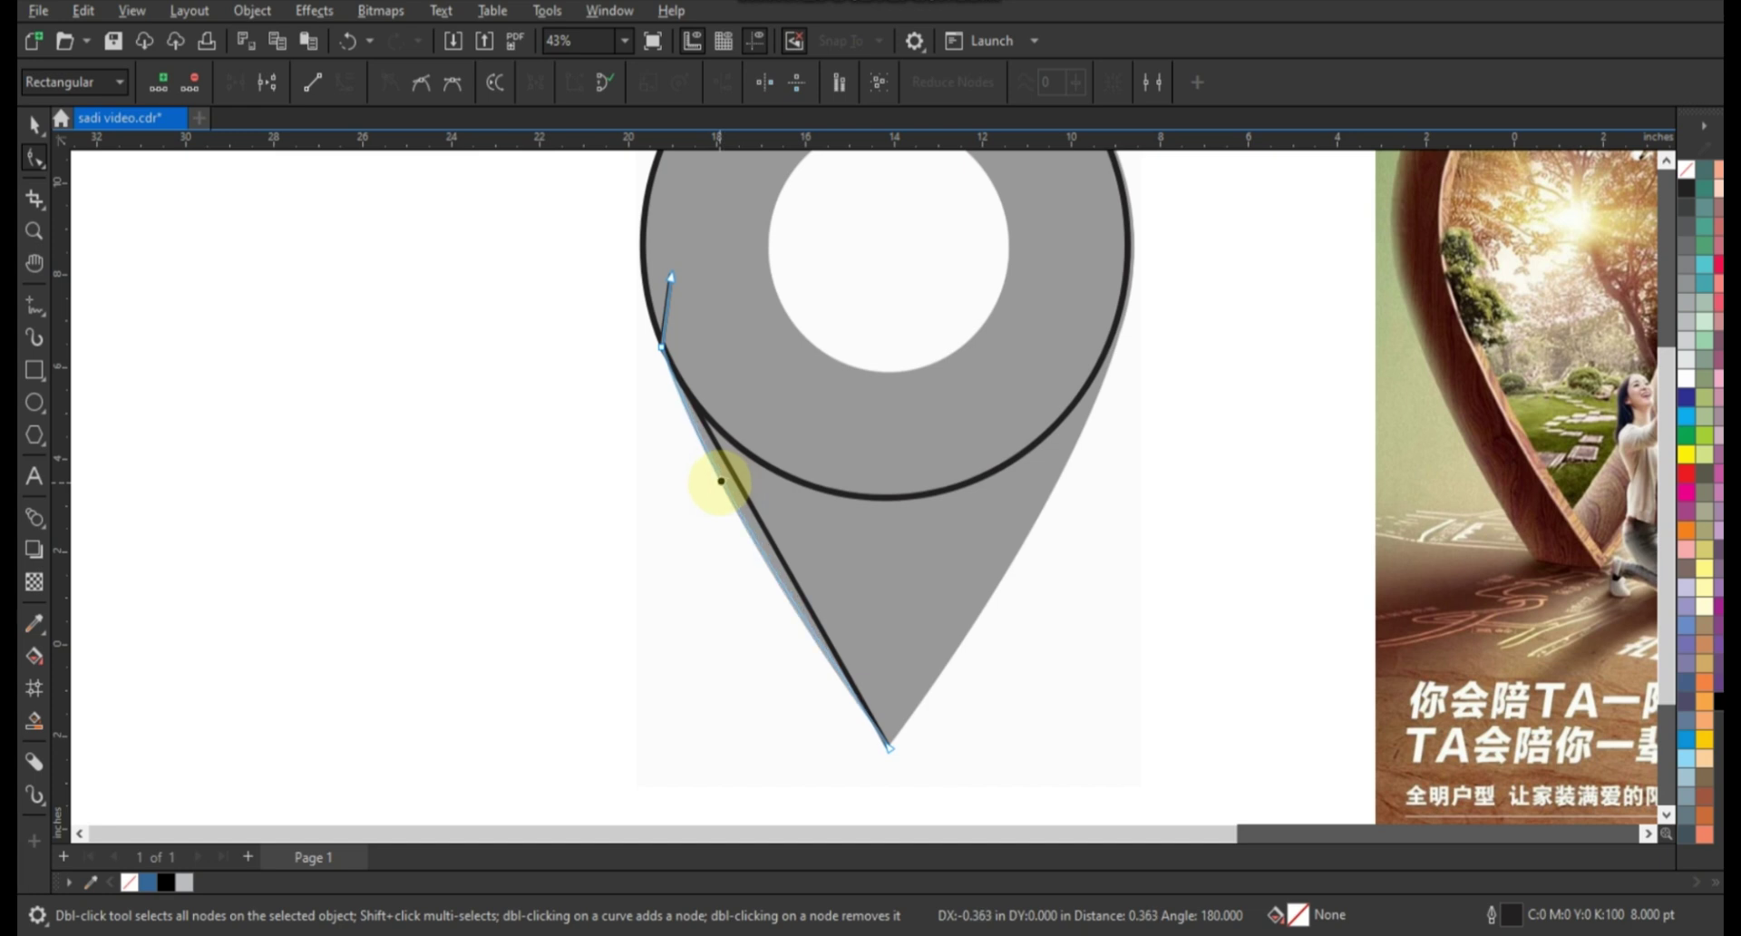
left_click(34, 124)
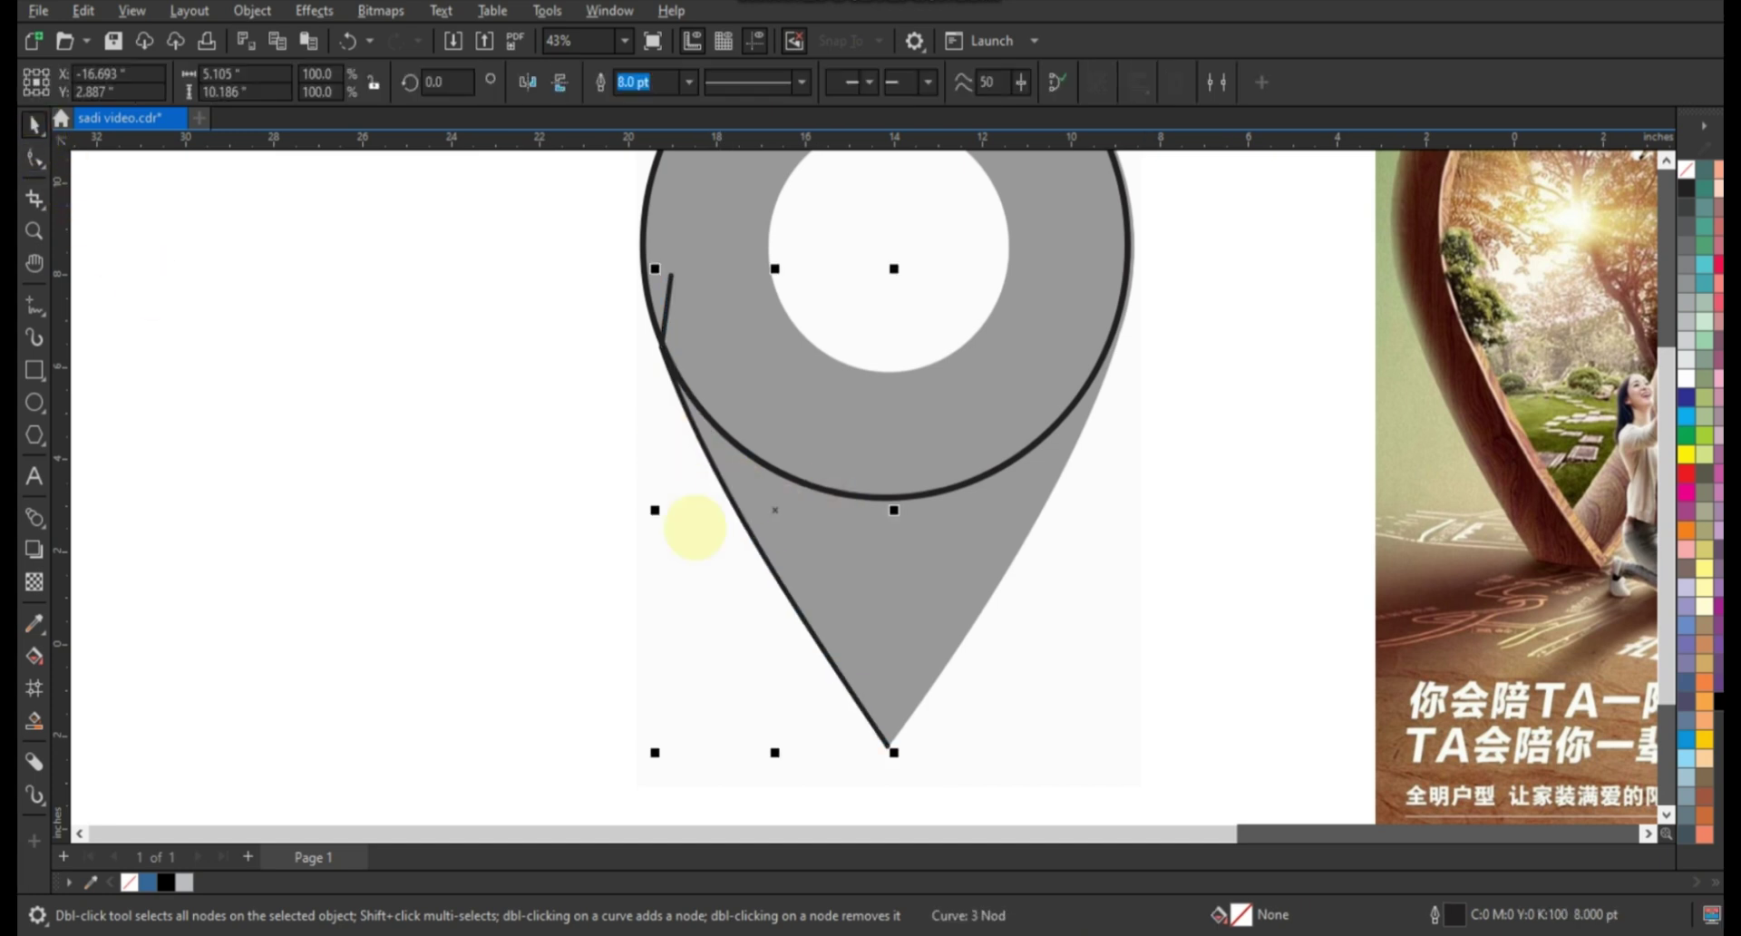
left_click_drag(655, 509, 939, 554)
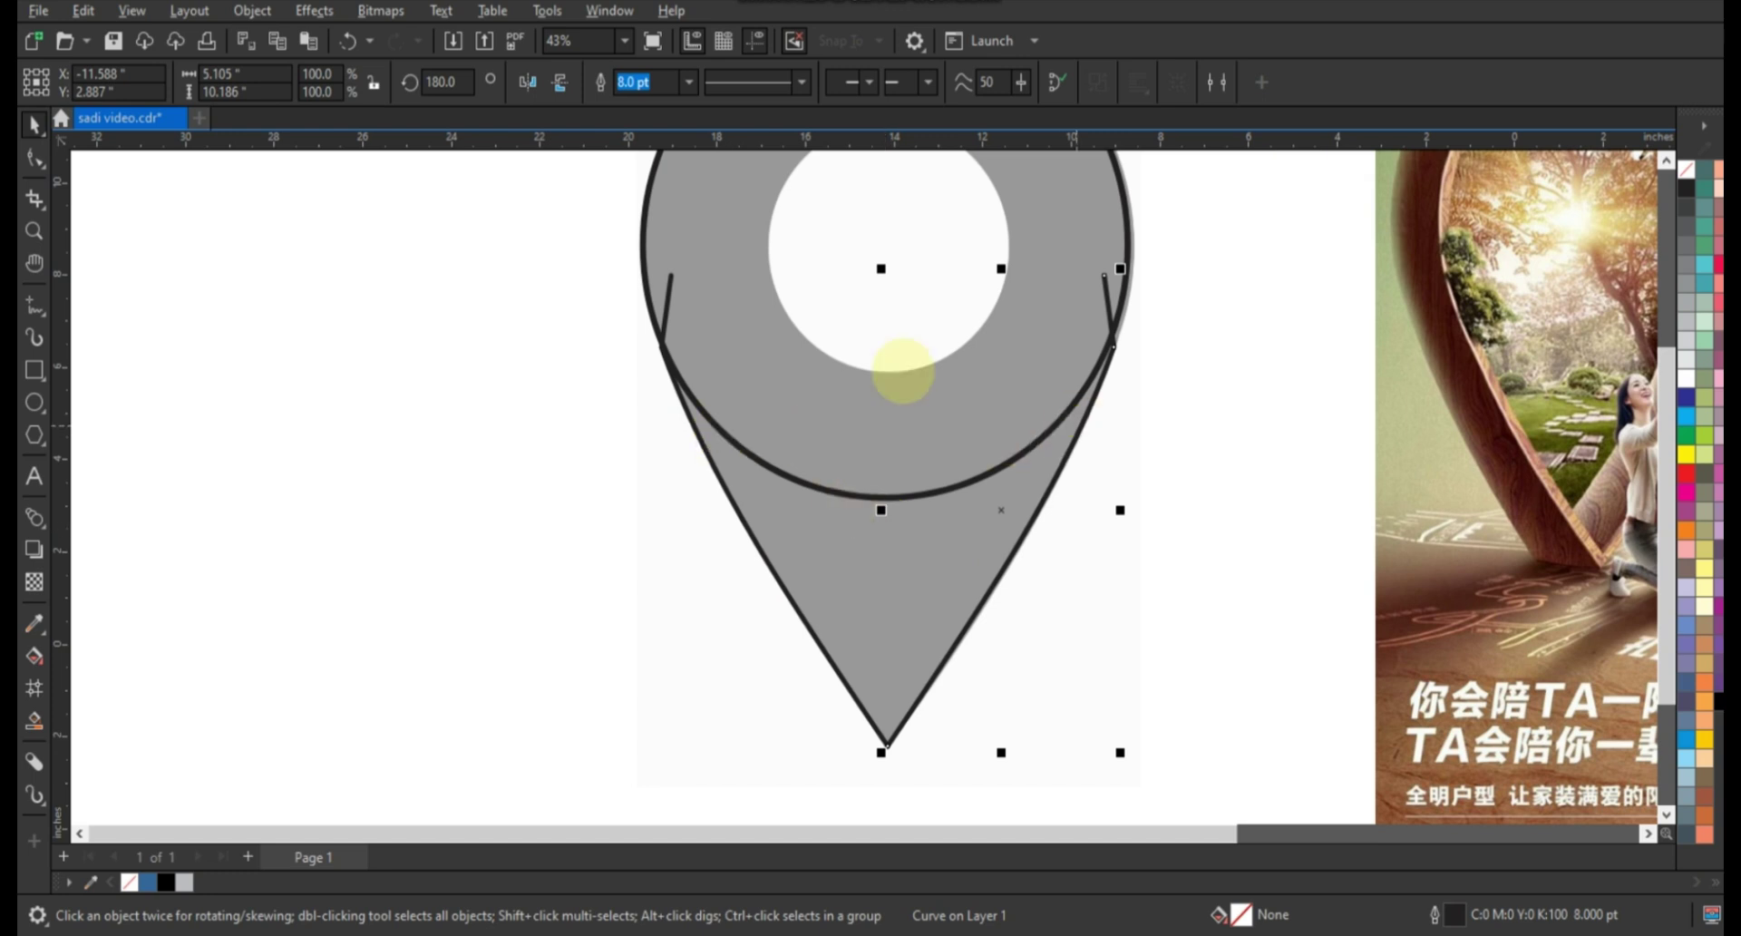
Combine both edge lines into one curve and join their tip nodes.
left_click(671, 297, "shift")
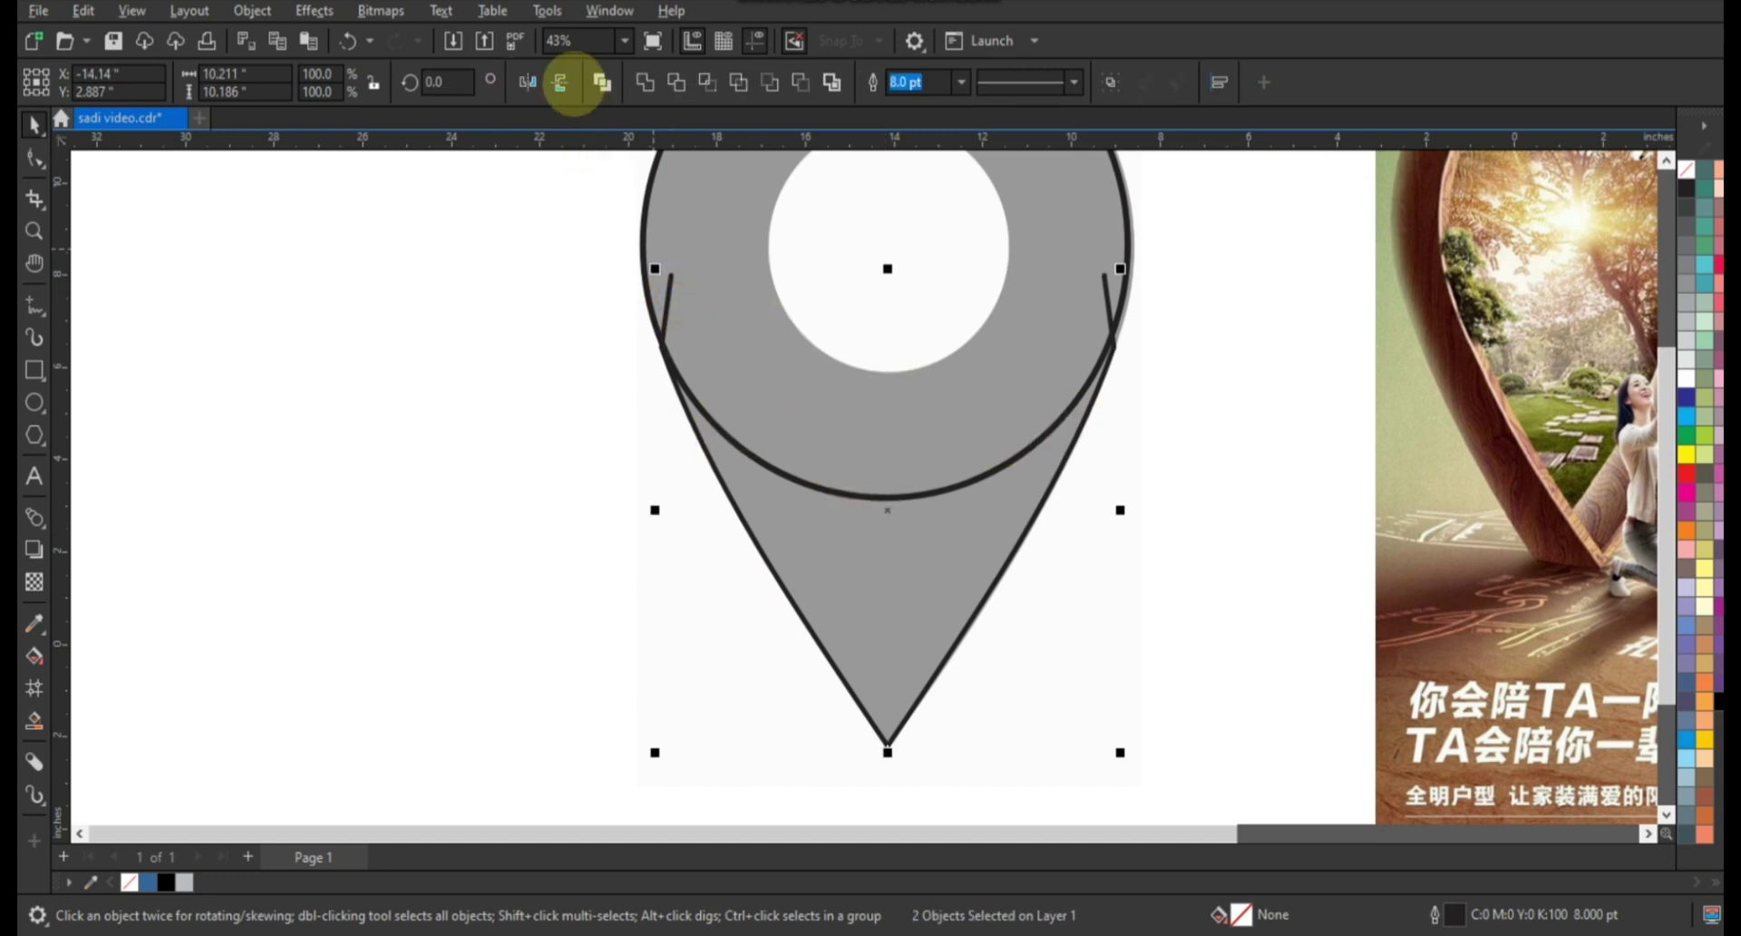
left_click(601, 82)
left_click(34, 159)
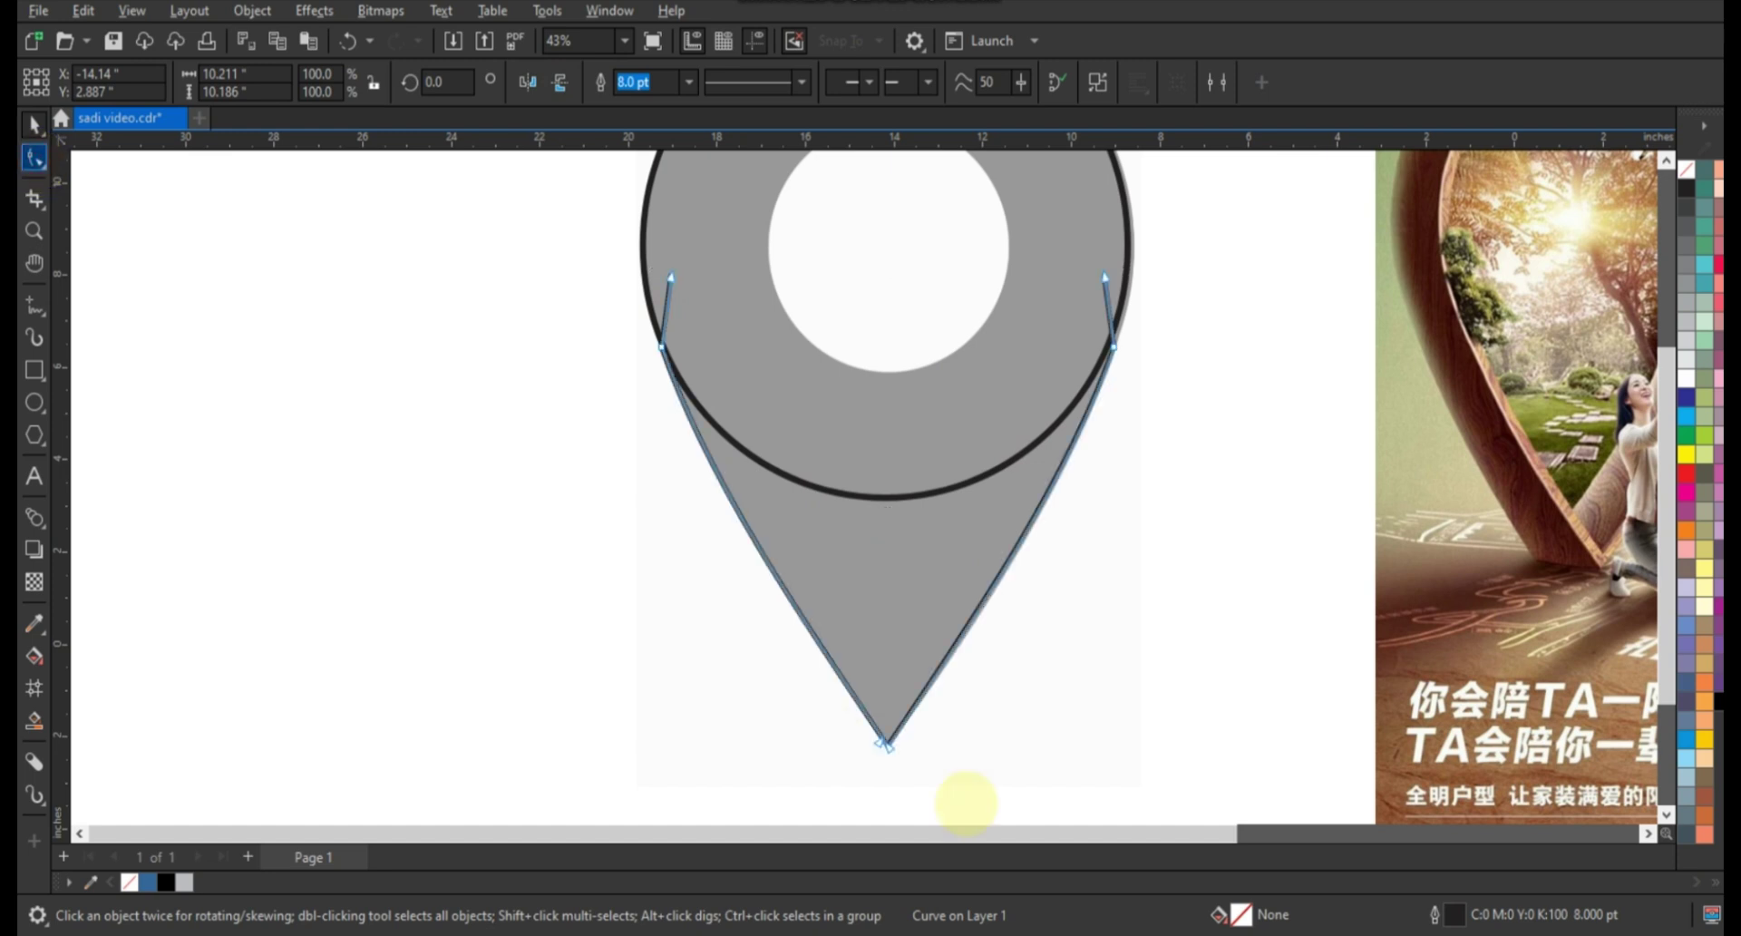
double_click(884, 742)
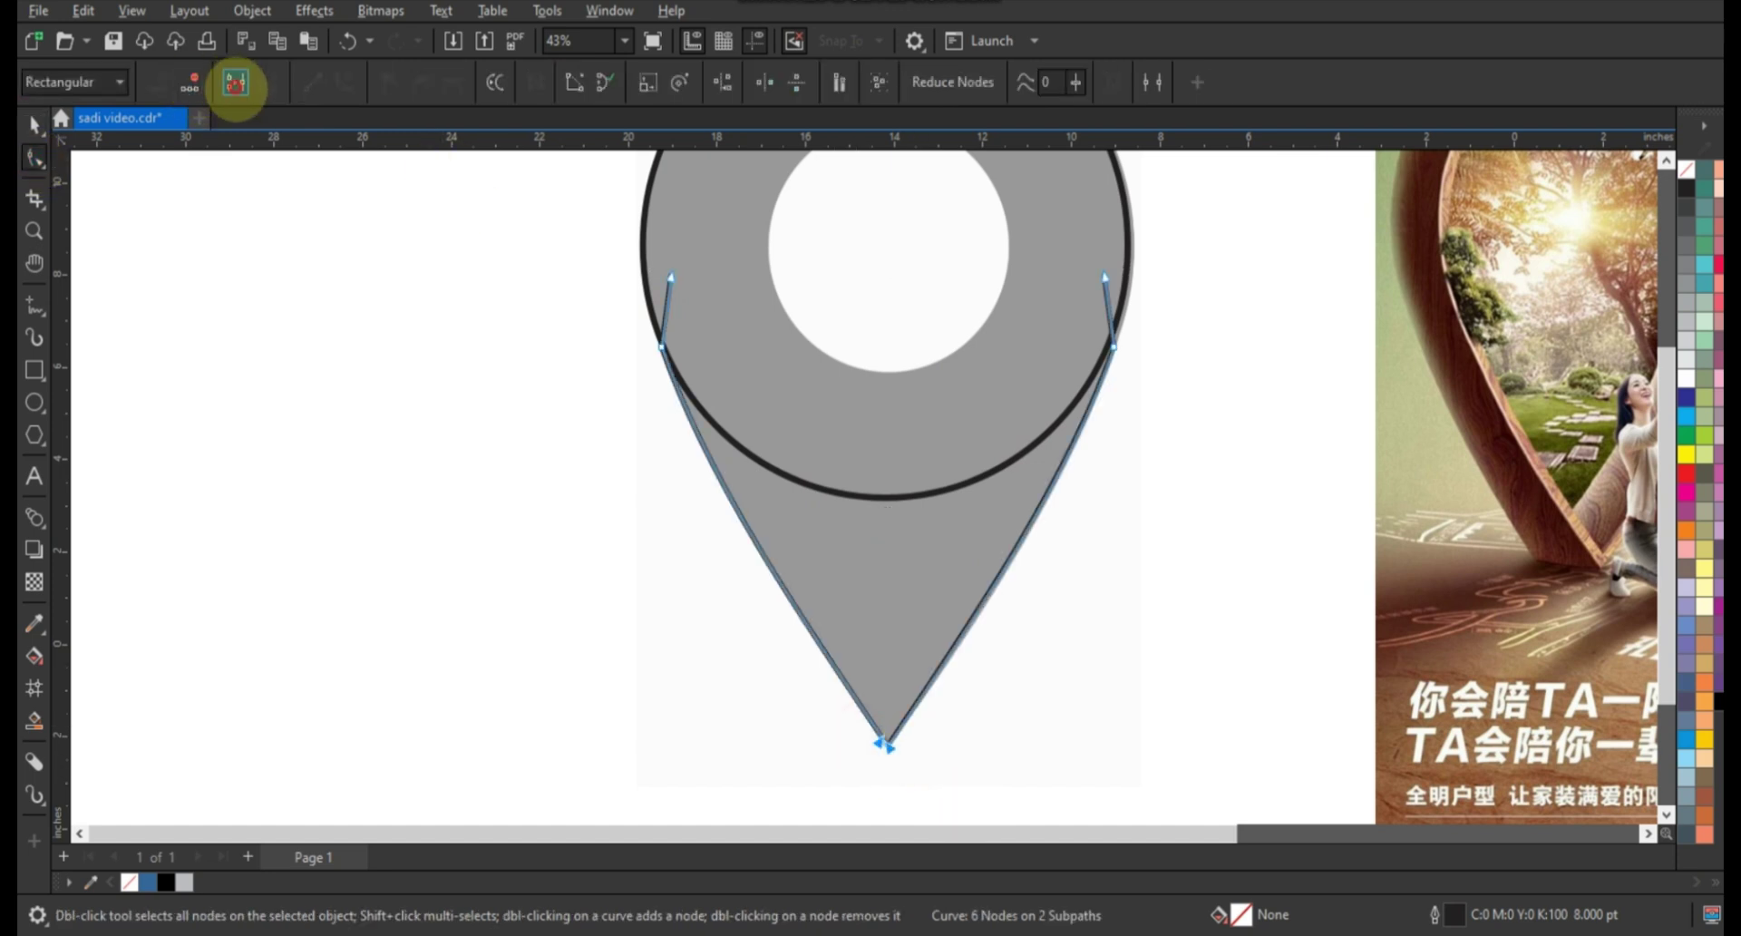
left_click(33, 124)
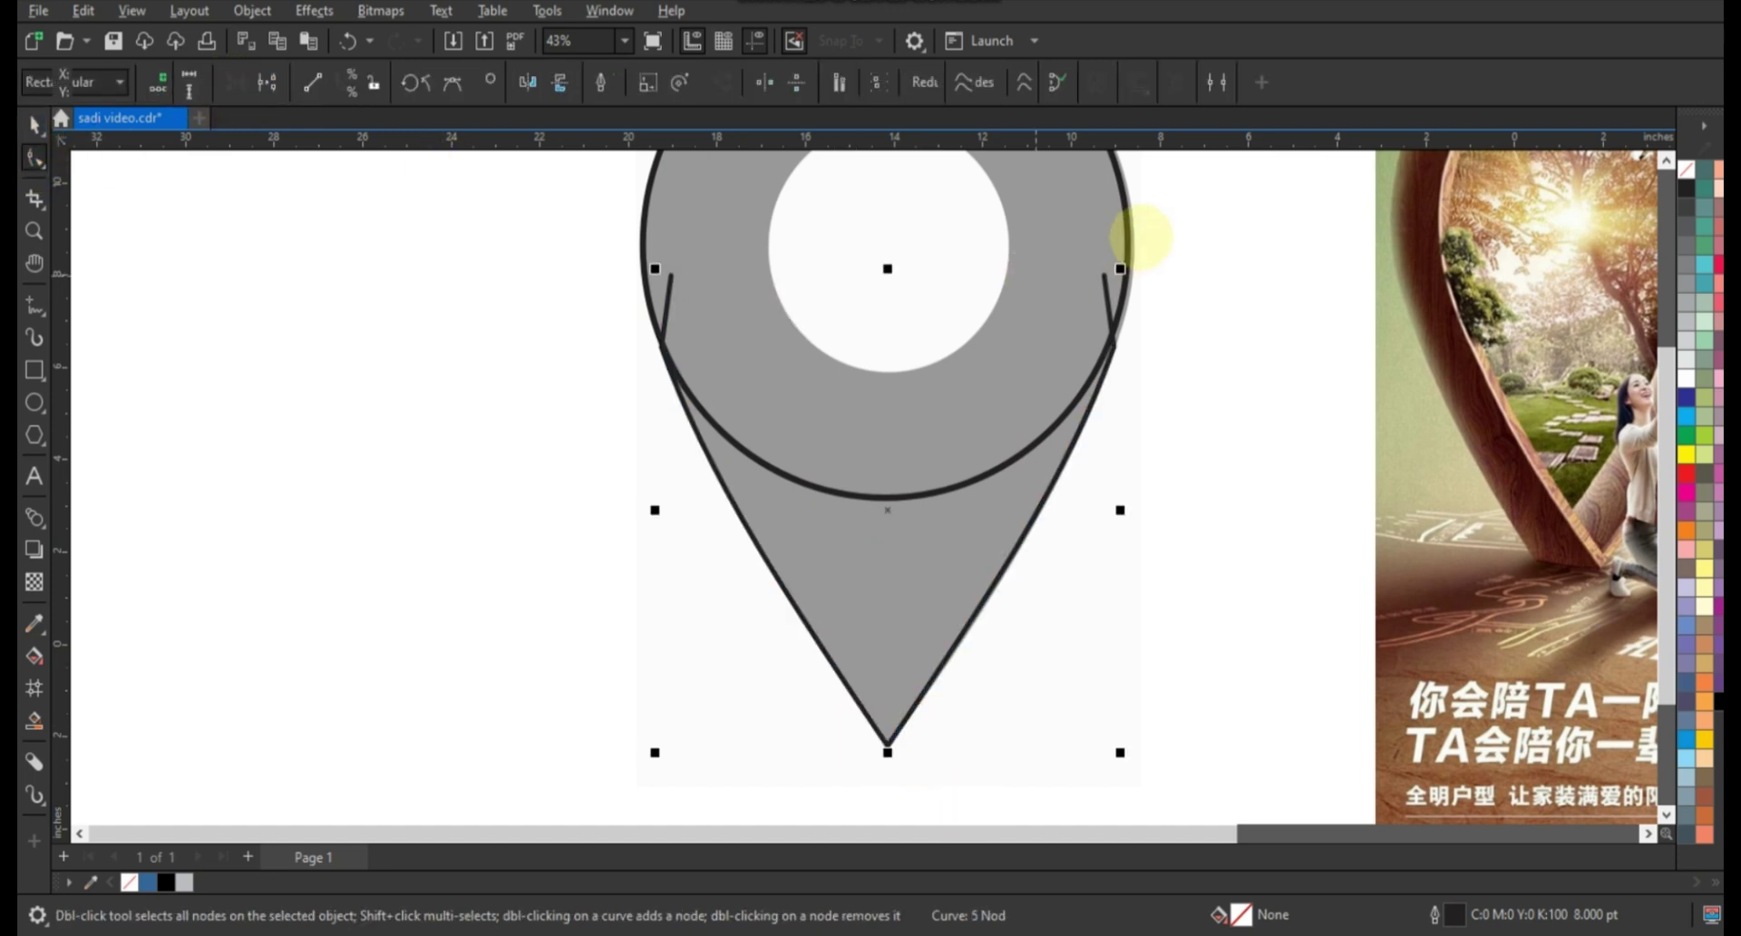
Move the circle and V-shaped curve left, off the grey pin image.
scroll(1042, 531, "down", 2)
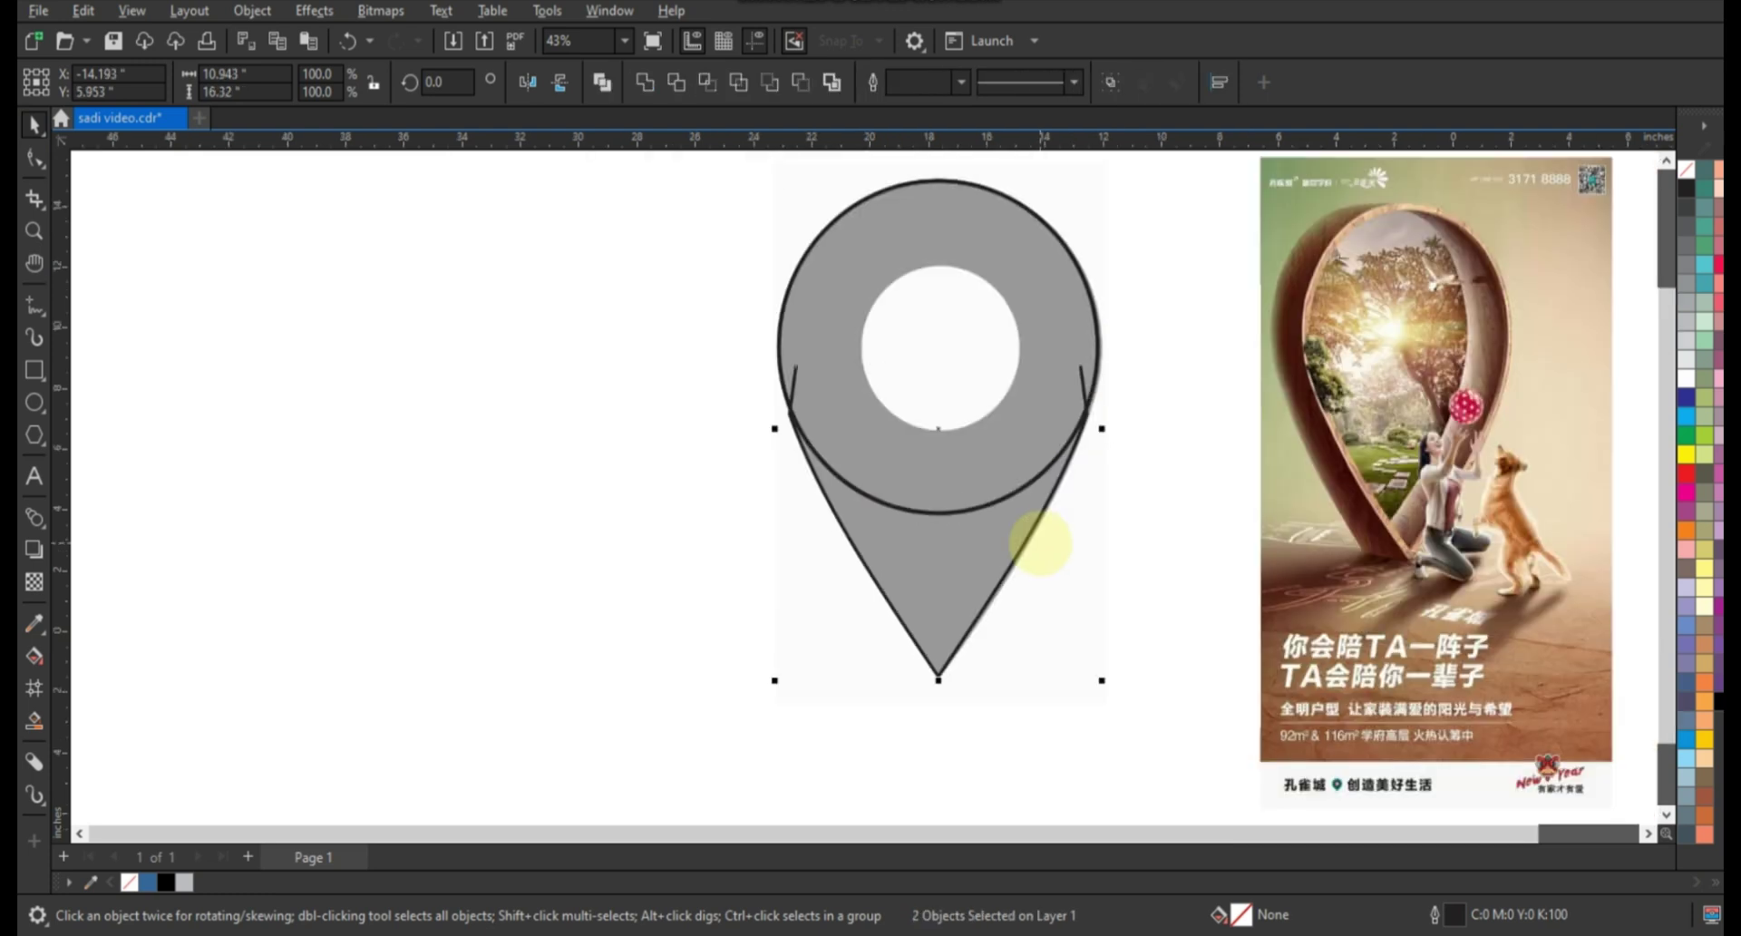
left_click(973, 453, "shift")
left_click_drag(971, 460, 713, 465)
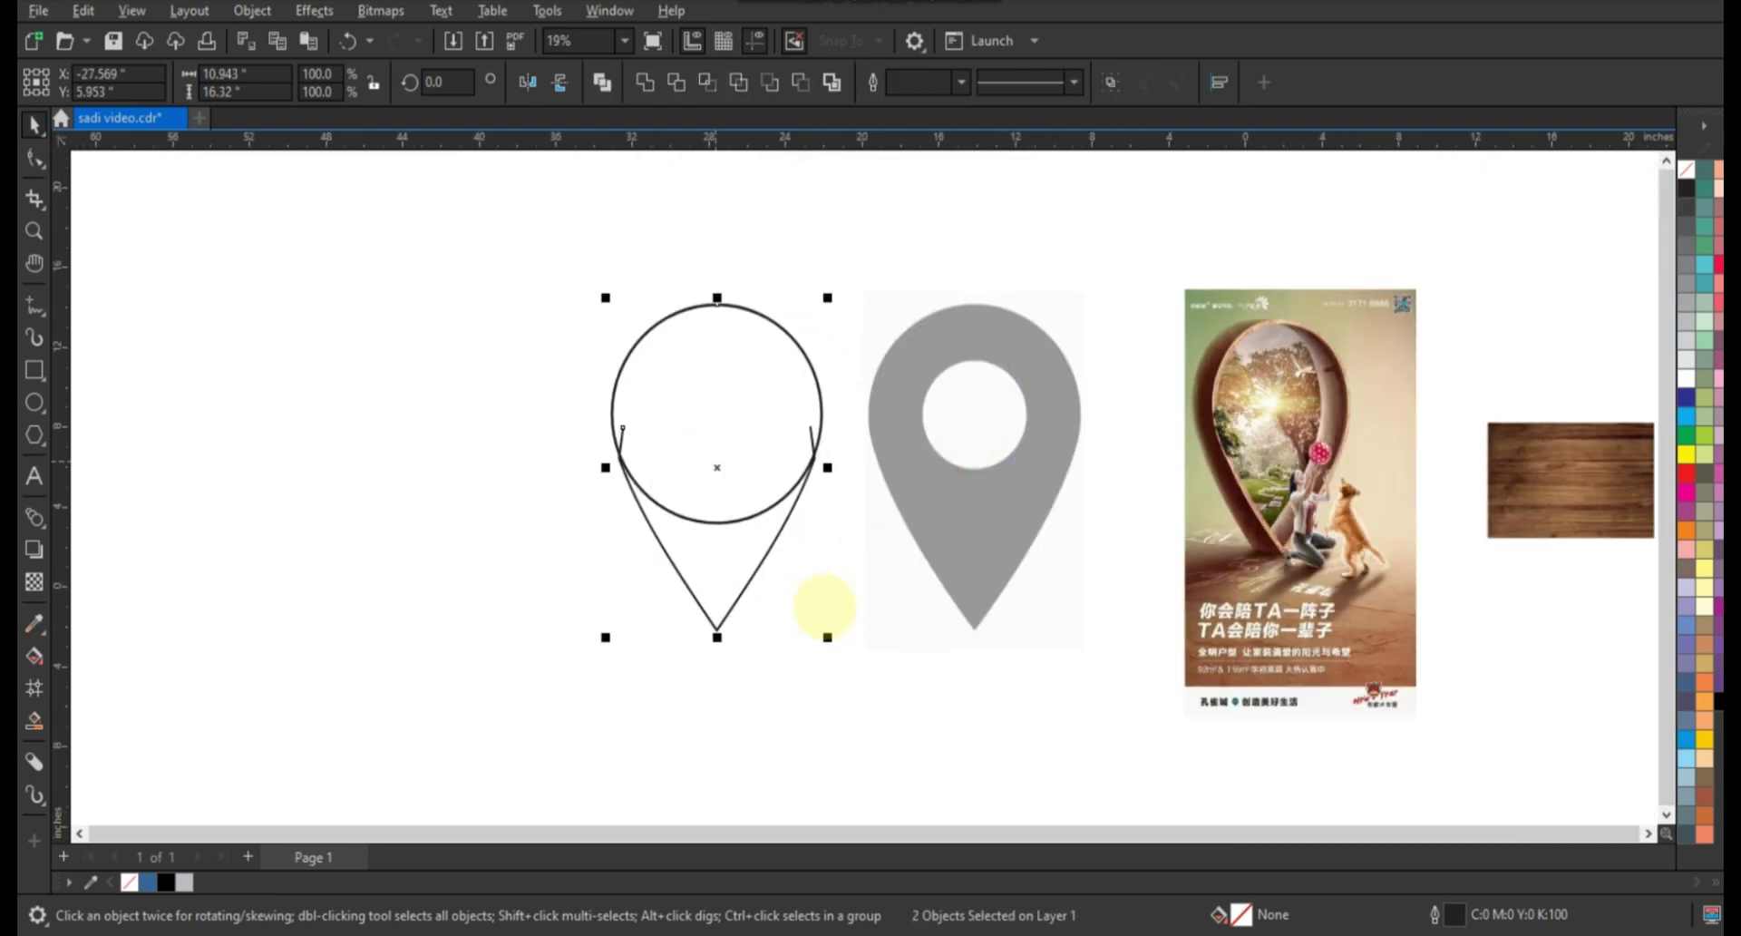
left_click(712, 435)
left_click(717, 419)
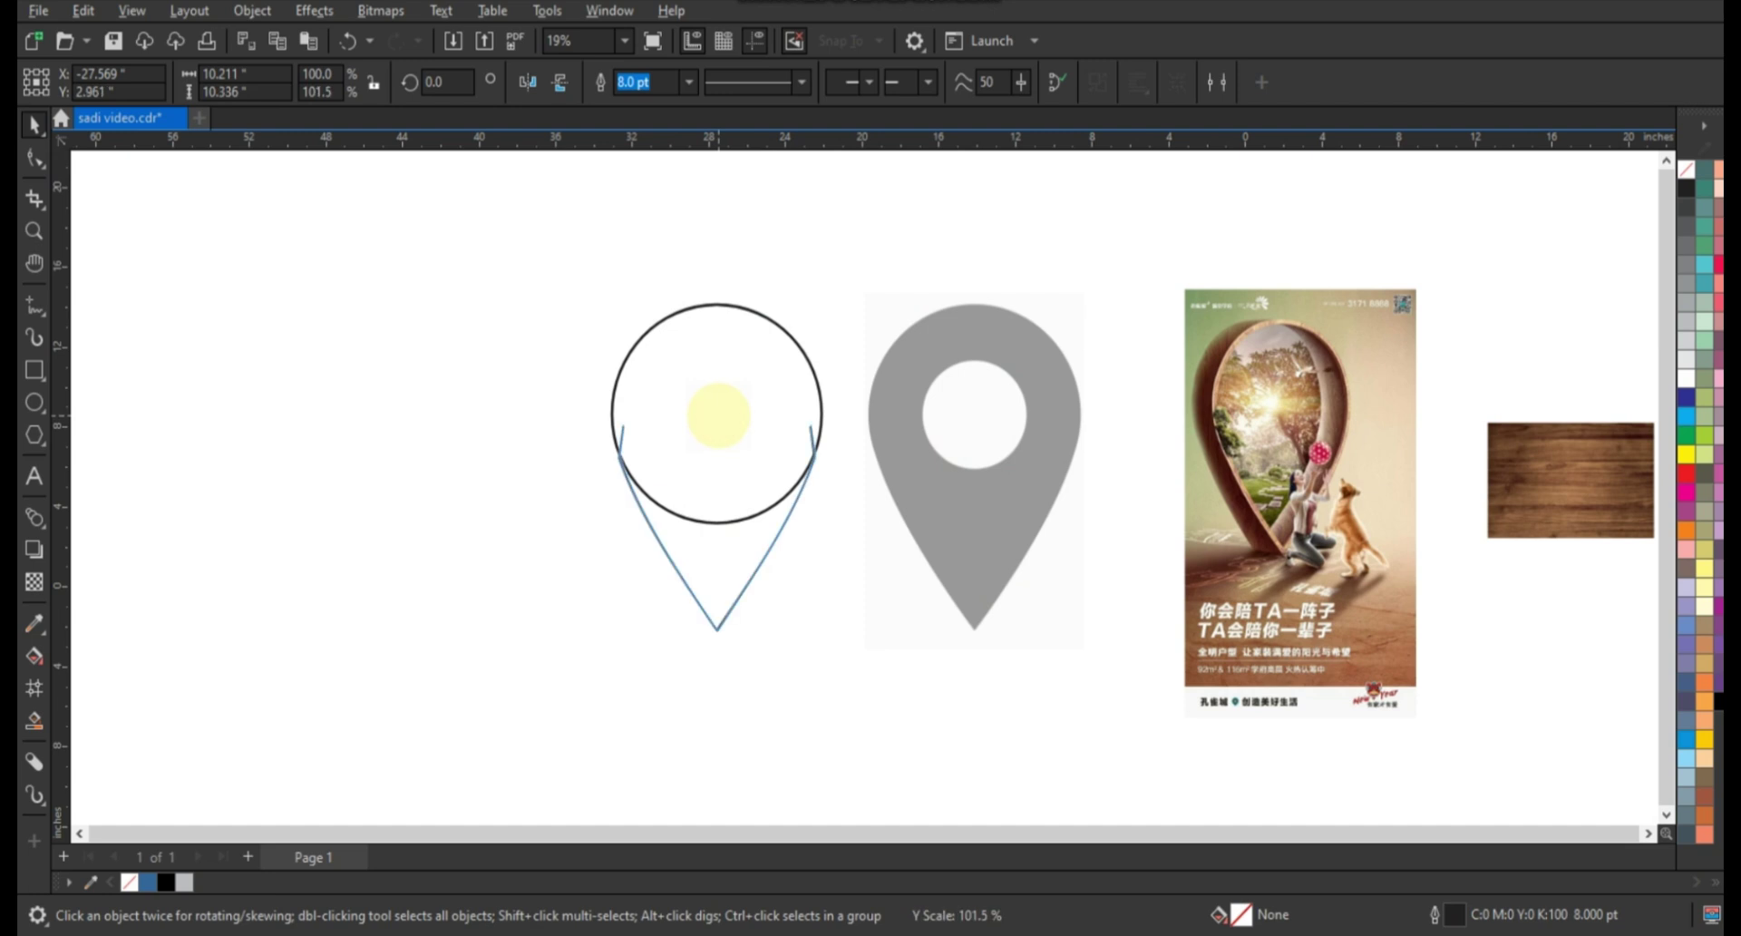
left_click(796, 571)
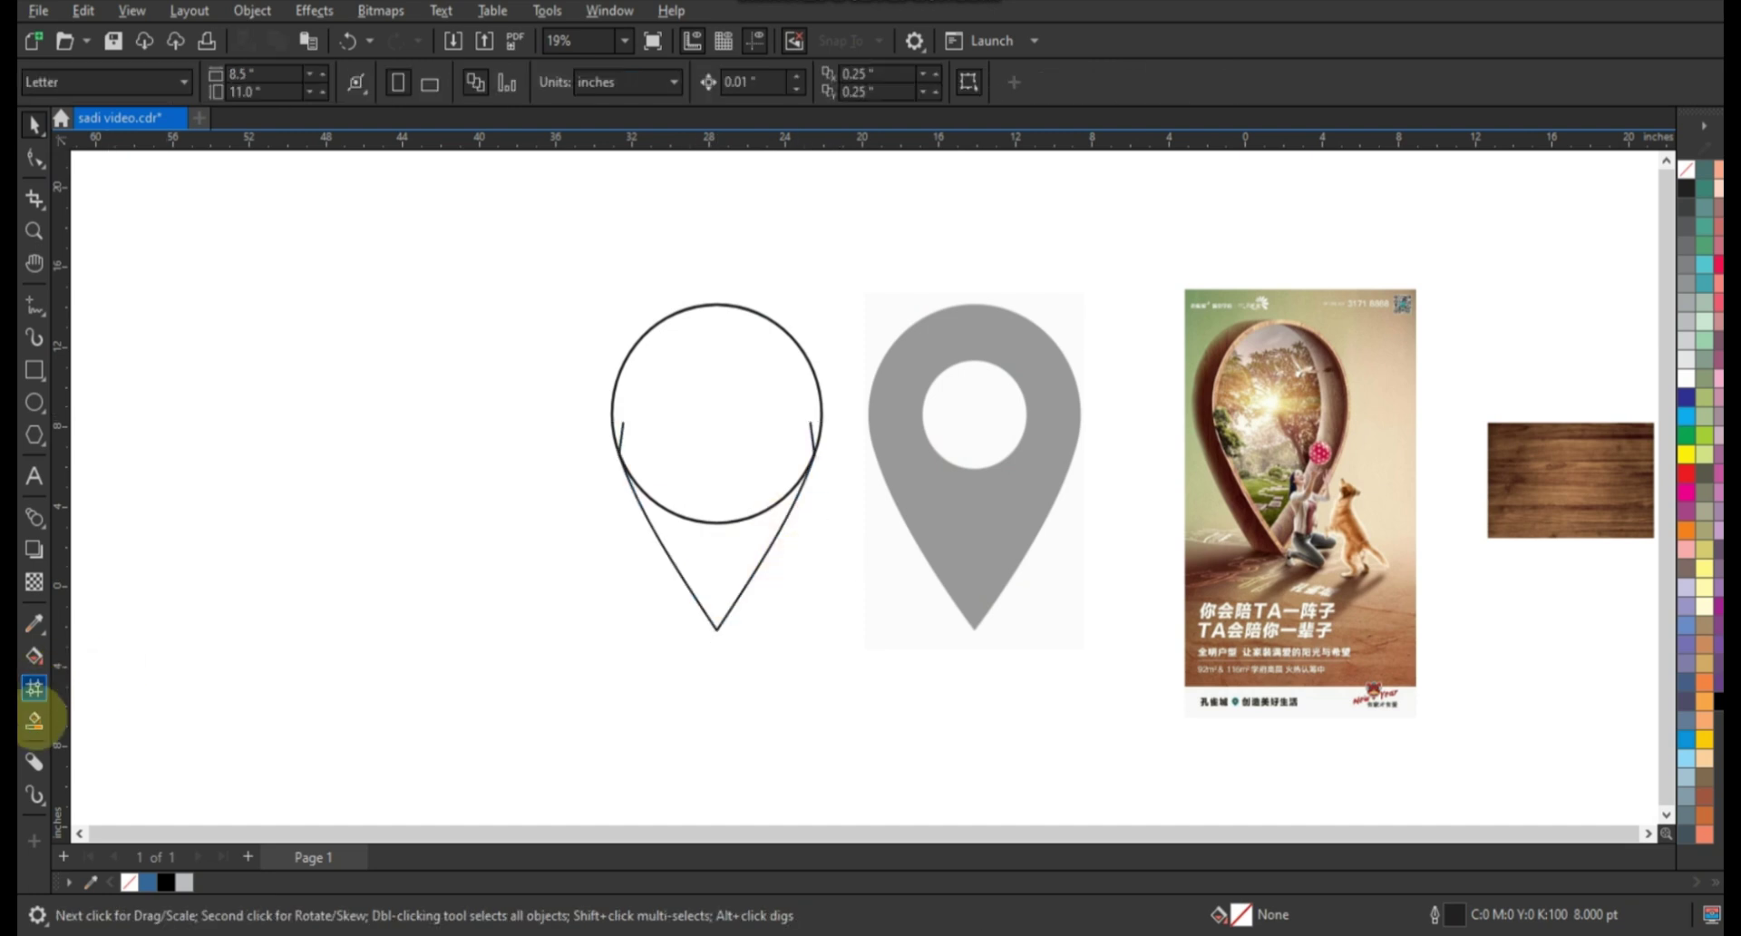
Smart Fill the triangle and circle regions blue and move the new pin aside.
left_click(33, 721)
left_click(731, 536)
left_click(730, 486)
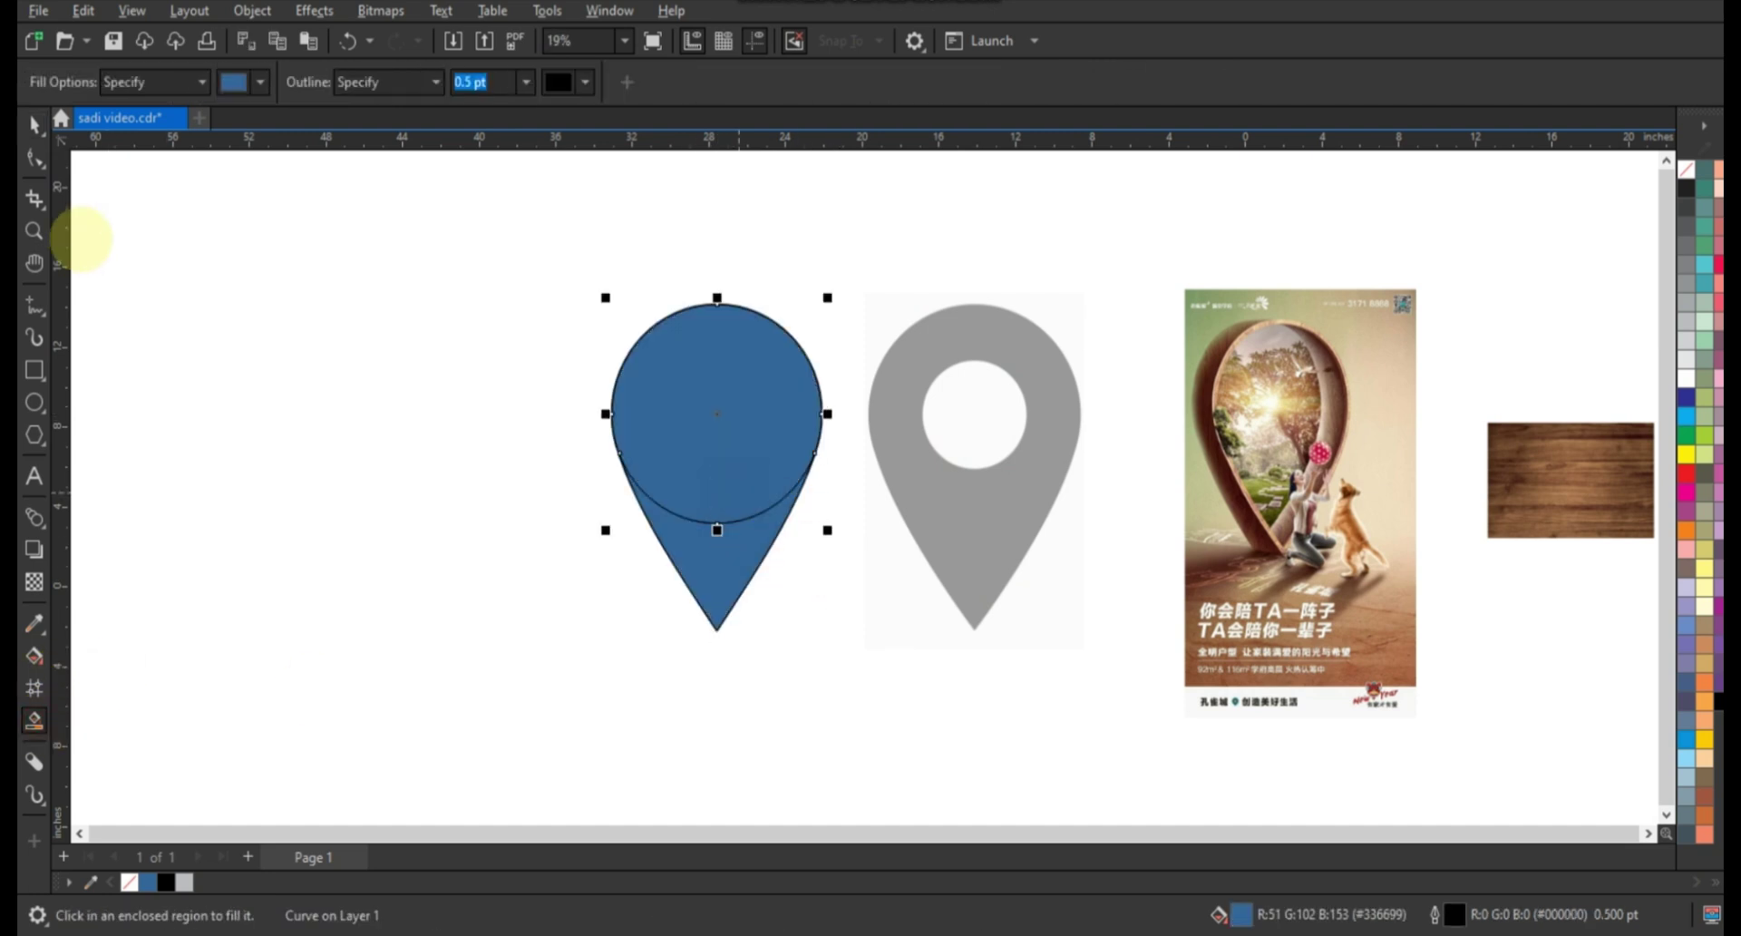
left_click(35, 127)
left_click(726, 427)
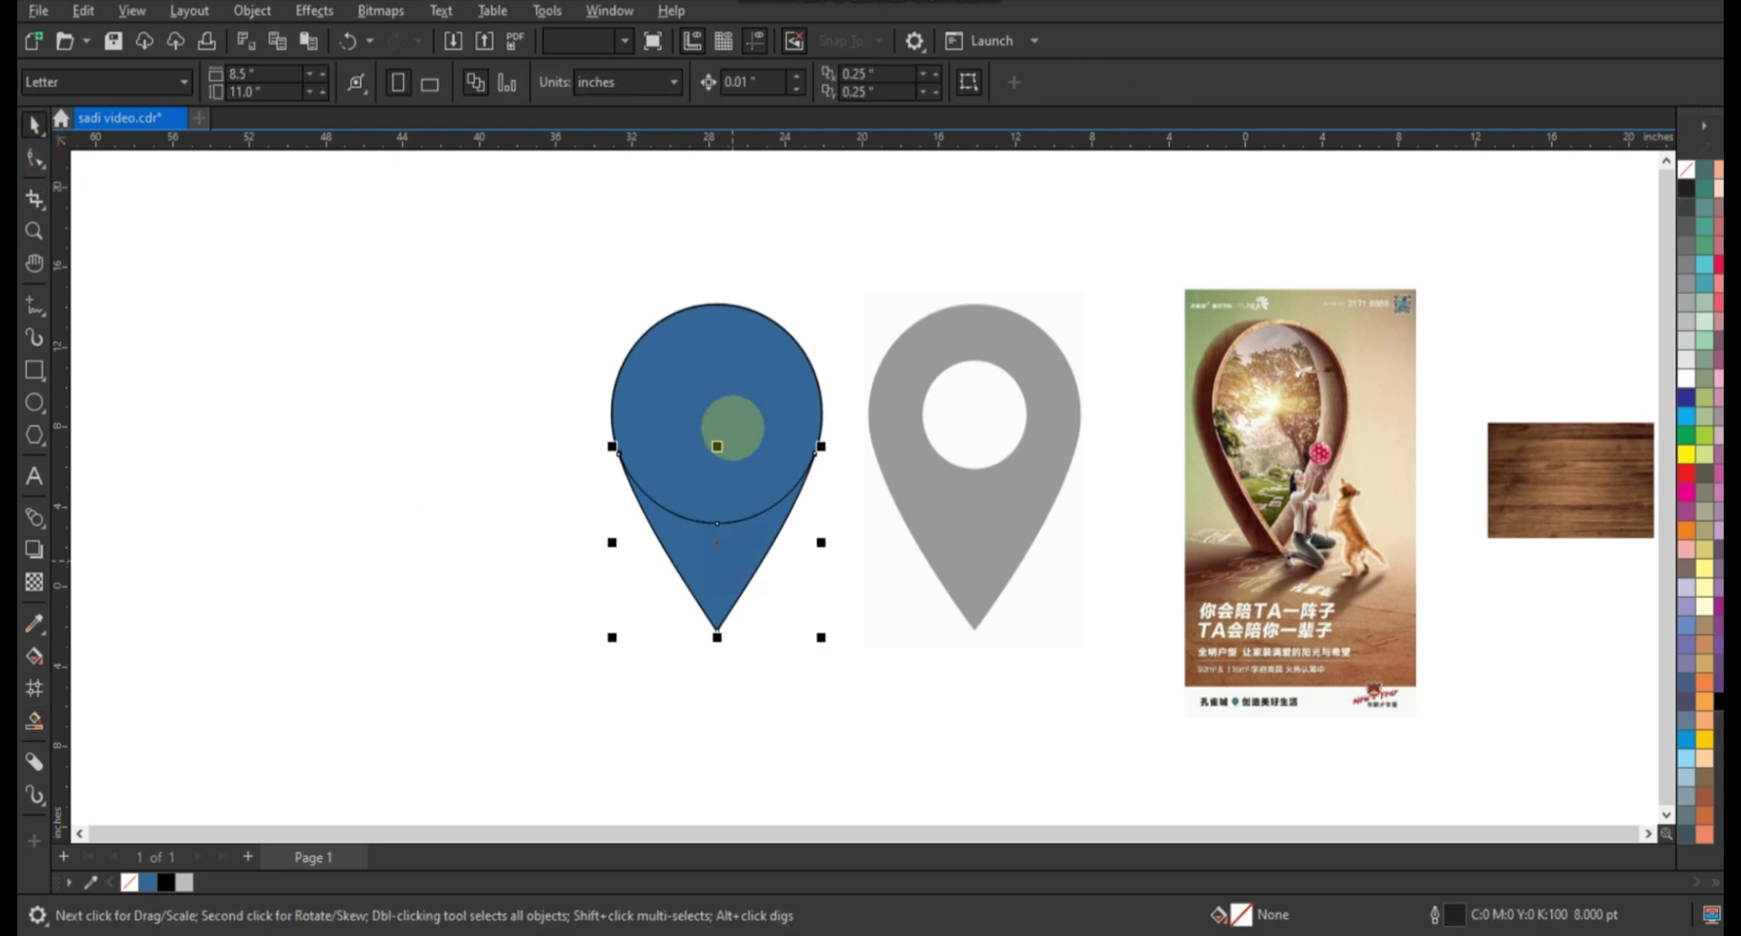
left_click_drag(732, 469, 502, 470)
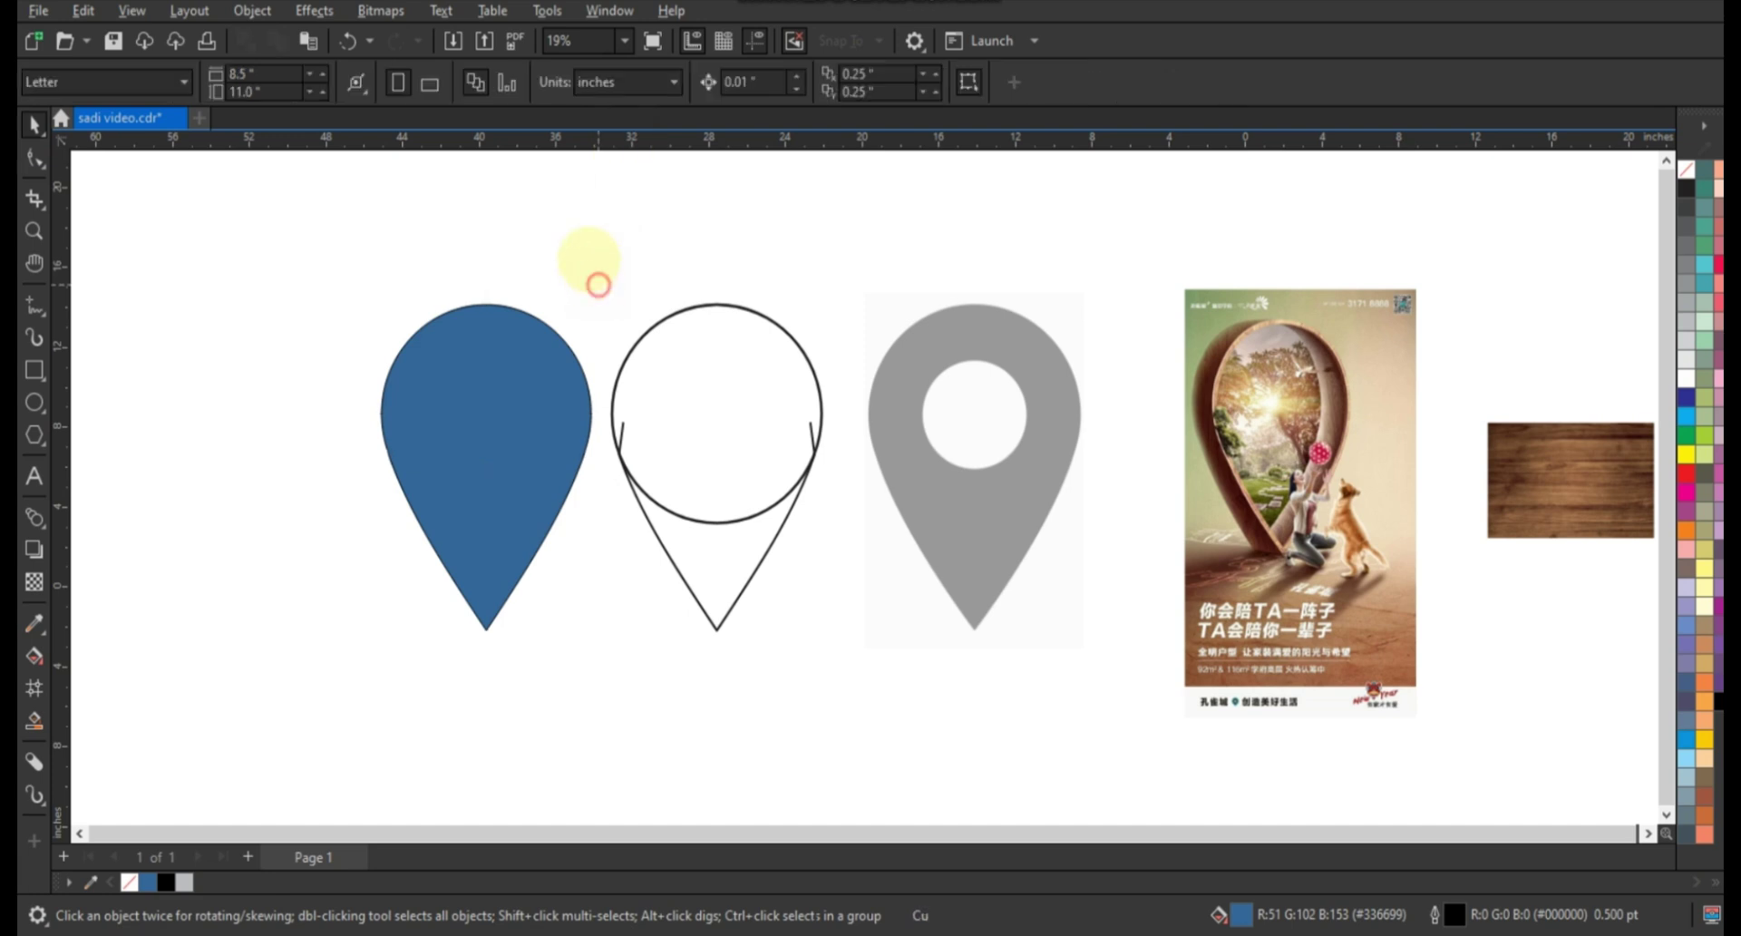
Delete the construction outlines and grey pin image, then return the blue pin to the right.
left_click_drag(591, 263, 839, 657)
key("Delete")
left_click(941, 544)
key("Delete")
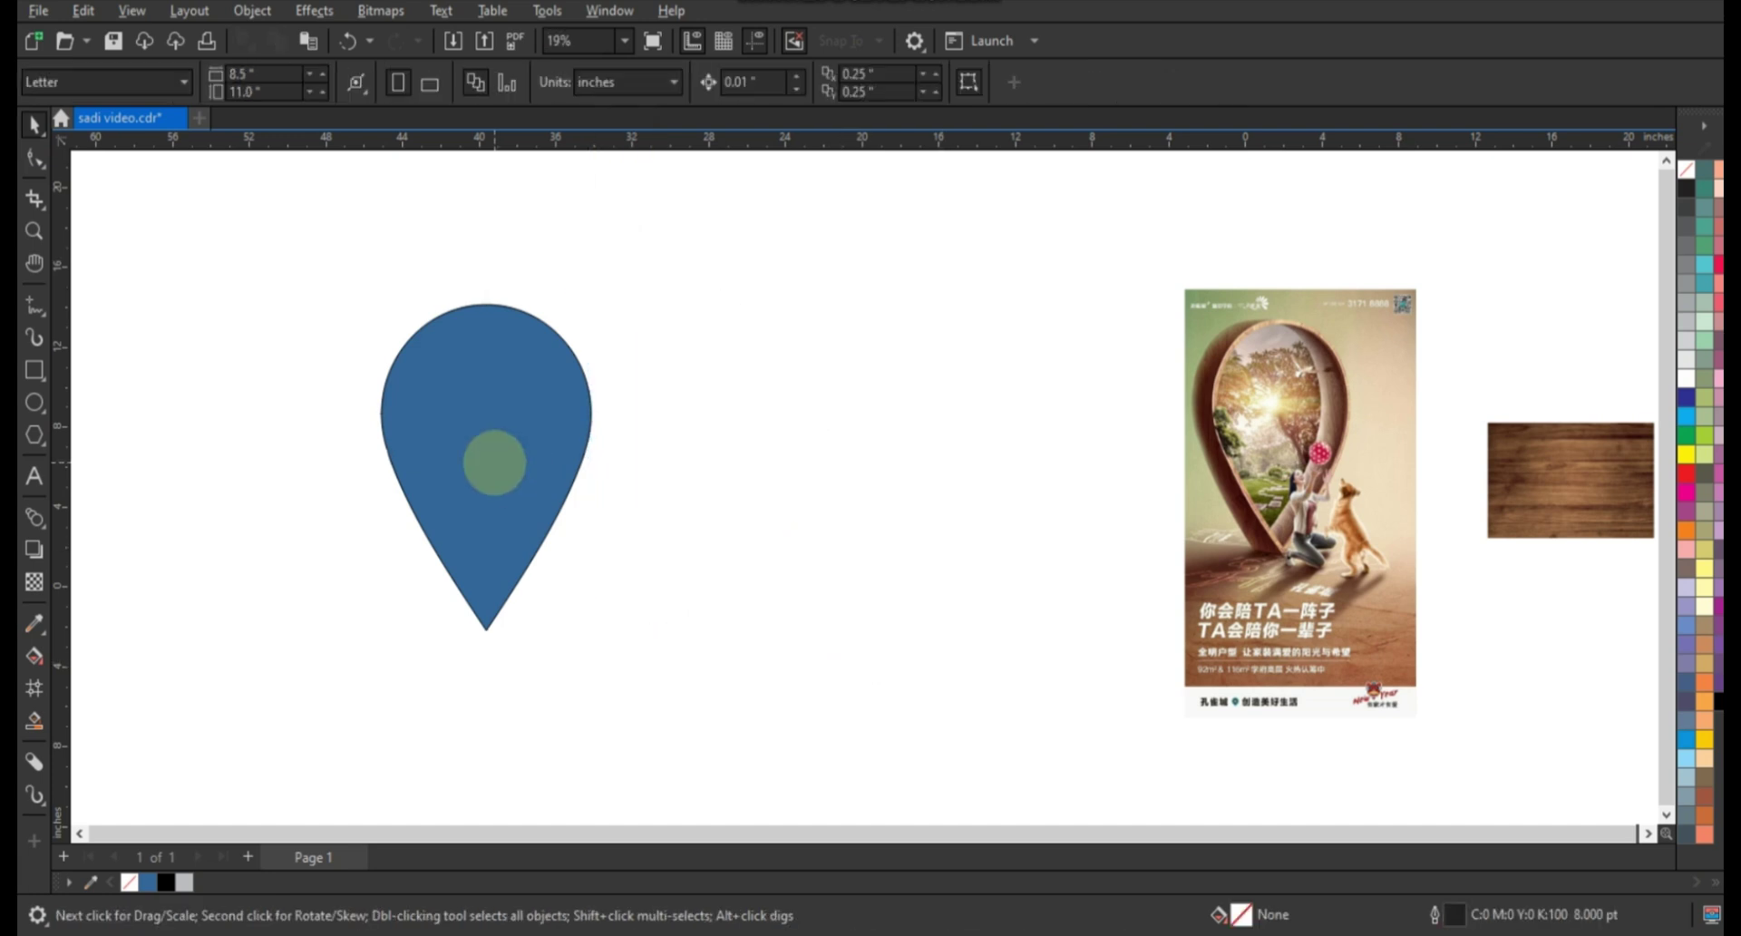
mouse_move(486, 458)
left_mouse_down()
mouse_move(916, 484)
mouse_move(887, 494)
left_mouse_up()
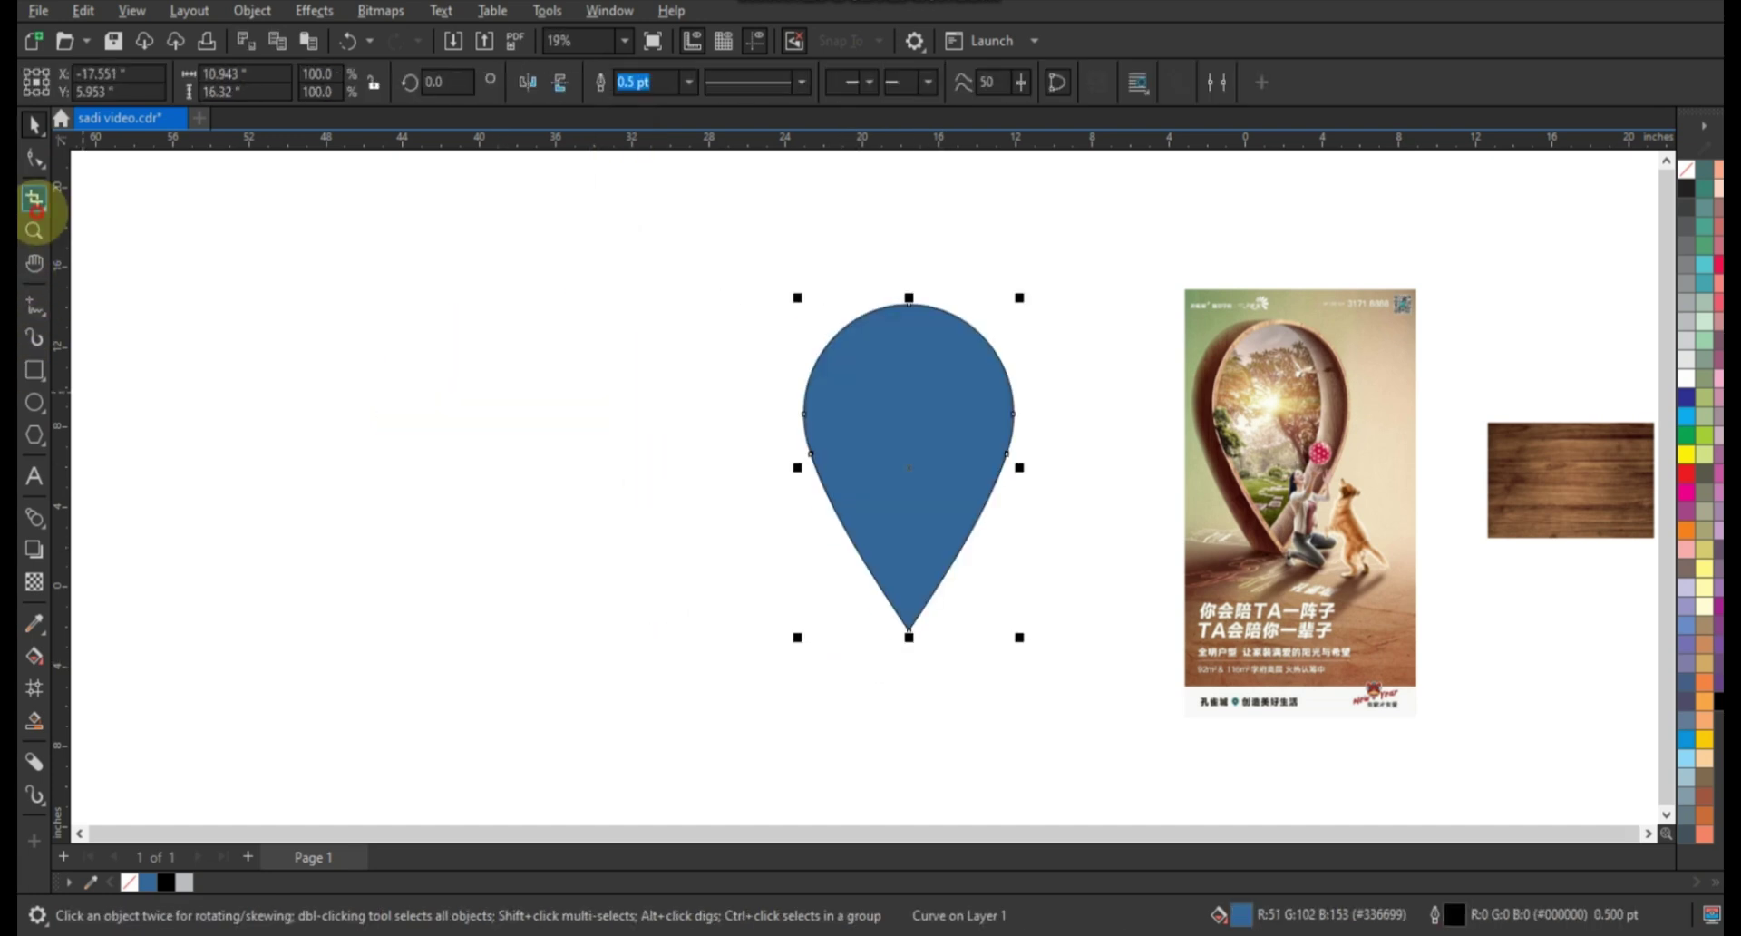
left_click(34, 230)
left_click_drag(676, 258, 1243, 602)
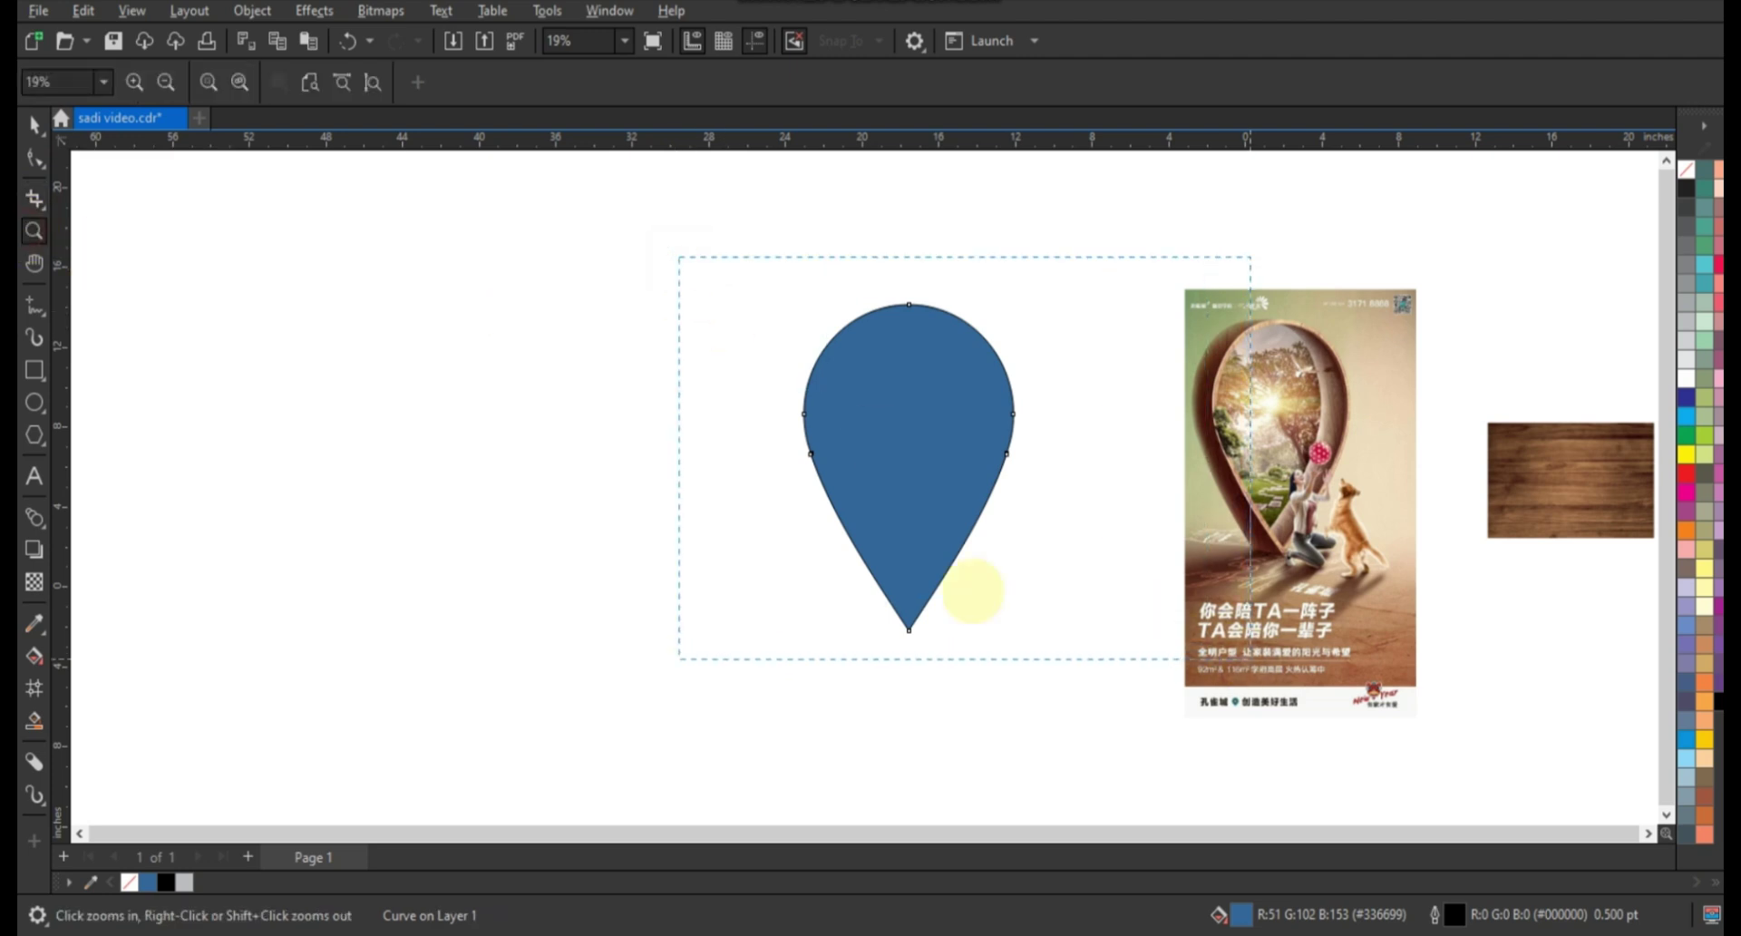
left_click(35, 125)
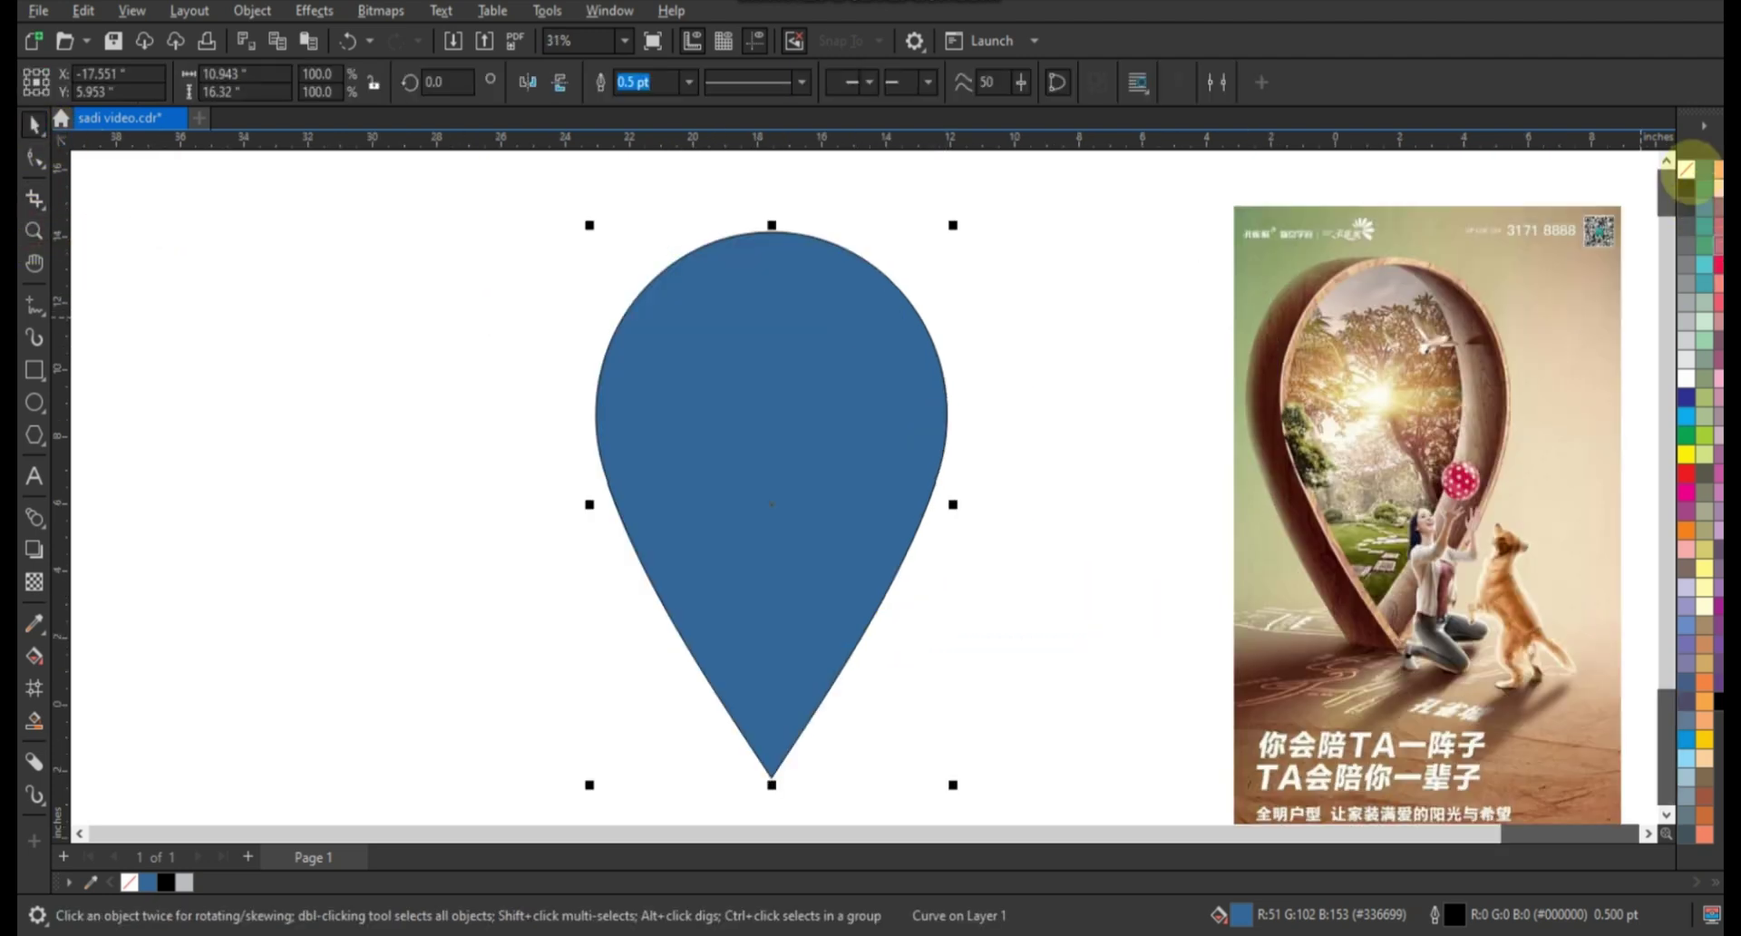
Remove the pin's fill, give it a 24.0 pt outline and delete two side nodes.
left_click(1688, 171)
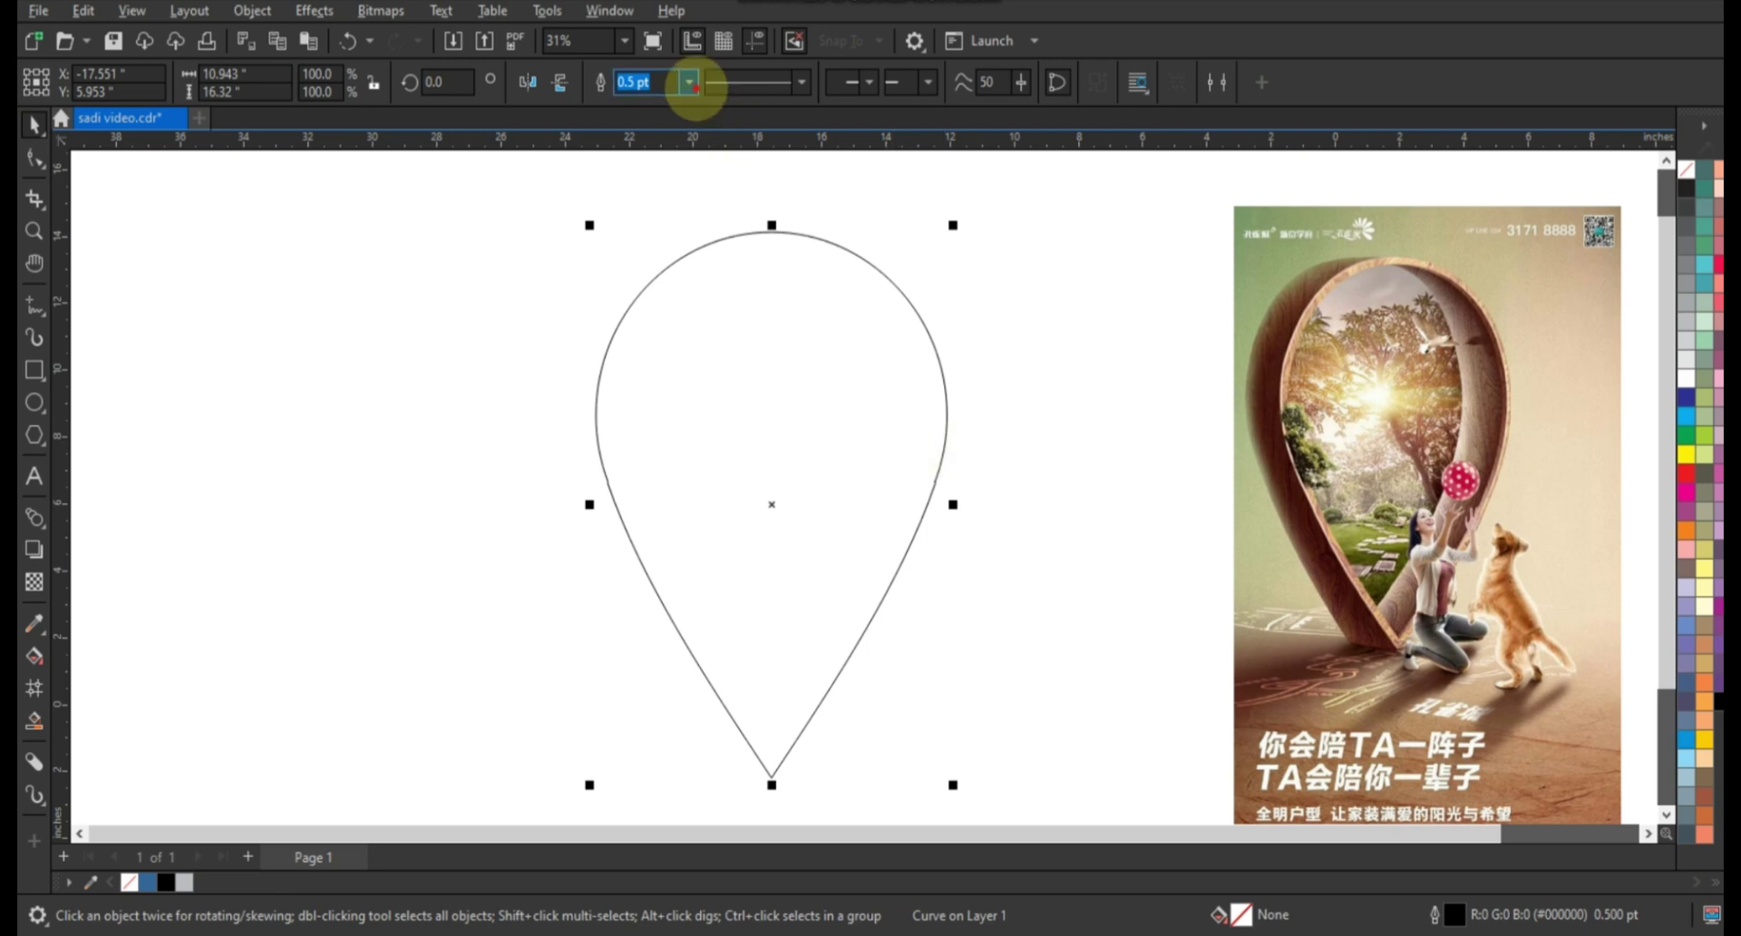
left_click(689, 81)
left_click(646, 322)
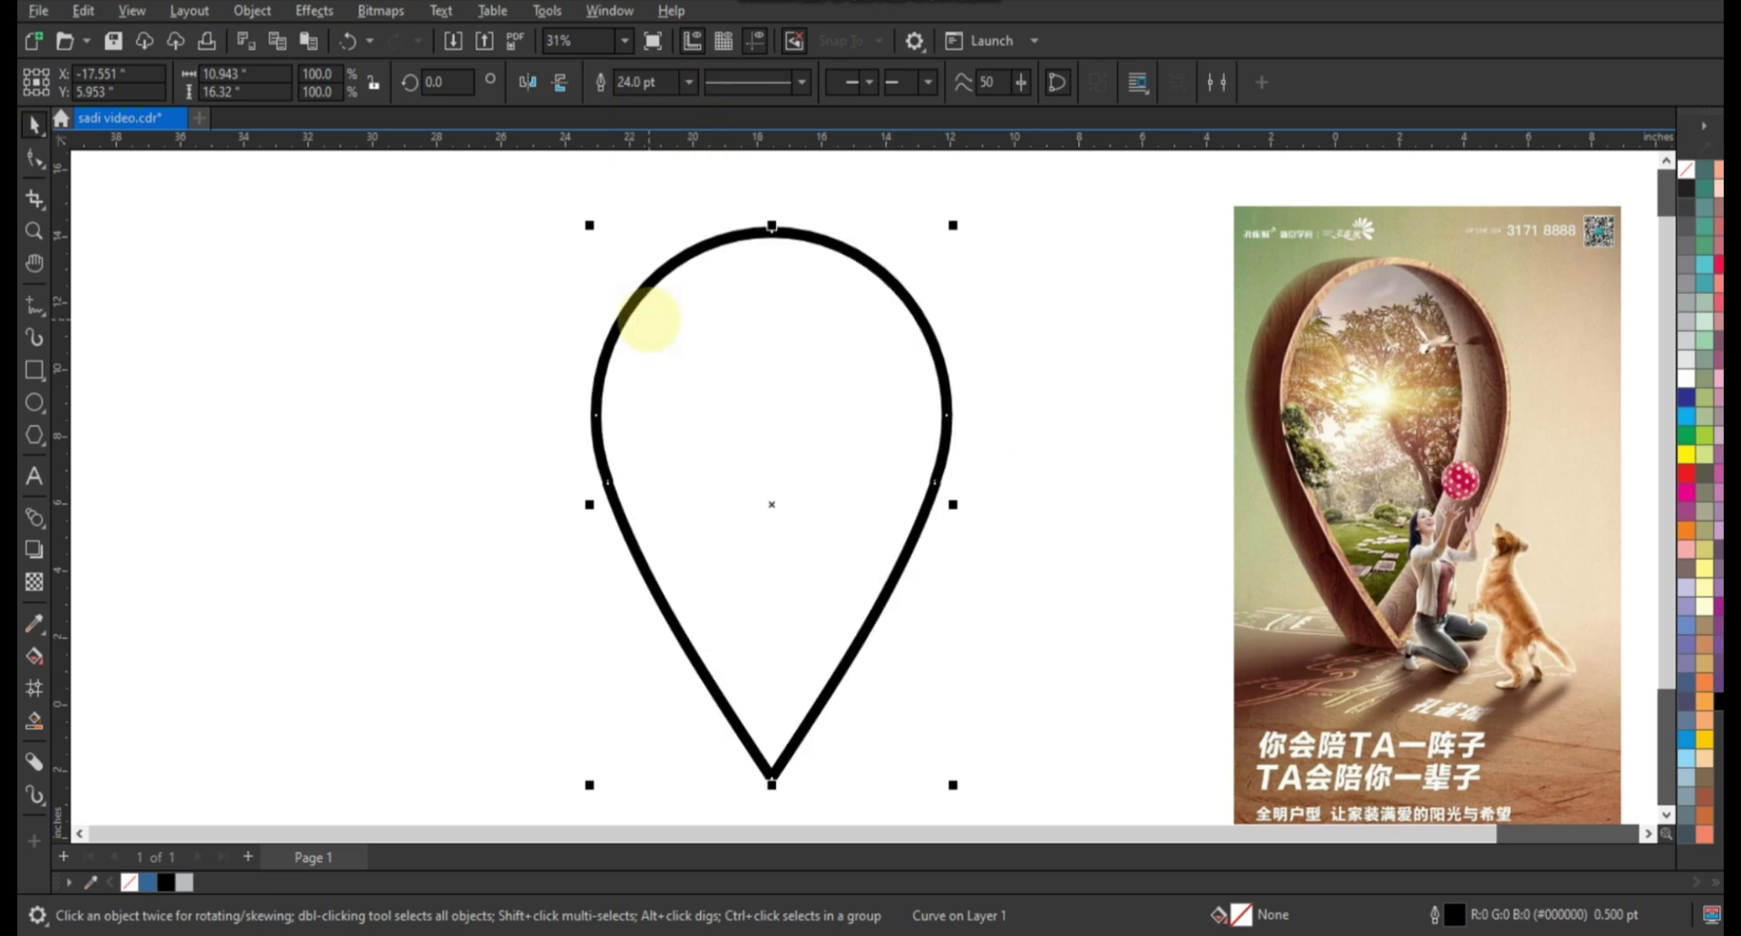
left_click(35, 159)
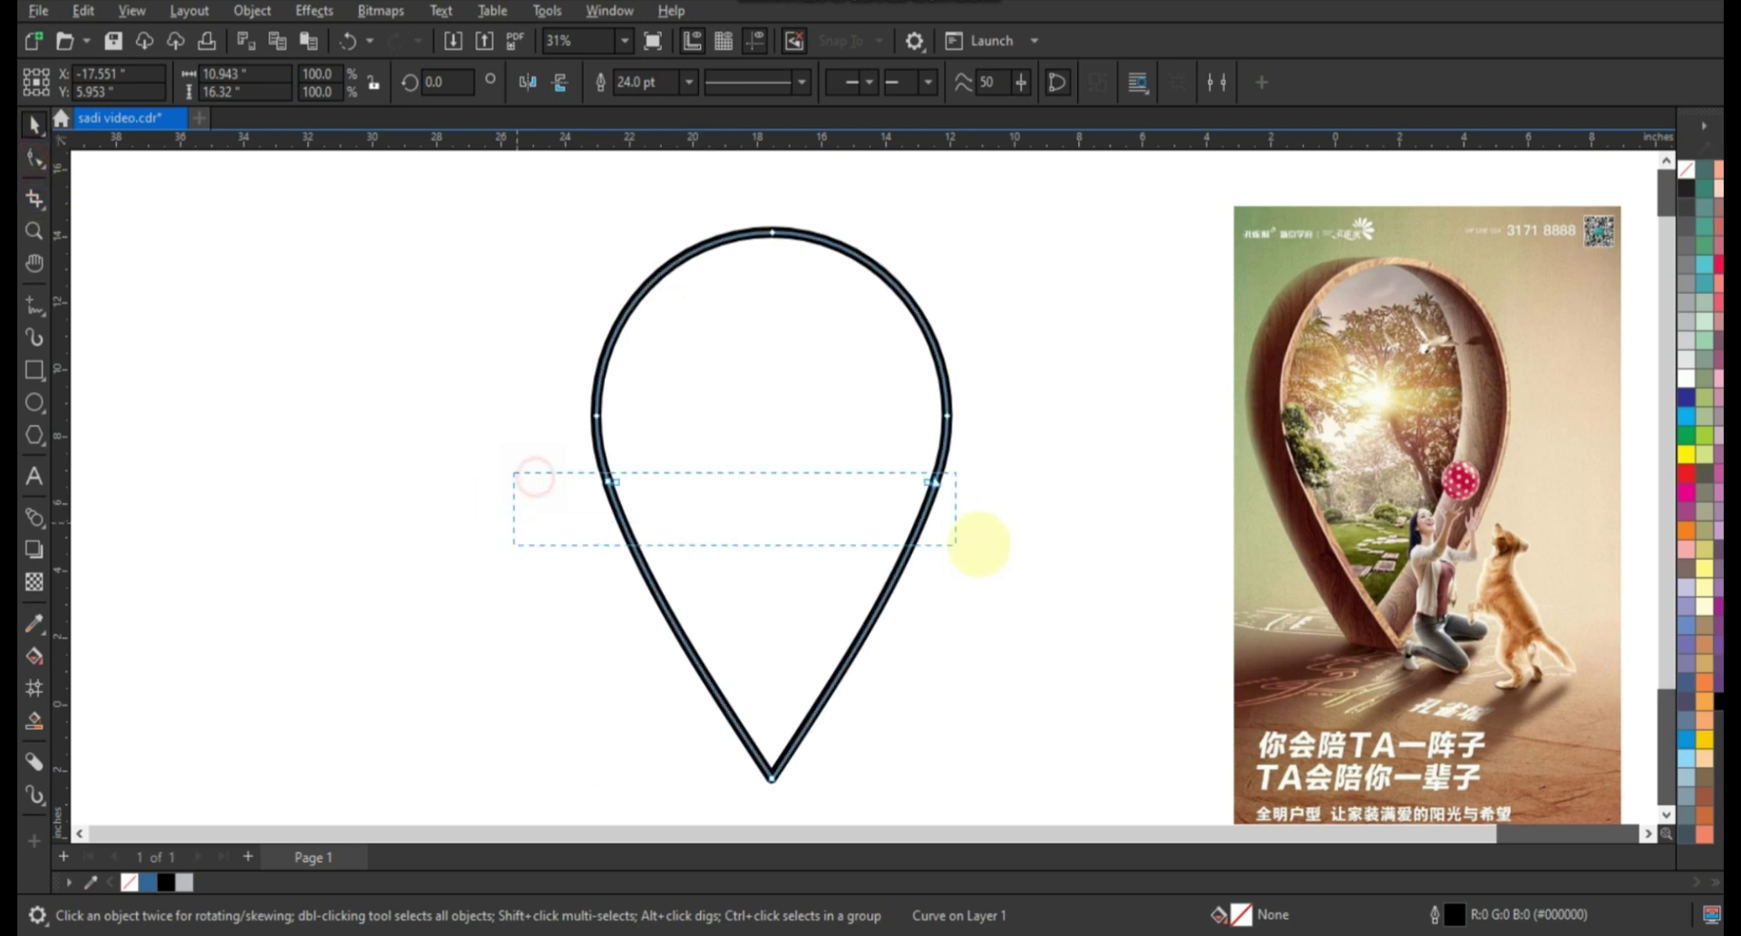
left_click_drag(514, 472, 977, 544)
key("Delete")
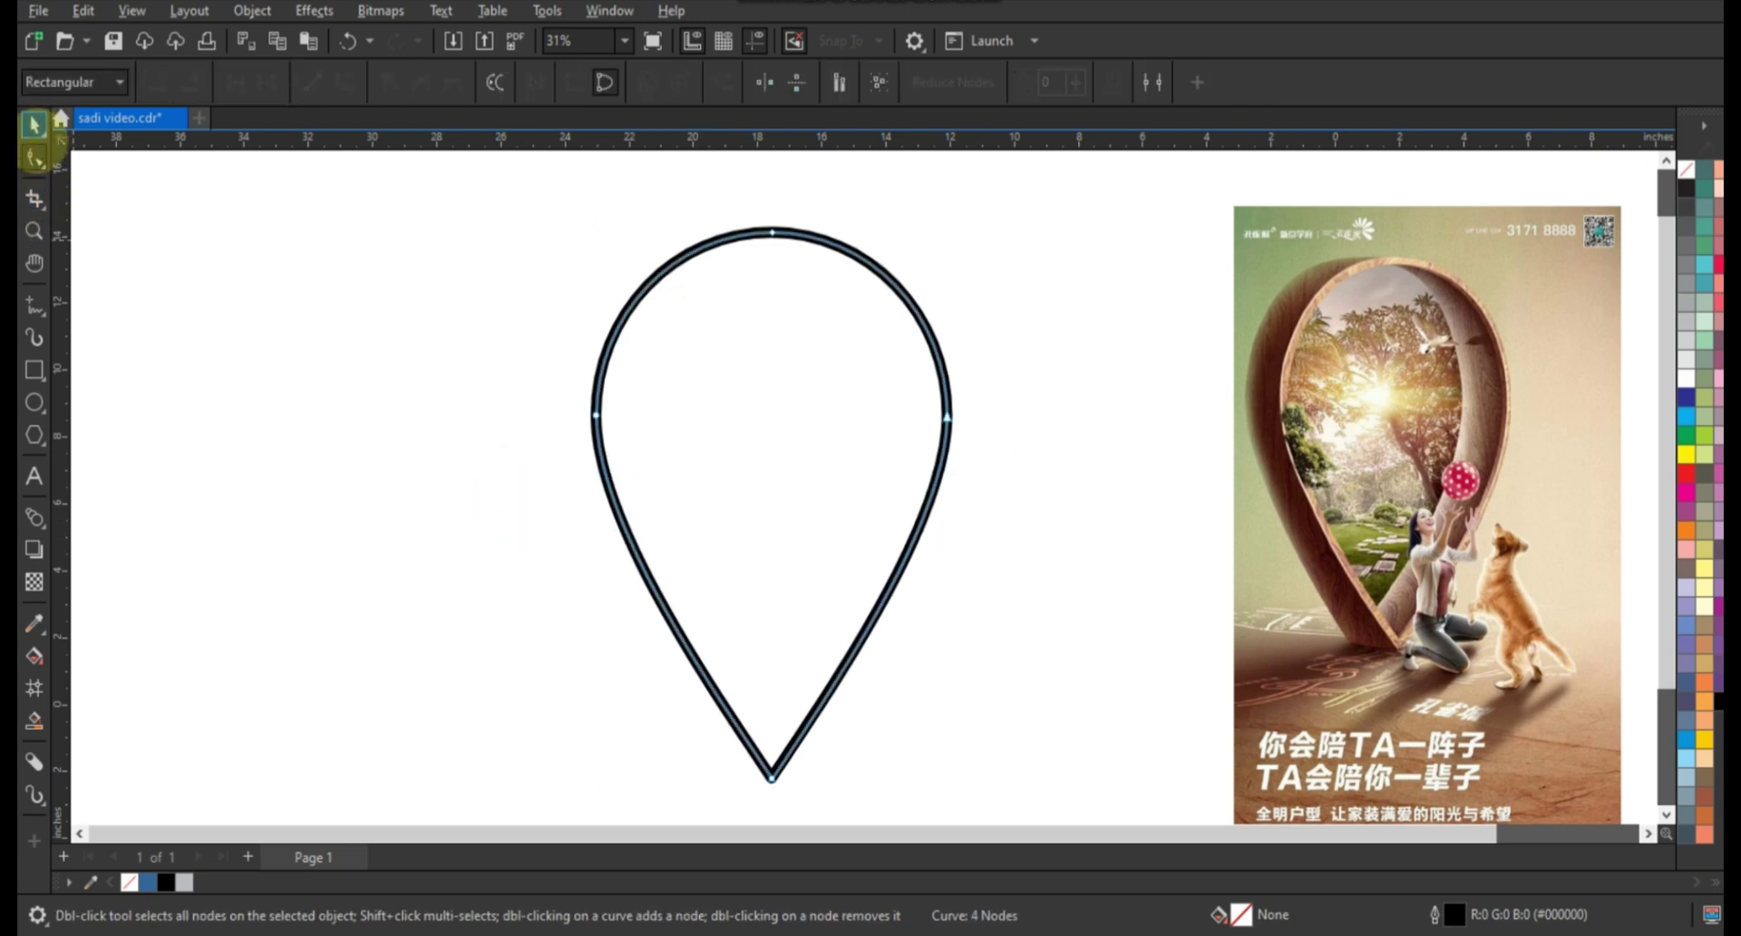
Thicken the pin outline to 36.0 pt and narrow the pin from its left side.
left_click(34, 124)
left_click(671, 84)
left_click(688, 82)
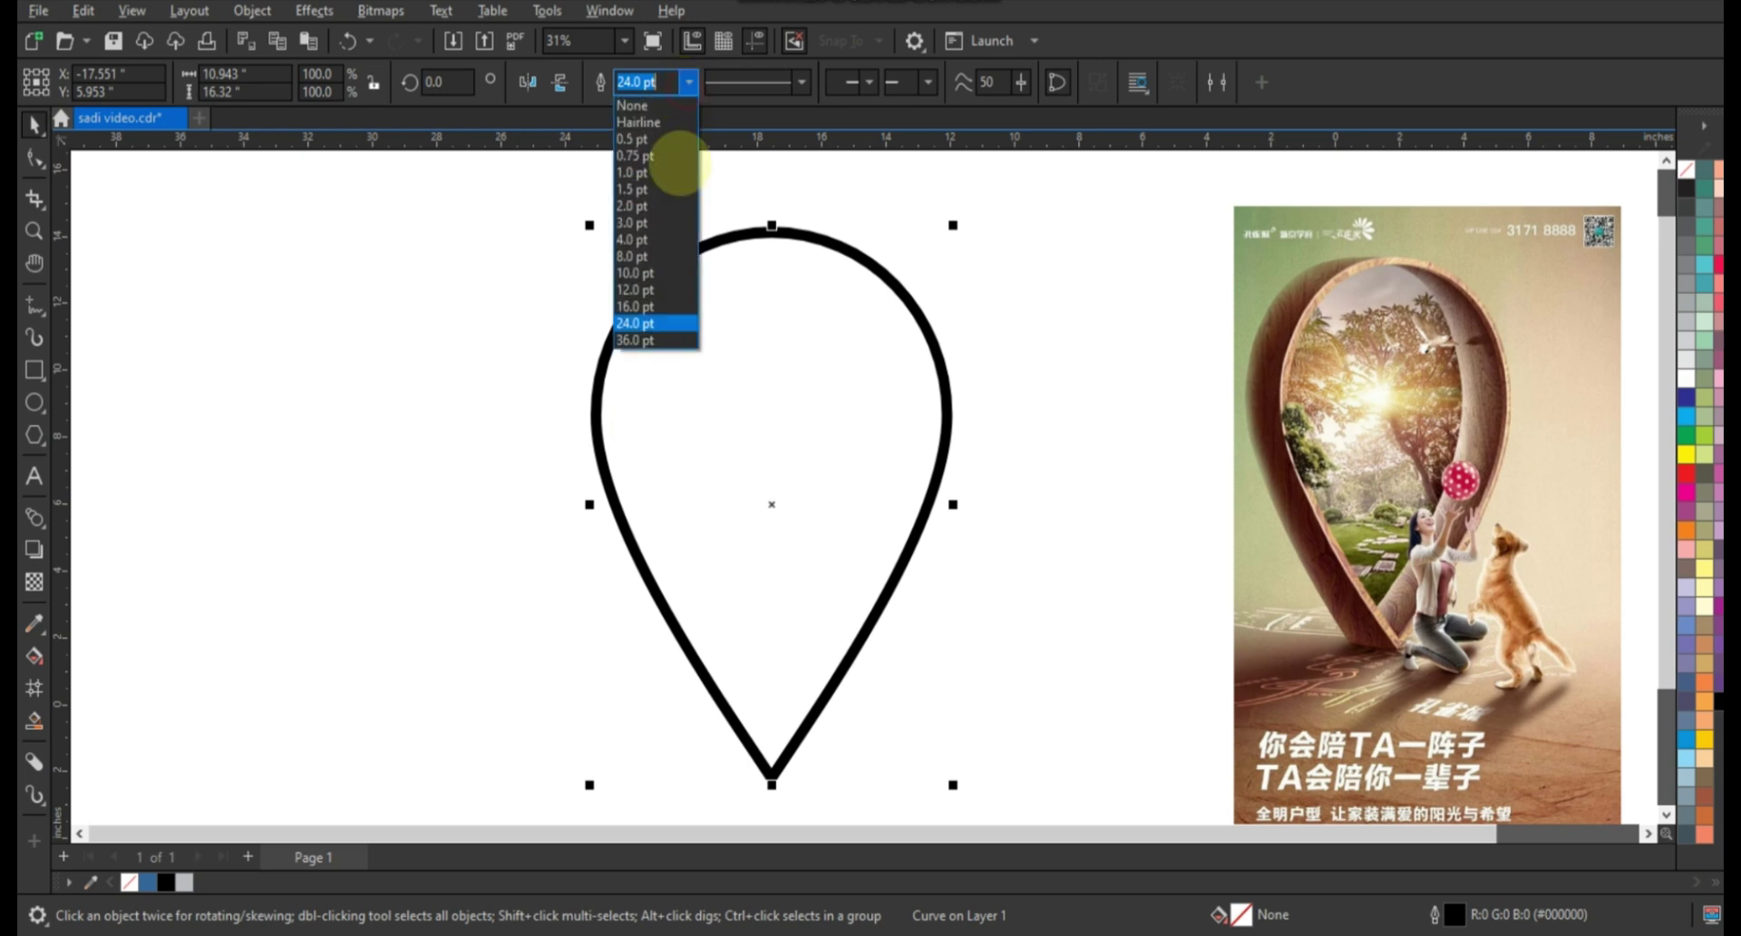
left_click(649, 323)
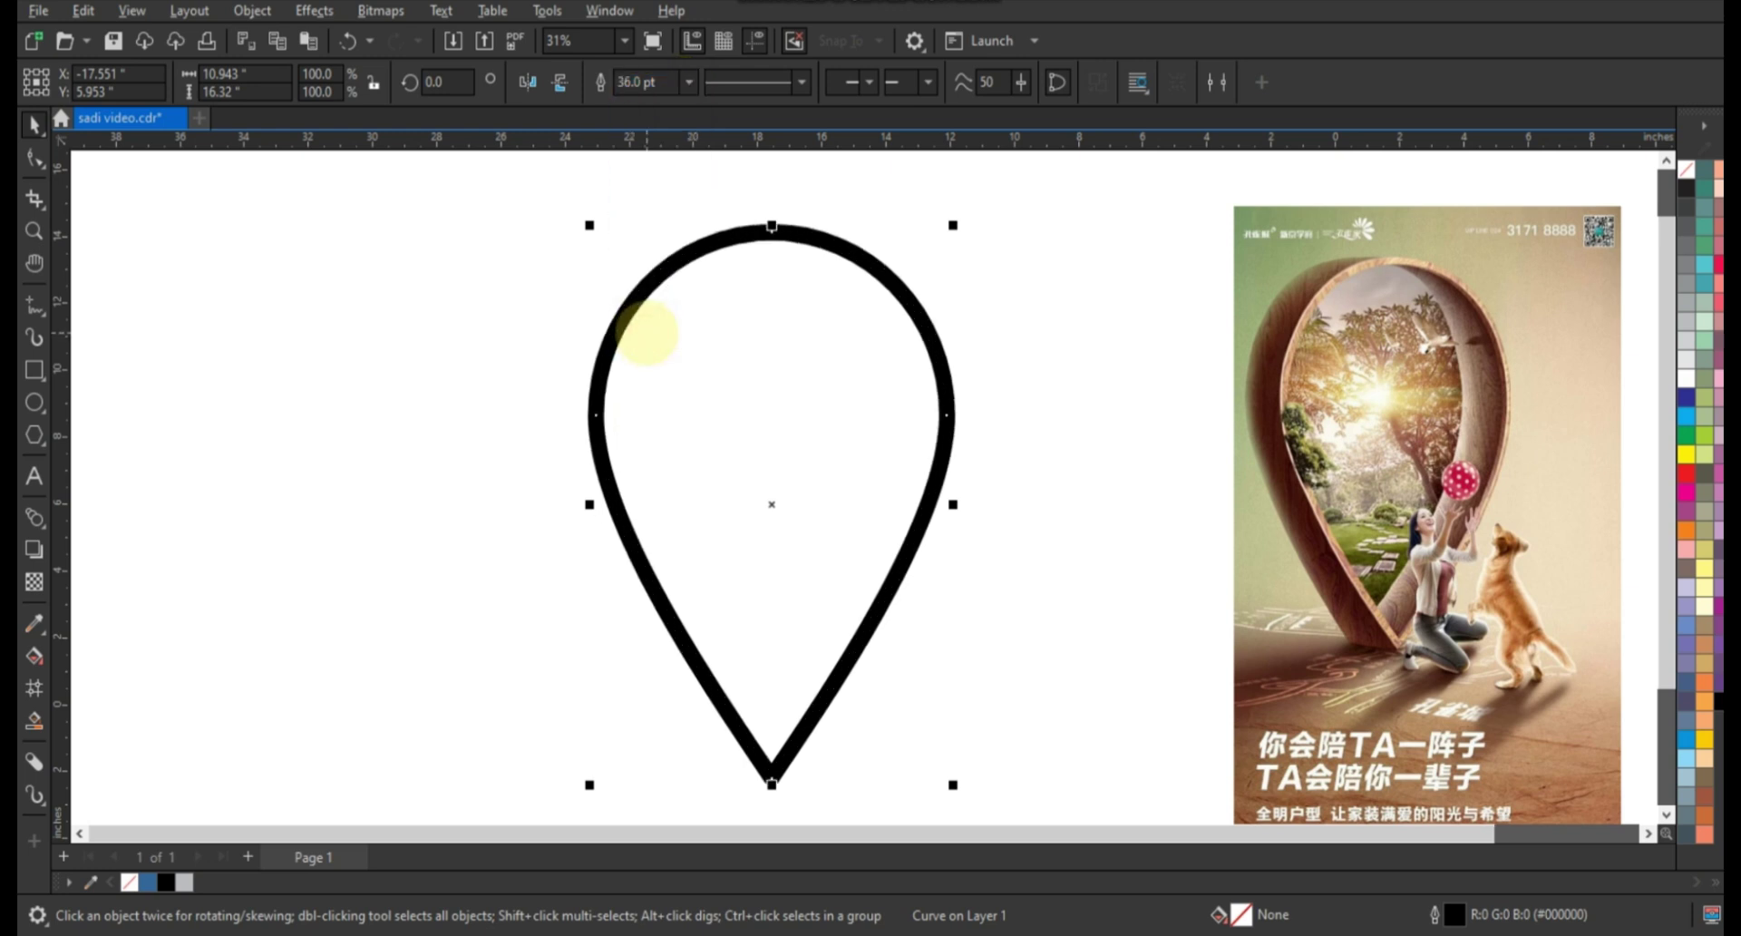
left_click_drag(589, 504, 643, 504)
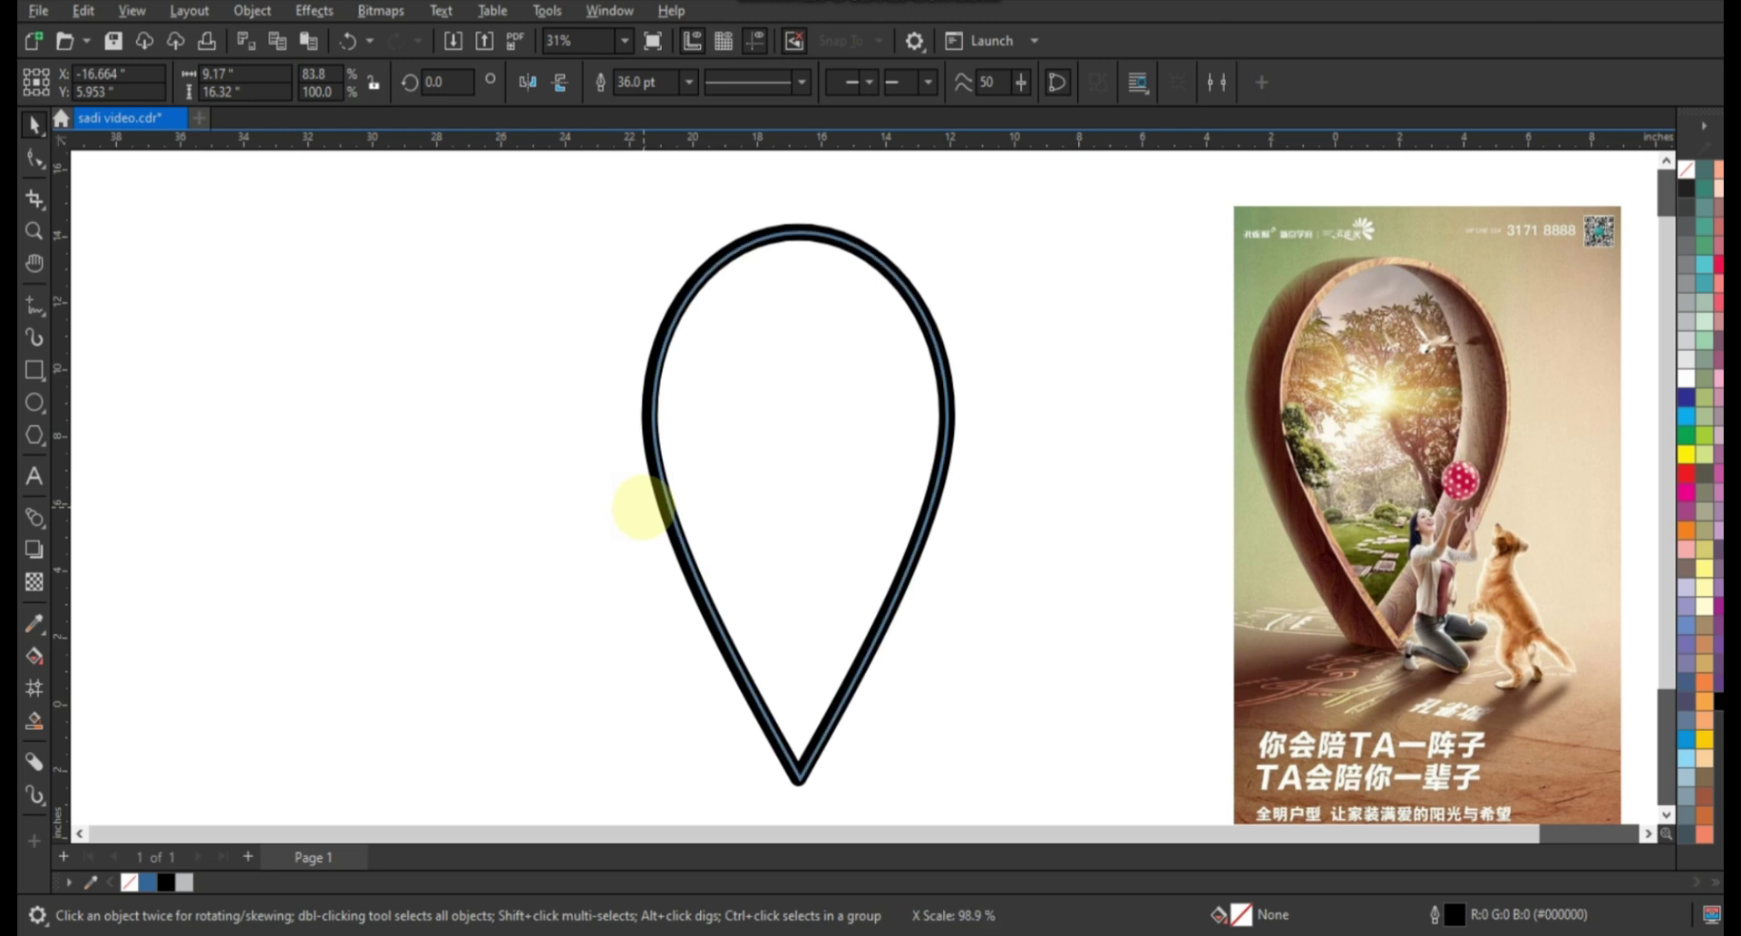
left_click_drag(641, 505, 638, 504)
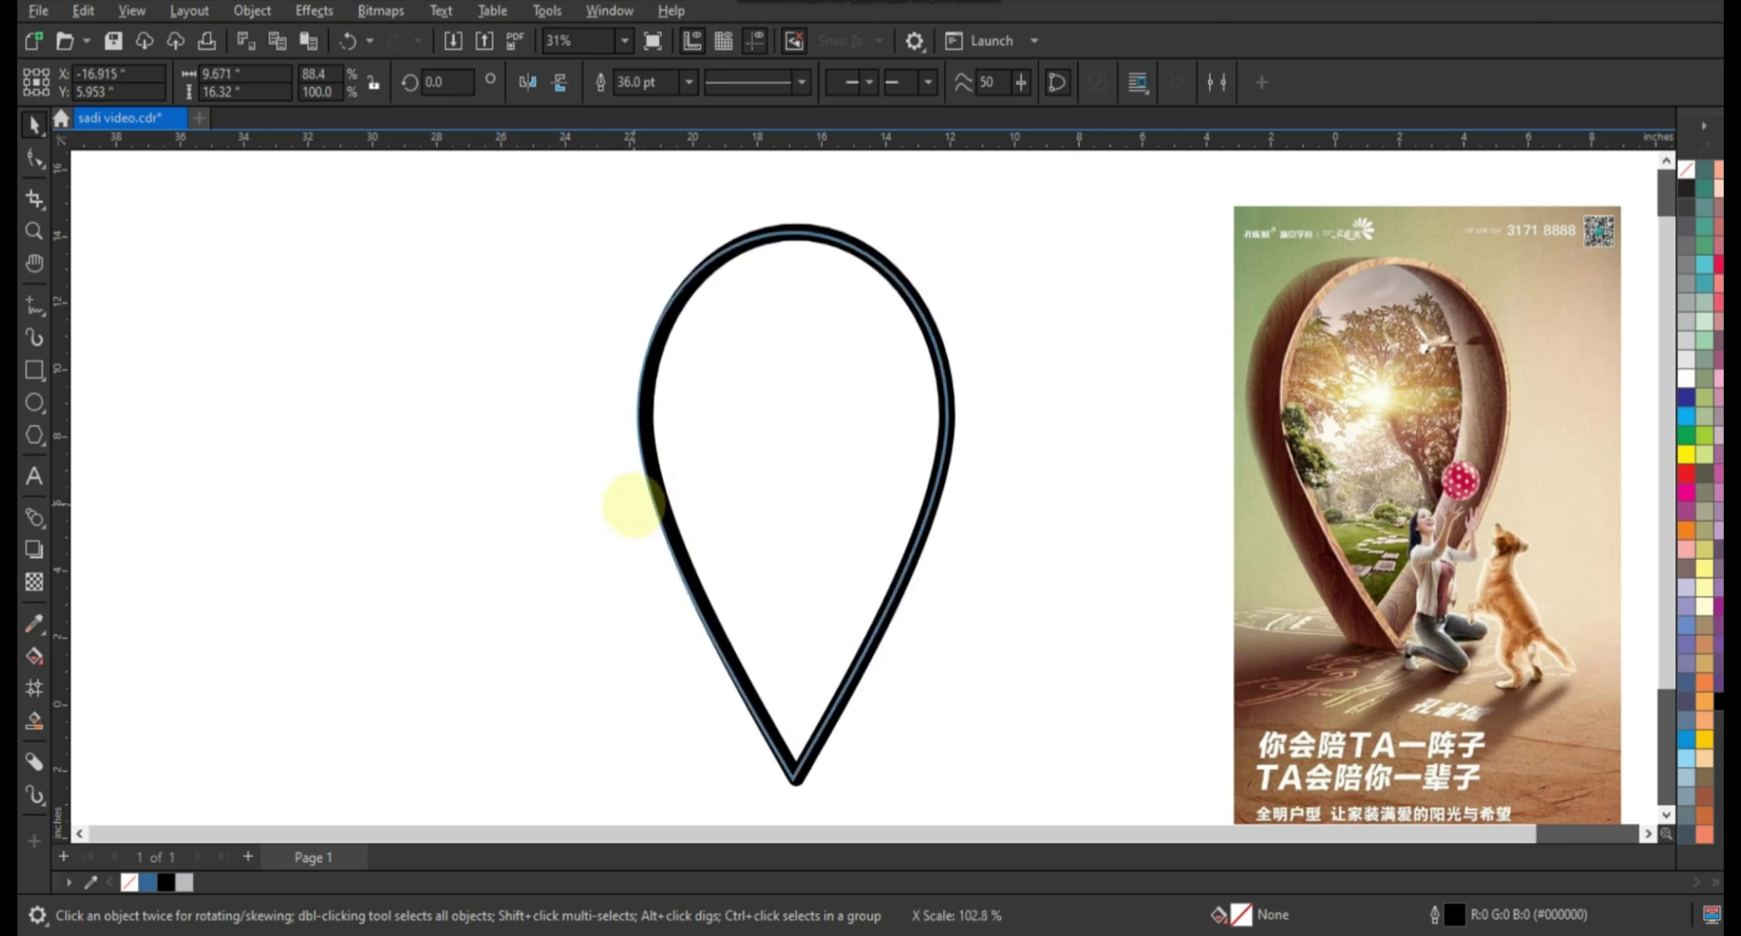
left_click_drag(637, 504, 626, 504)
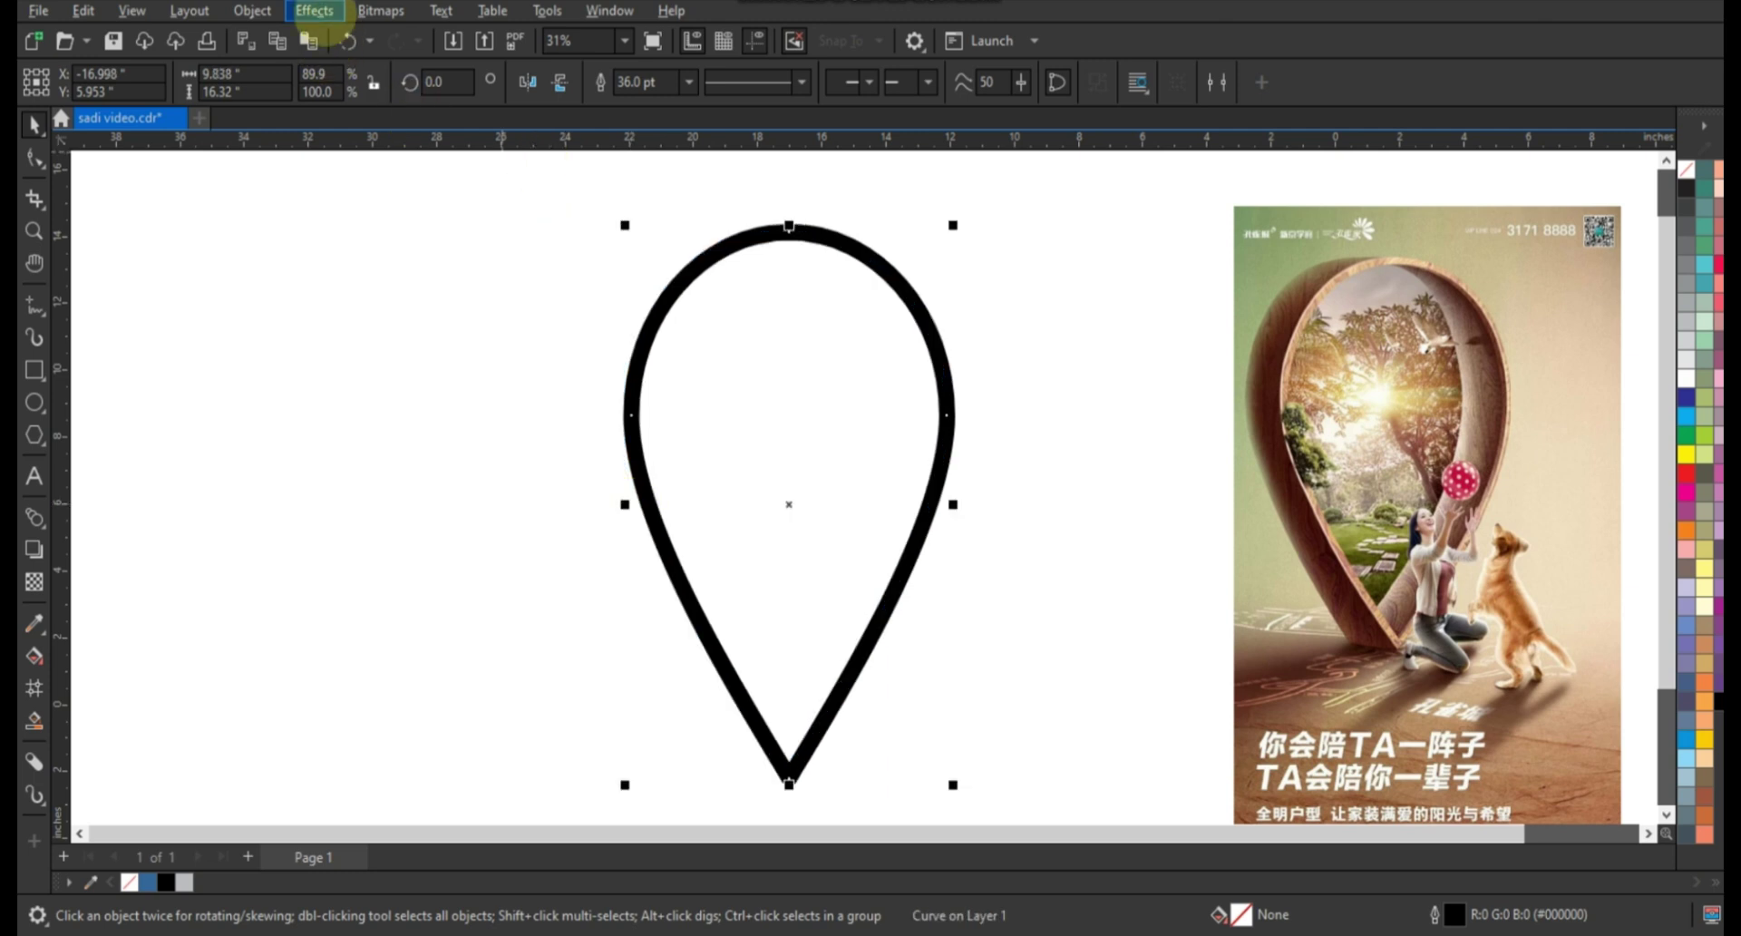
Convert the pin outline to an object with a grey fill and black outline.
left_click(253, 11)
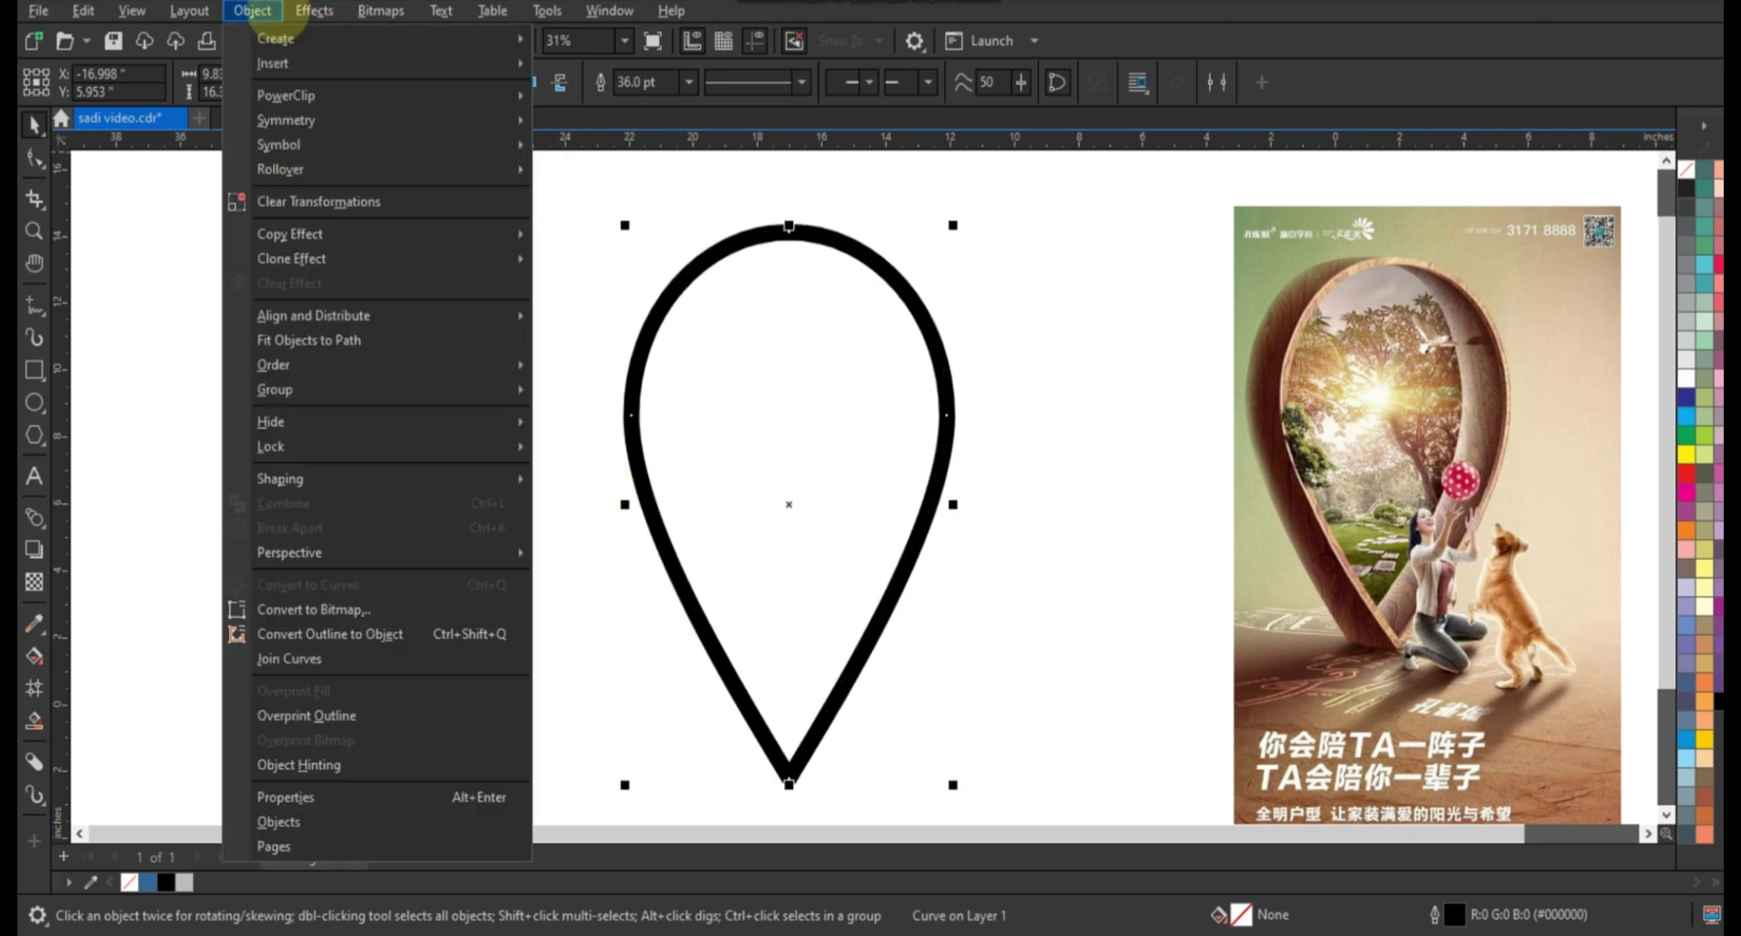
left_click(386, 633)
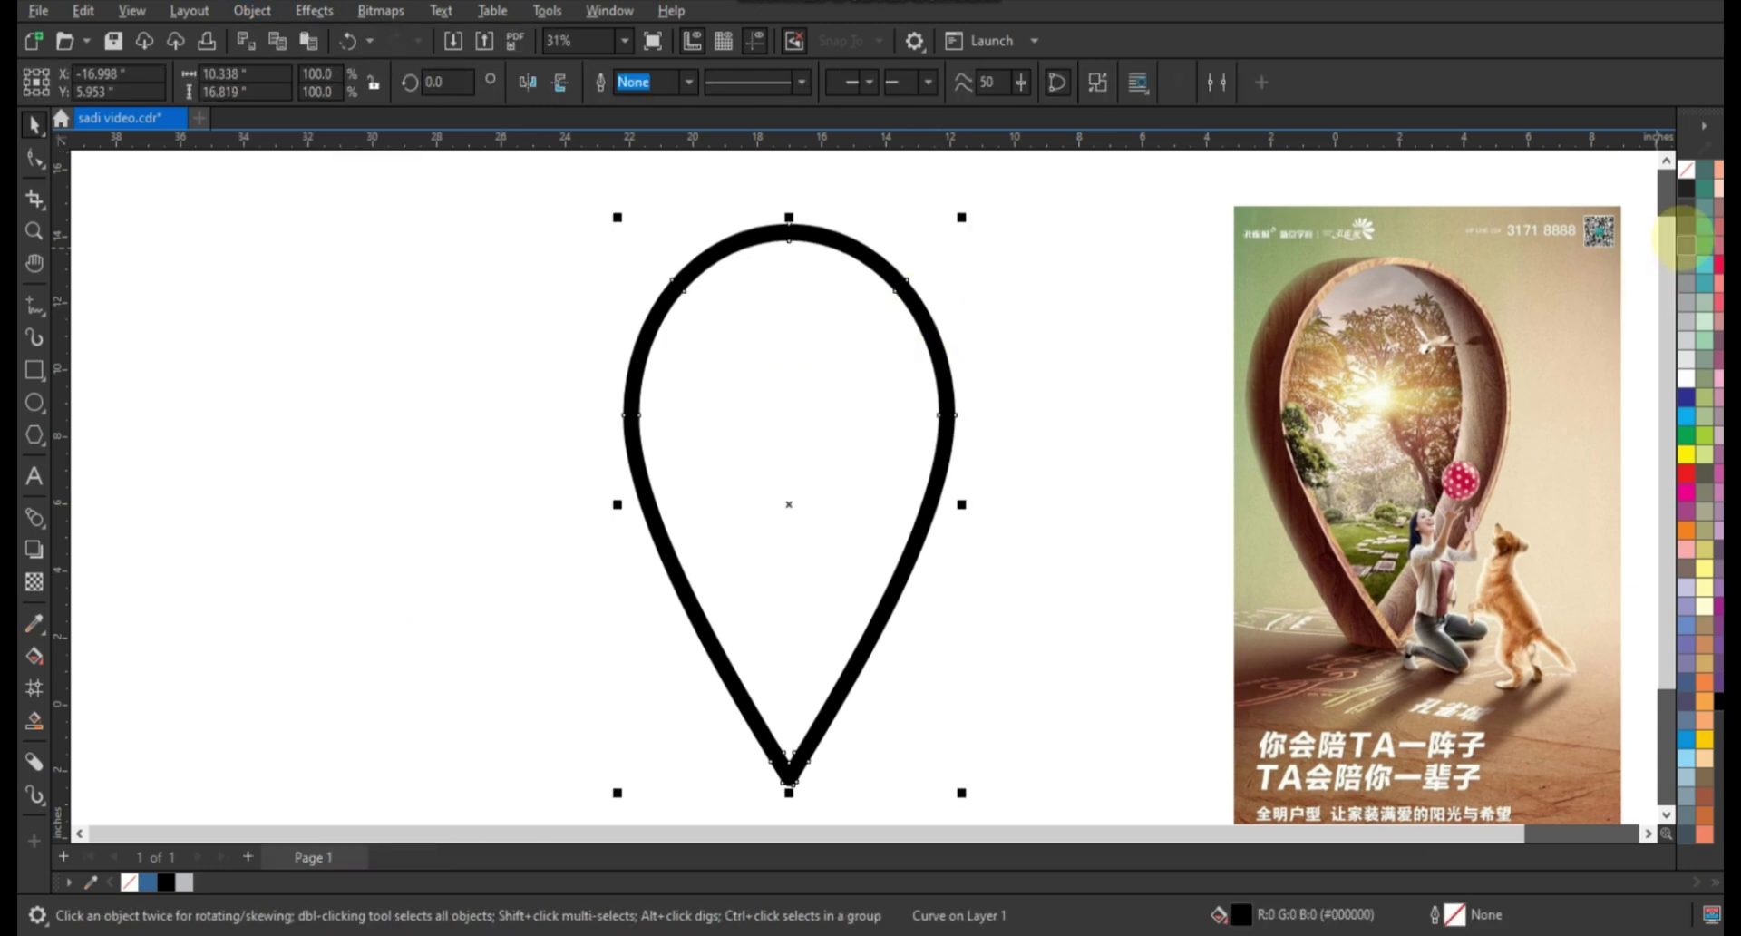
left_click(1684, 223)
right_click(1685, 188)
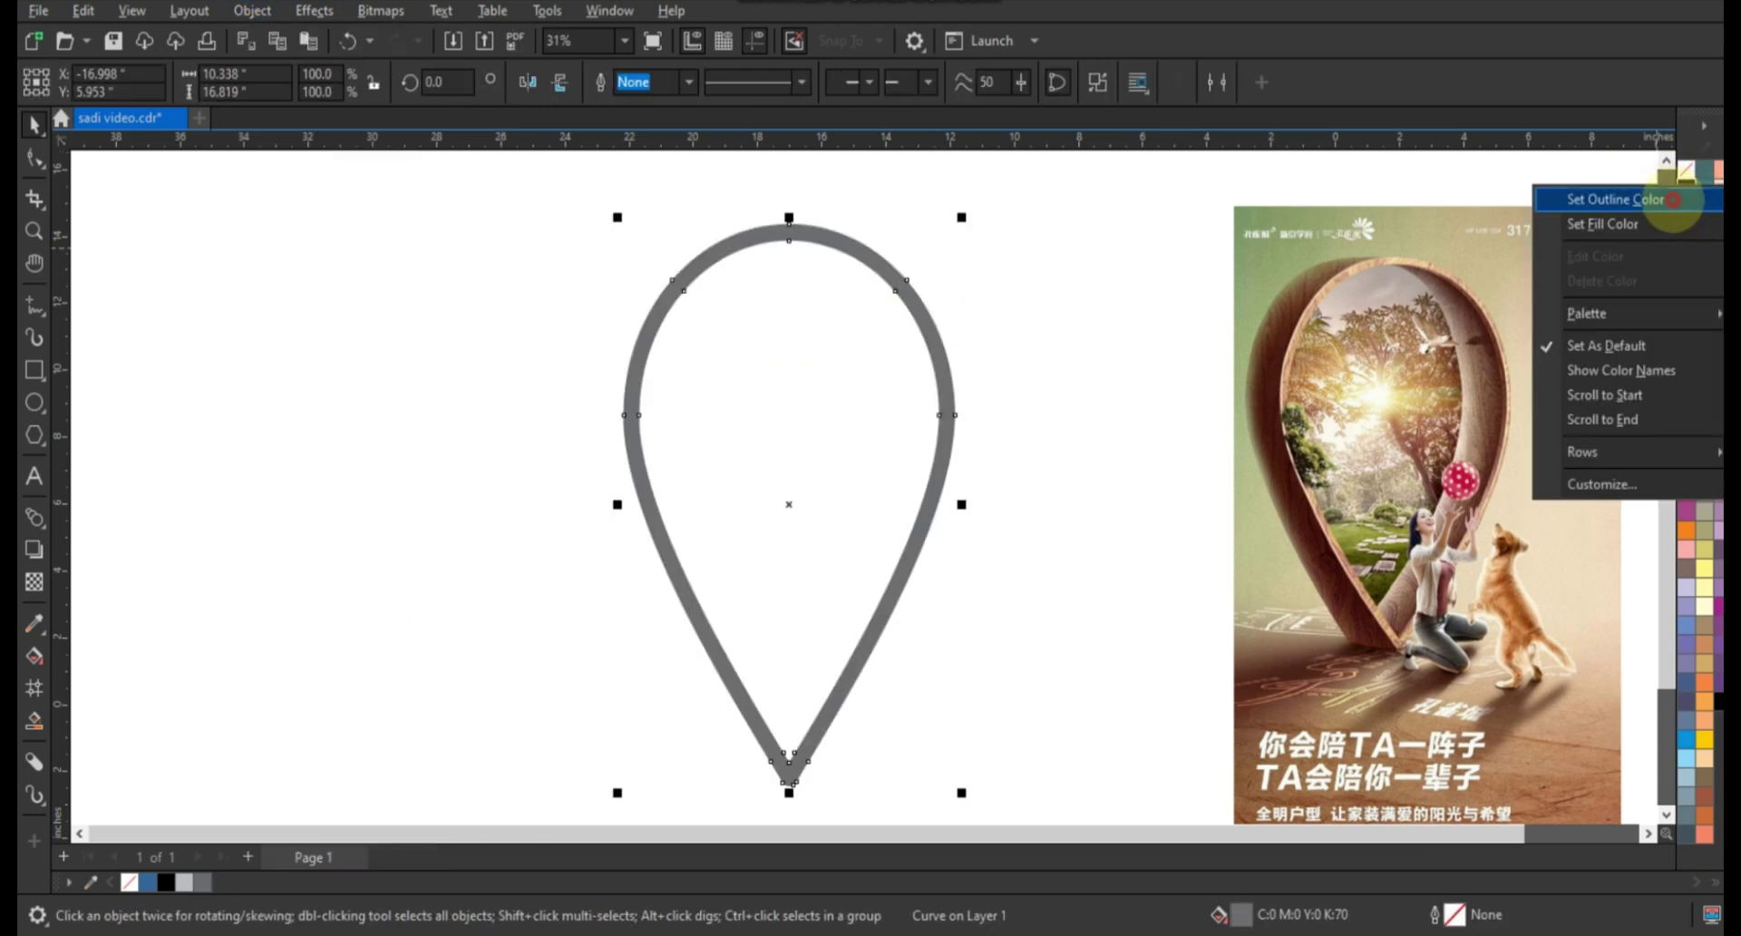
left_click(1672, 193)
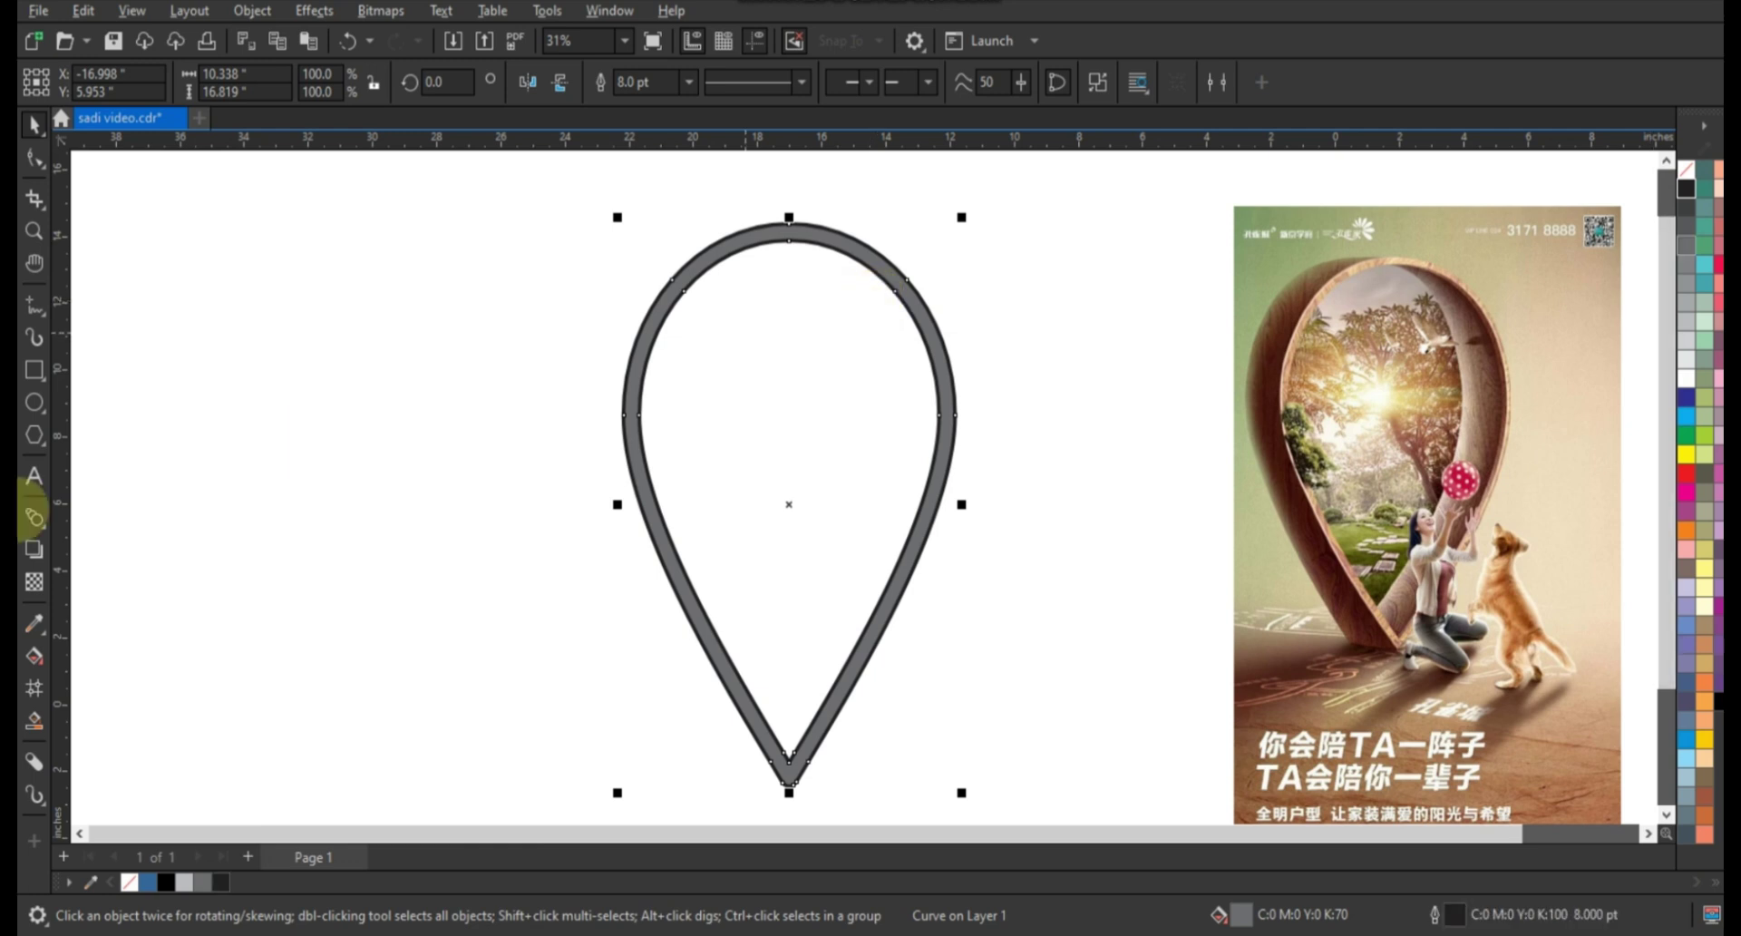
Extrude the grey ring into a back-parallel 3D band.
left_click(33, 548)
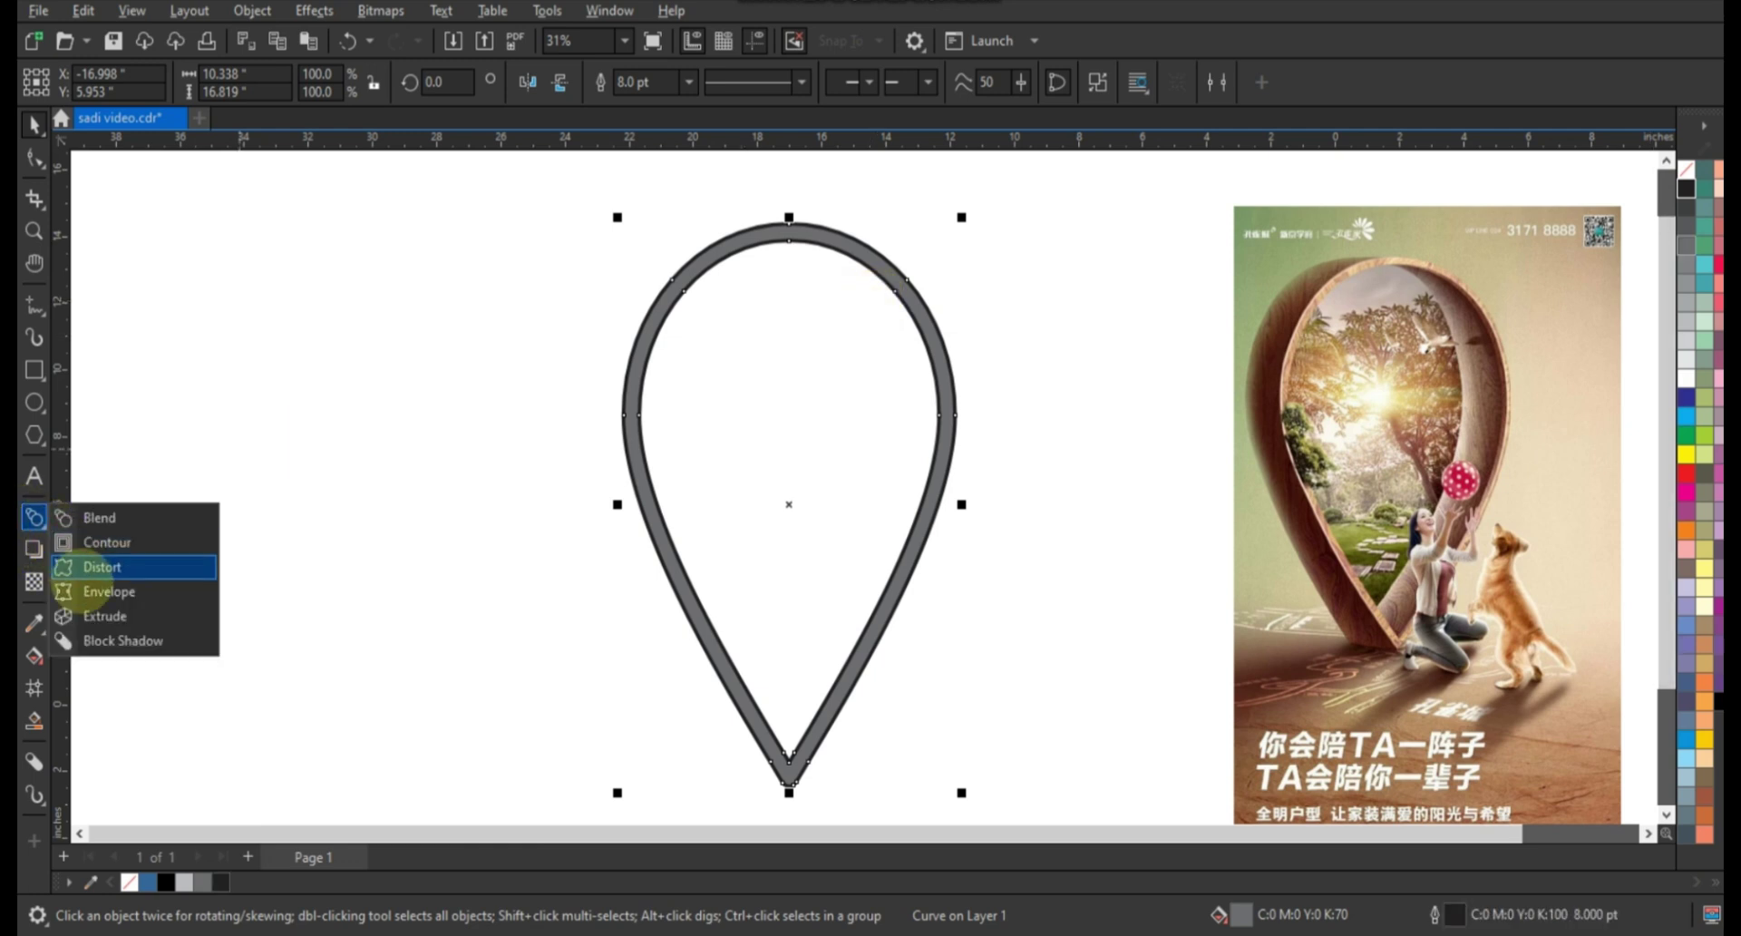
left_click(81, 609)
left_click_drag(639, 498, 498, 511)
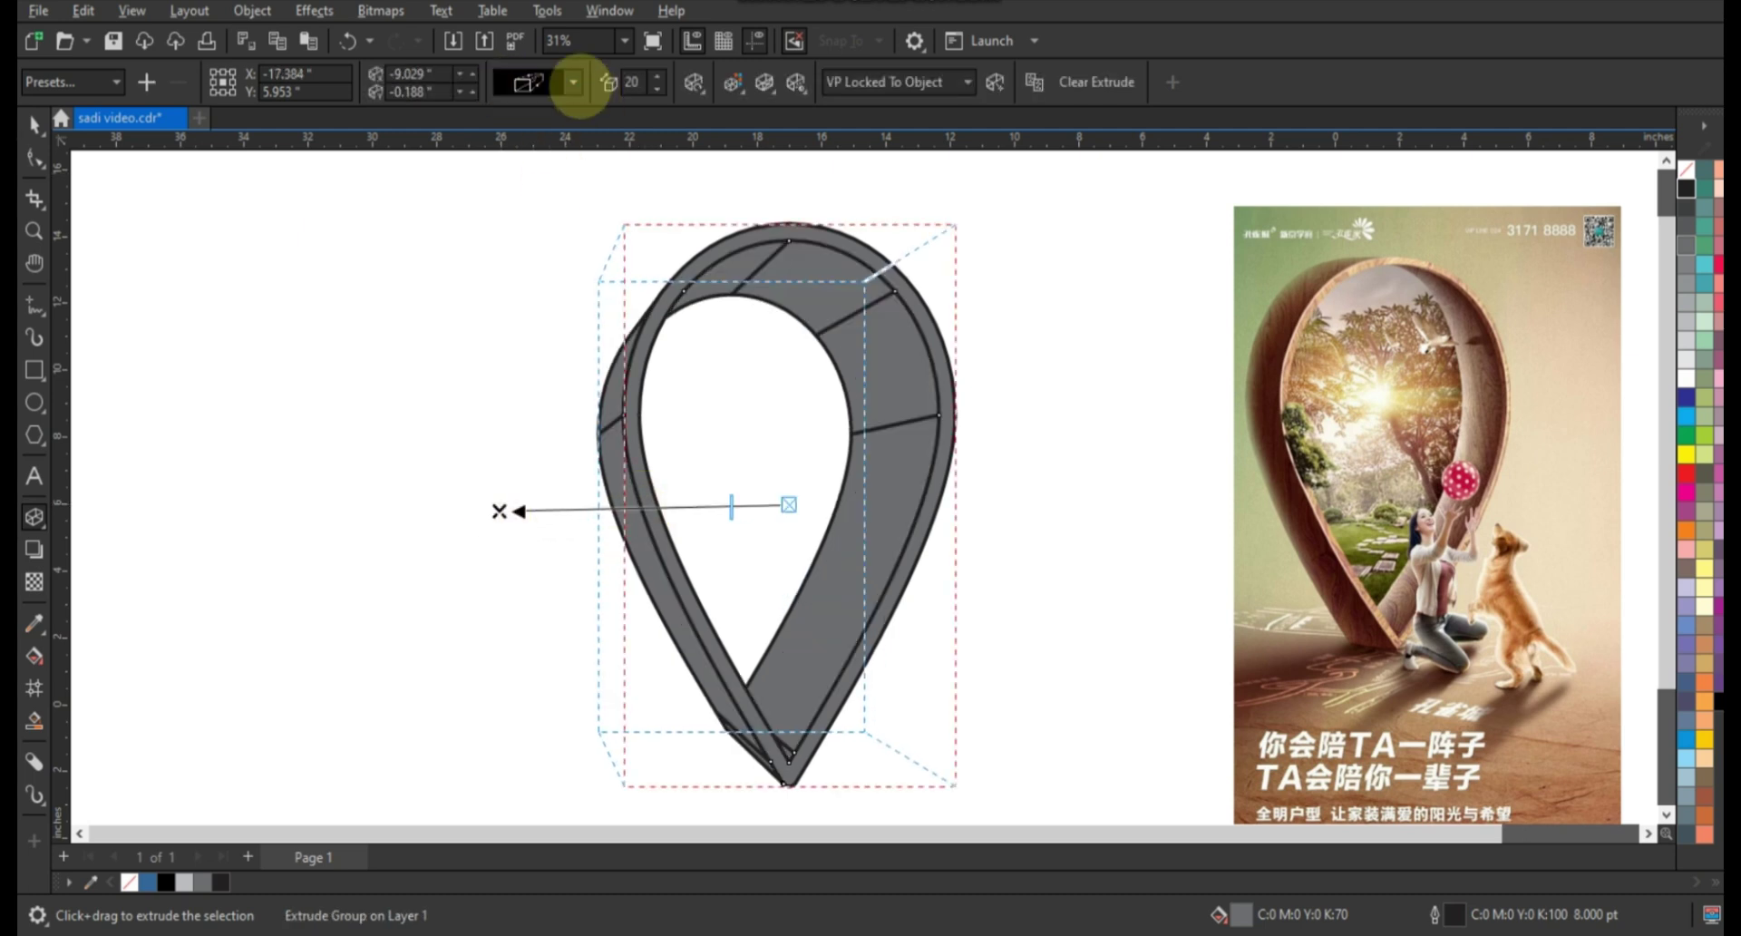
left_click(574, 82)
left_click(580, 331)
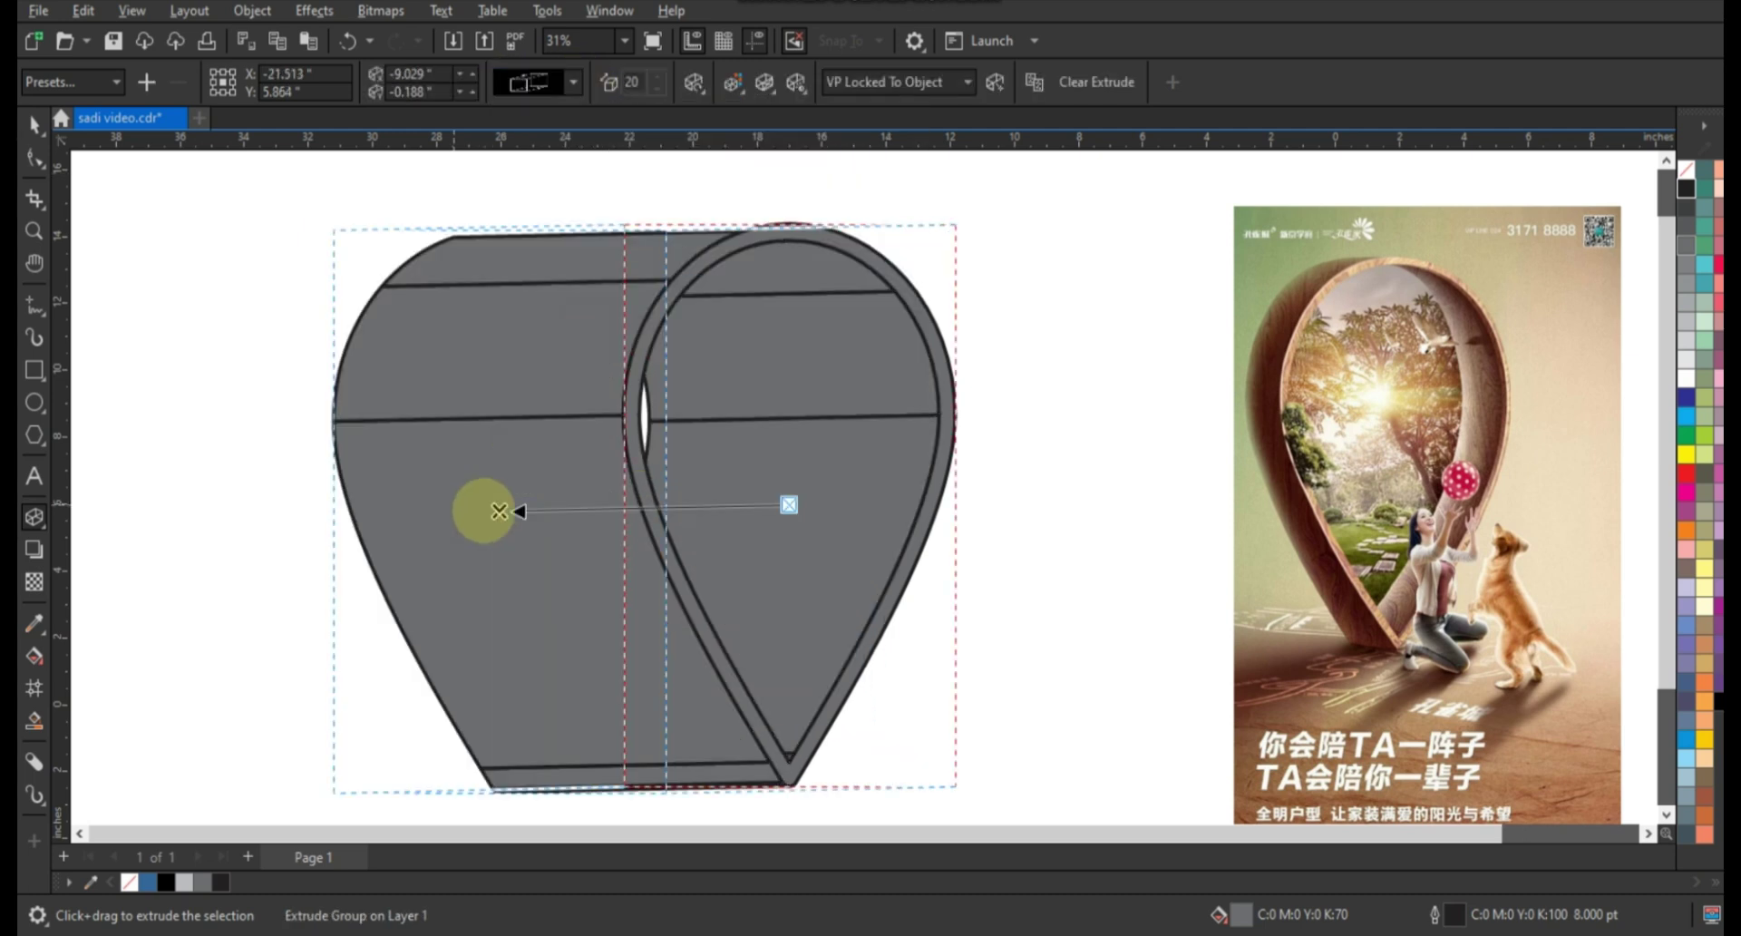
mouse_move(498, 509)
left_mouse_down()
mouse_move(735, 503)
mouse_move(720, 503)
left_mouse_up()
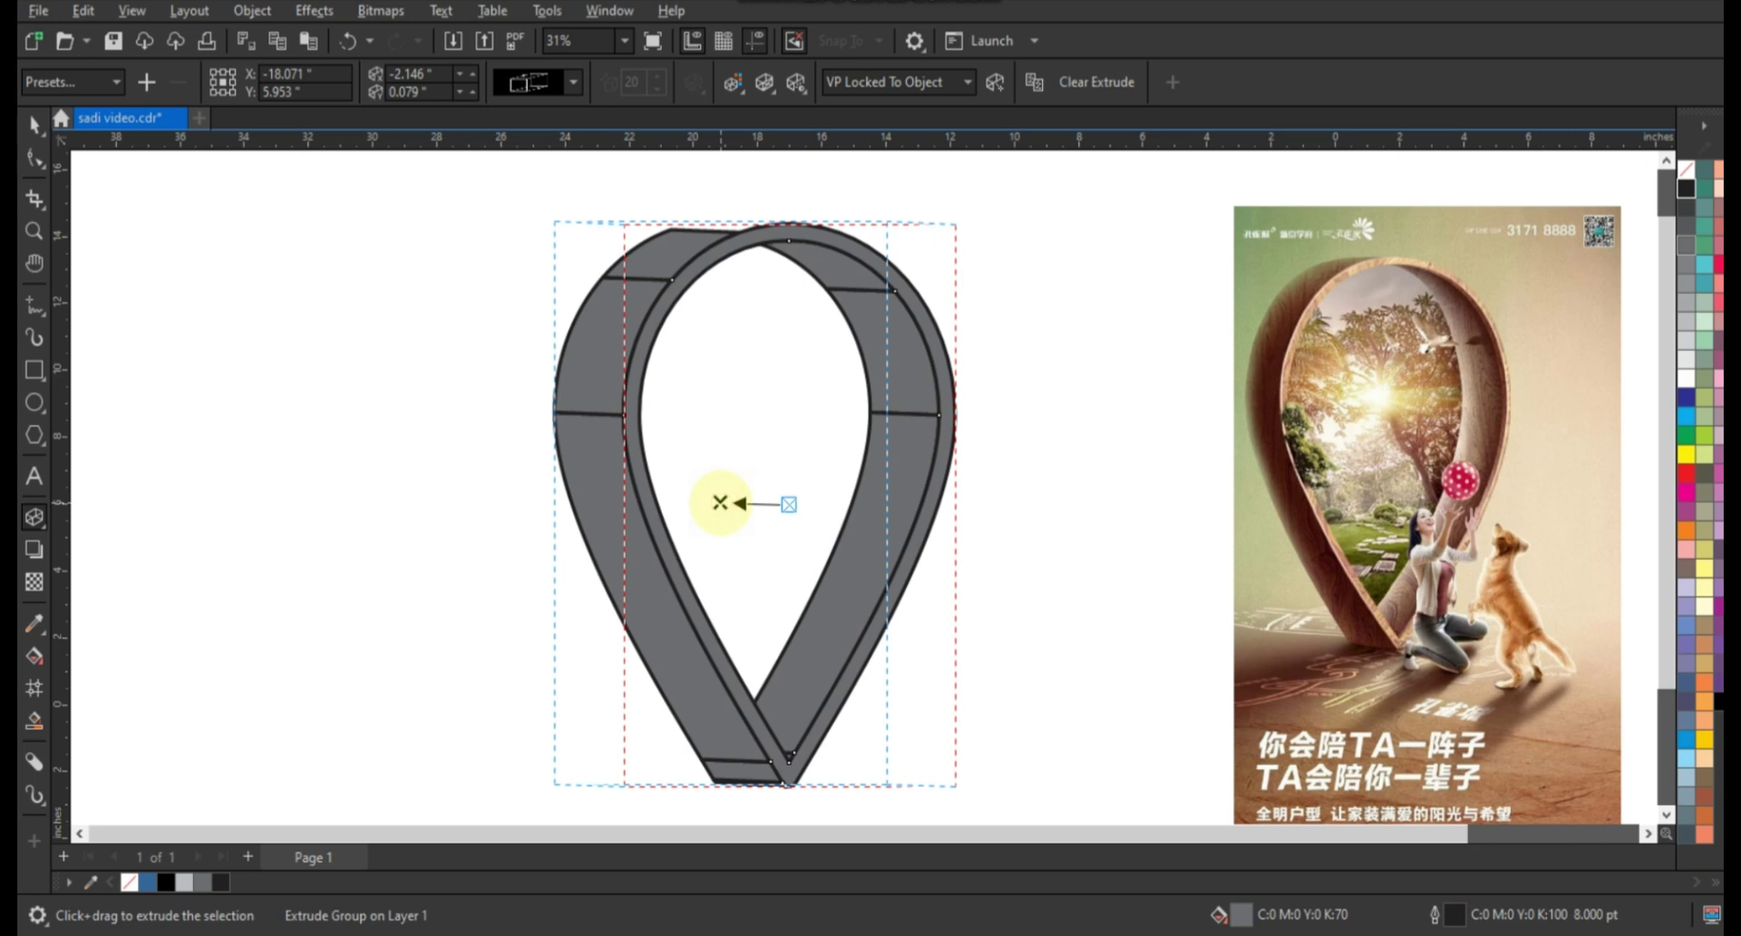
Weld three side segments of the extruded band into one shape.
left_click(34, 125)
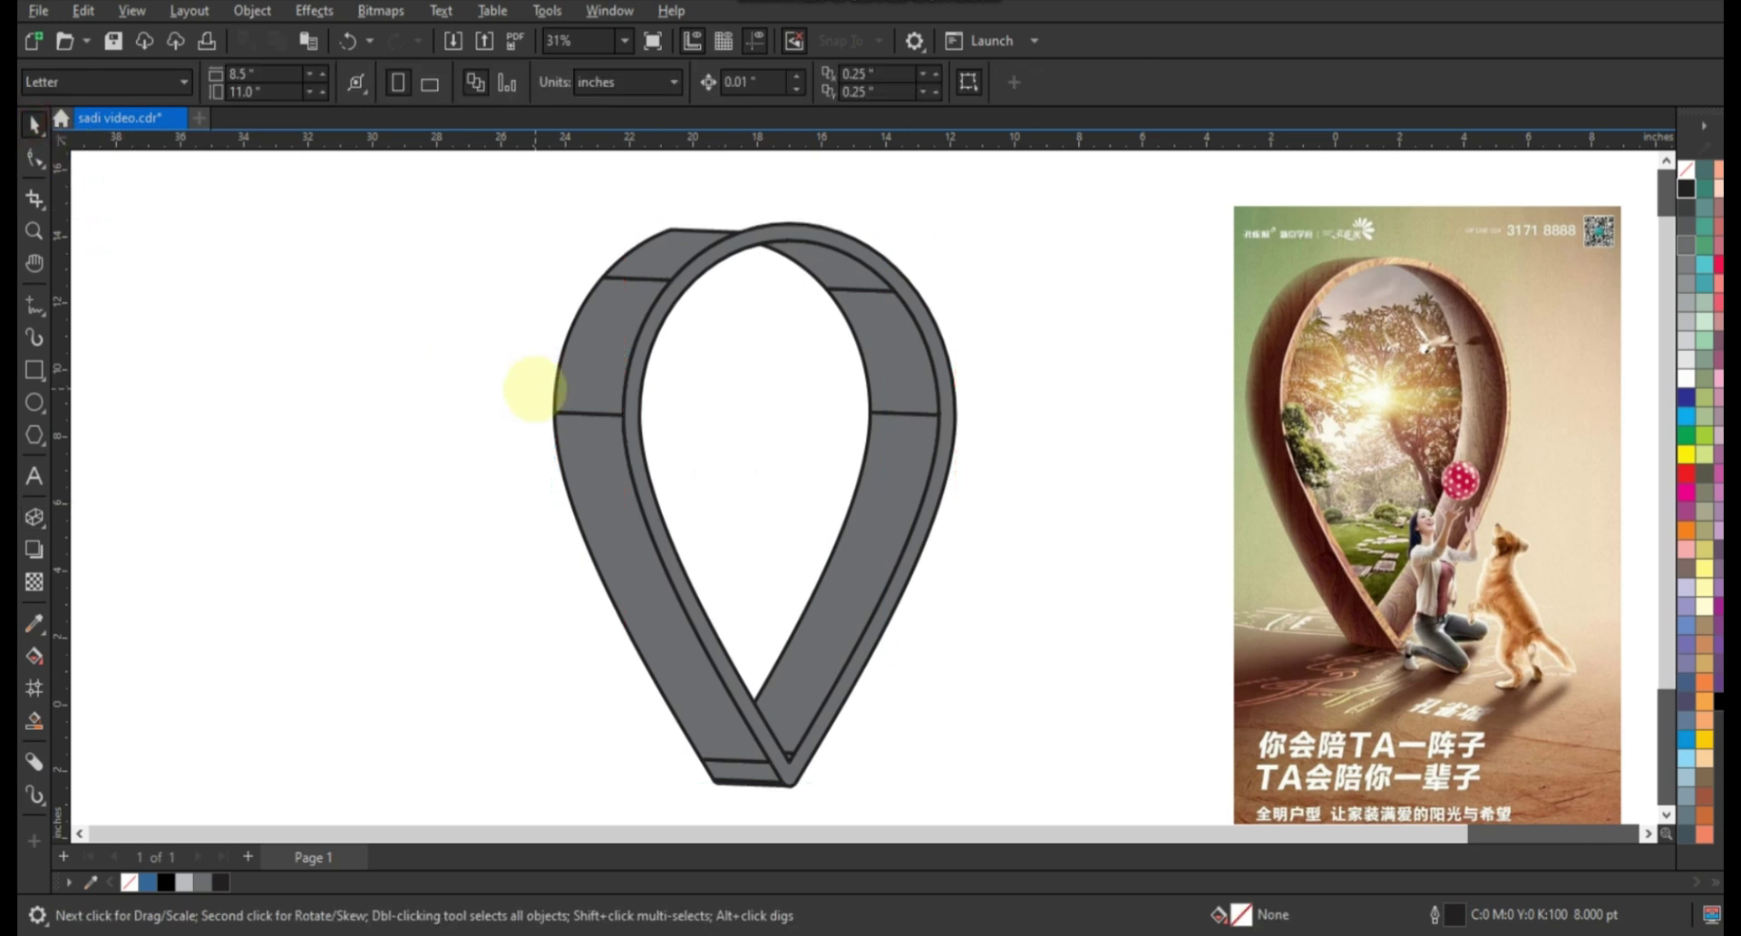
left_click(839, 277)
left_click(886, 350, "shift")
left_click(866, 501, "shift")
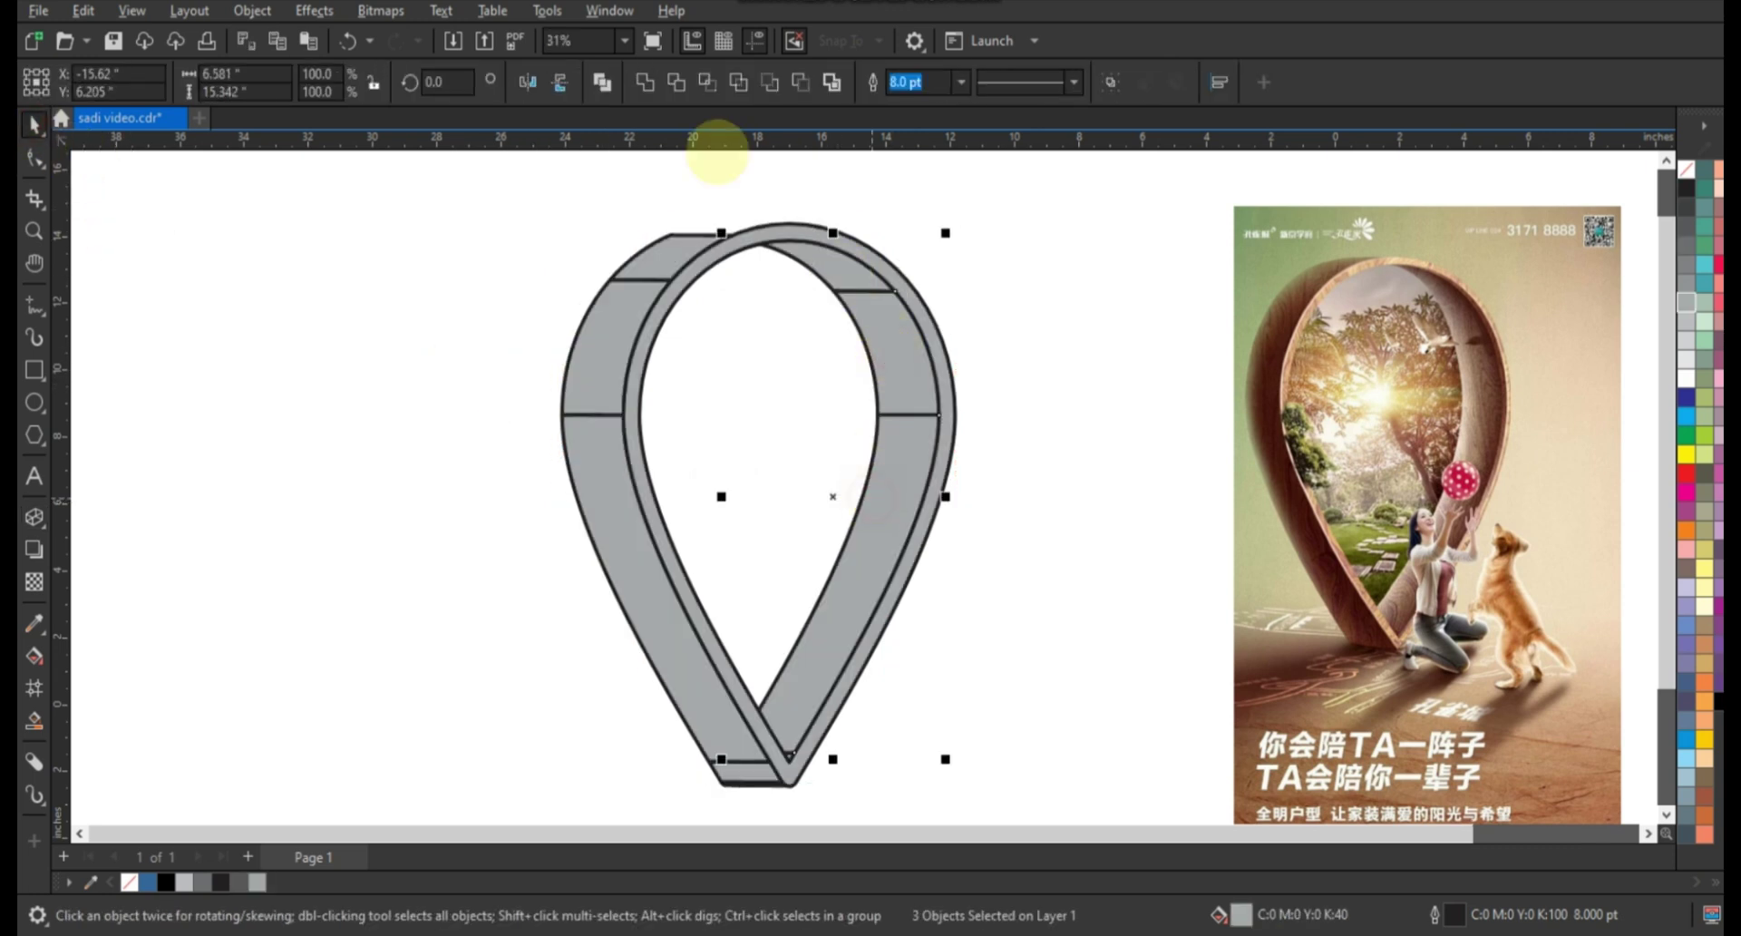
left_click(644, 82)
left_click(1007, 350)
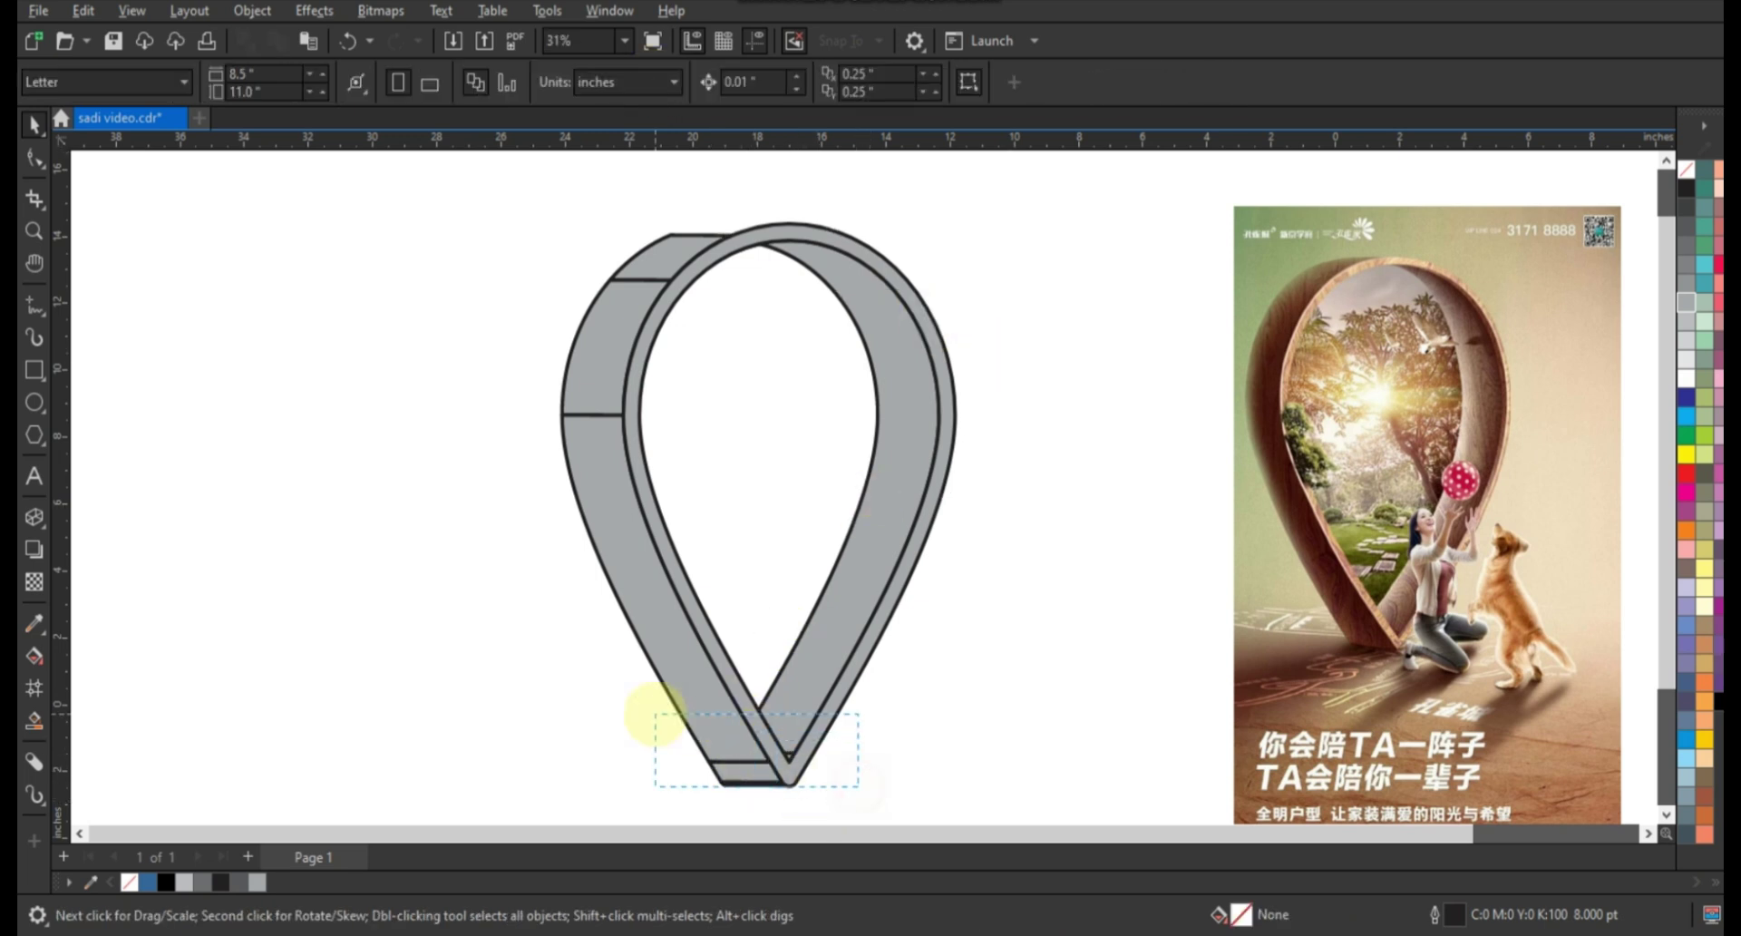
Combine the bottom tip pieces and weld them with the left strip and upper pieces.
left_click_drag(885, 726, 658, 763)
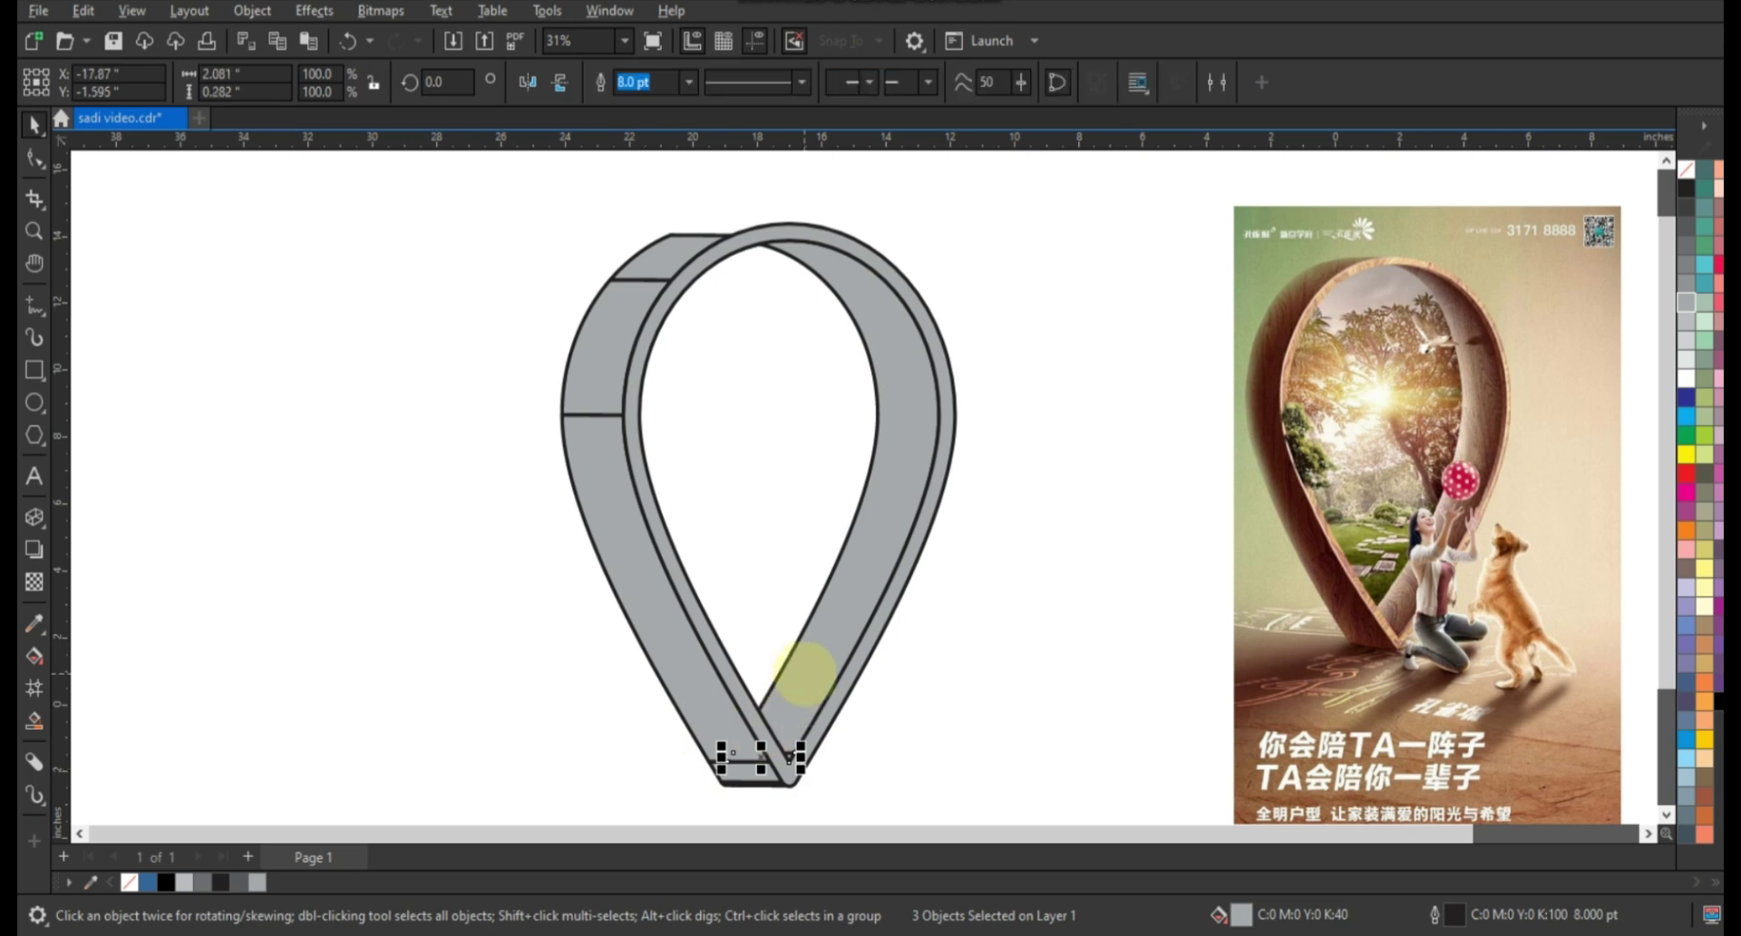
left_click(808, 218, "shift")
left_click(482, 573)
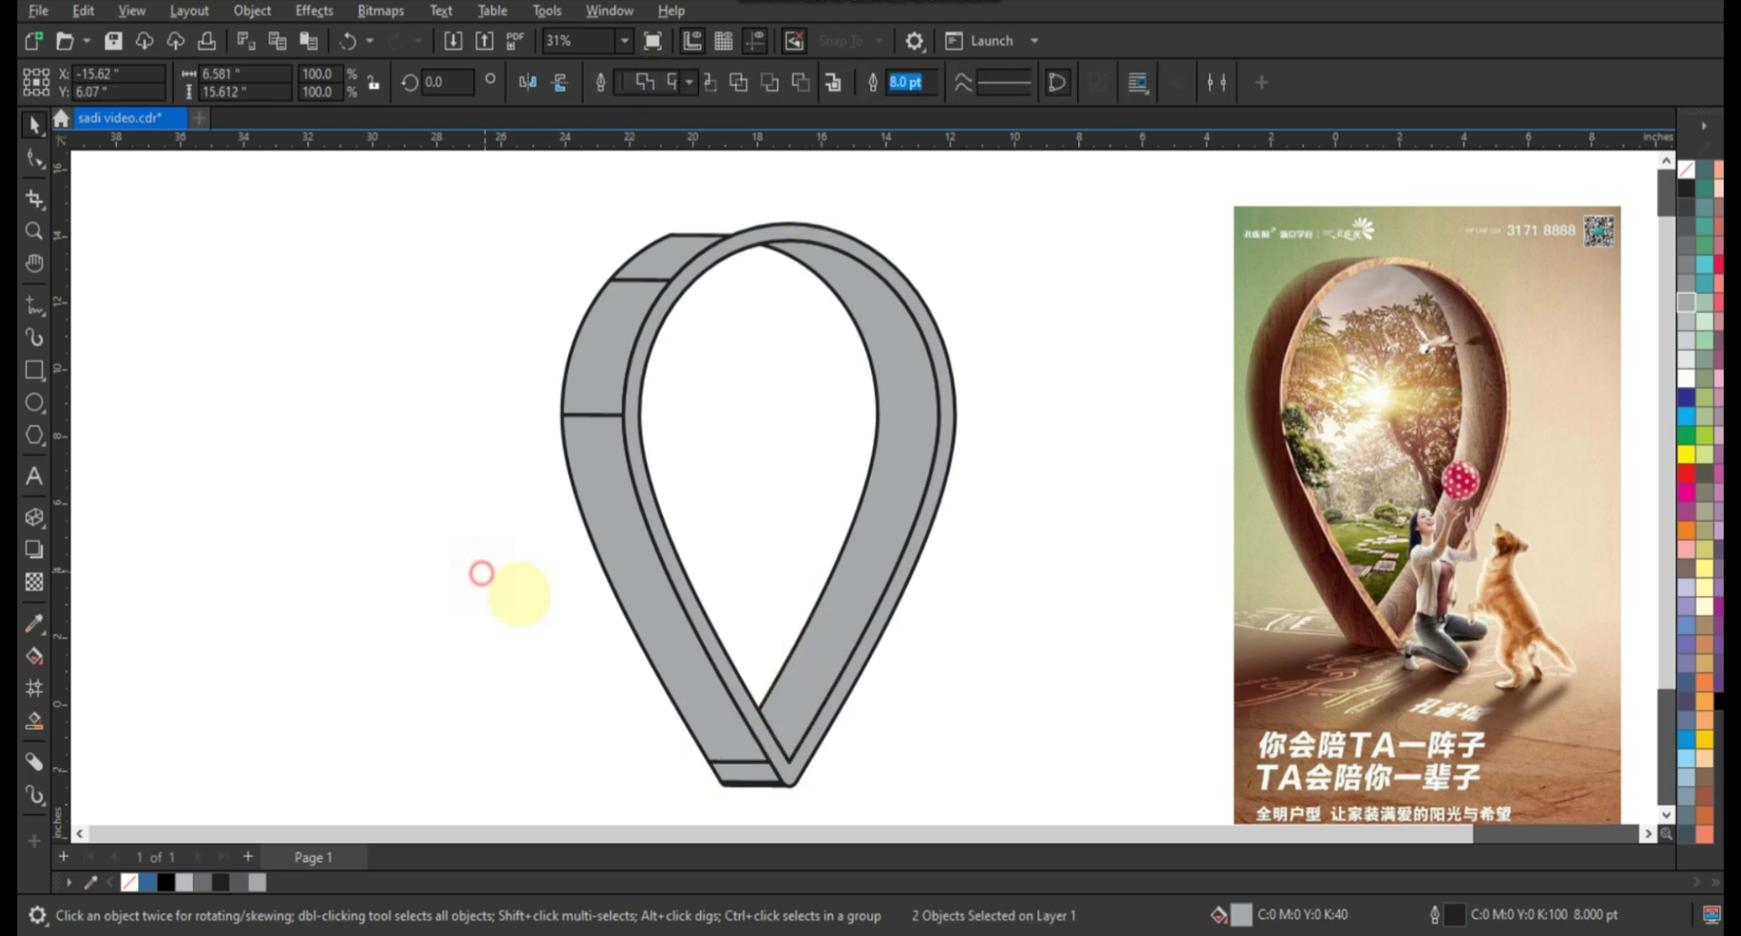
left_click(649, 602)
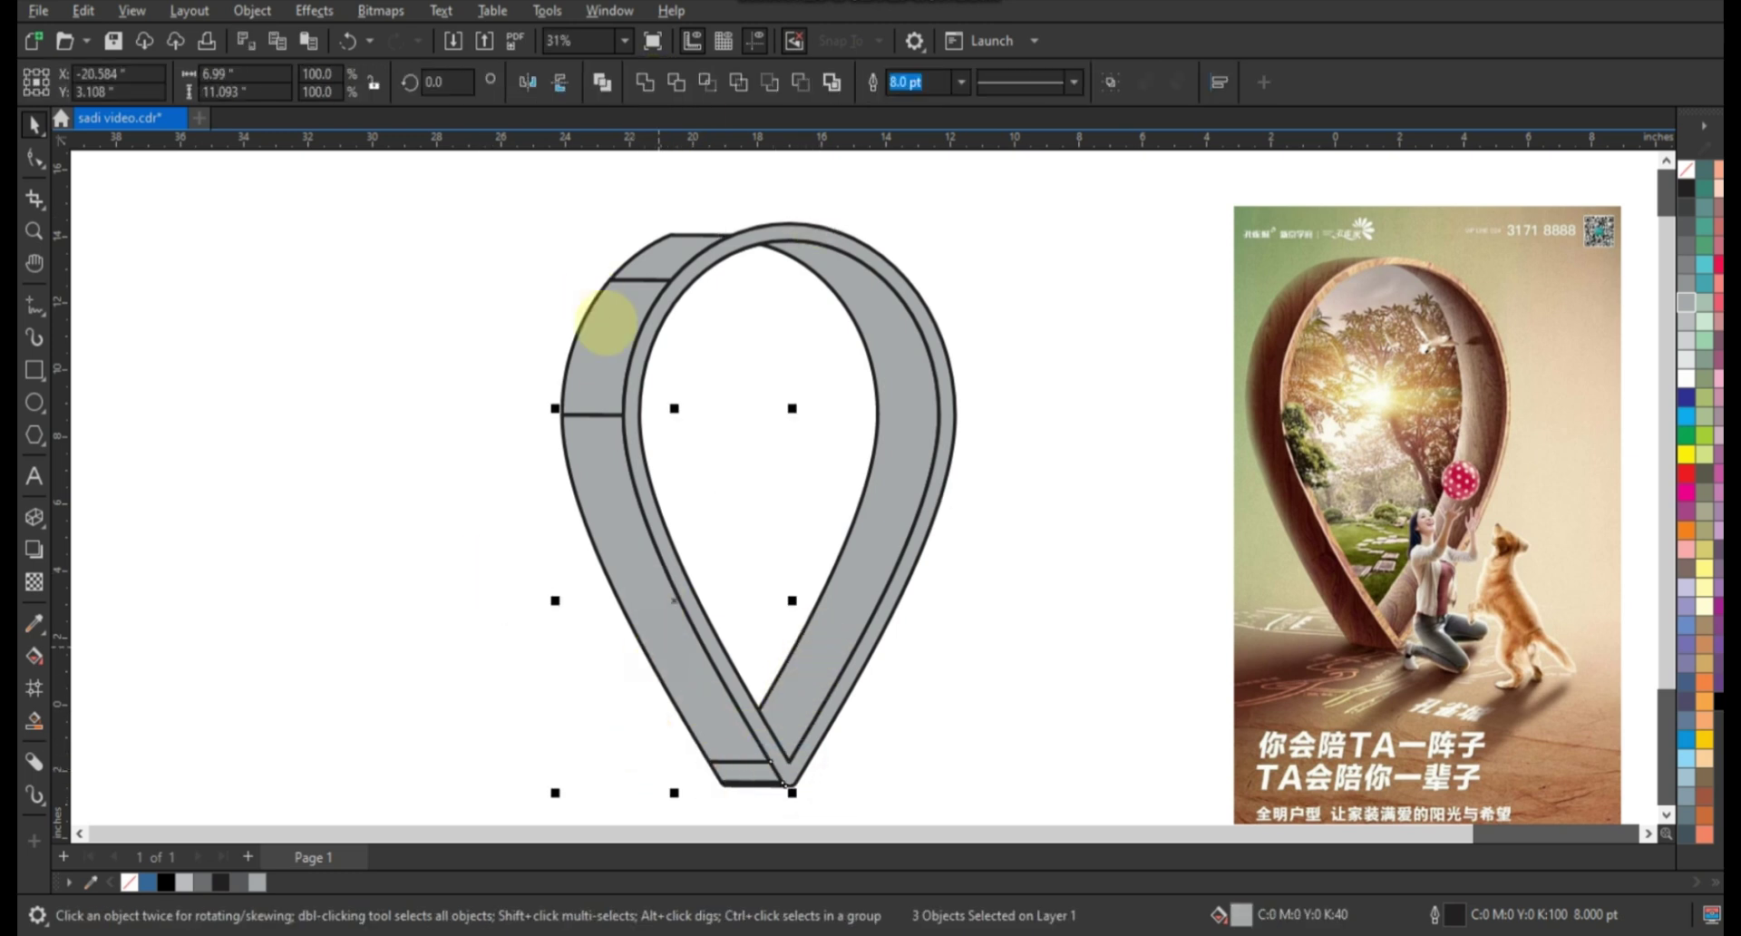
left_click(603, 308, "shift")
left_click(653, 255, "shift")
left_click(644, 82)
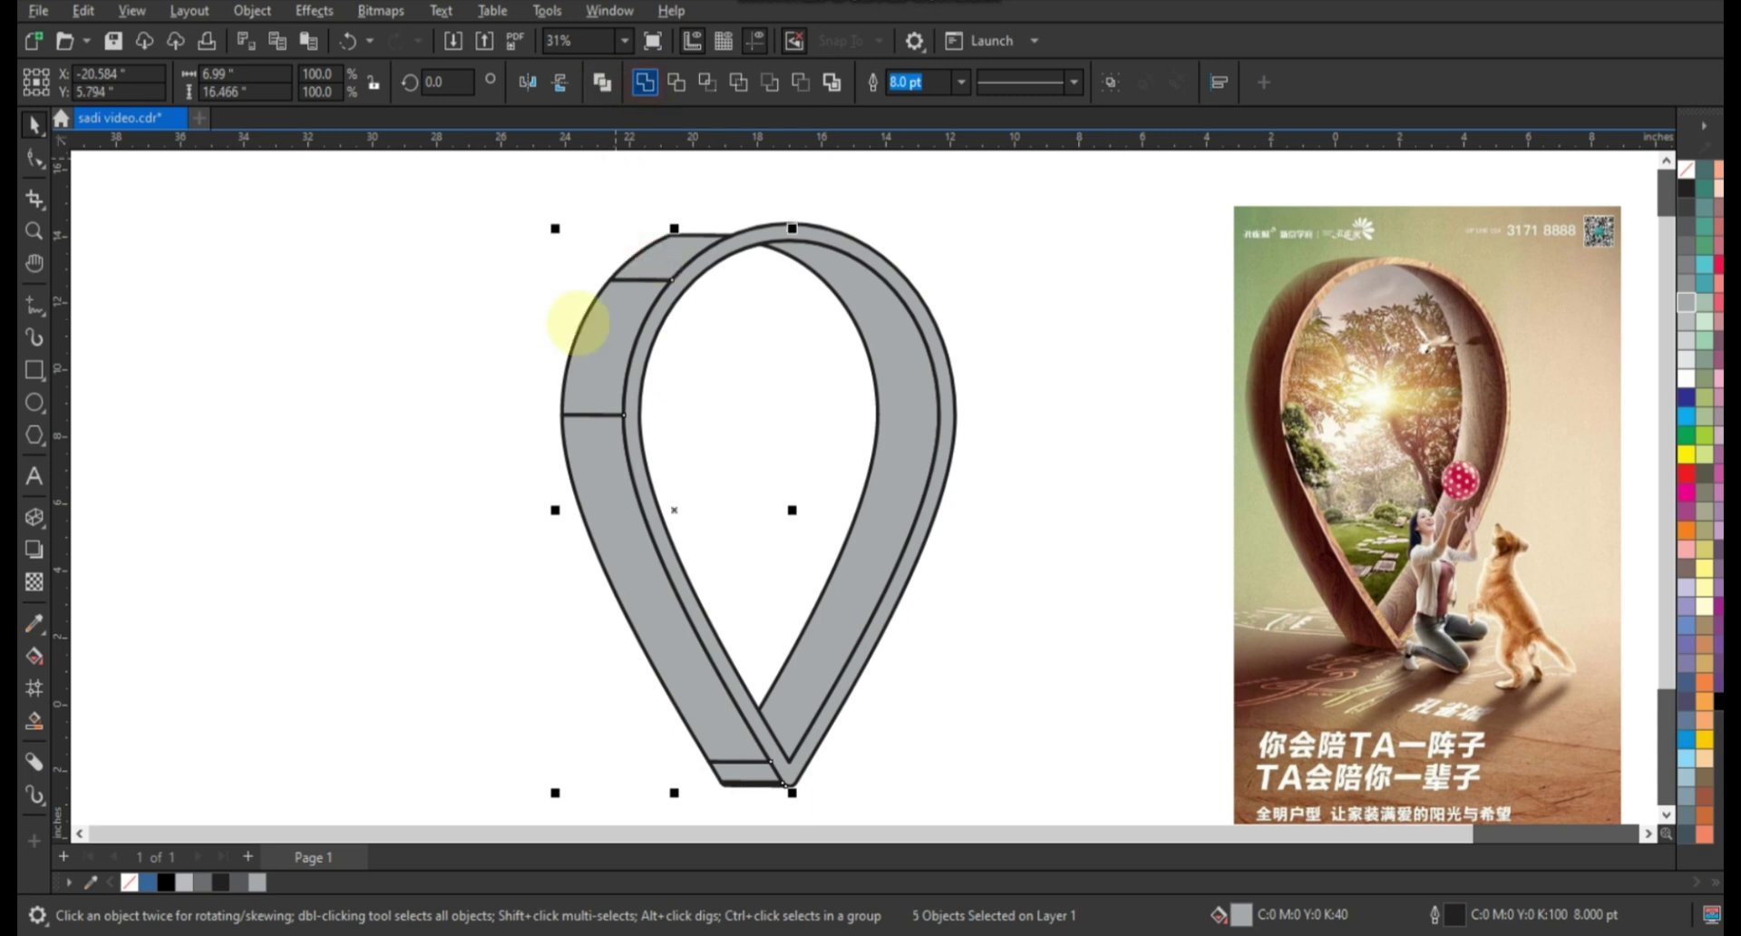
left_click(479, 347)
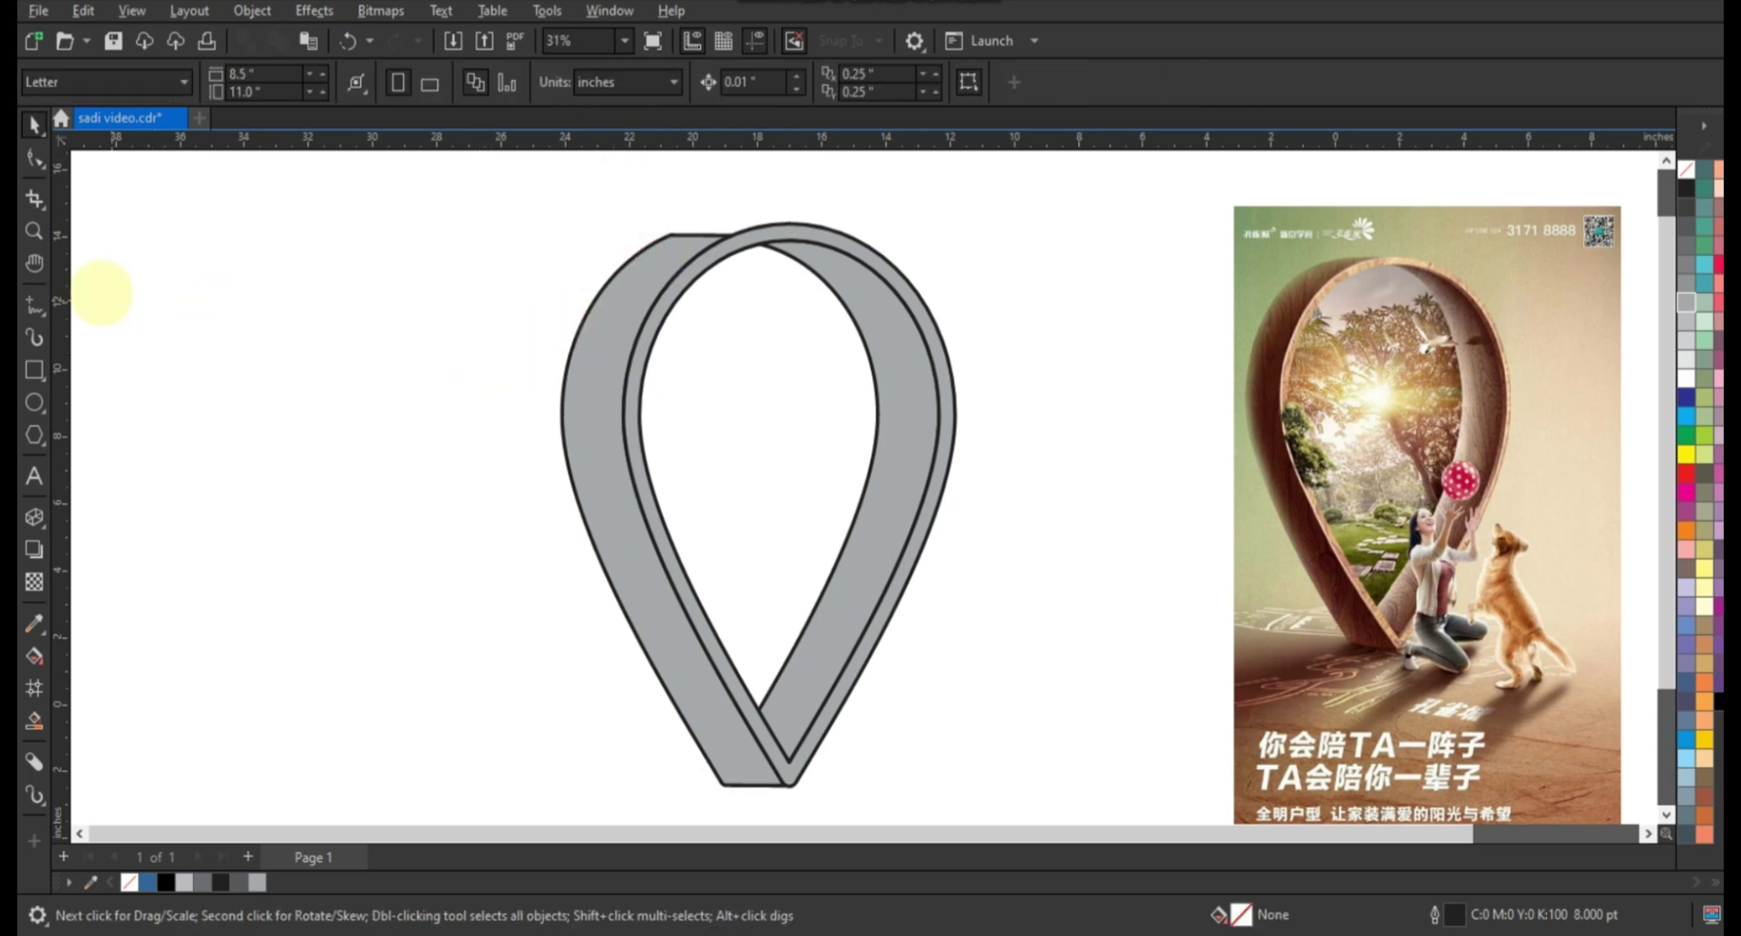
Draw a horizontal line above the pin's arch, centred and top-aligned to it.
left_click(35, 231)
left_click_drag(594, 181, 998, 417)
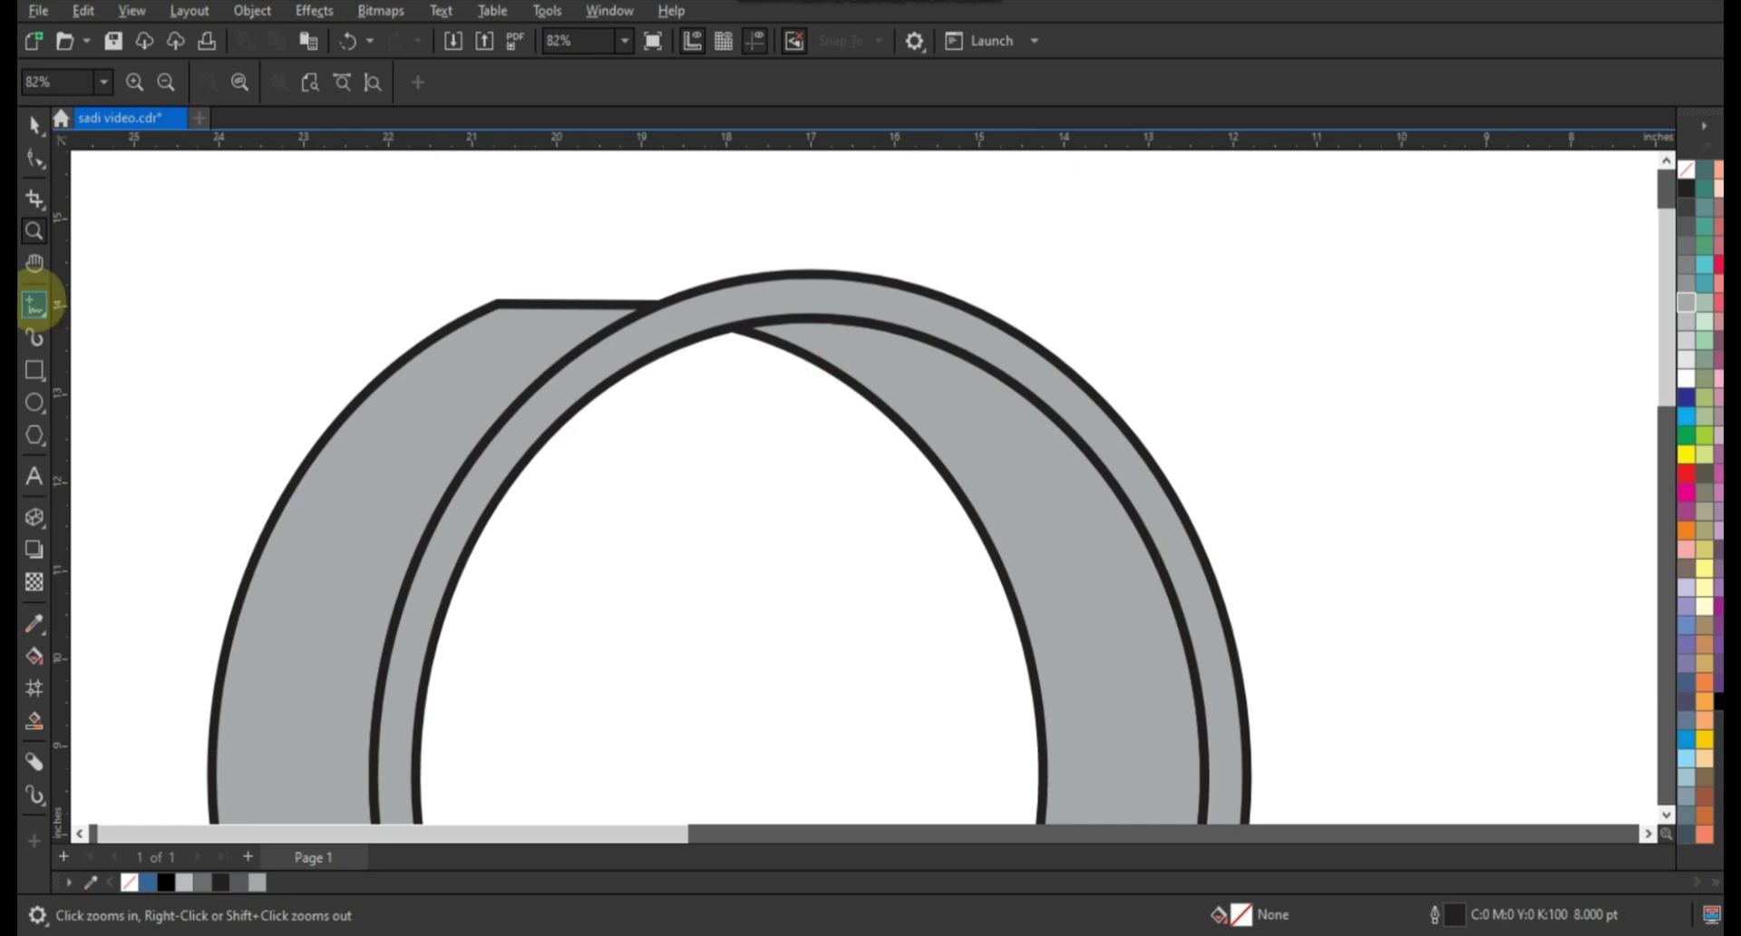
left_click(34, 304)
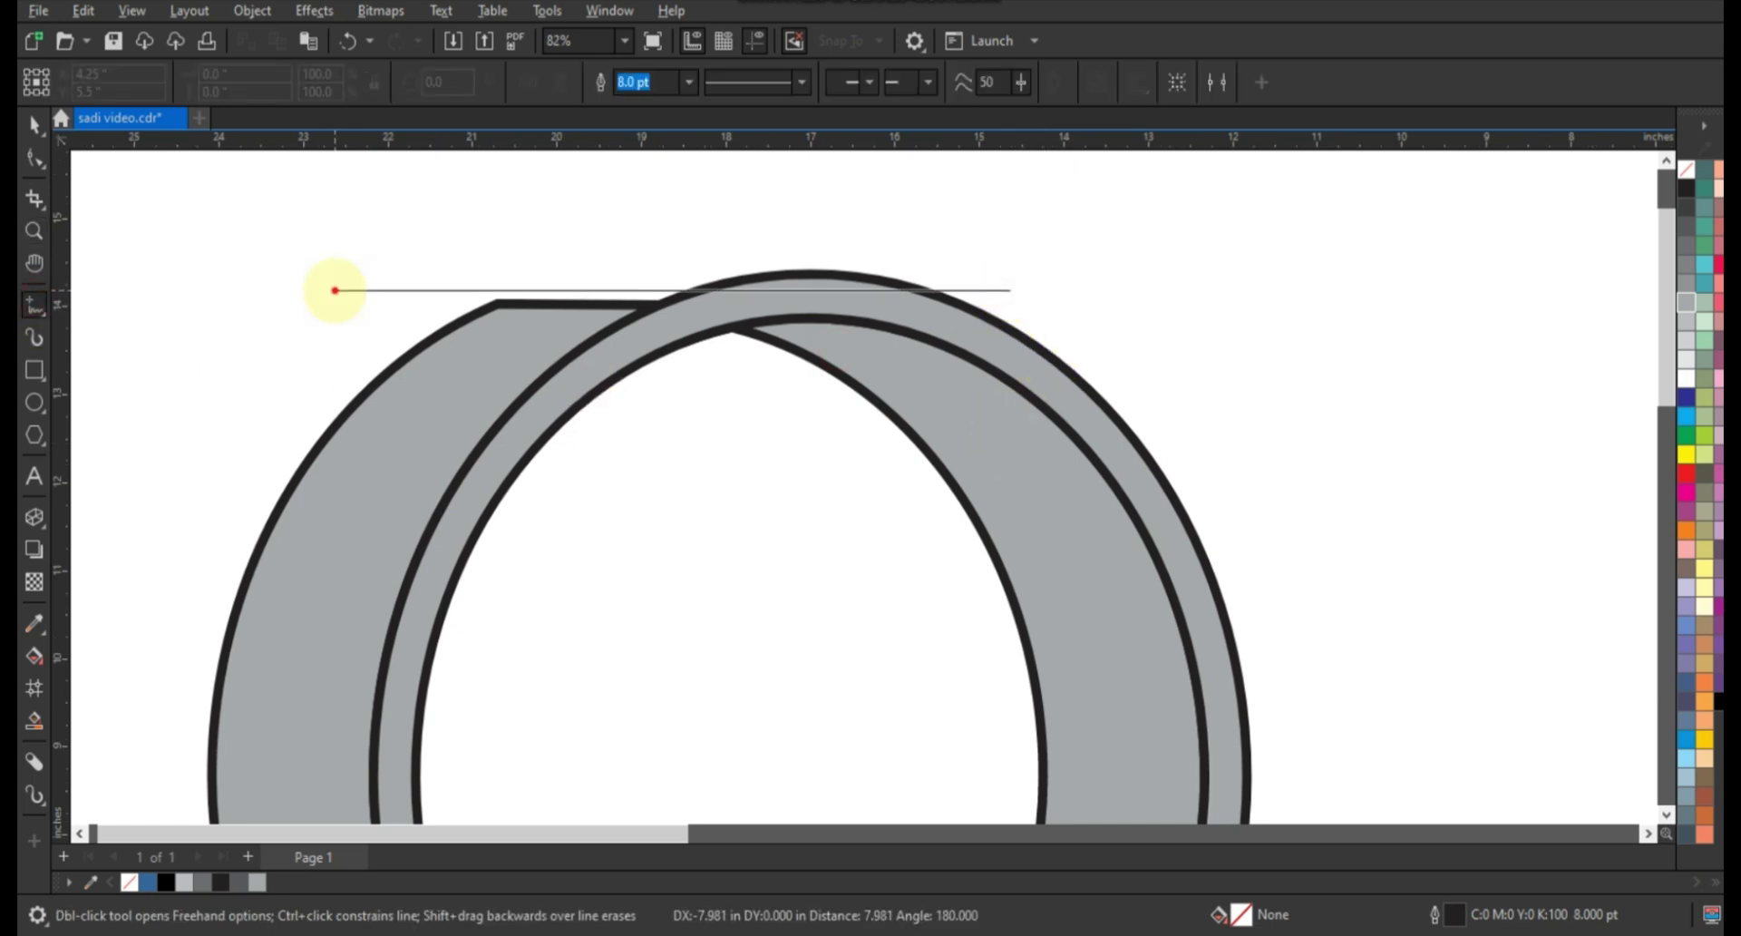
left_click(326, 290)
left_click(34, 124)
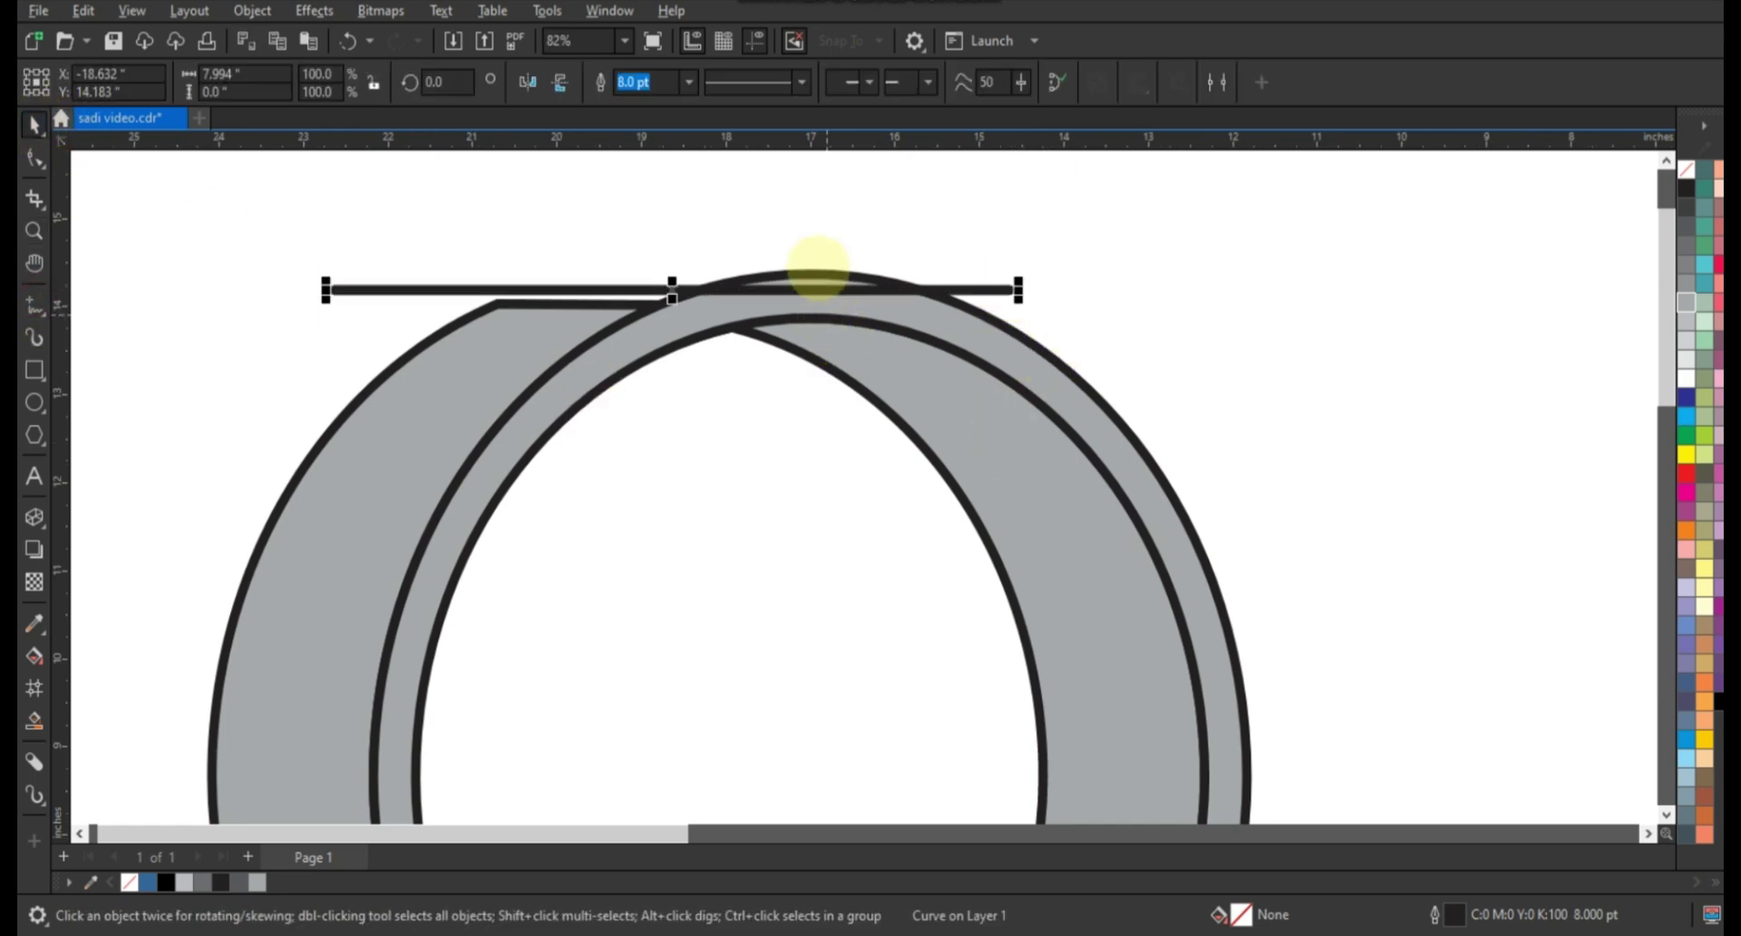
left_click(816, 270, "shift")
key("c")
key("t")
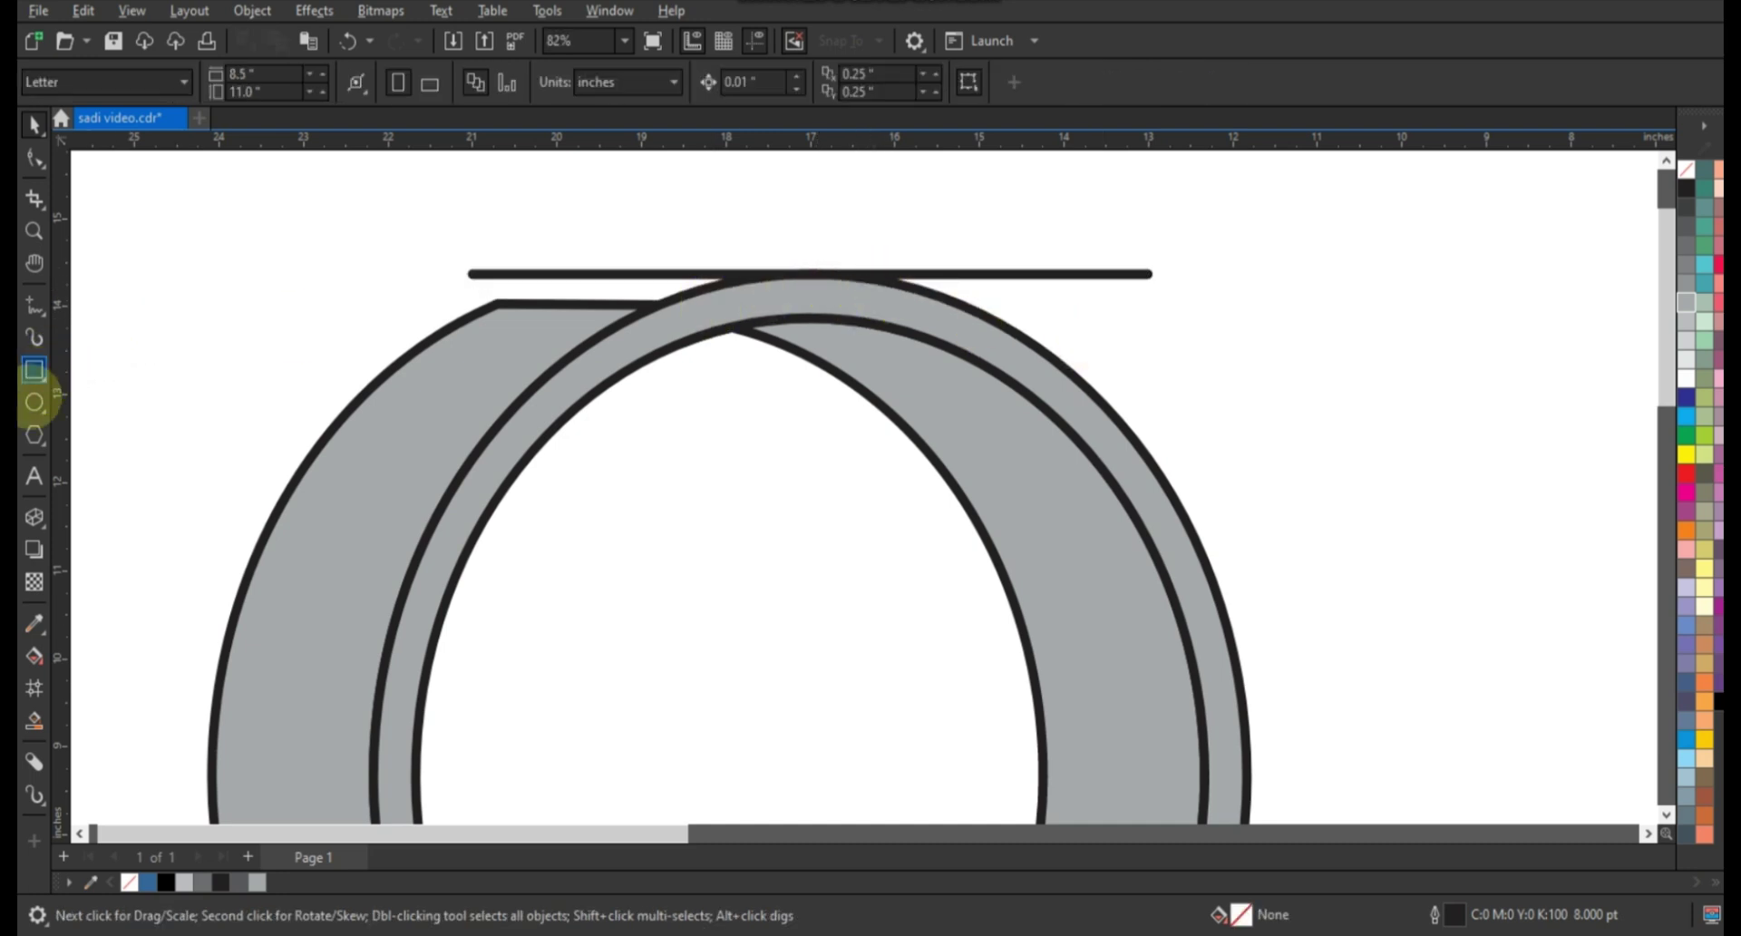
Place a circle touching the line and Smart Fill the gap between line and arc.
left_click(35, 402)
left_click_drag(1020, 598, 544, 363)
key("space")
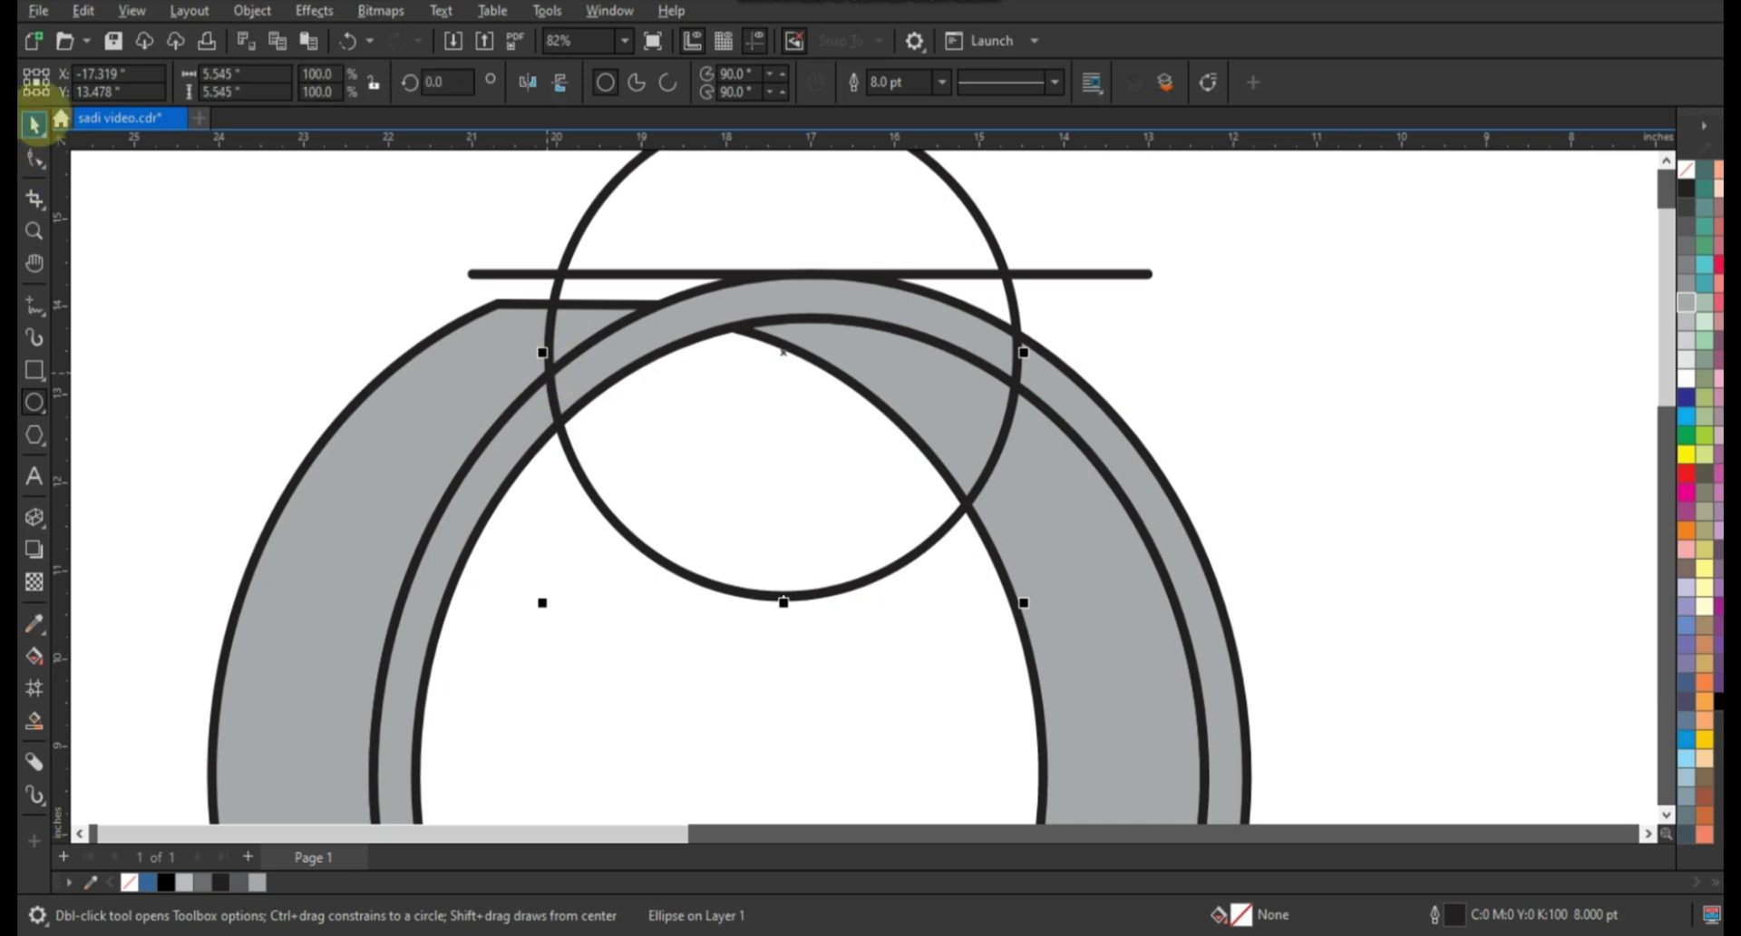
left_click_drag(752, 470, 572, 635)
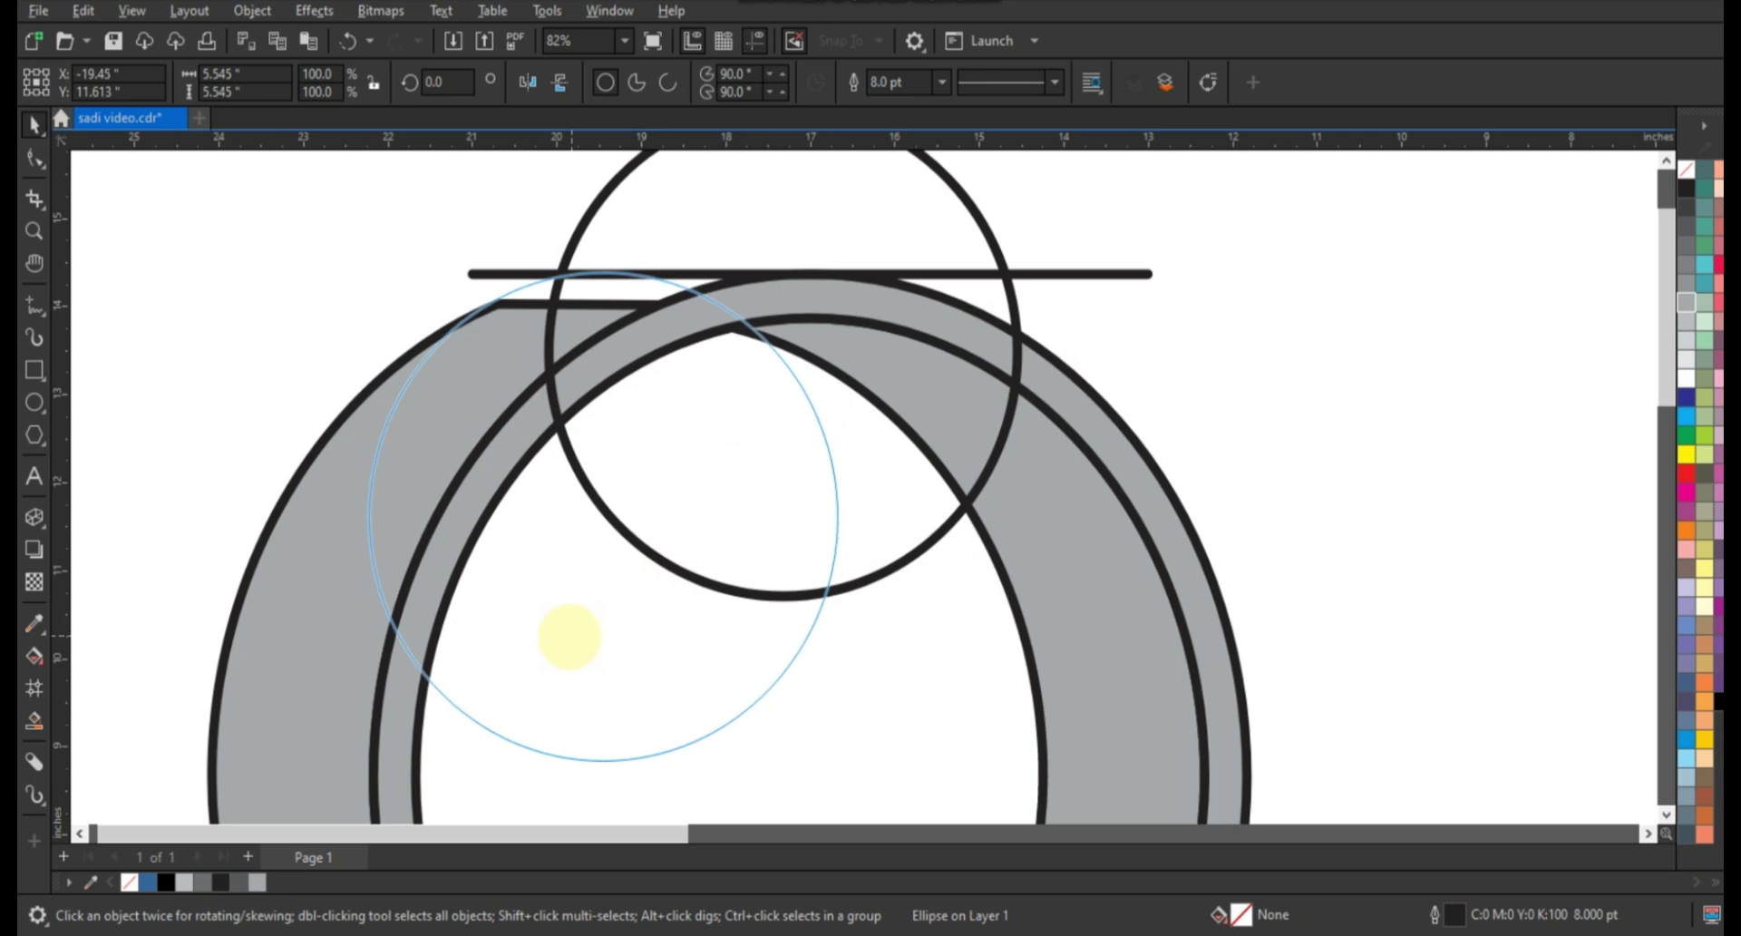
left_click_drag(587, 636, 588, 636)
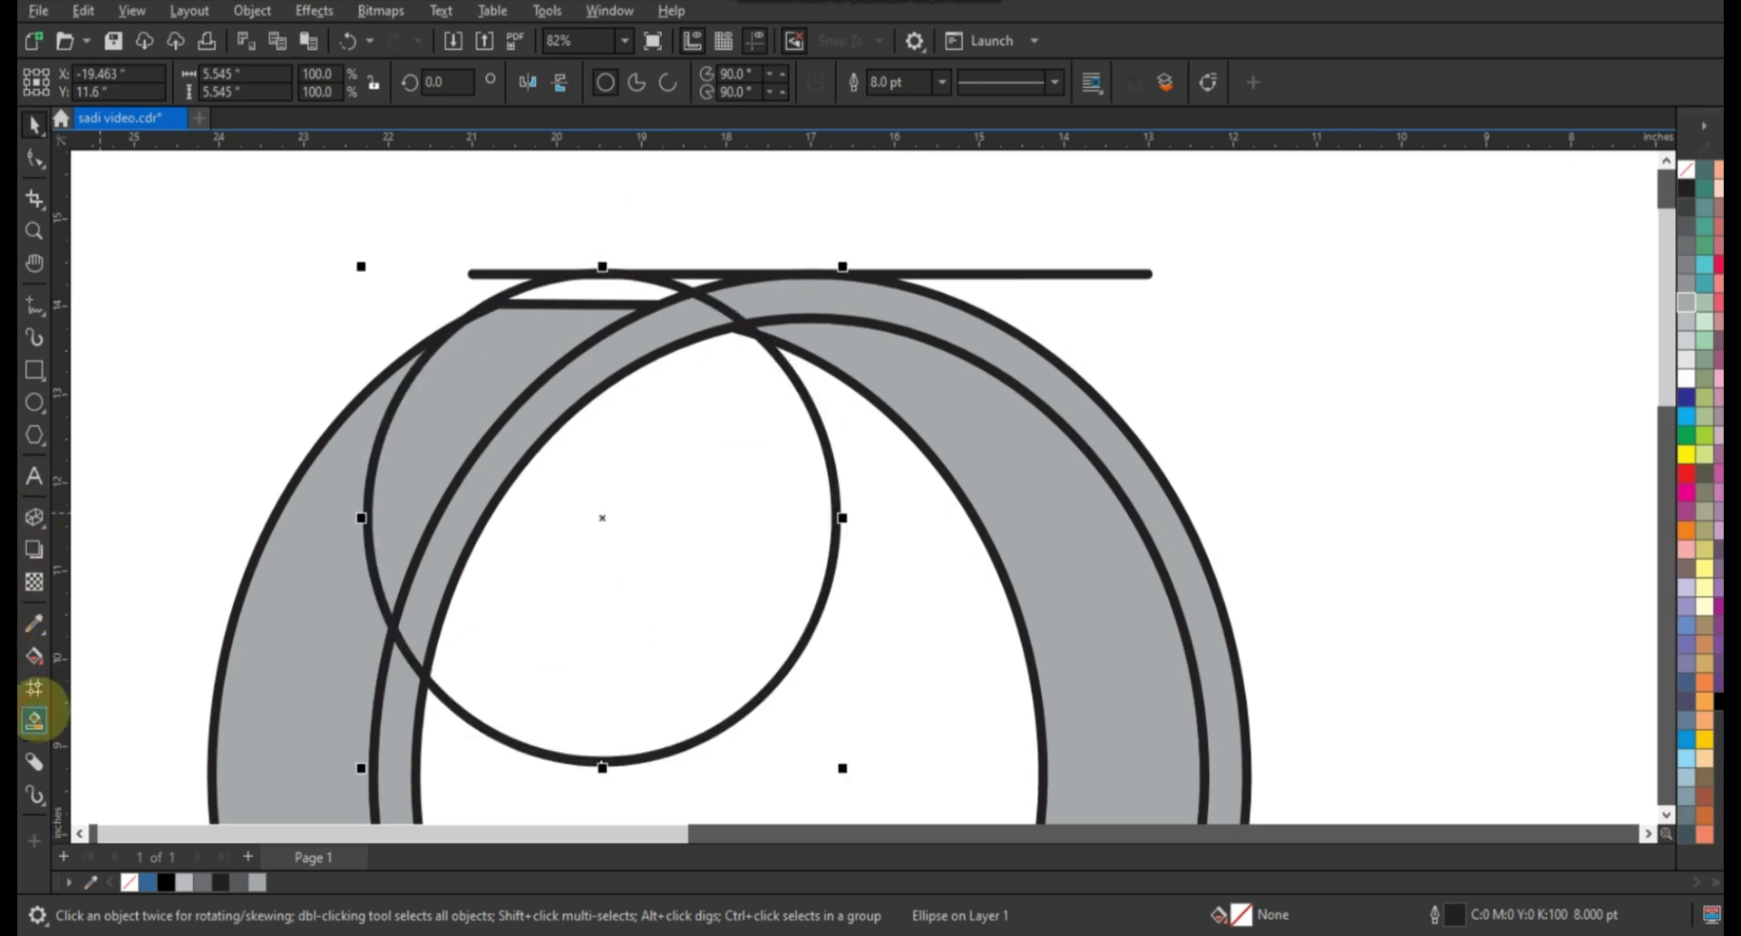
left_click(34, 721)
left_click(675, 272)
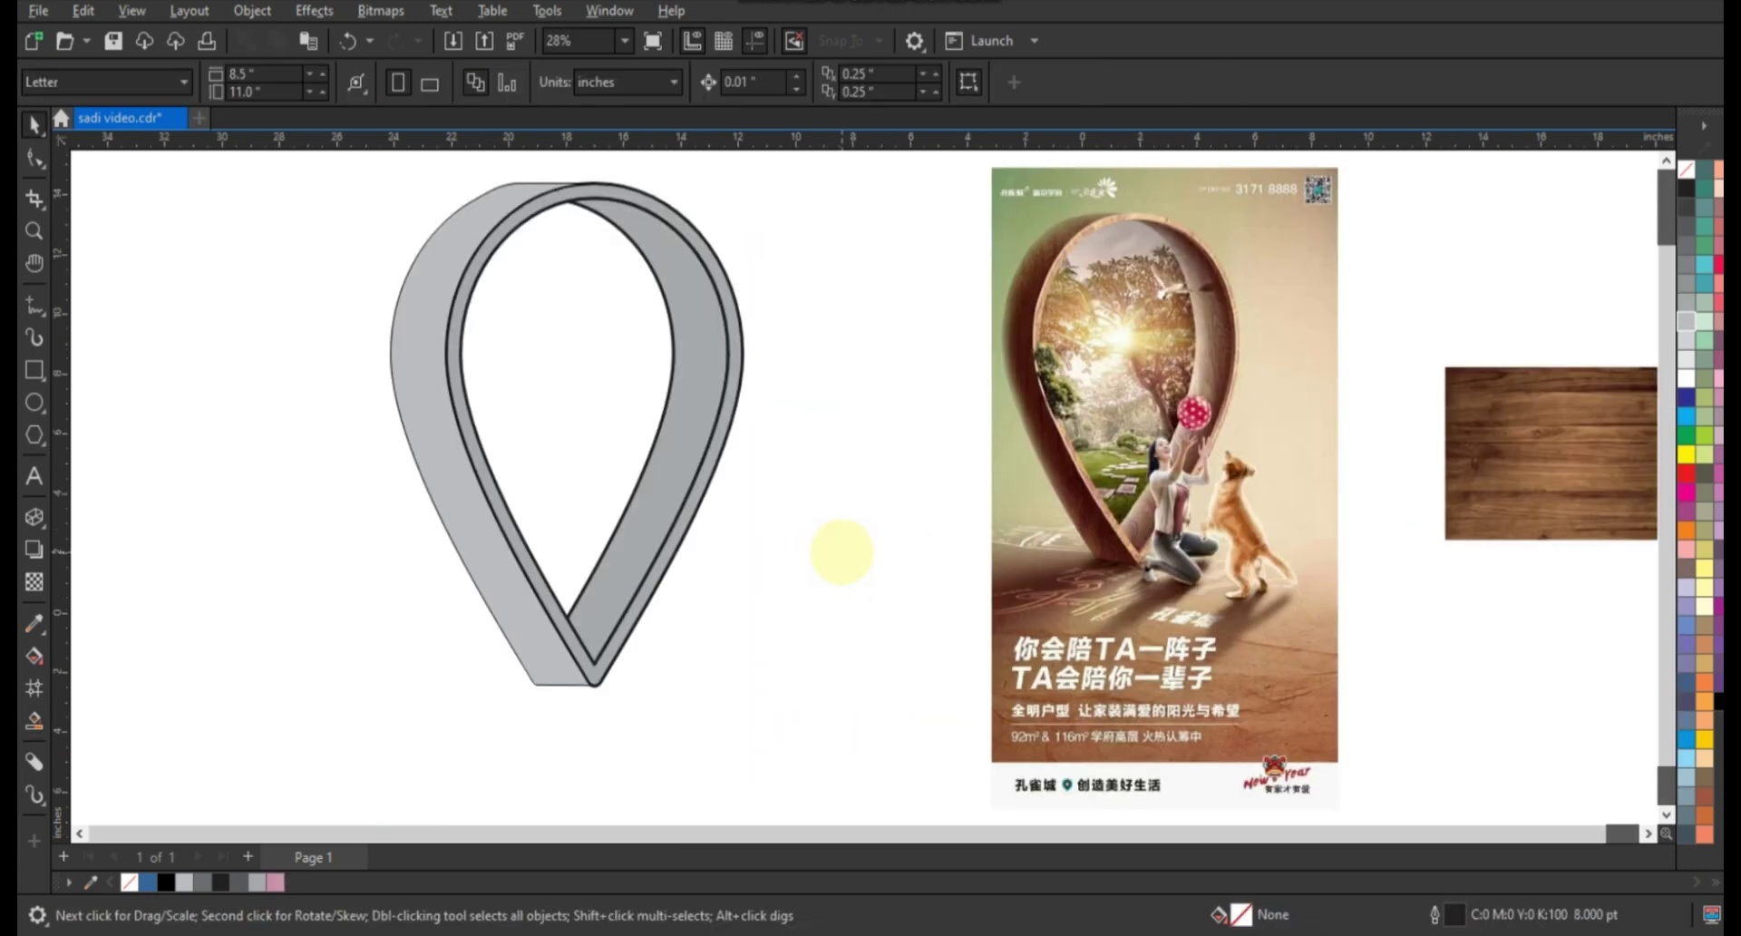
Move the wood texture beside the pin, rotate it 90° and scale it to 91%.
left_click_drag(1589, 476, 262, 616)
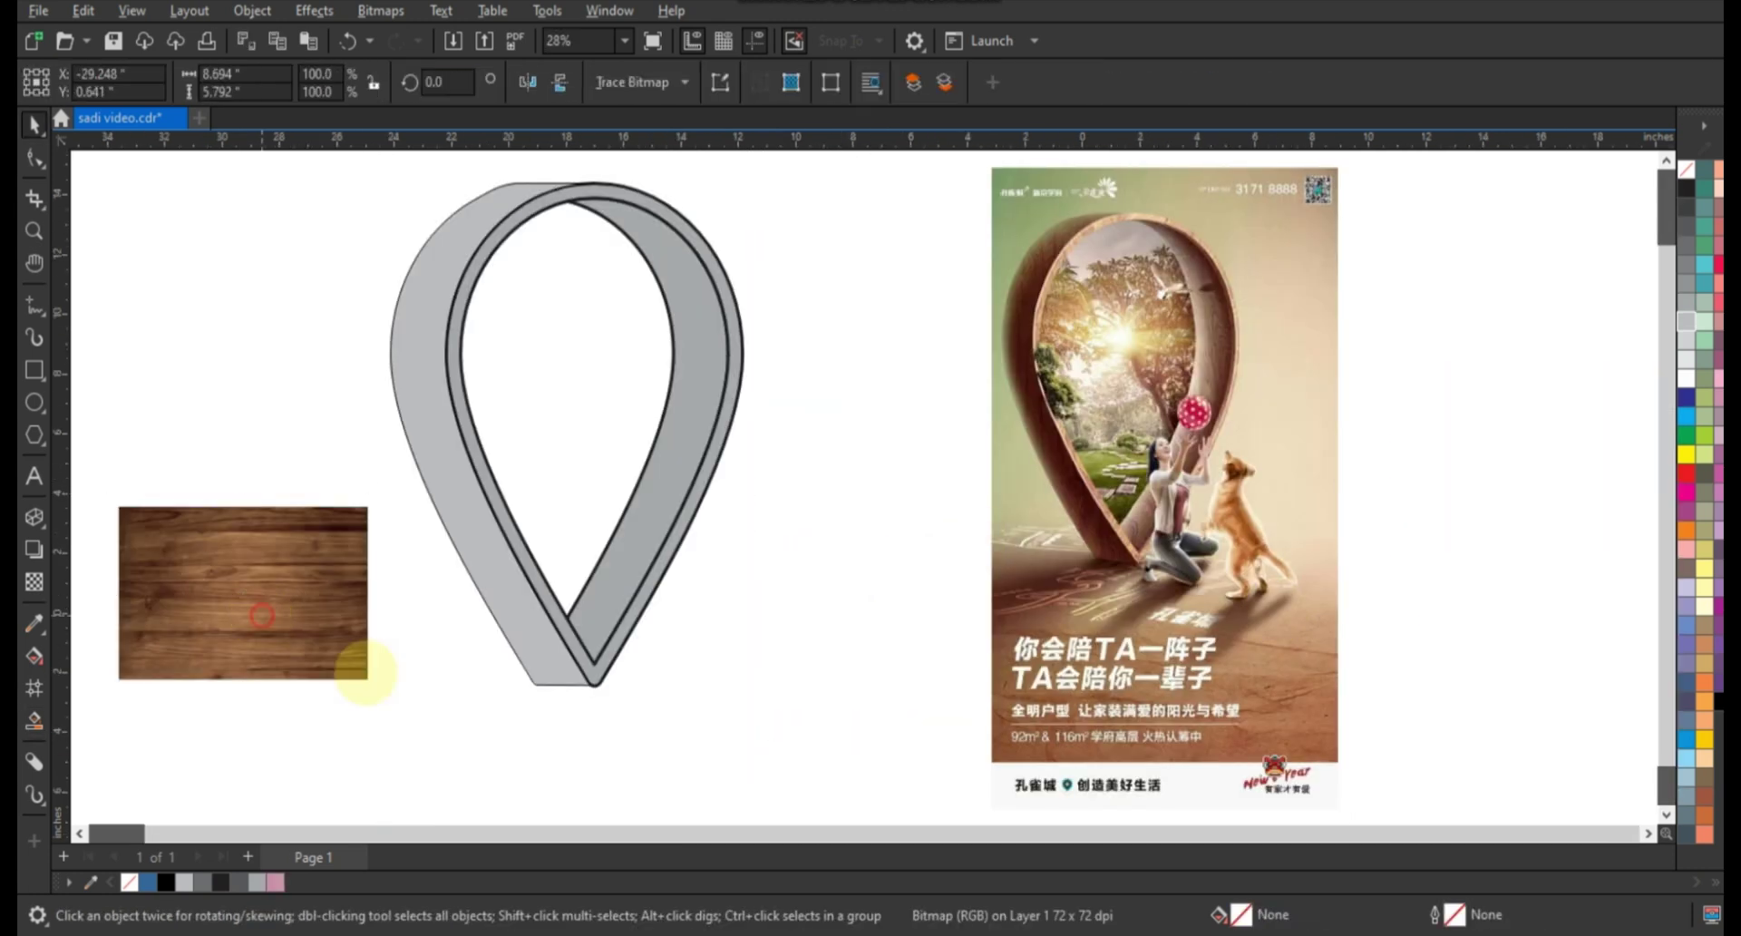
left_click(366, 671)
left_click_drag(377, 684, 340, 532)
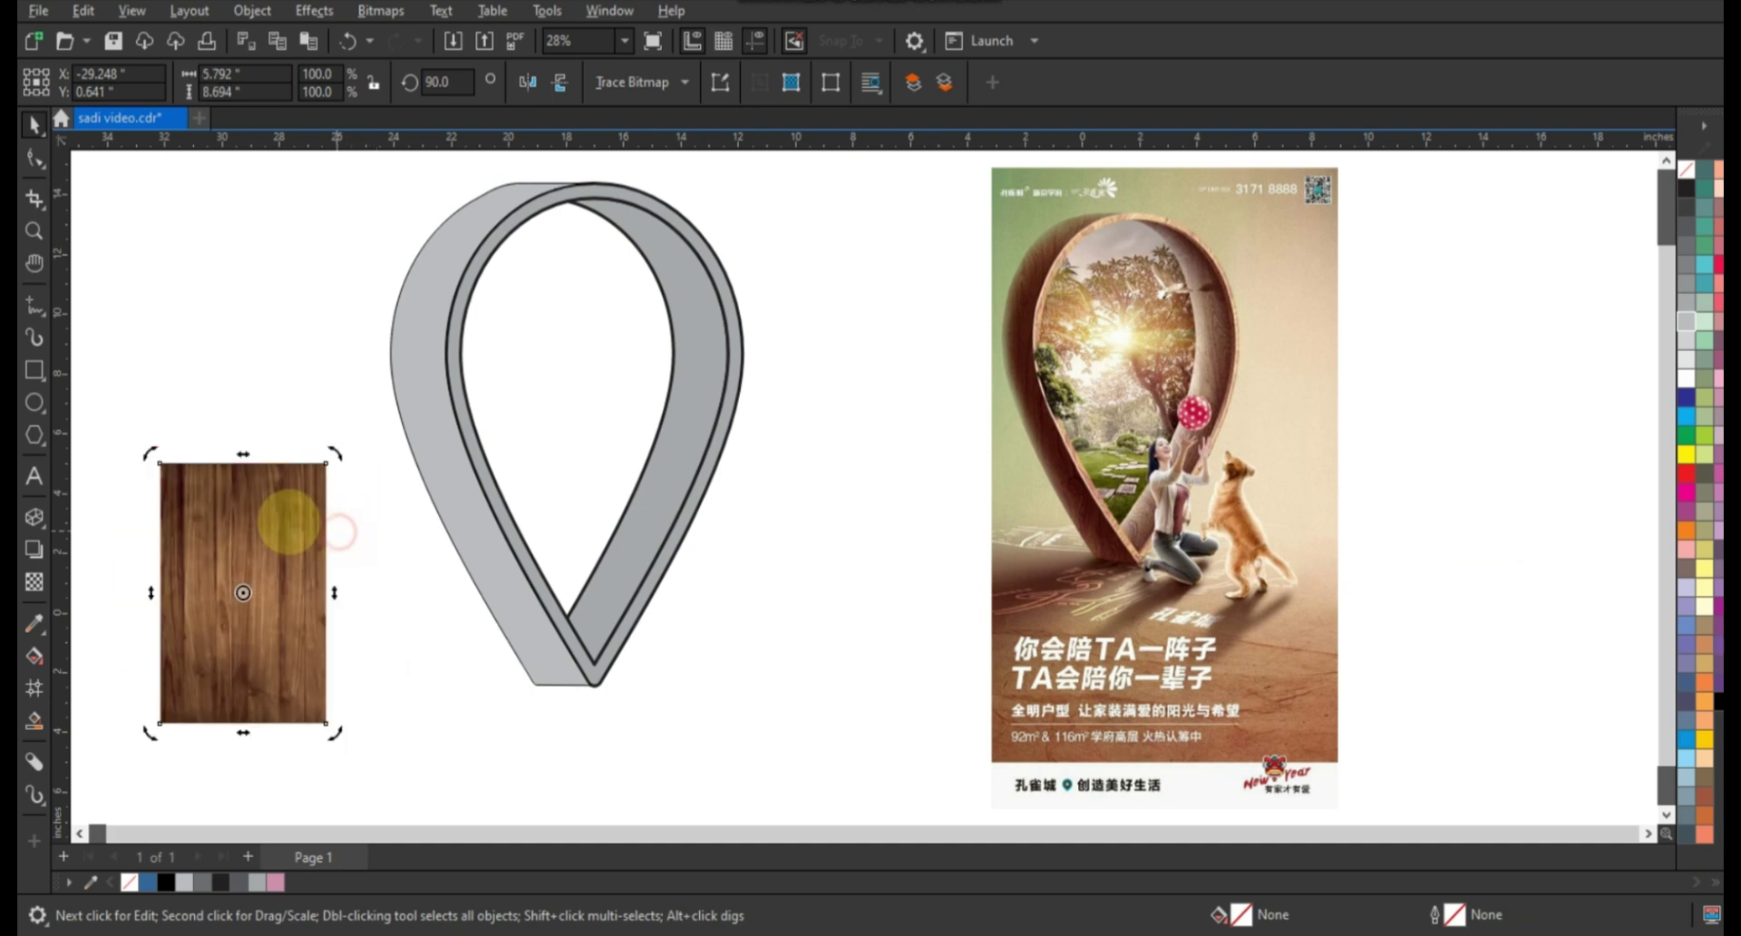
left_click(289, 521)
left_click_drag(332, 456, 317, 480)
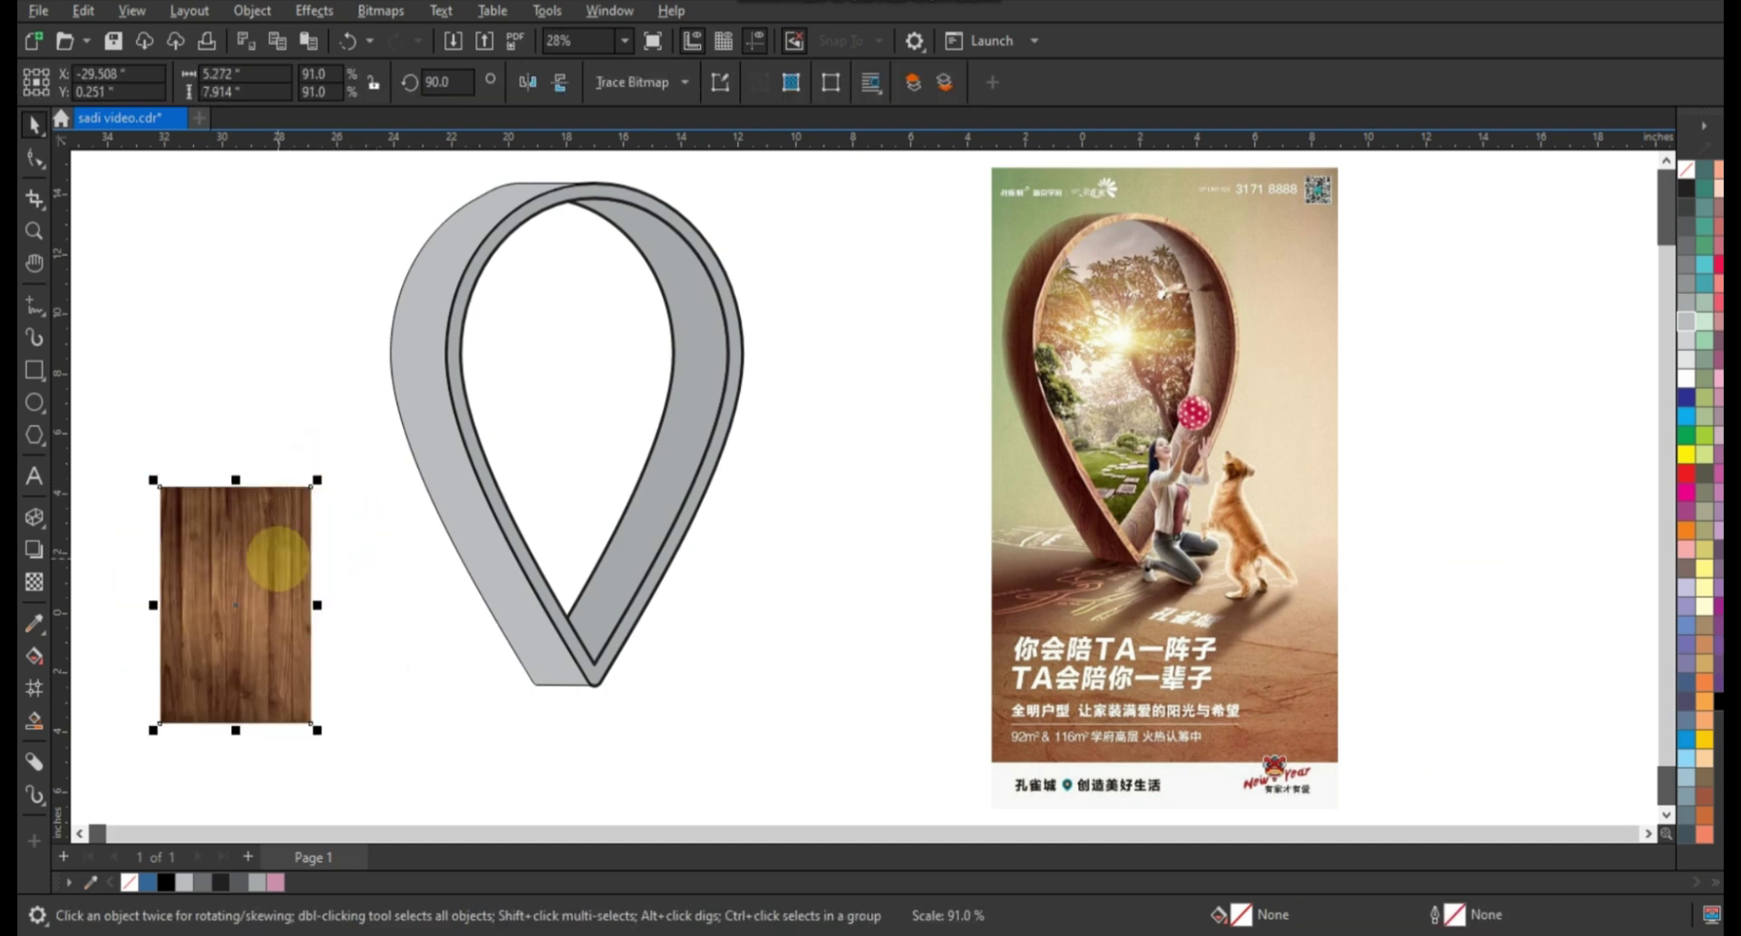
Place two more wood panels side by side and open Brightness/Contrast/Intensity.
left_click_drag(278, 557, 429, 567)
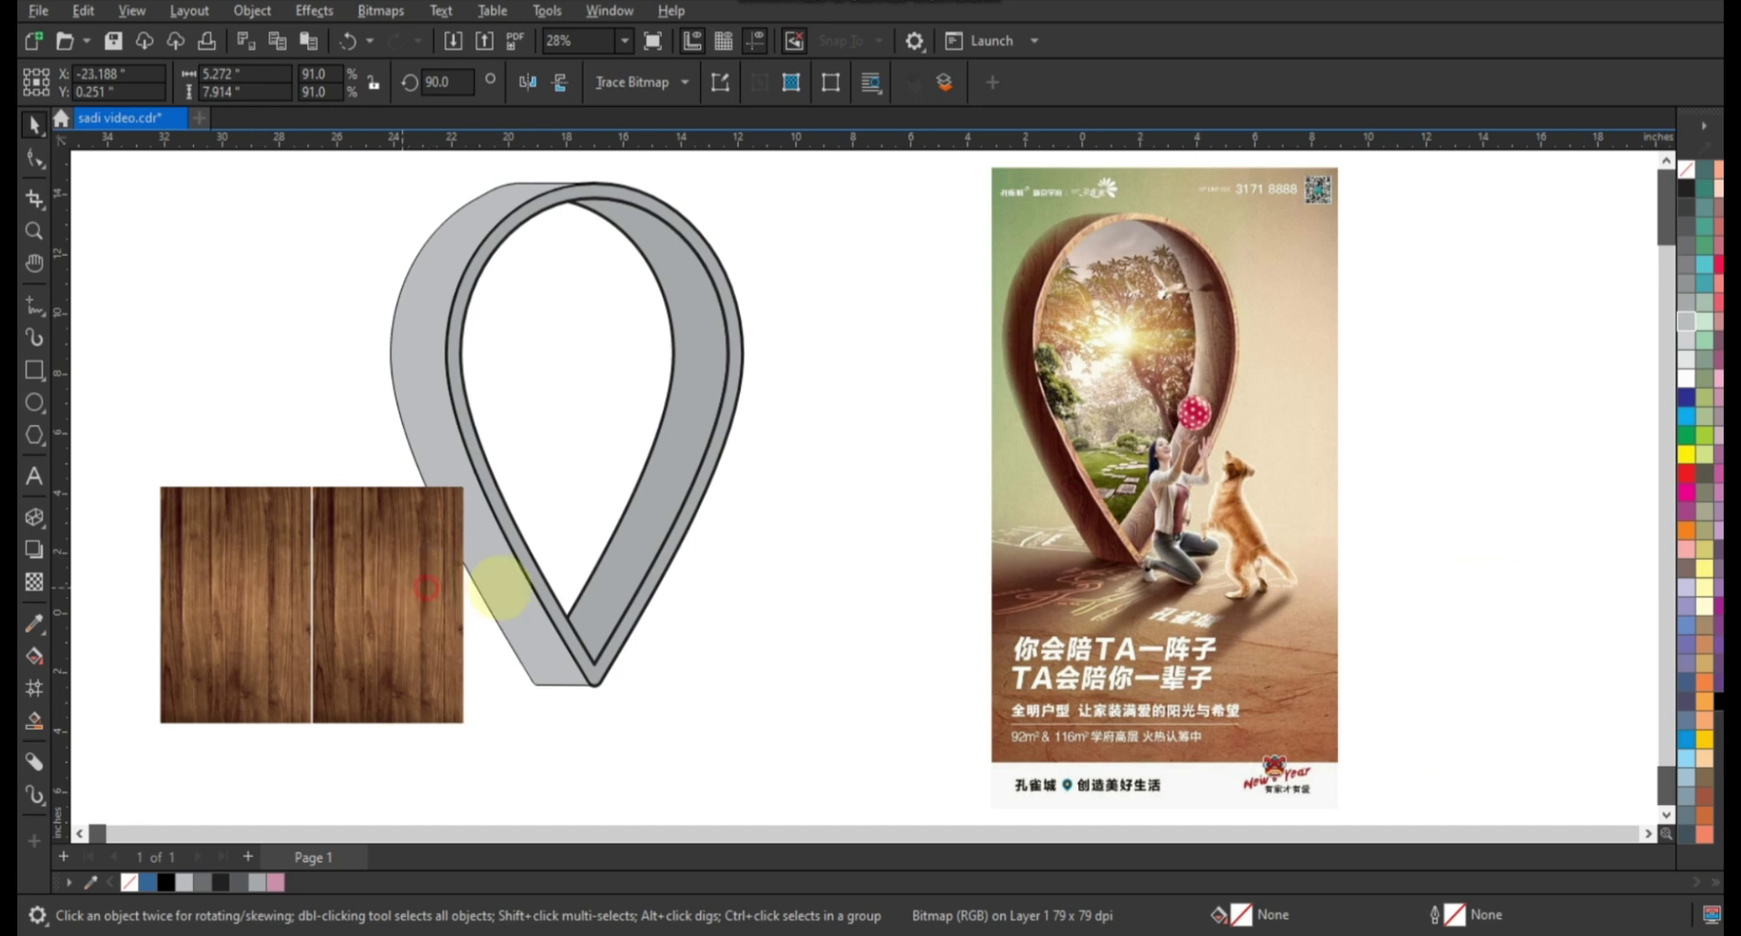
left_click_drag(497, 588, 580, 591)
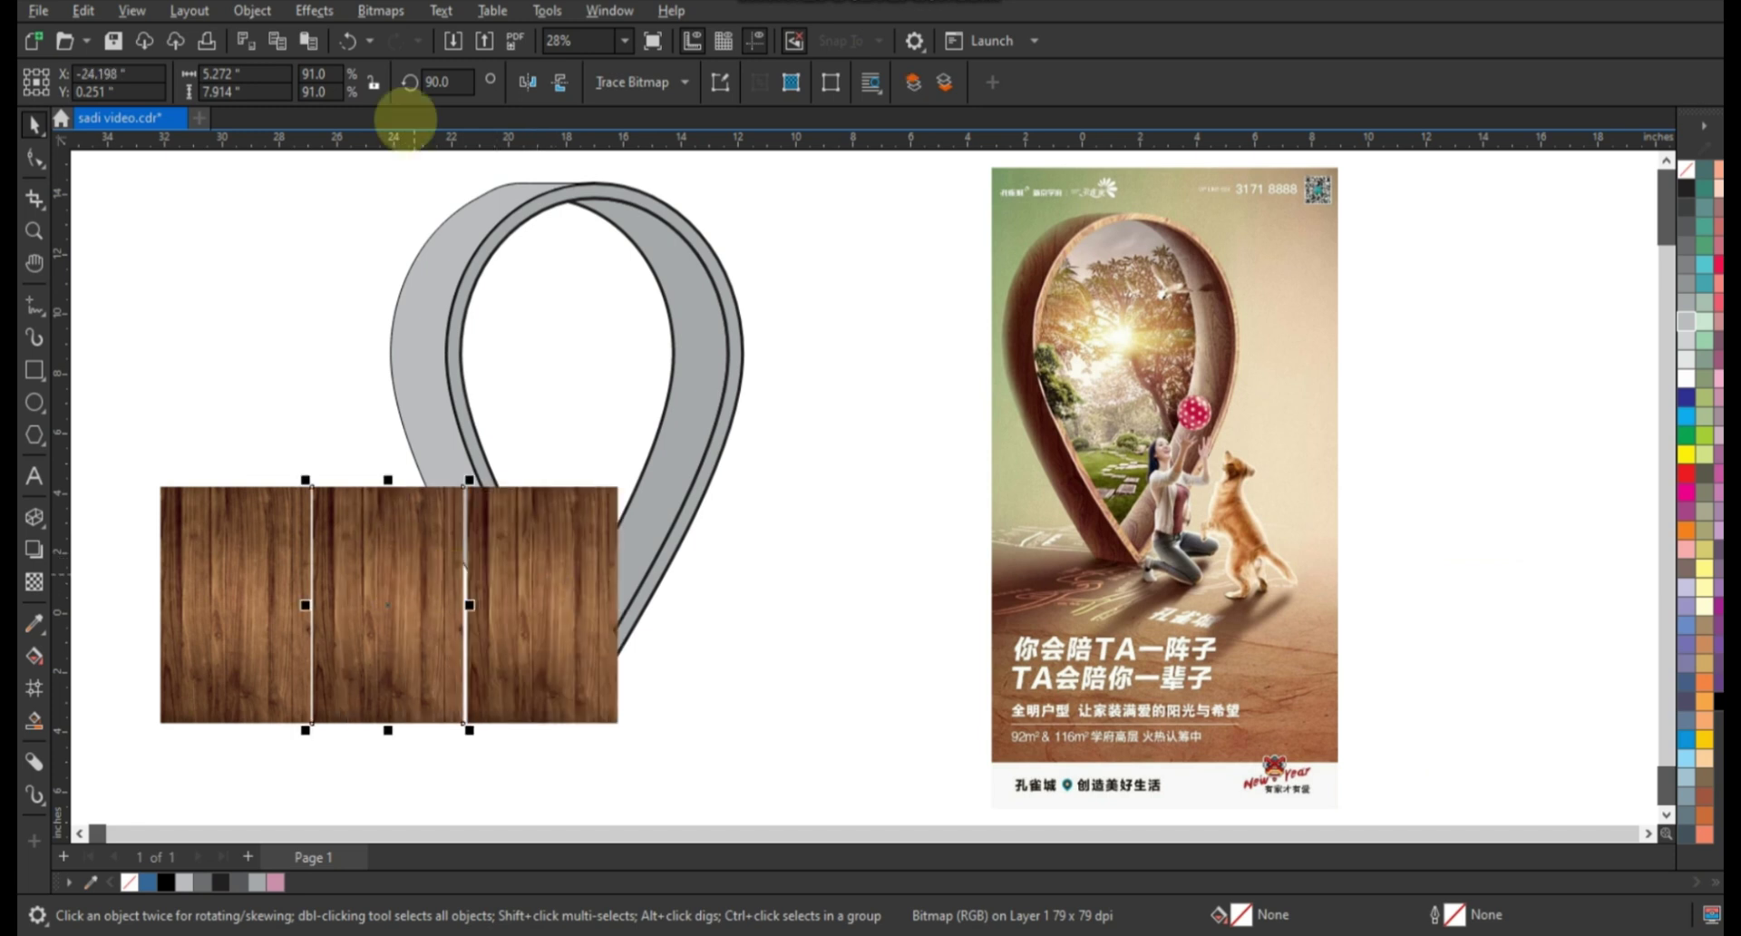
left_click(309, 11)
mouse_move(375, 63)
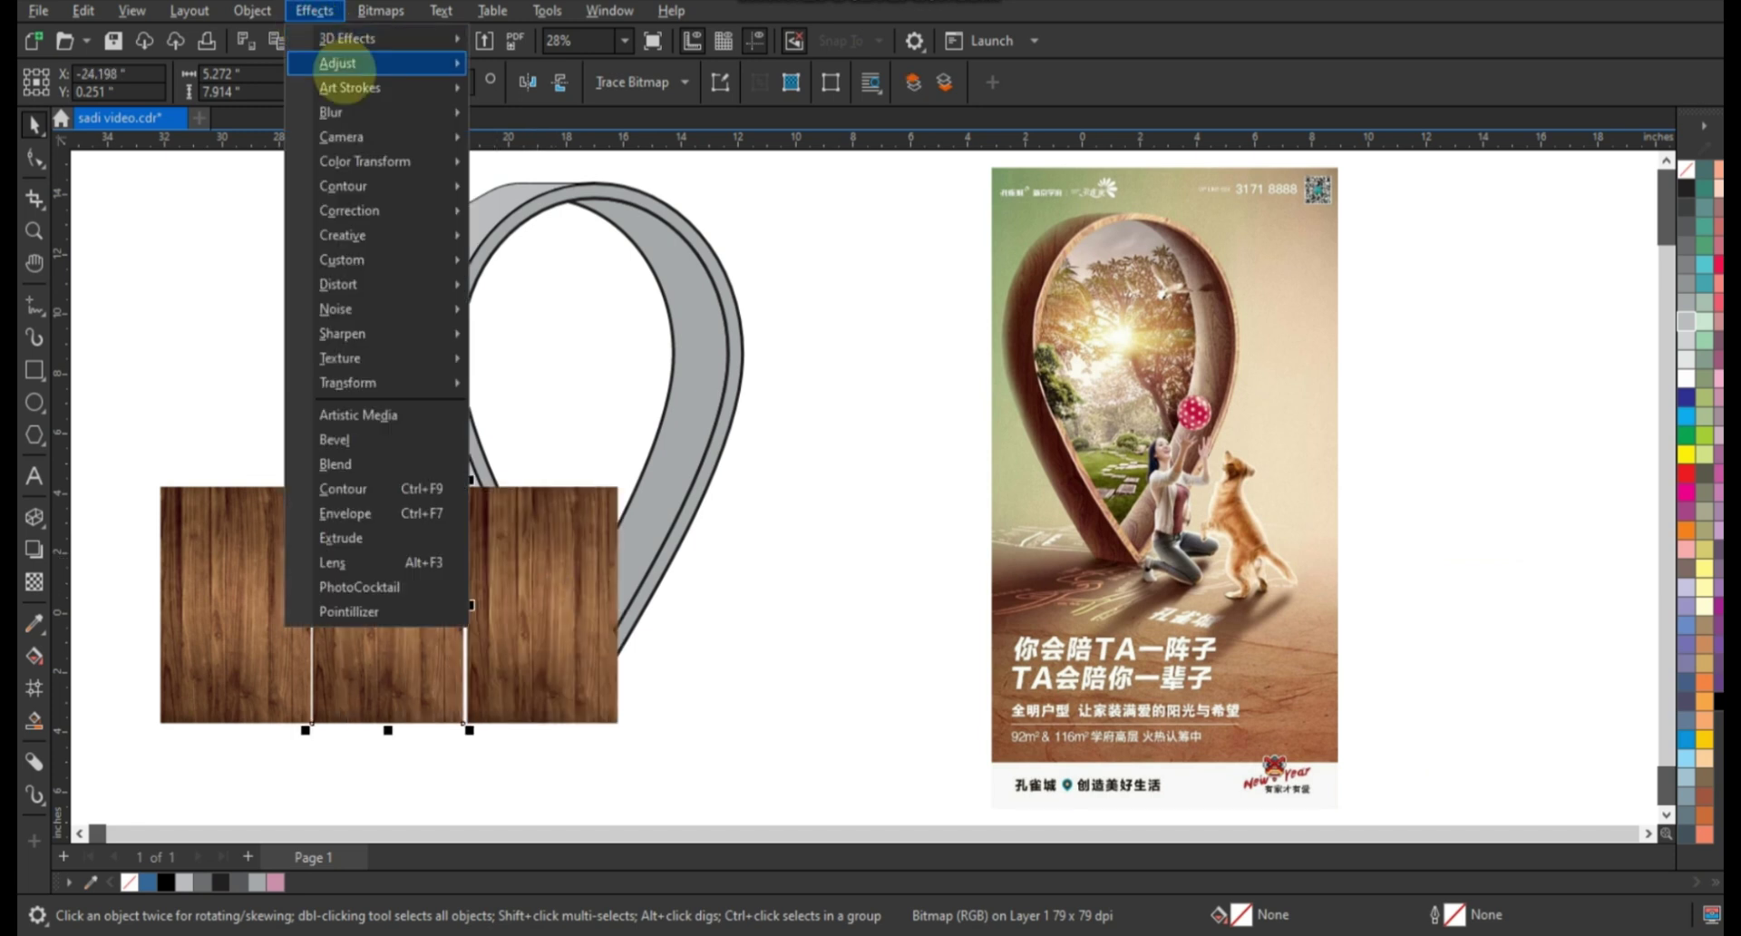
left_click(534, 237)
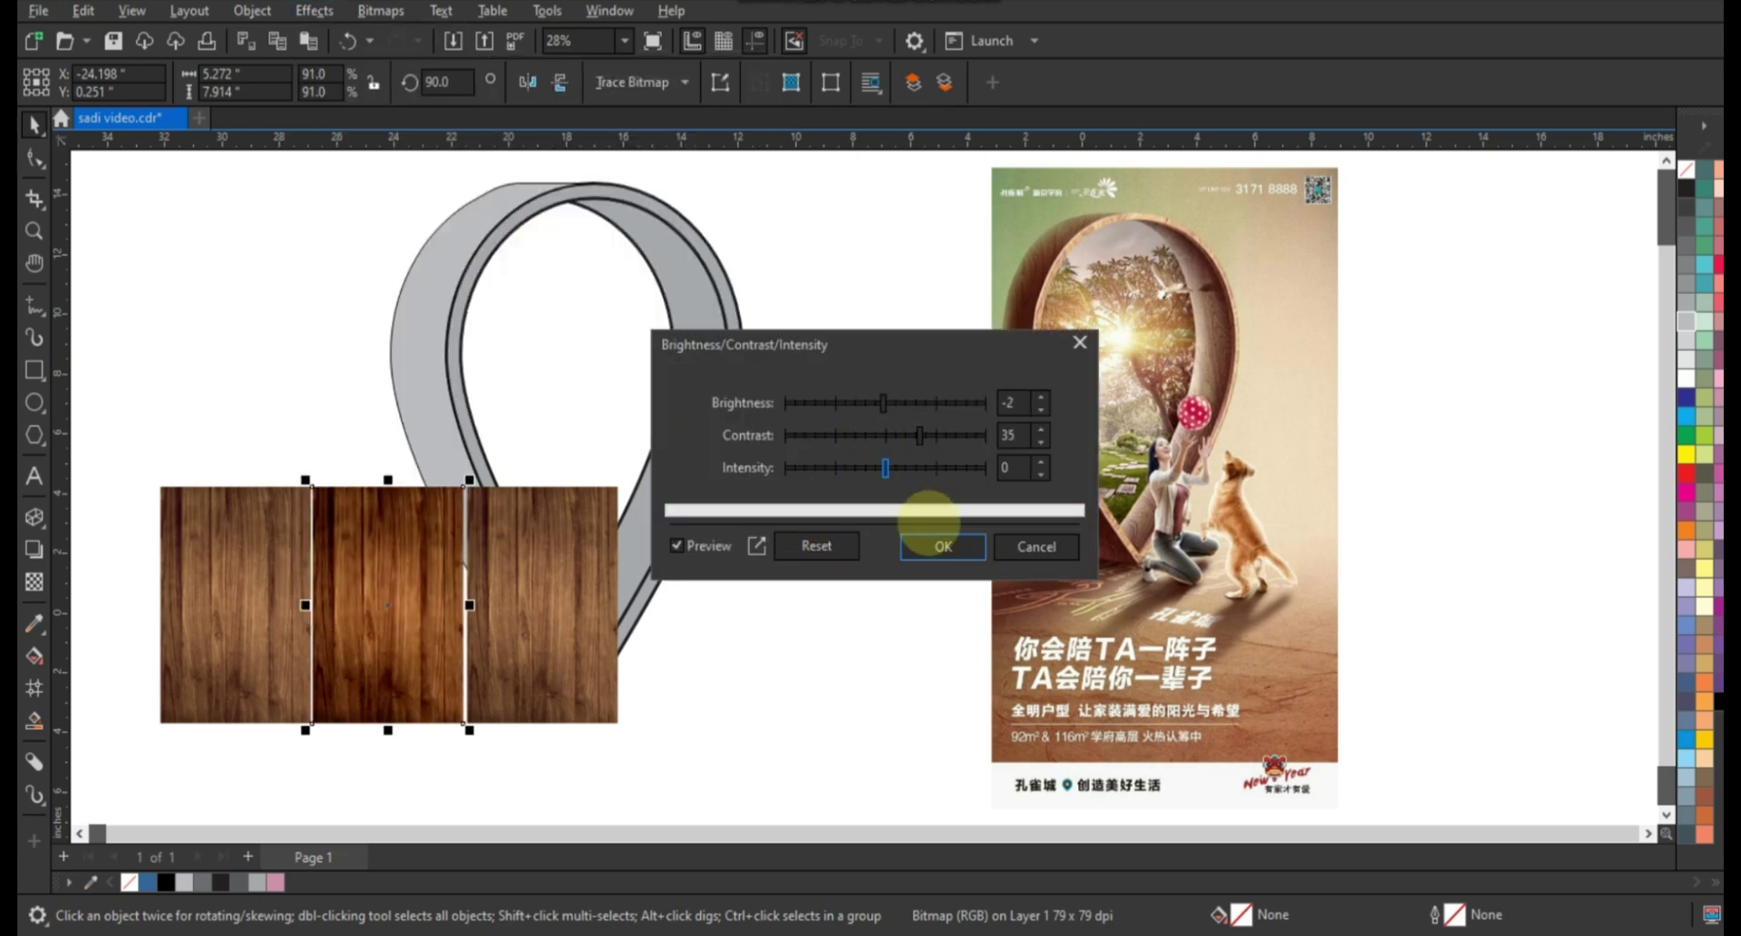
Darken the middle wood panel, then preview the left panel at brightness 27 and contrast 64.
left_click(939, 544)
left_click(214, 544)
left_click(259, 13)
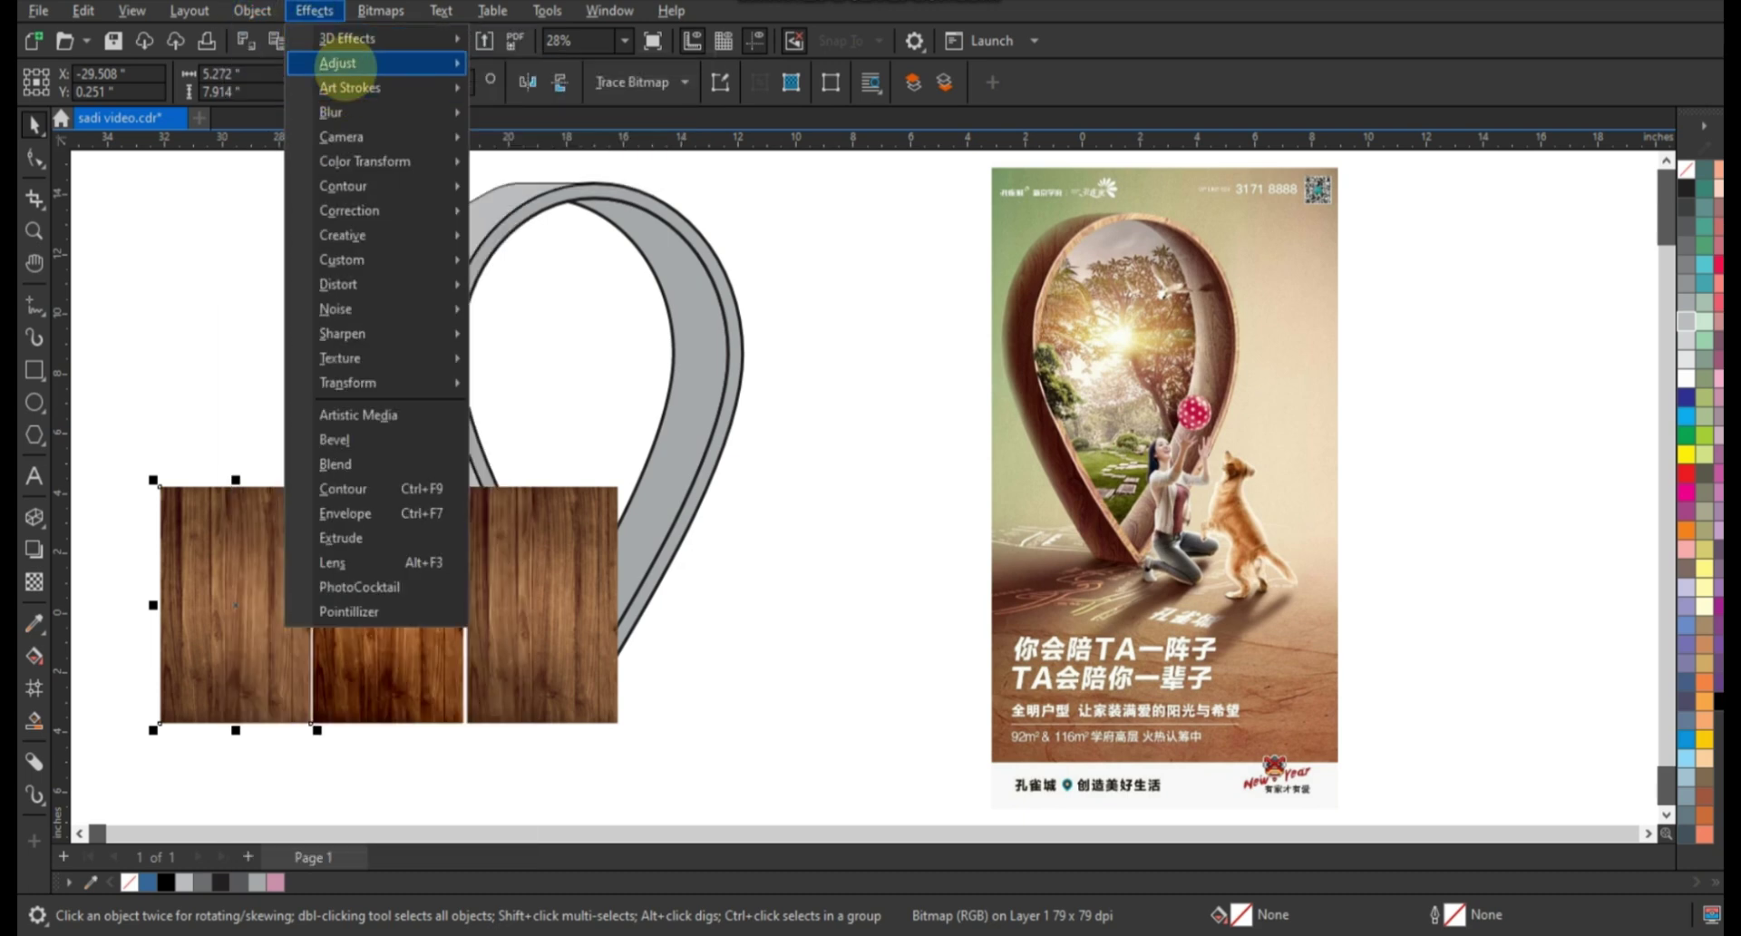
mouse_move(375, 63)
left_click(557, 236)
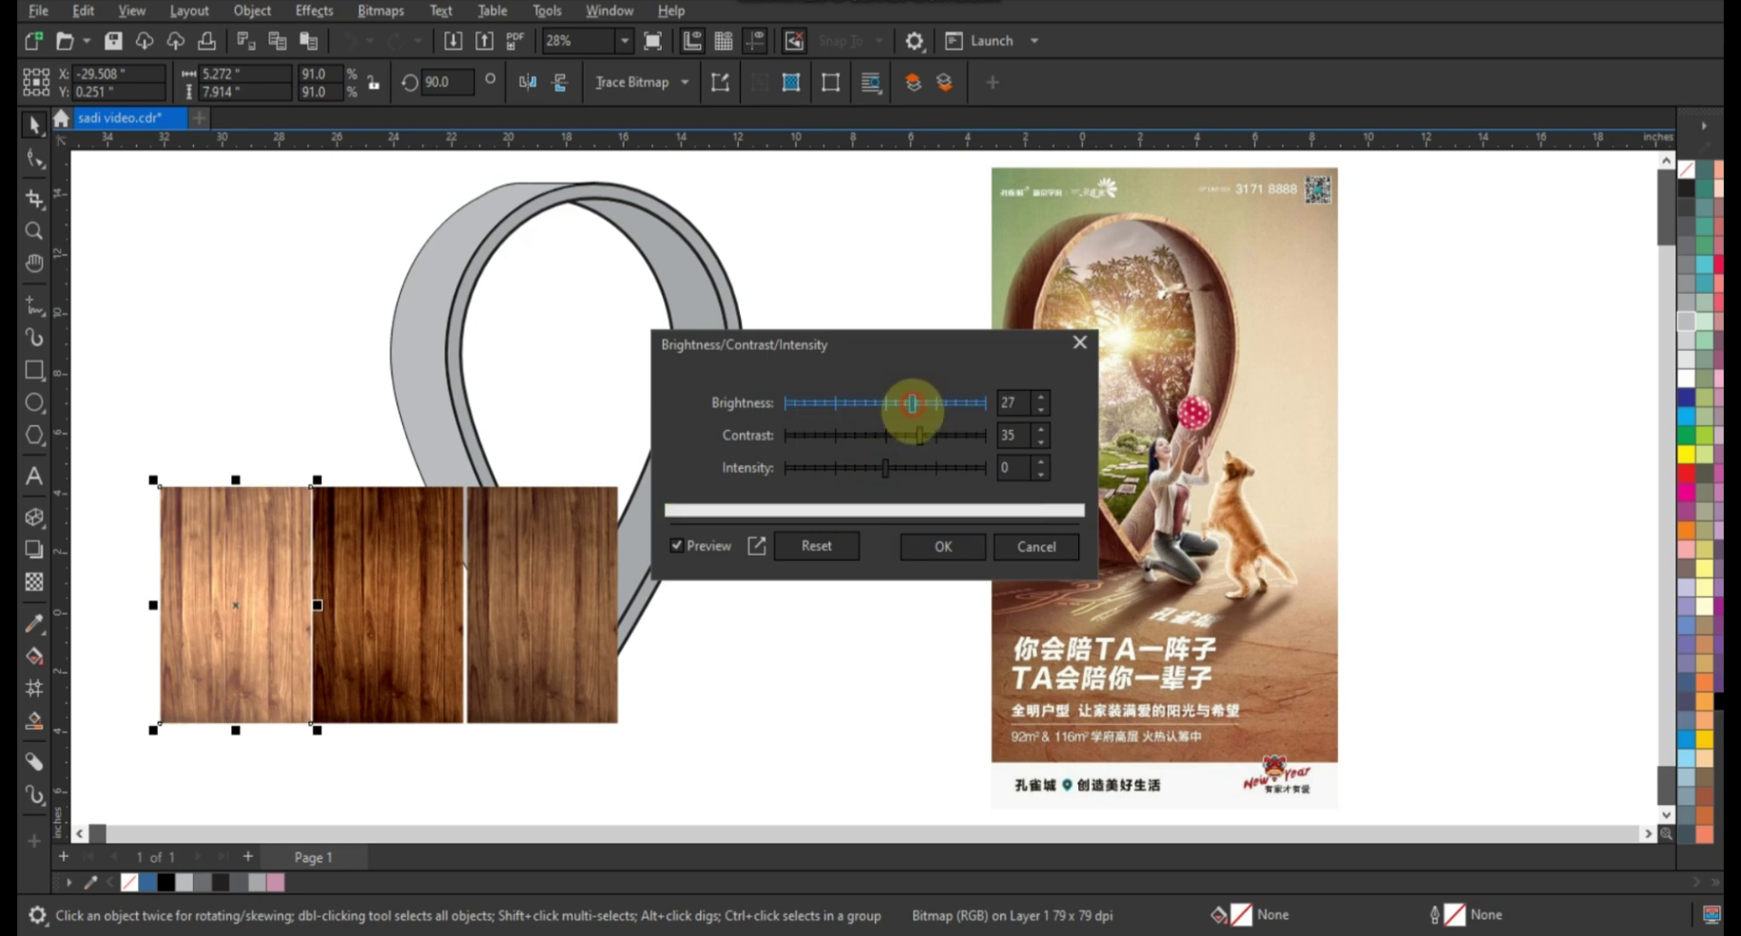
left_click_drag(919, 435, 937, 436)
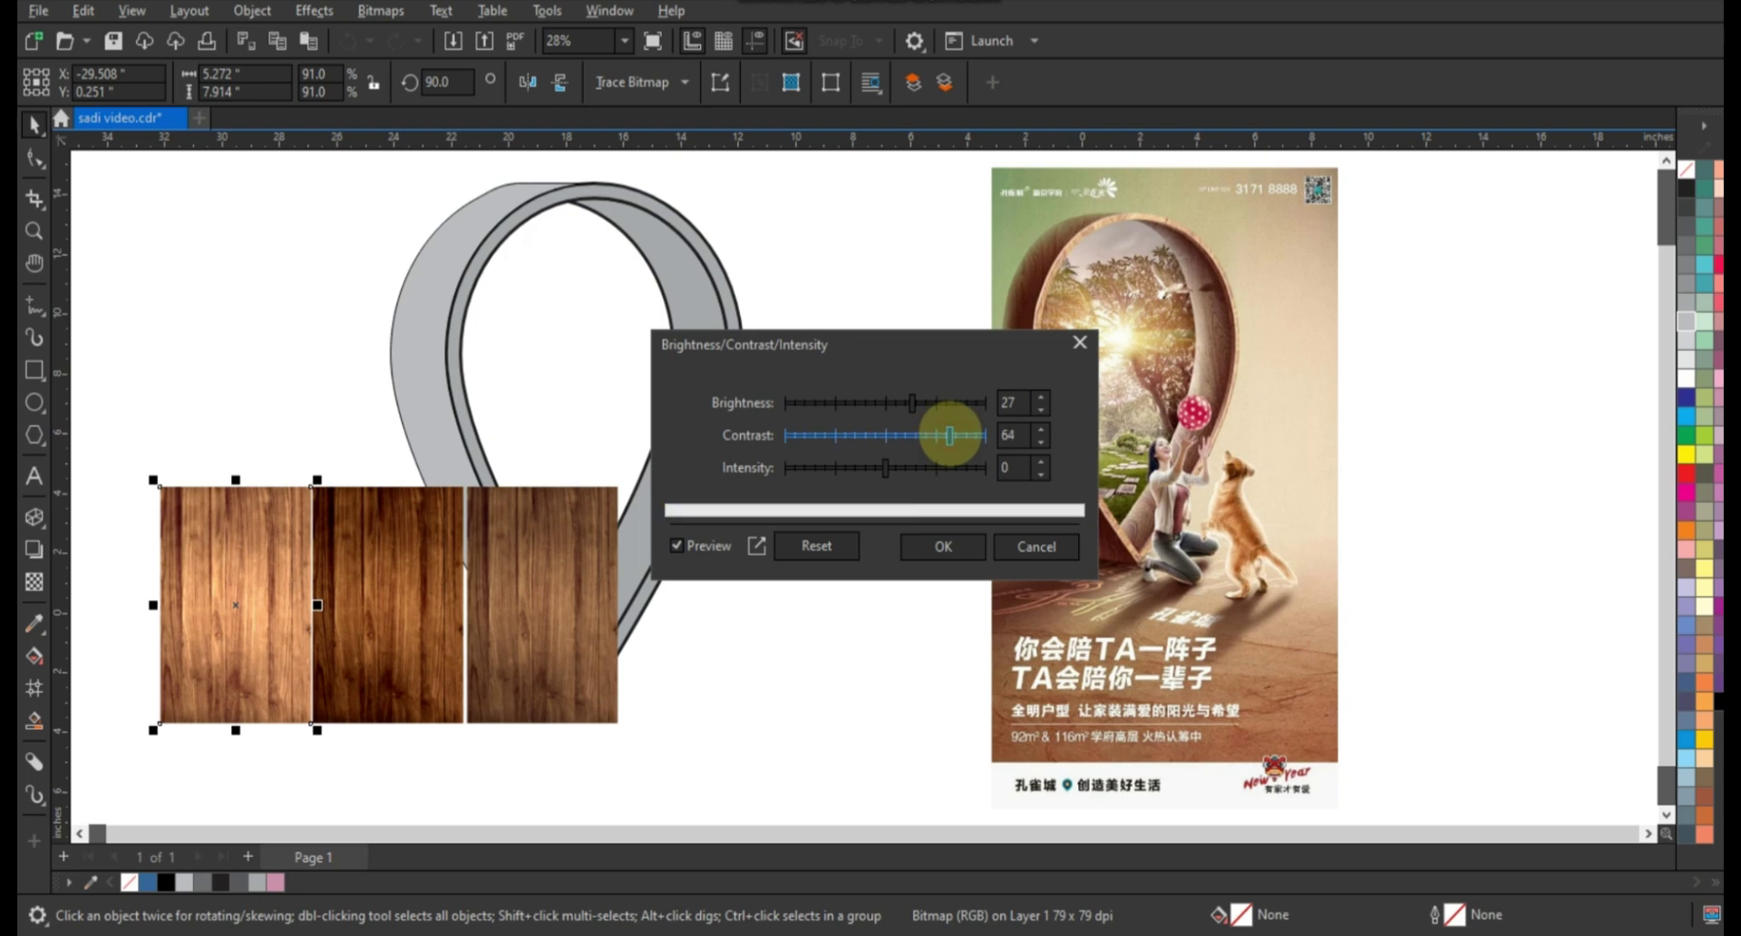
Apply the left panel's tone, then clip the third wood panel inside the pin's inner band, enlarged to cover it.
left_click(925, 545)
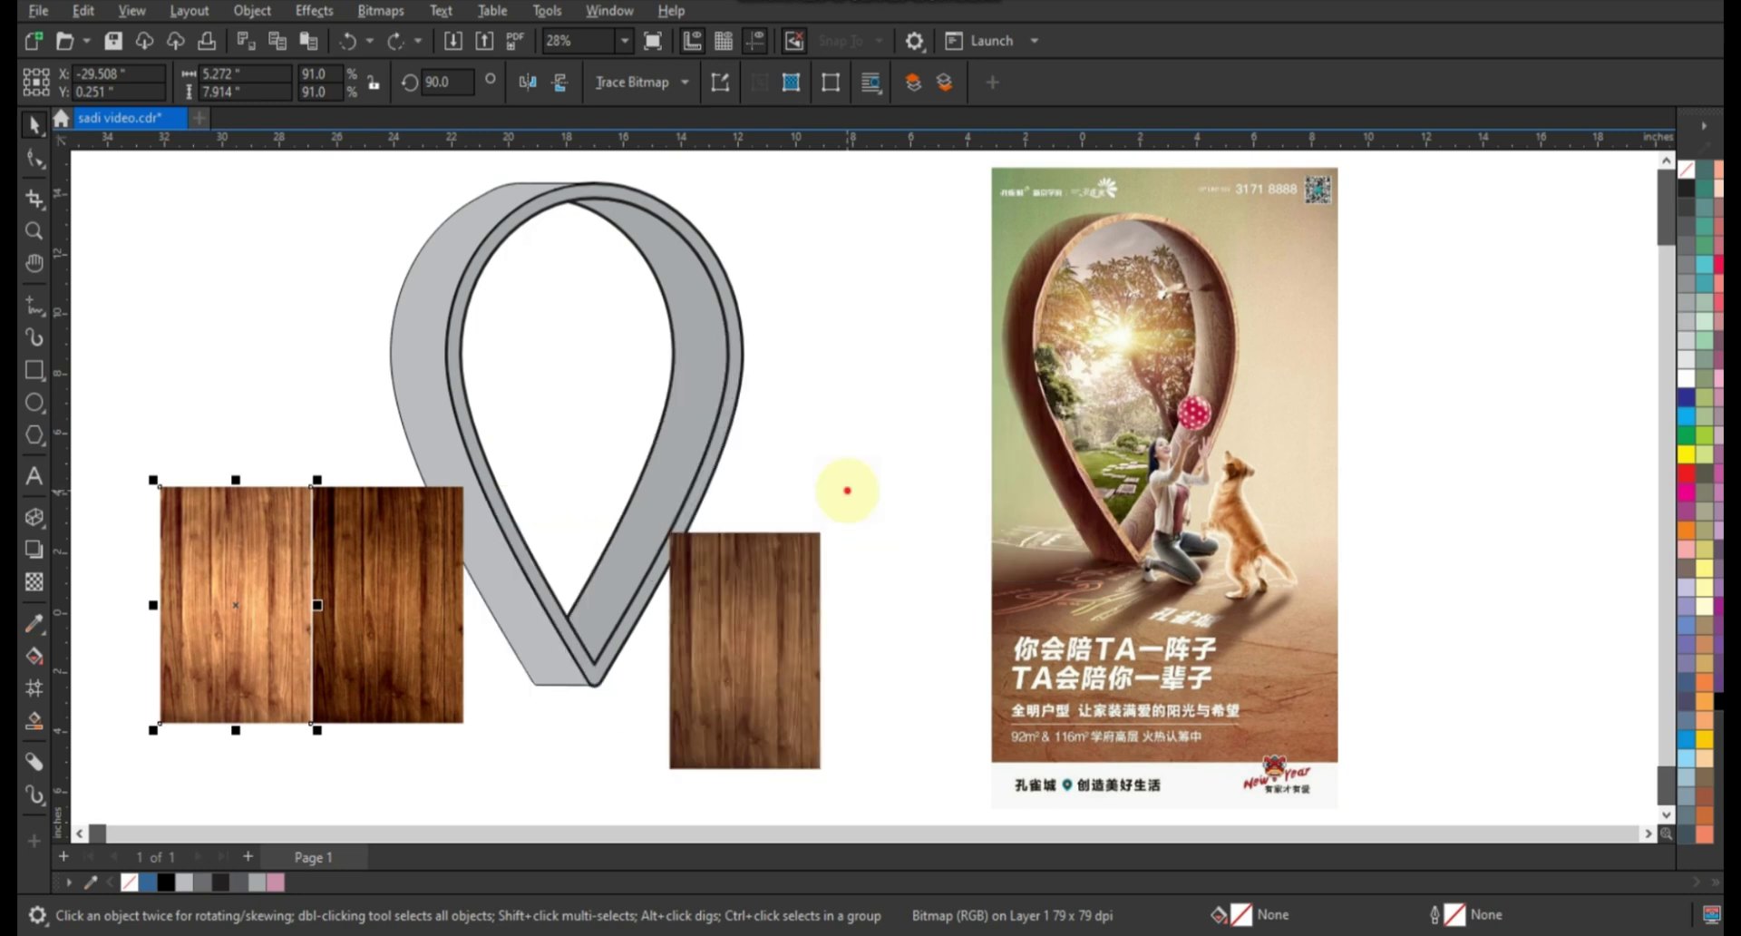
right_click(791, 602)
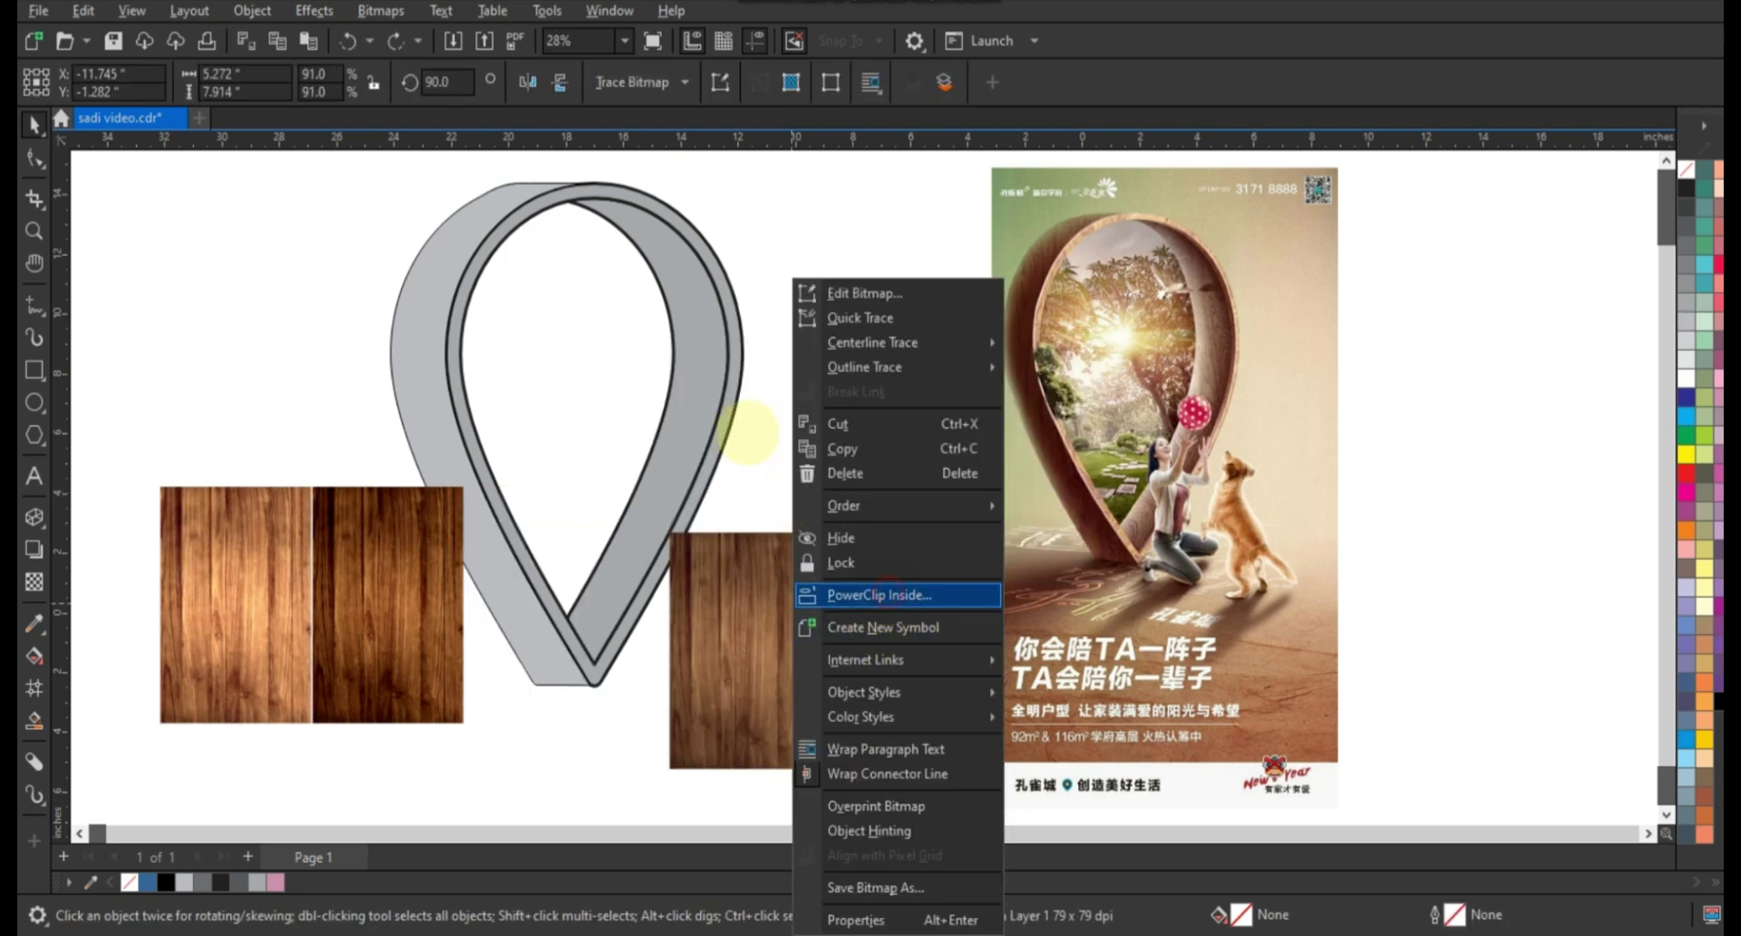
left_click(884, 594)
left_click(699, 388)
right_click(709, 389)
left_click(731, 277)
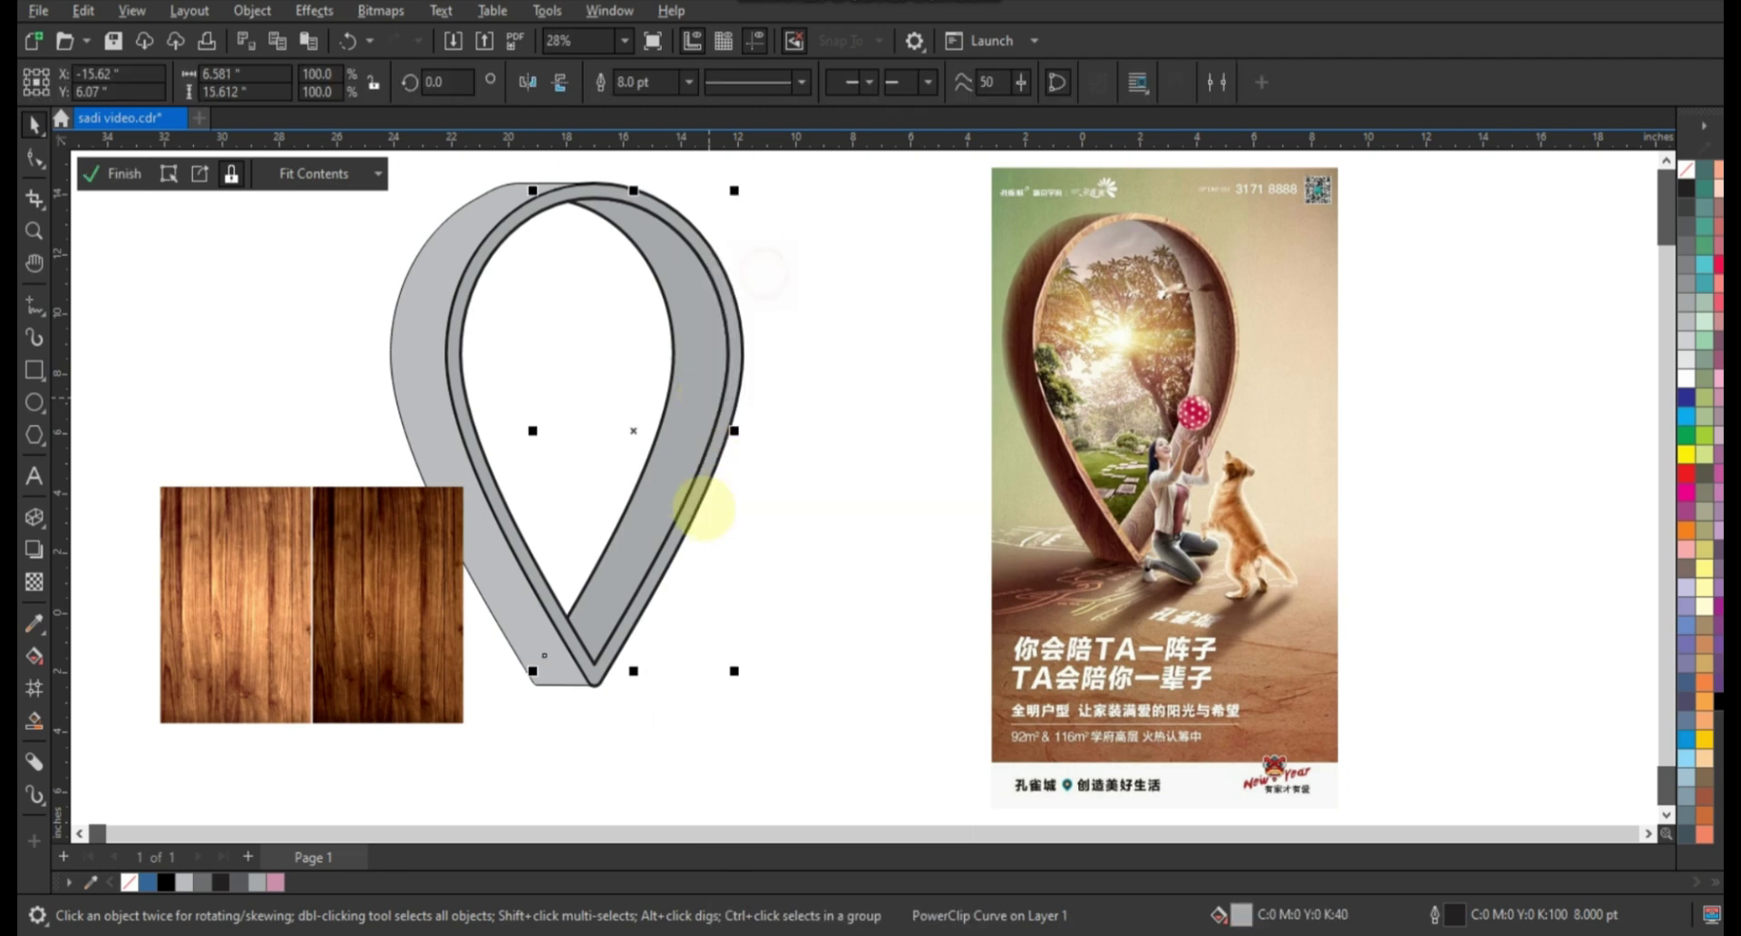
left_click(710, 568)
left_click_drag(668, 532, 442, 194)
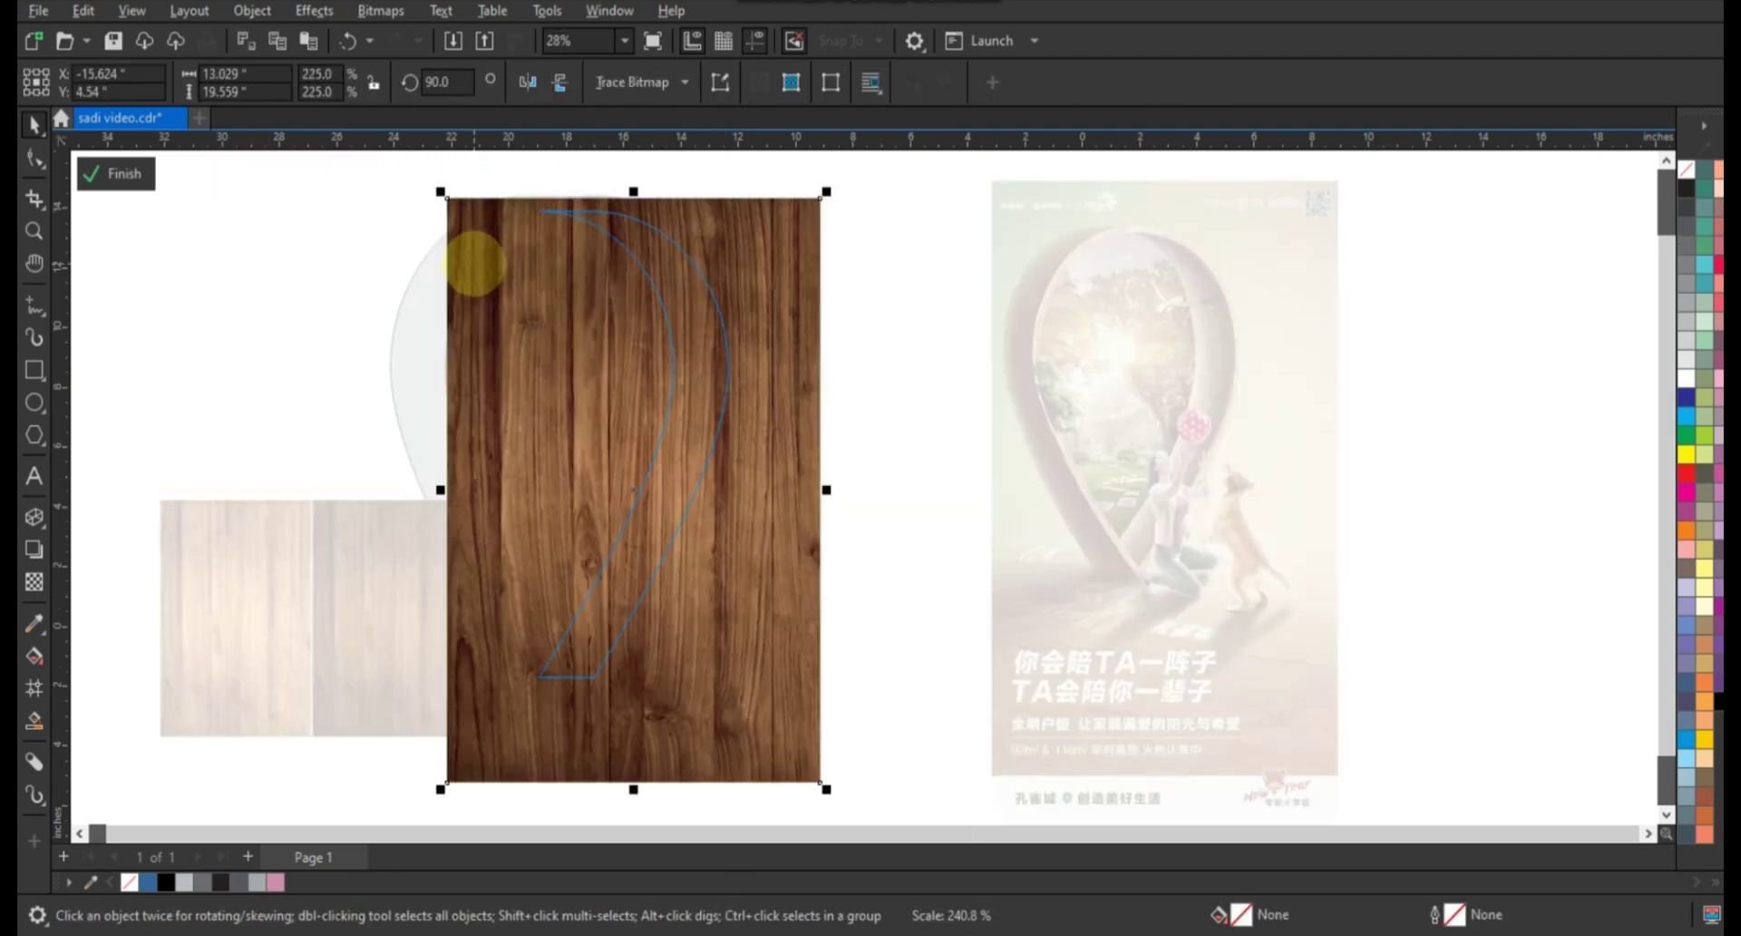
right_click(508, 243)
left_click(548, 254)
left_click(904, 433)
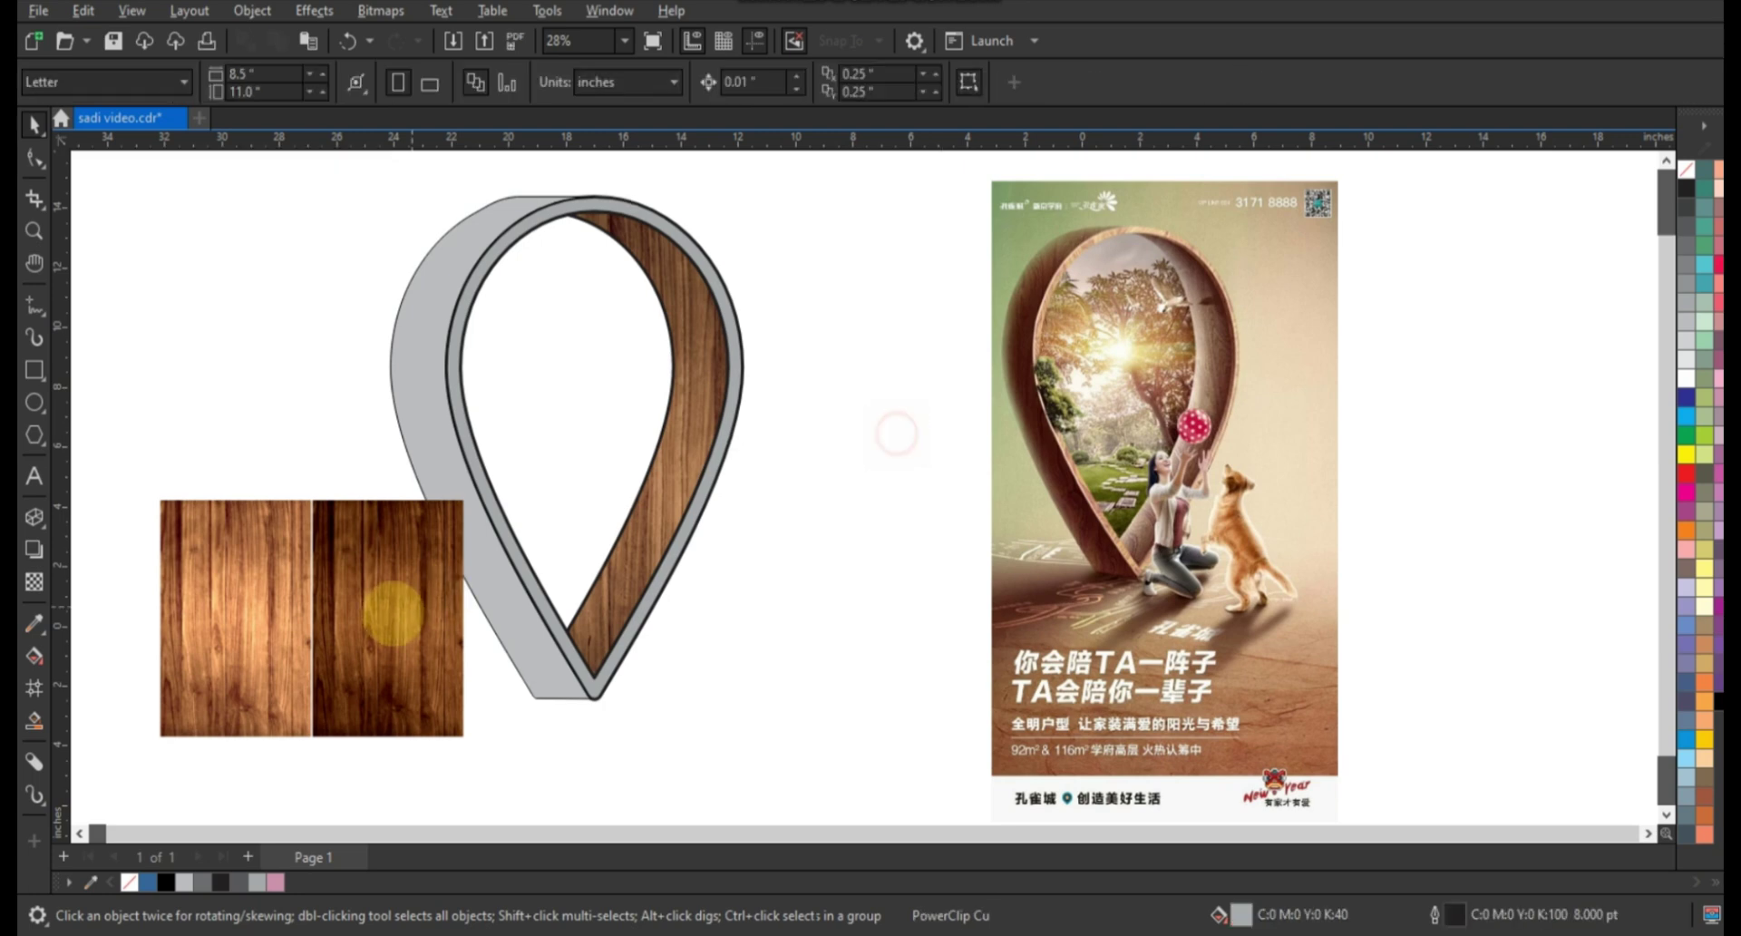
Clip the darker wood panel inside the pin's outer band, scaled up to cover the whole band.
right_click(392, 613)
left_click(454, 590)
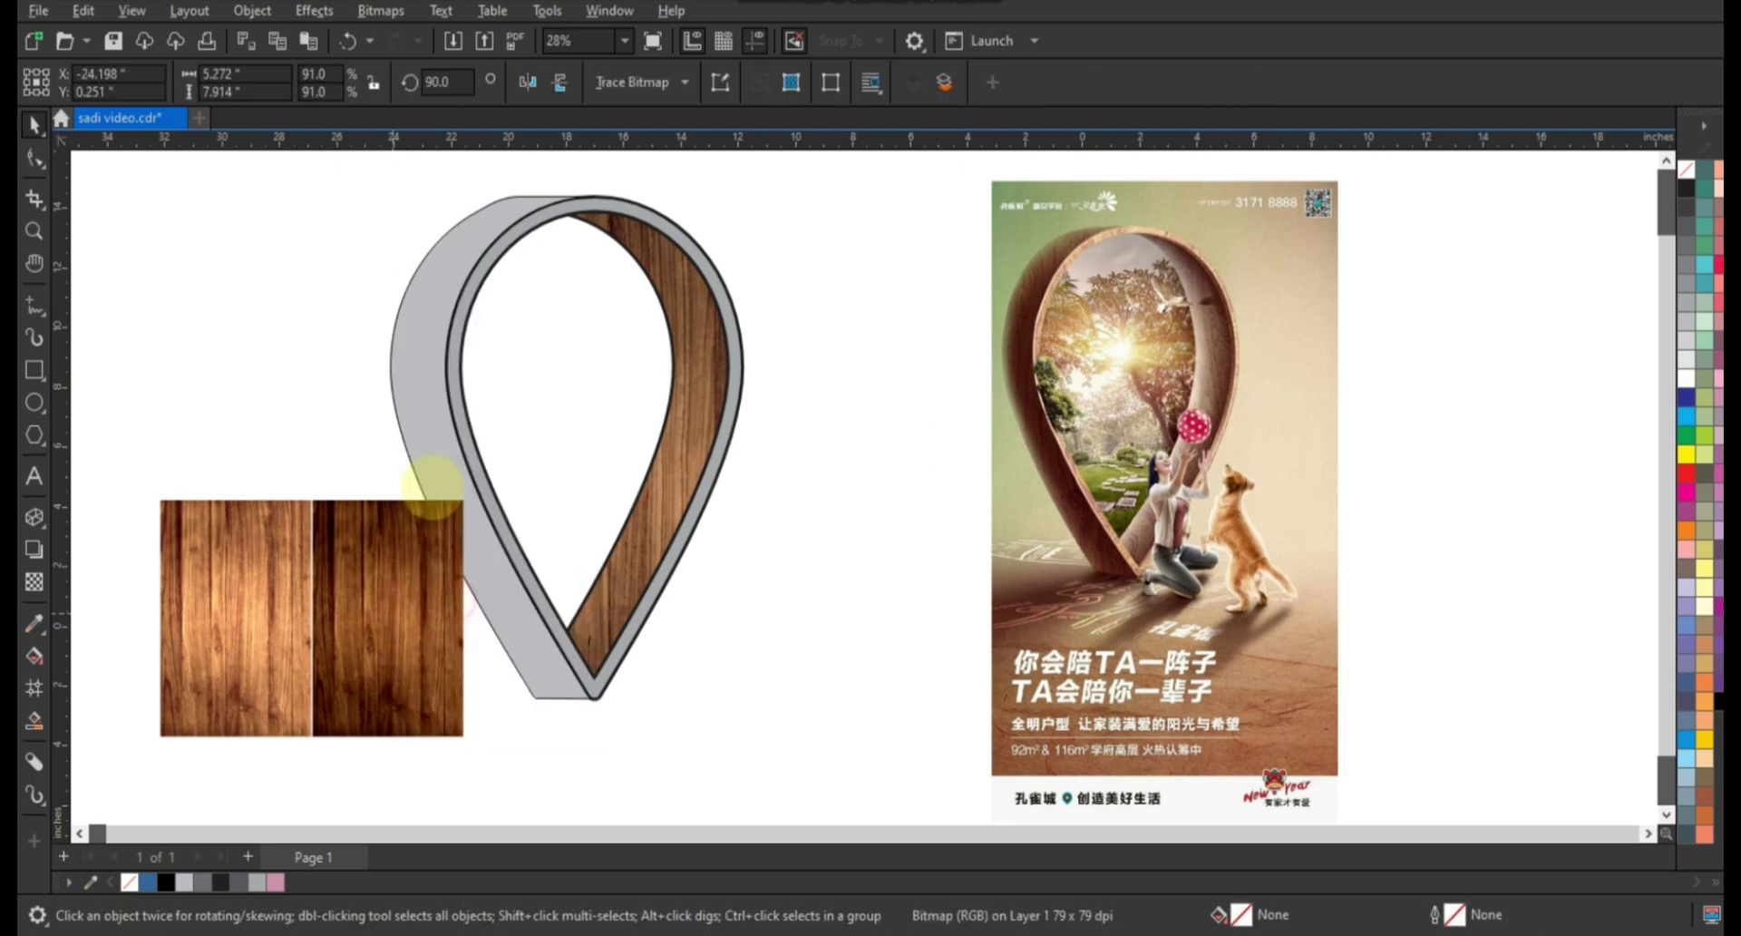
left_click(424, 487)
right_click(428, 490)
left_click(494, 276)
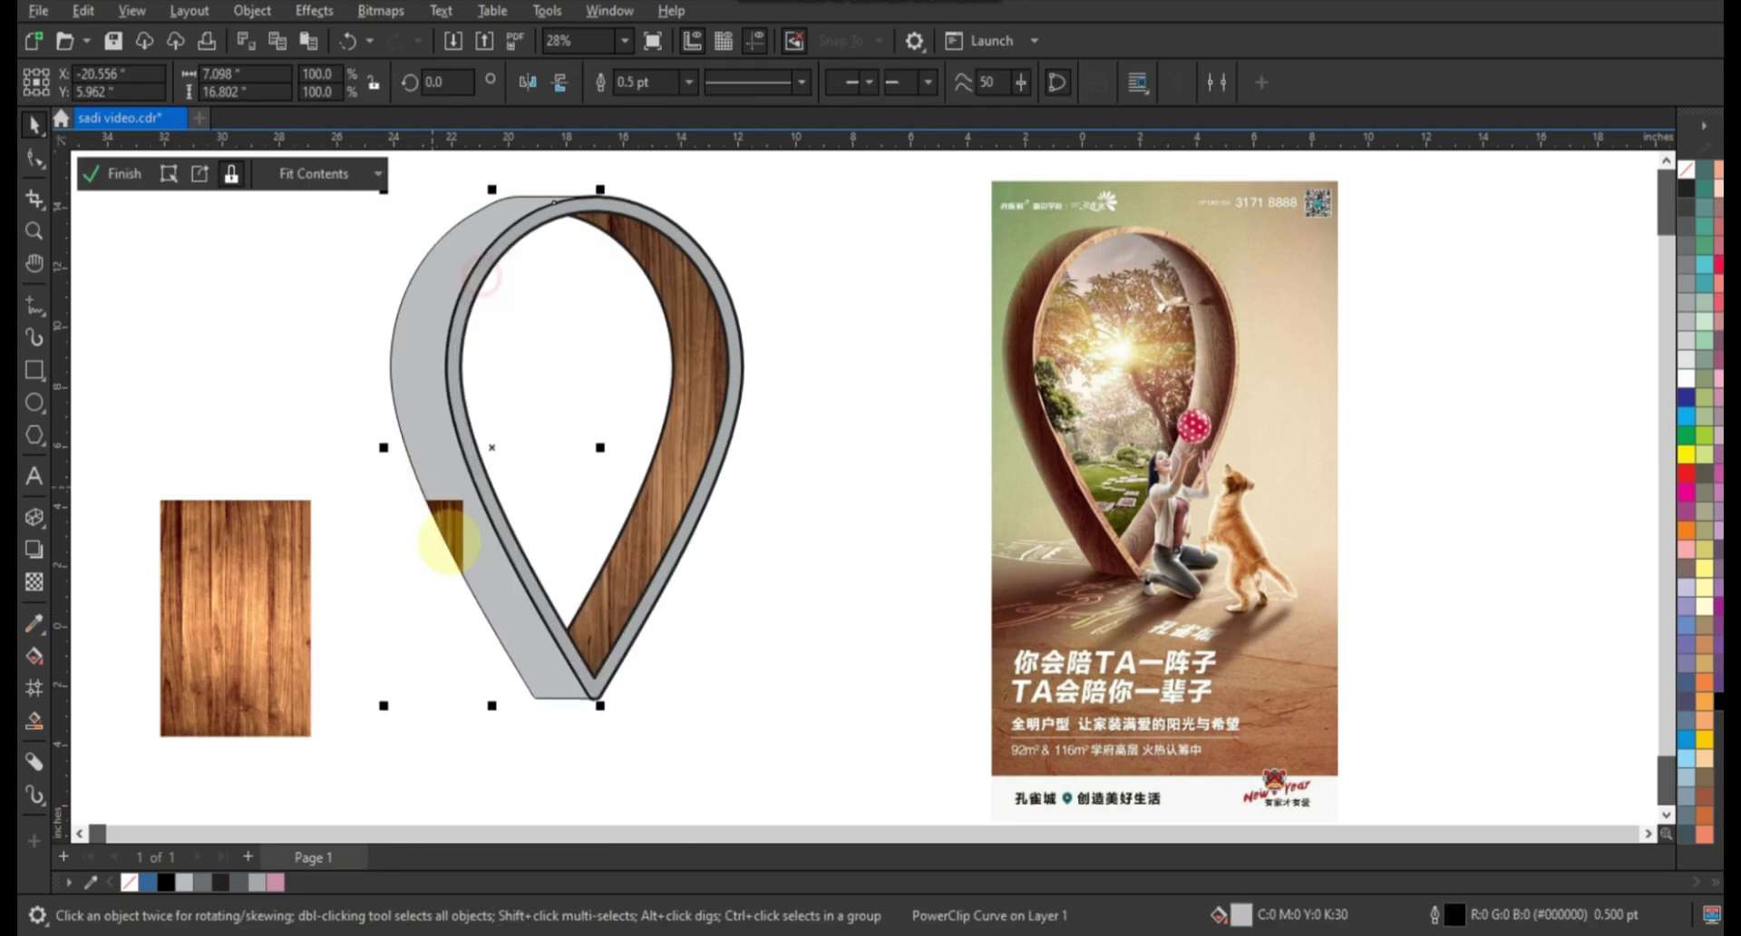
left_click_drag(469, 493, 692, 152)
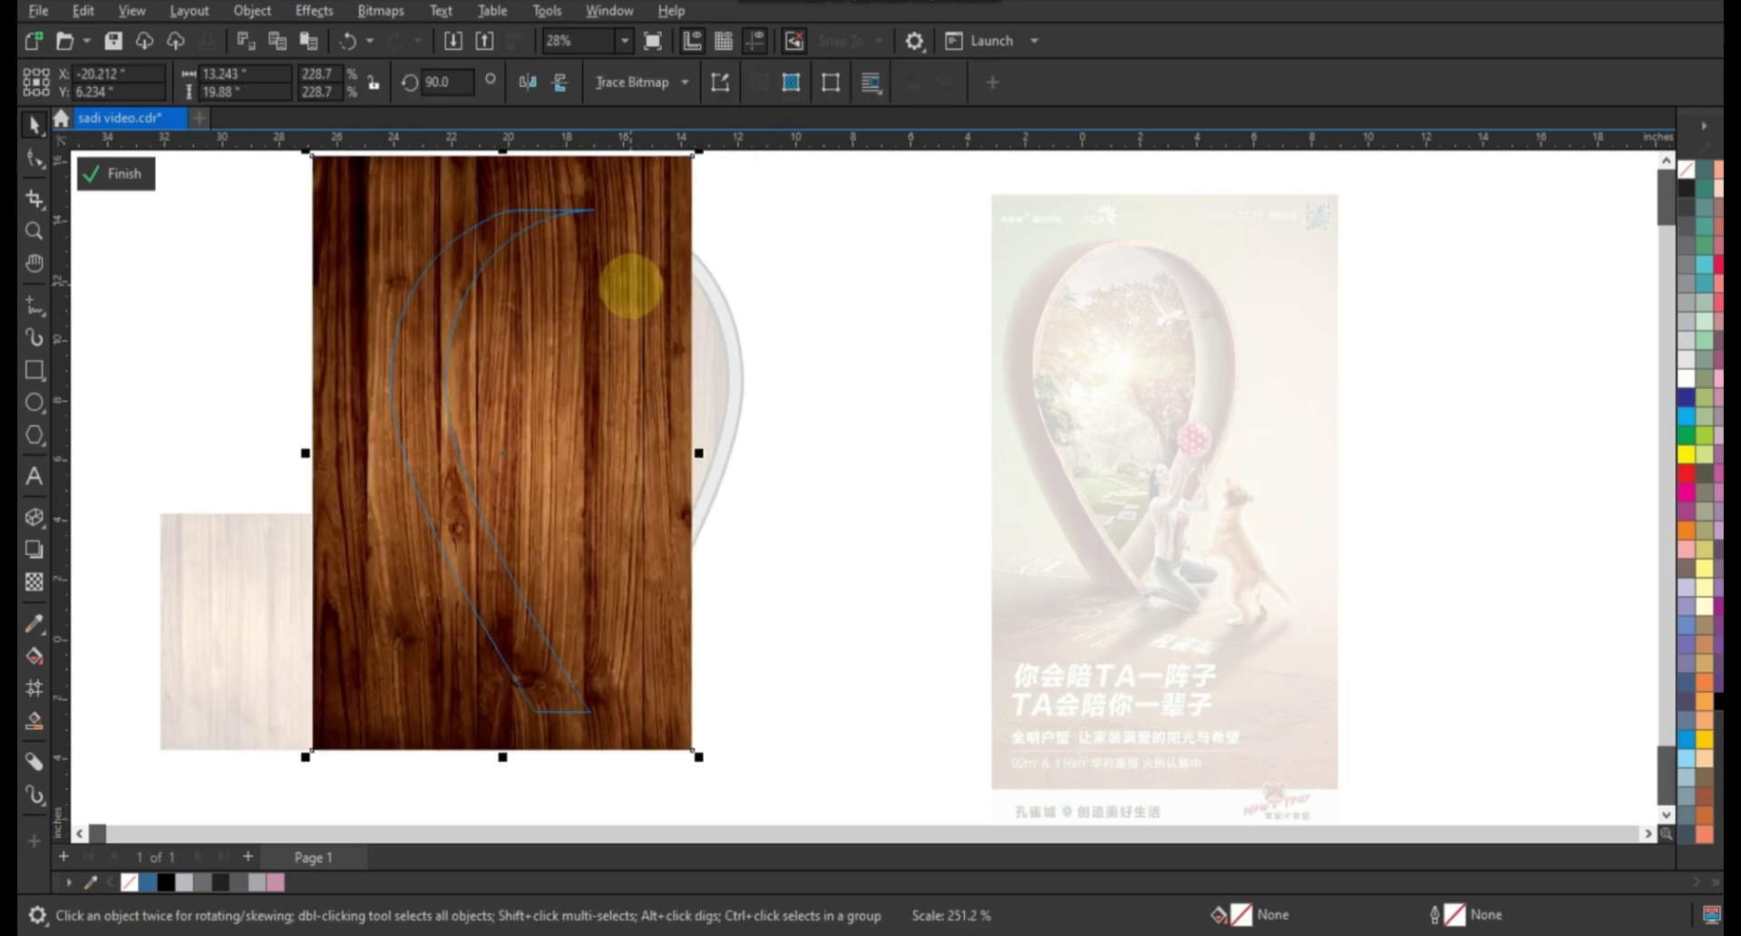
right_click(645, 276)
left_click(682, 269)
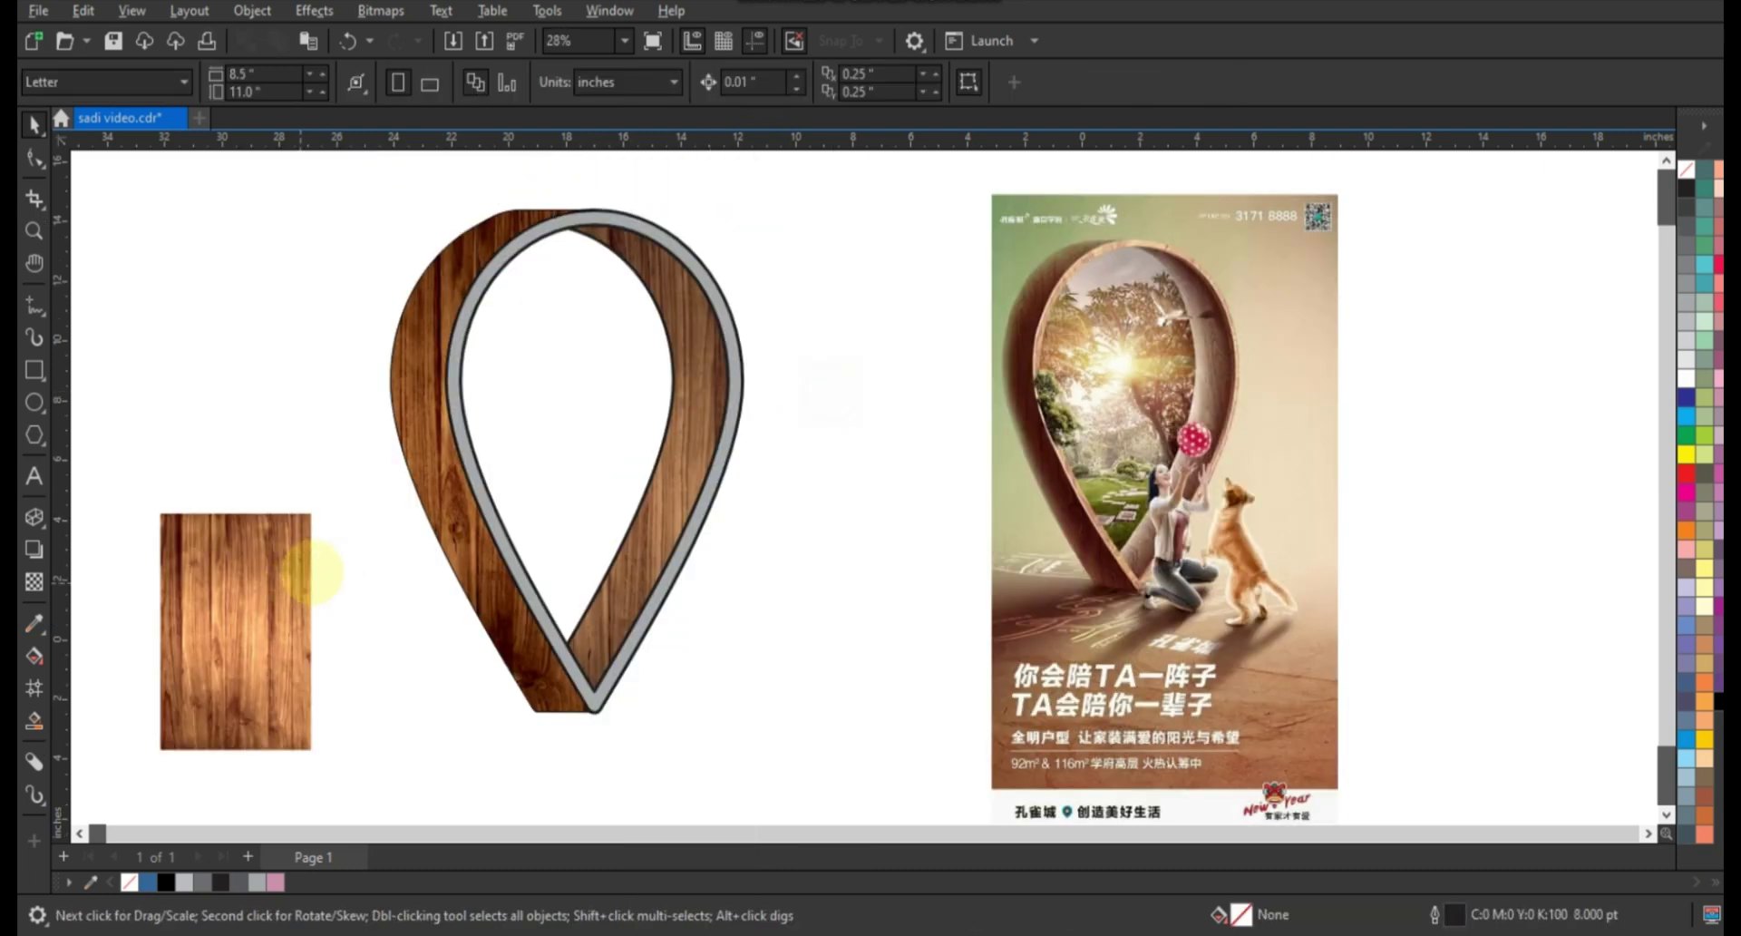
Re-edit the wood-filled band's PowerClip contents, then undo to restore the wood bitmap.
right_click(314, 555)
left_click(381, 591)
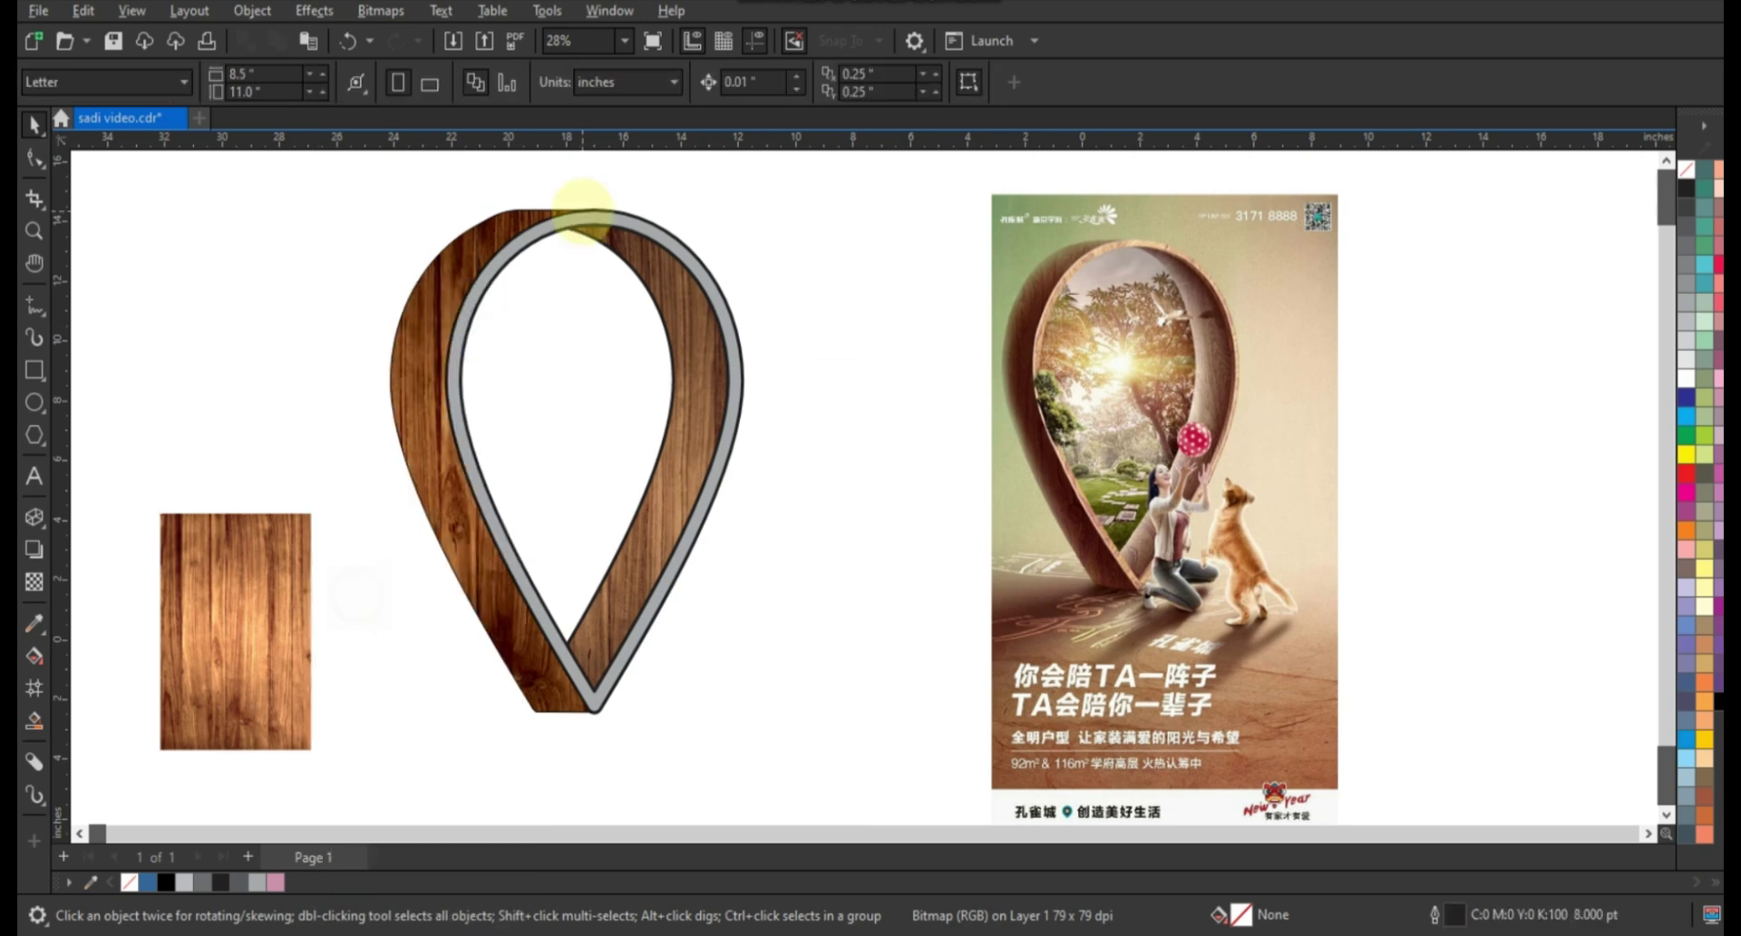
left_click(582, 213)
right_click(583, 214)
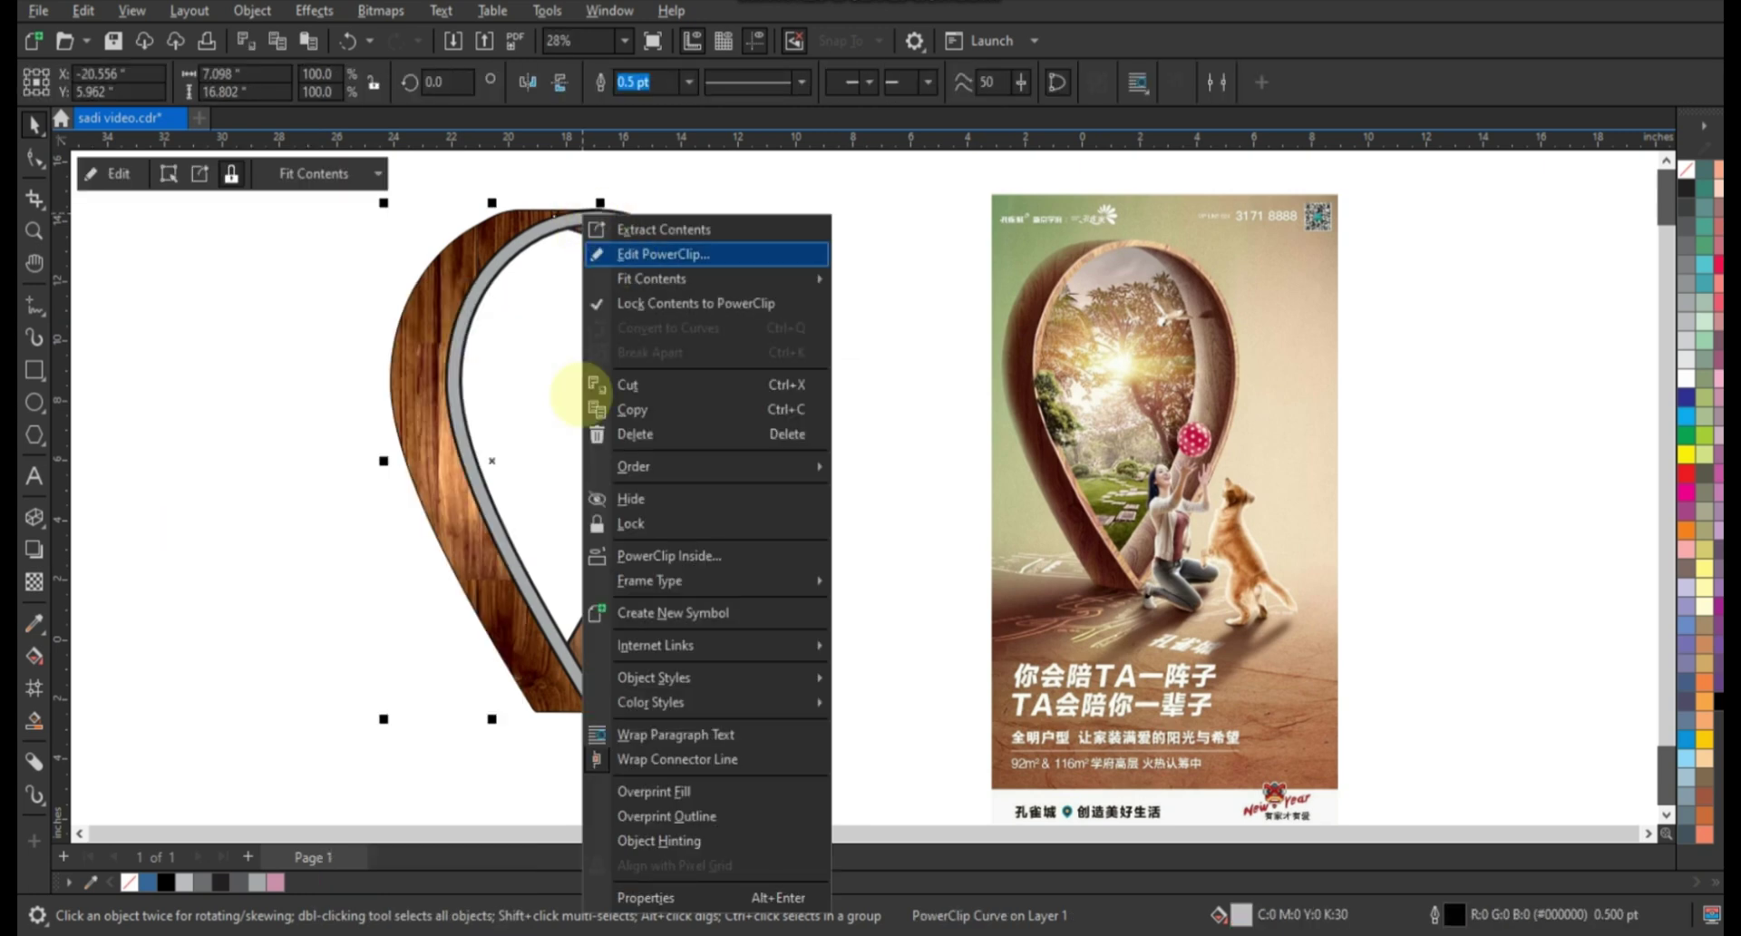
key("Return")
left_click(823, 466)
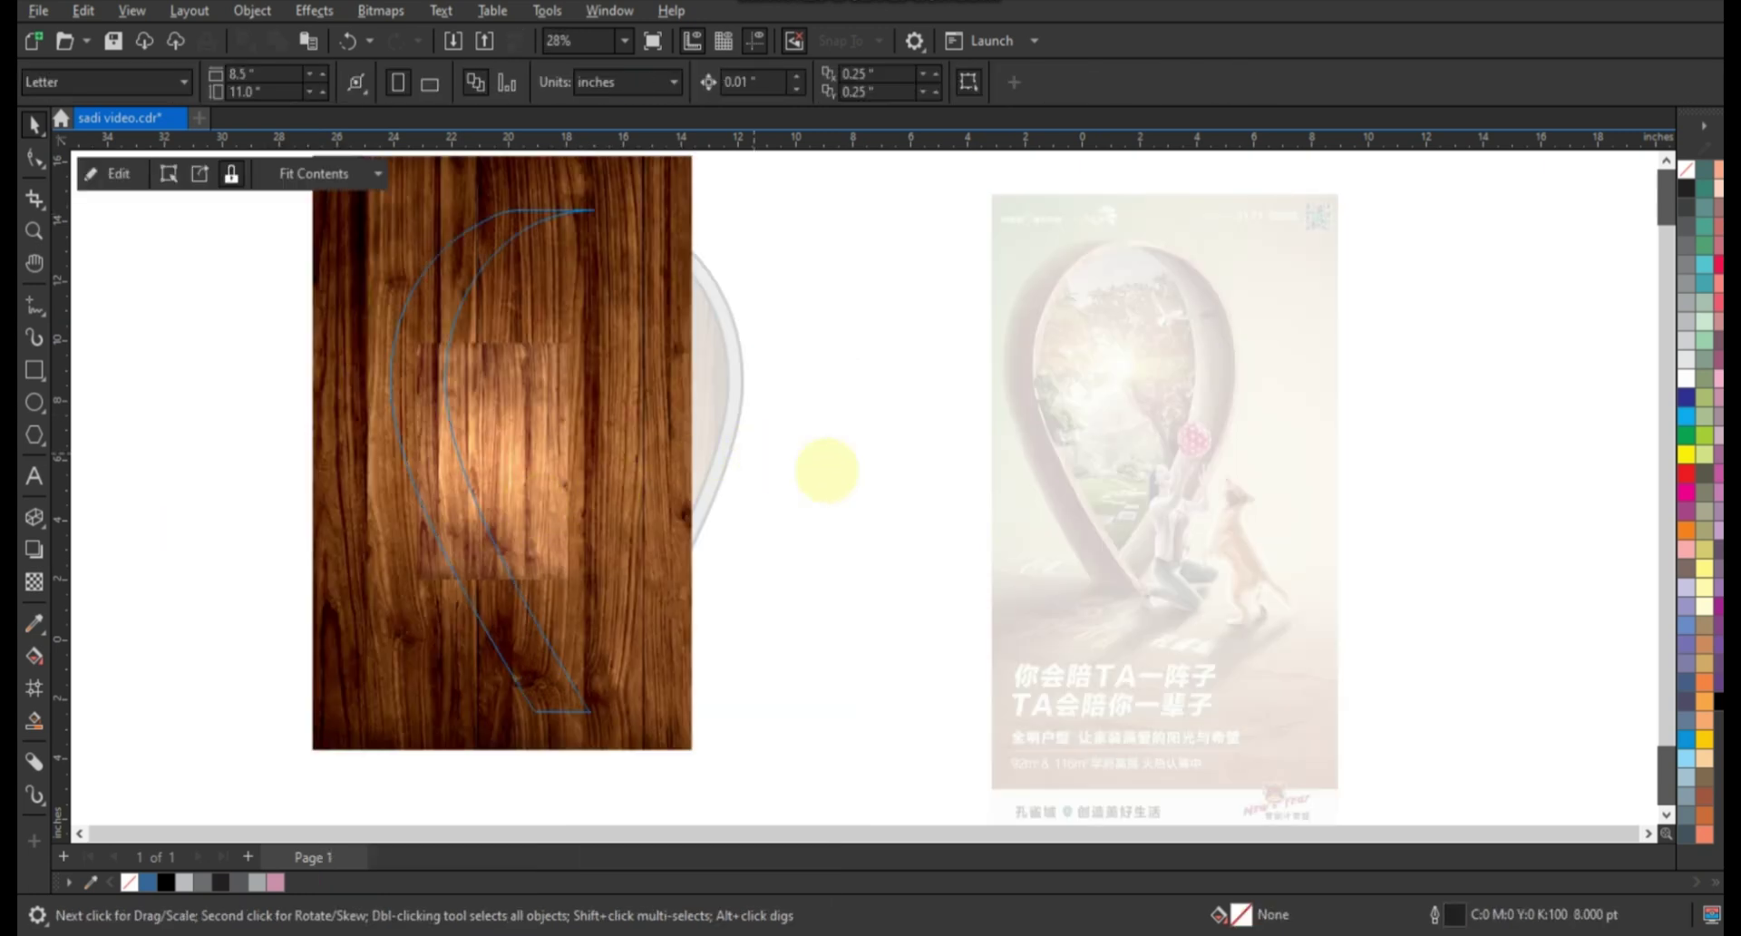
key("ctrl+z")
PowerClip the wood bitmap inside the teardrop and enlarge it to cover the shape.
right_click(206, 598)
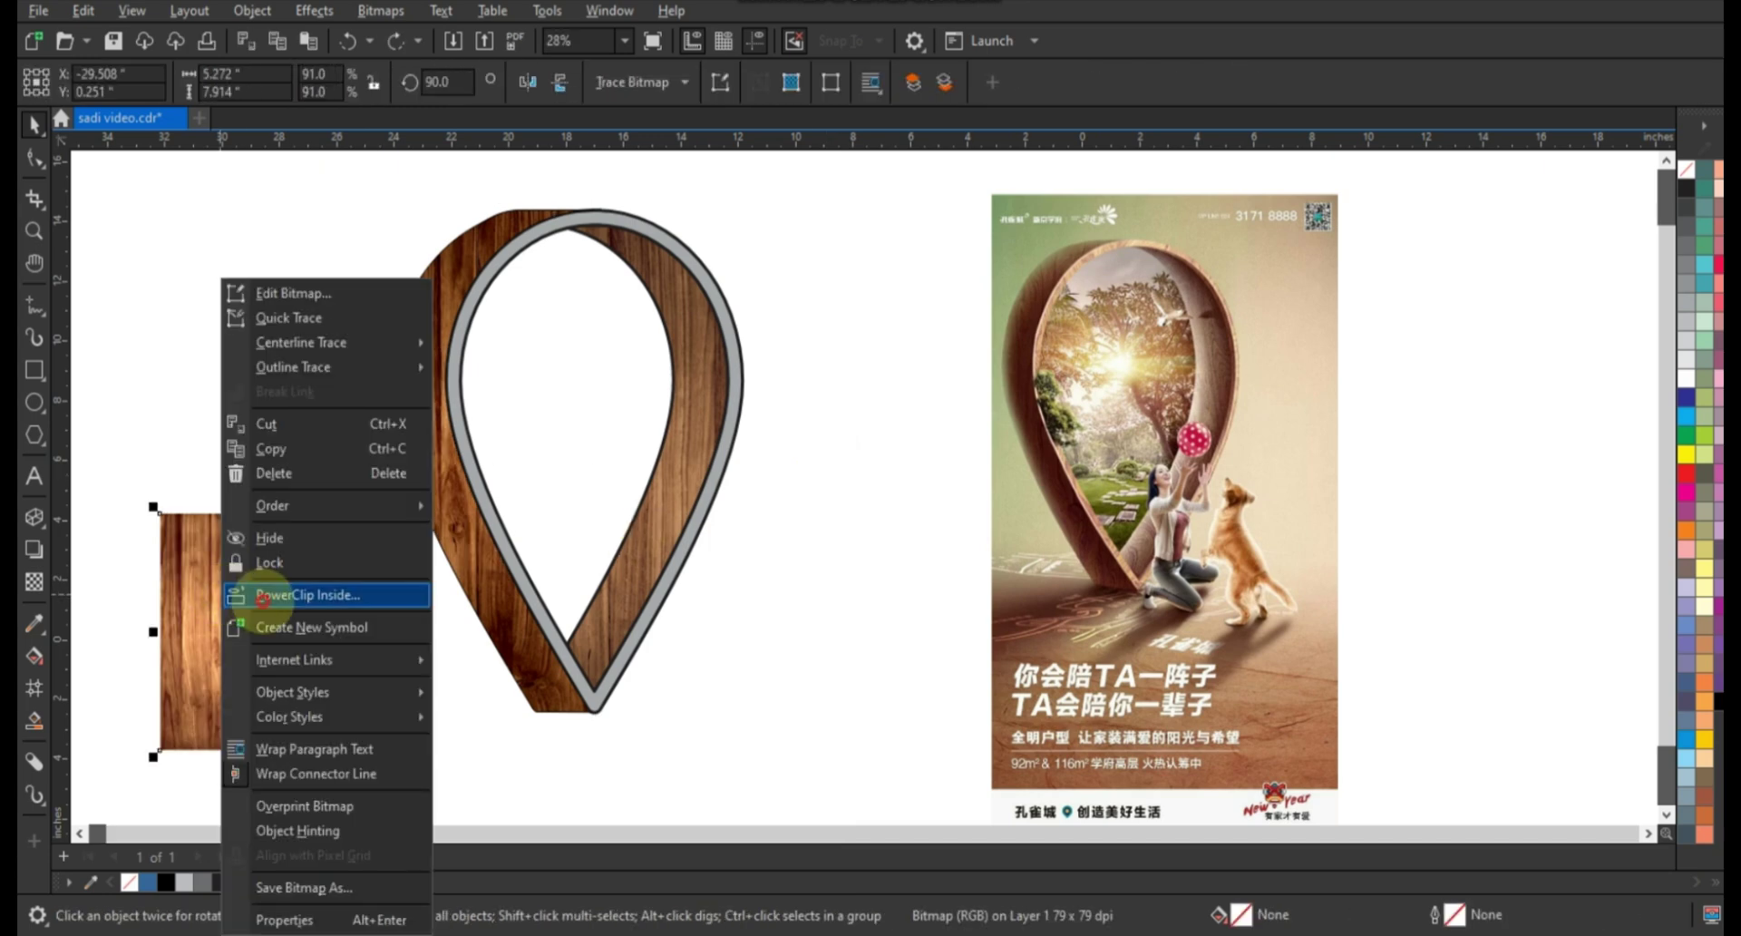
left_click(670, 252)
right_click(669, 243)
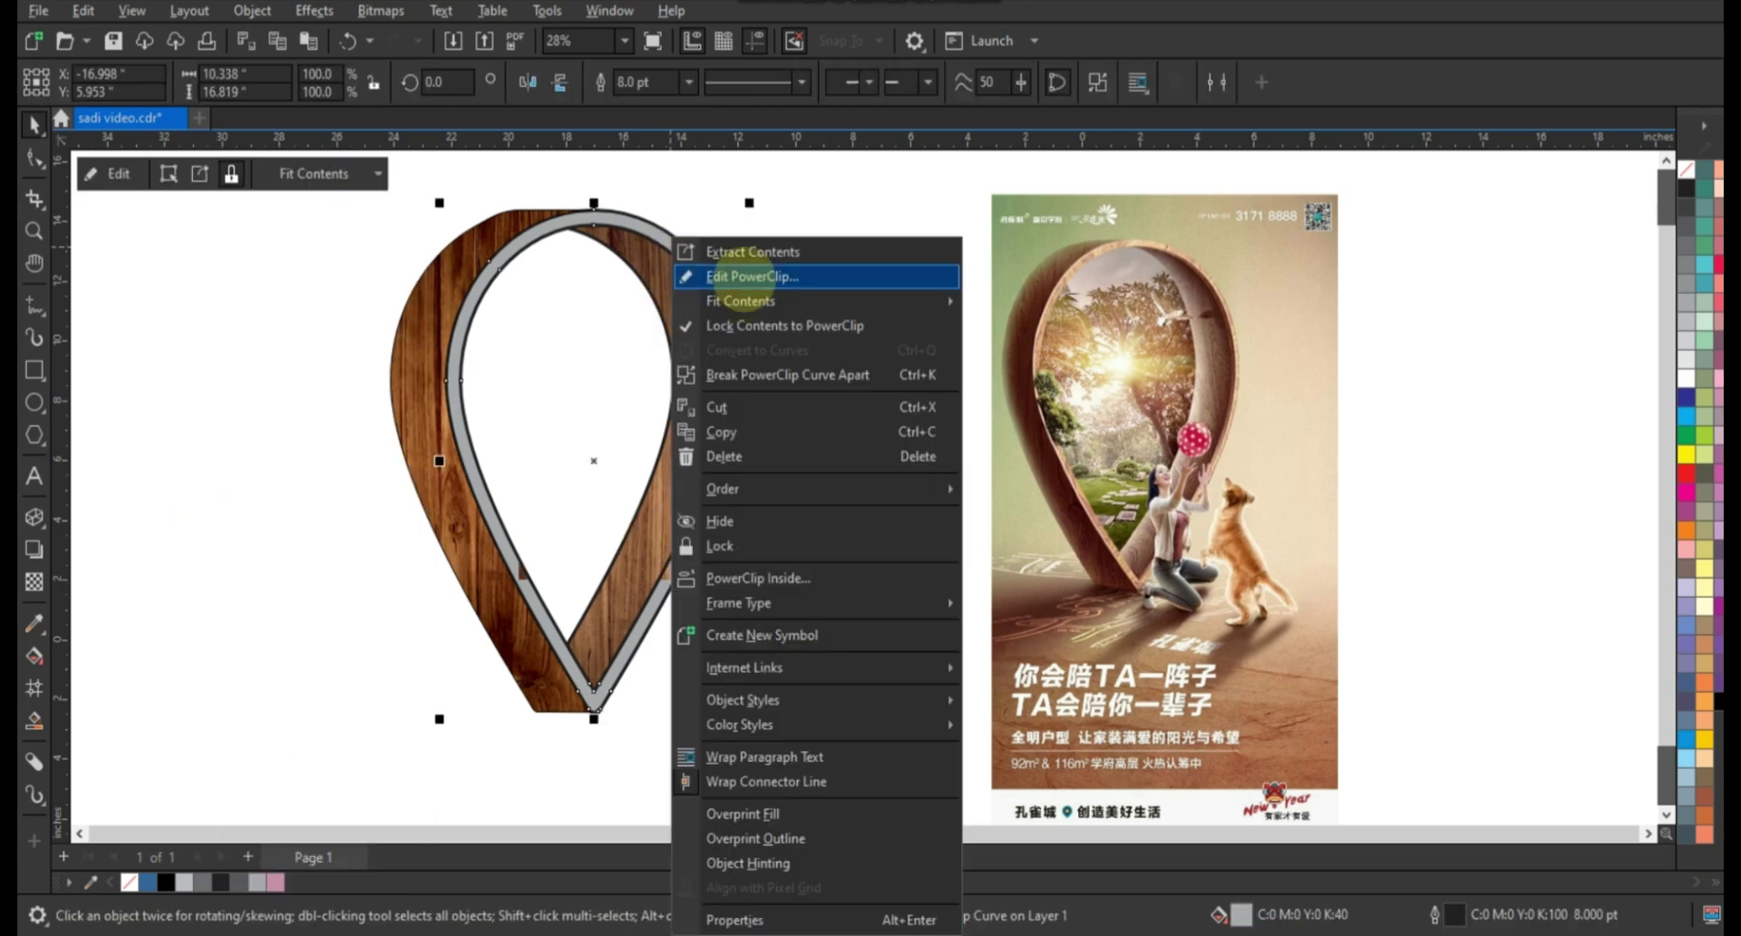
left_click(746, 279)
left_click(663, 571)
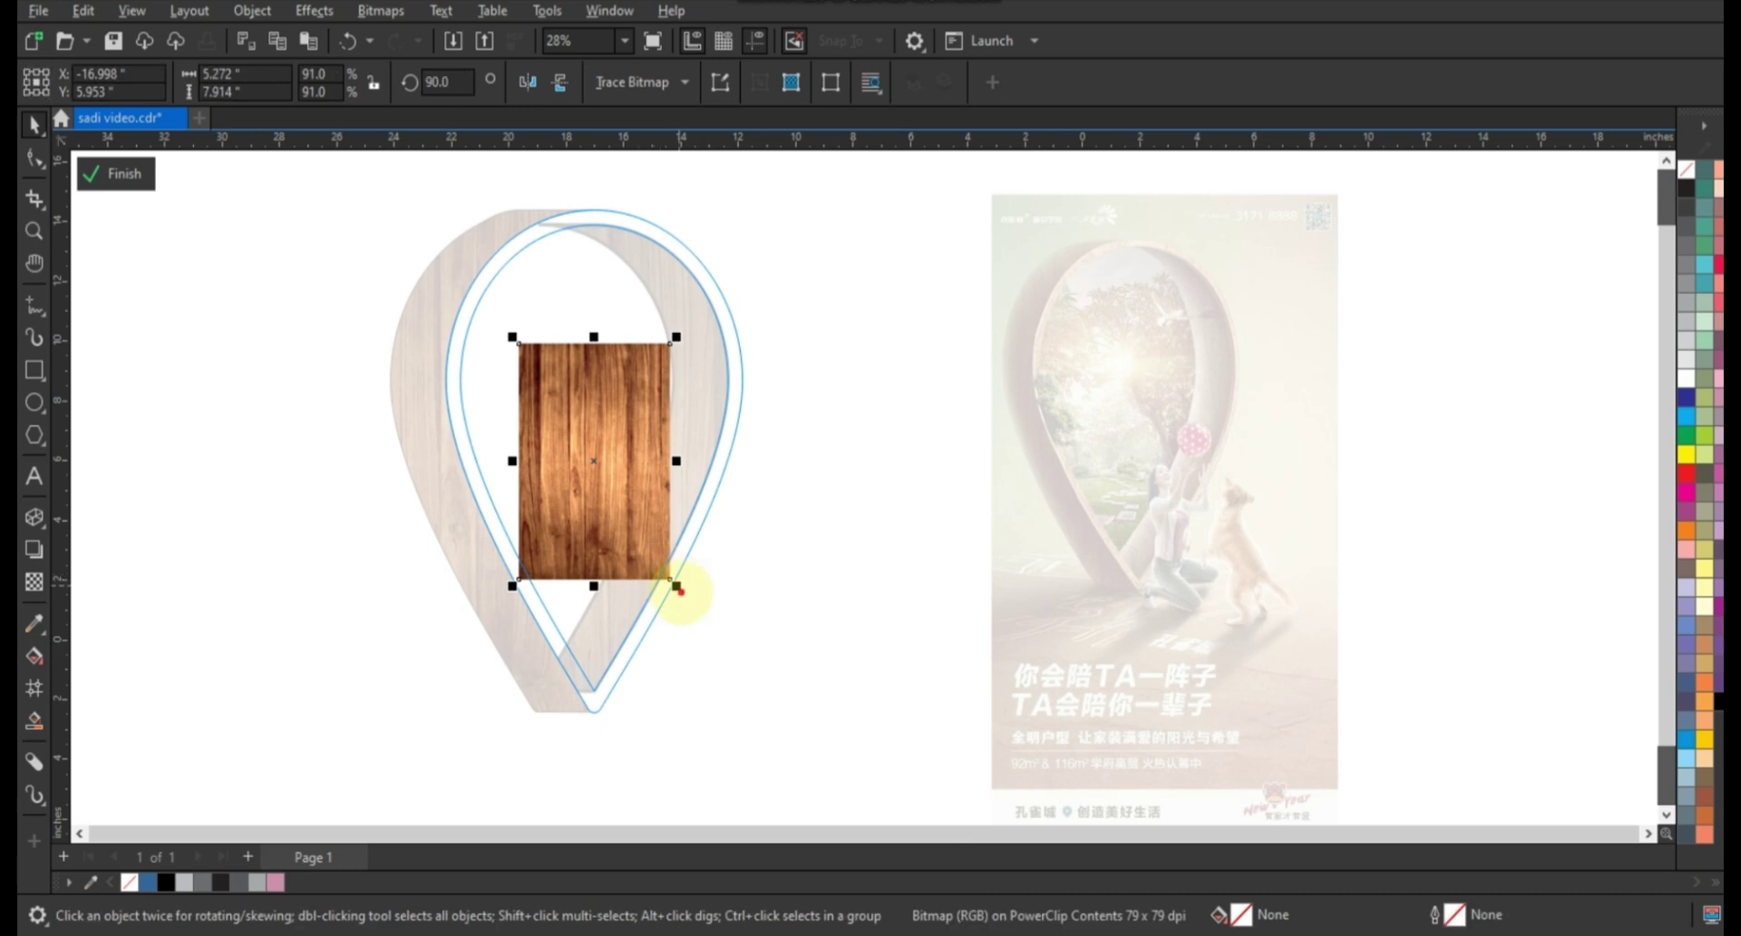
mouse_move(669, 578)
left_mouse_down()
mouse_move(783, 757)
mouse_move(775, 736)
left_mouse_up()
right_click(699, 381)
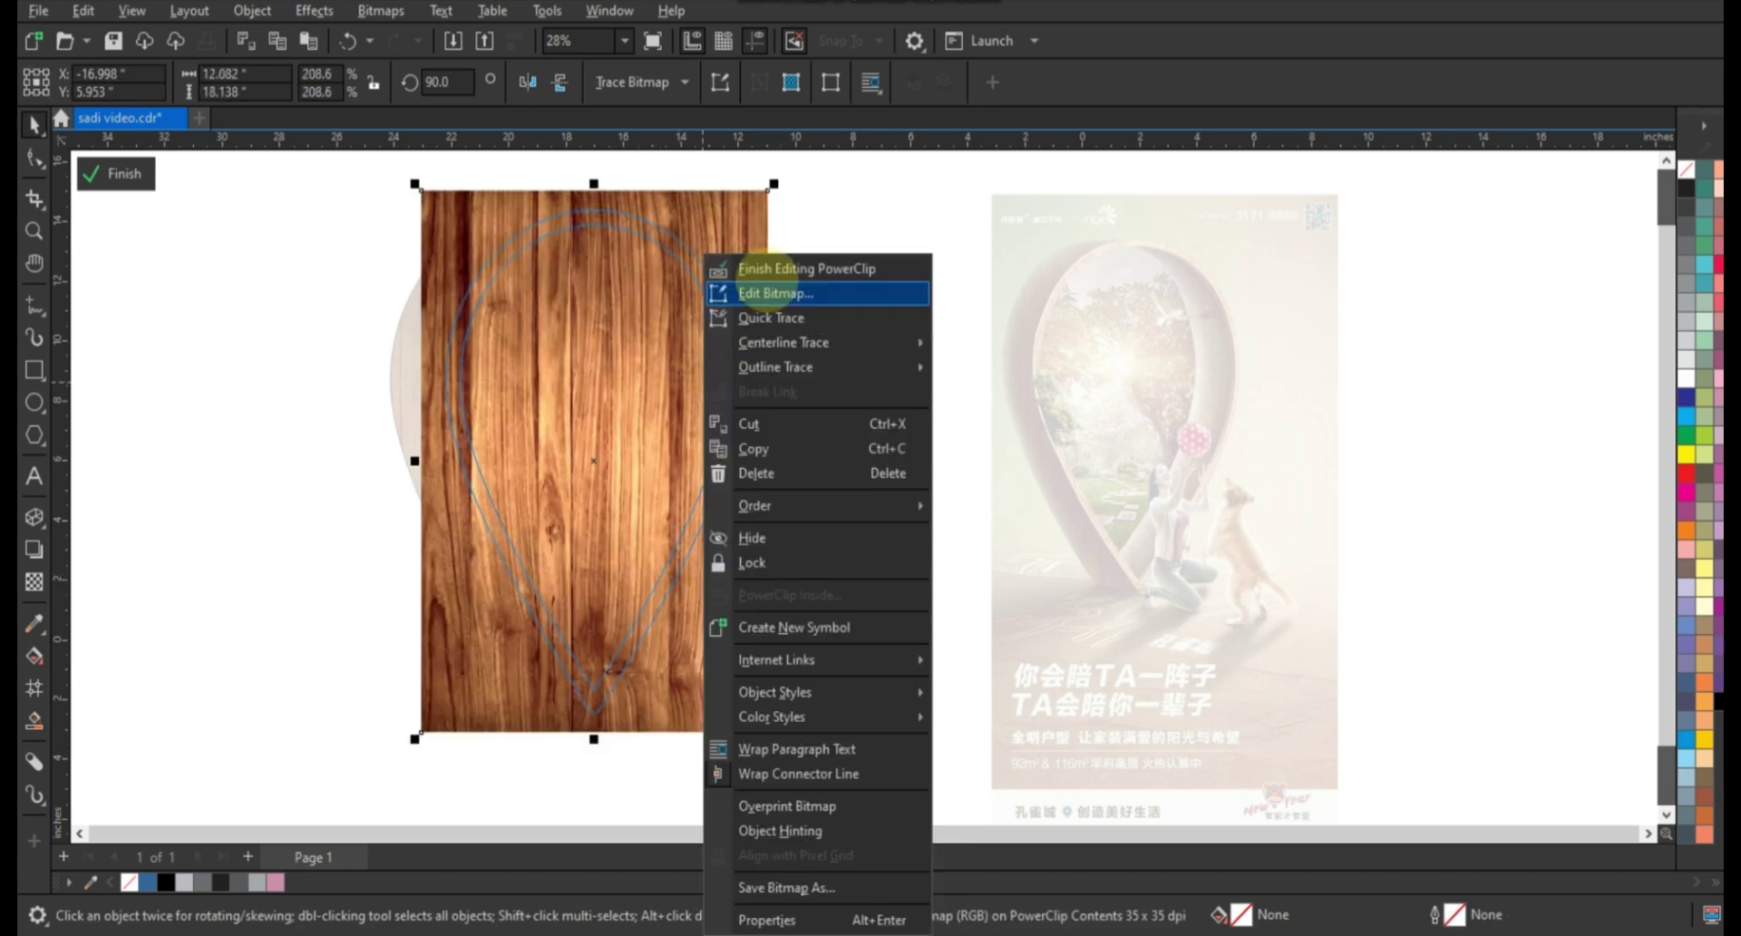
left_click(807, 268)
Remove the black outlines from the whole wooden teardrop.
left_click_drag(789, 193, 304, 737)
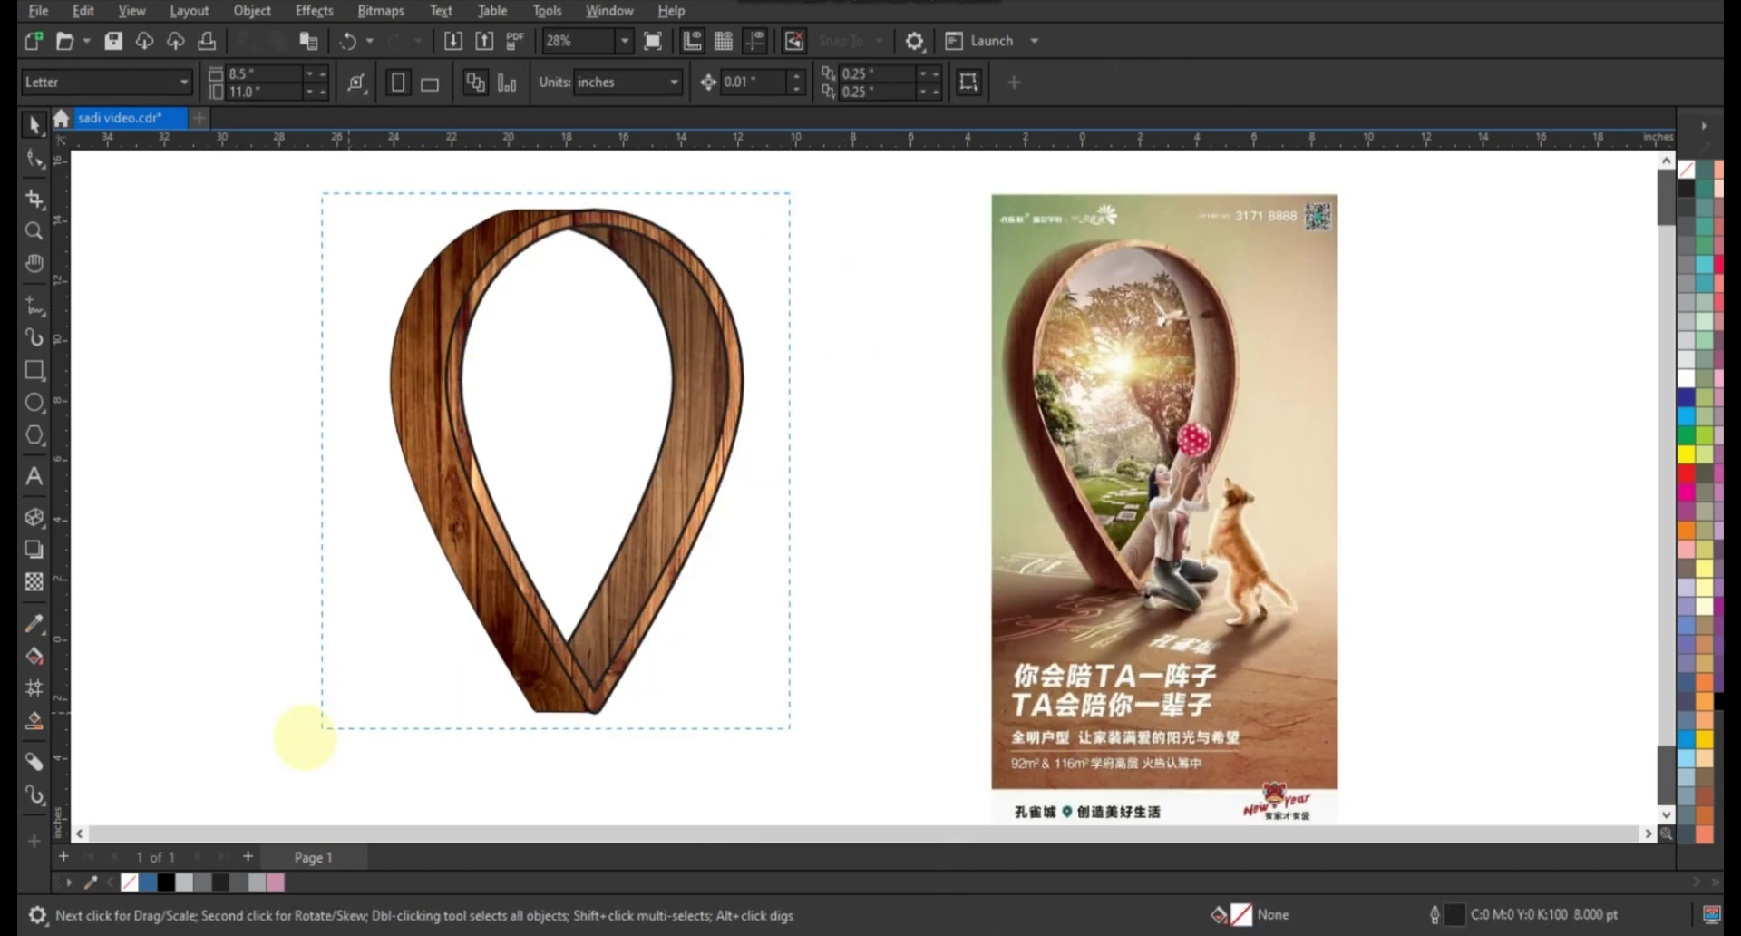
right_click(1687, 168)
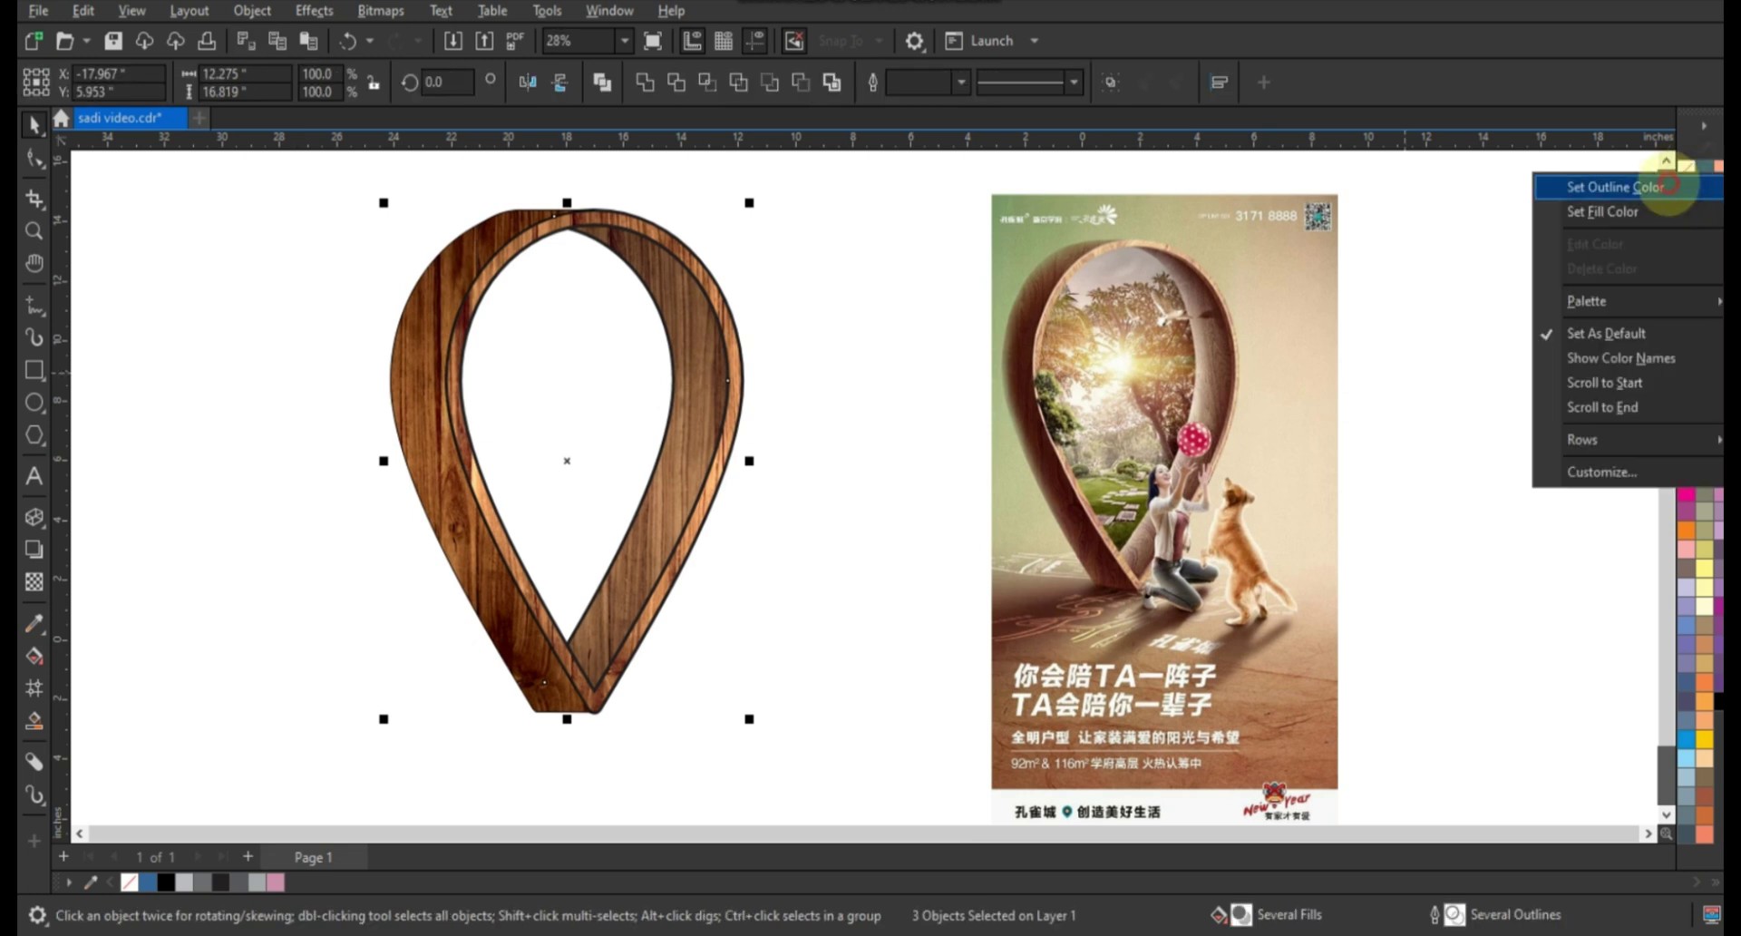
left_click(1668, 186)
left_click(919, 403)
Draw a rectangle around the pin, fill it with green sampled from the poster, and send it behind.
scroll(911, 542, "down", 1)
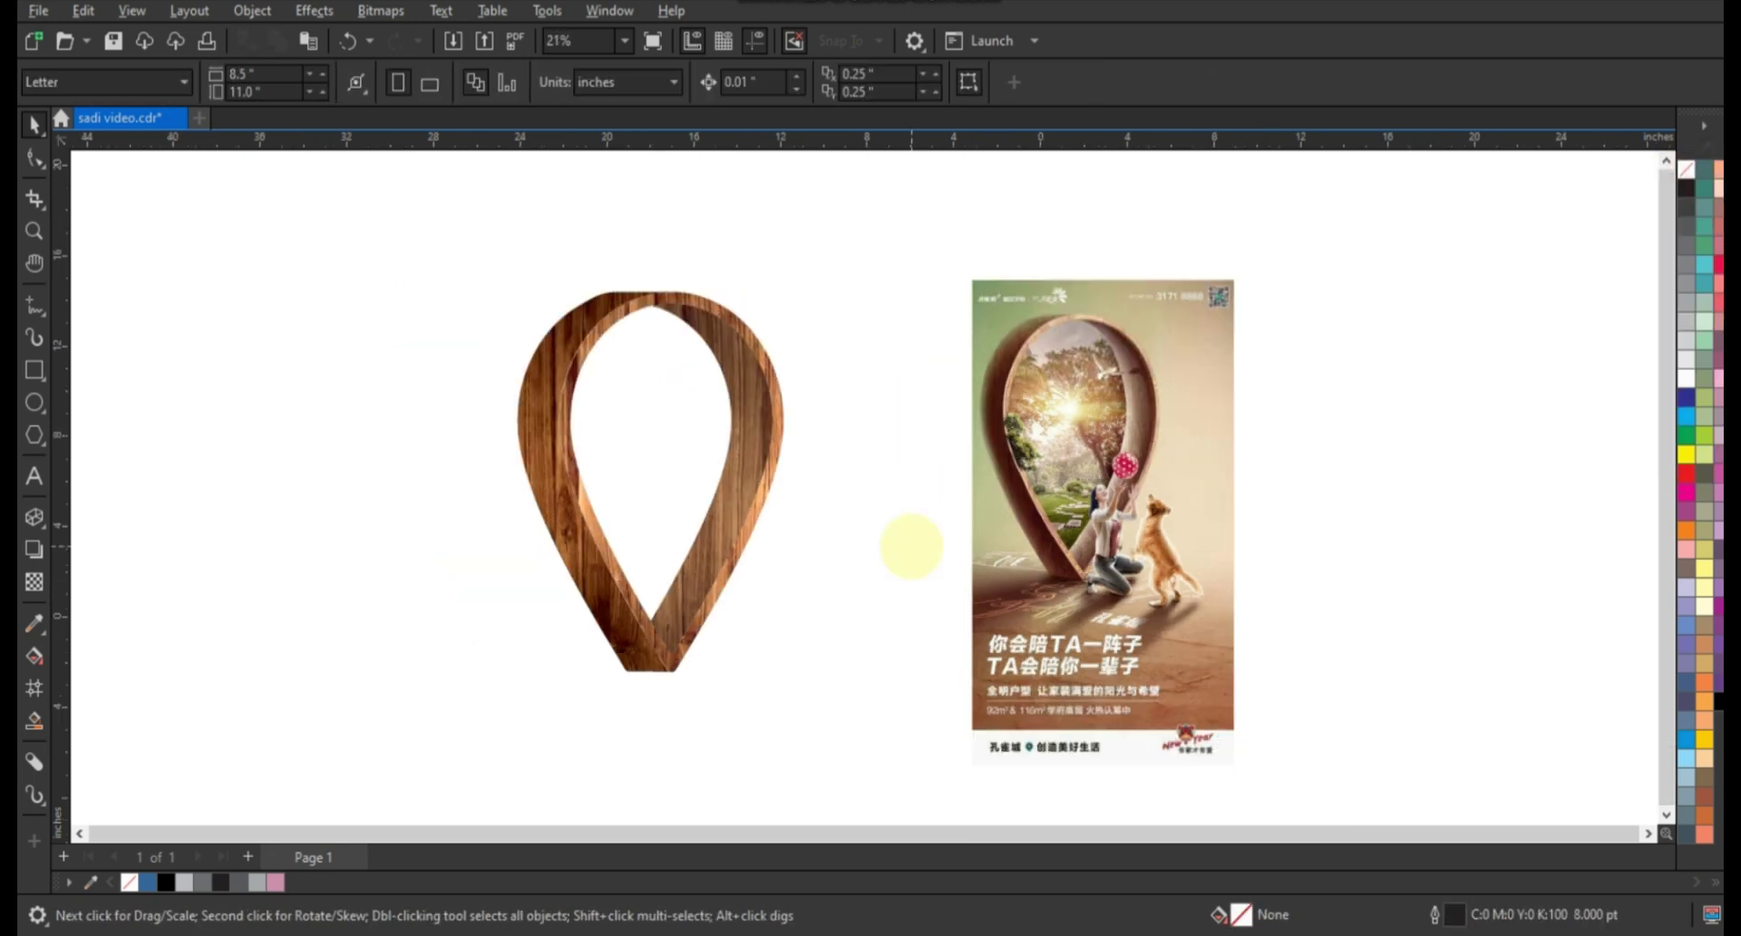
left_click_drag(491, 206, 829, 764)
left_click(34, 622)
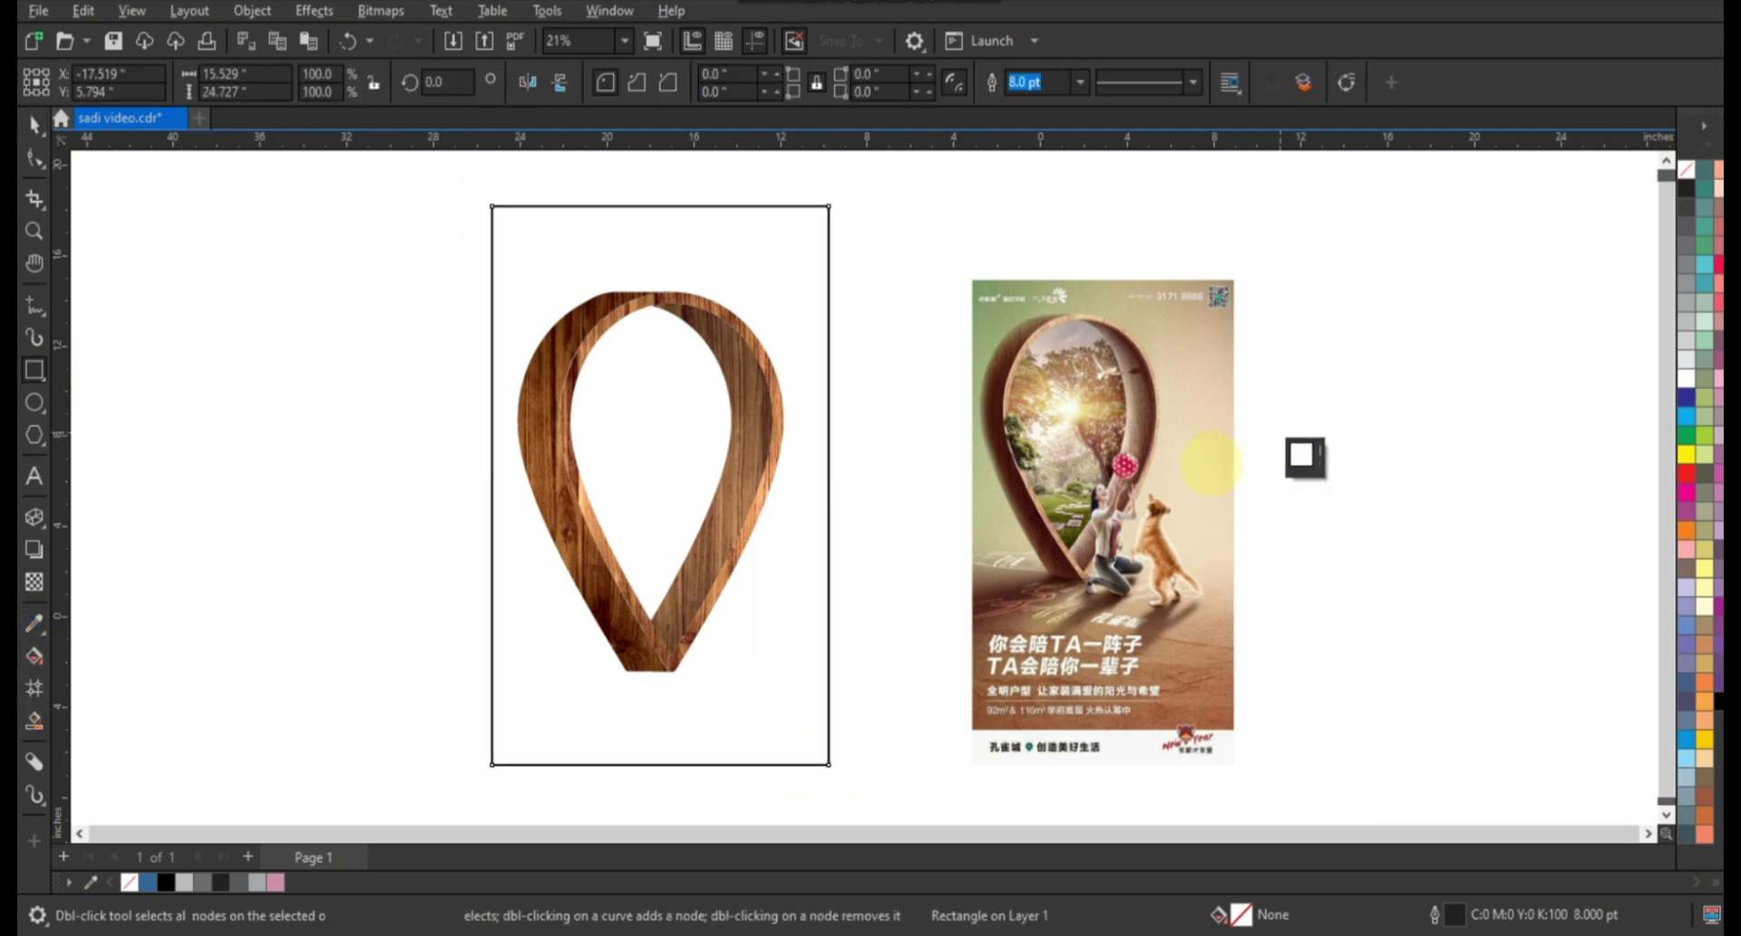
left_click(1228, 486)
left_click(827, 306)
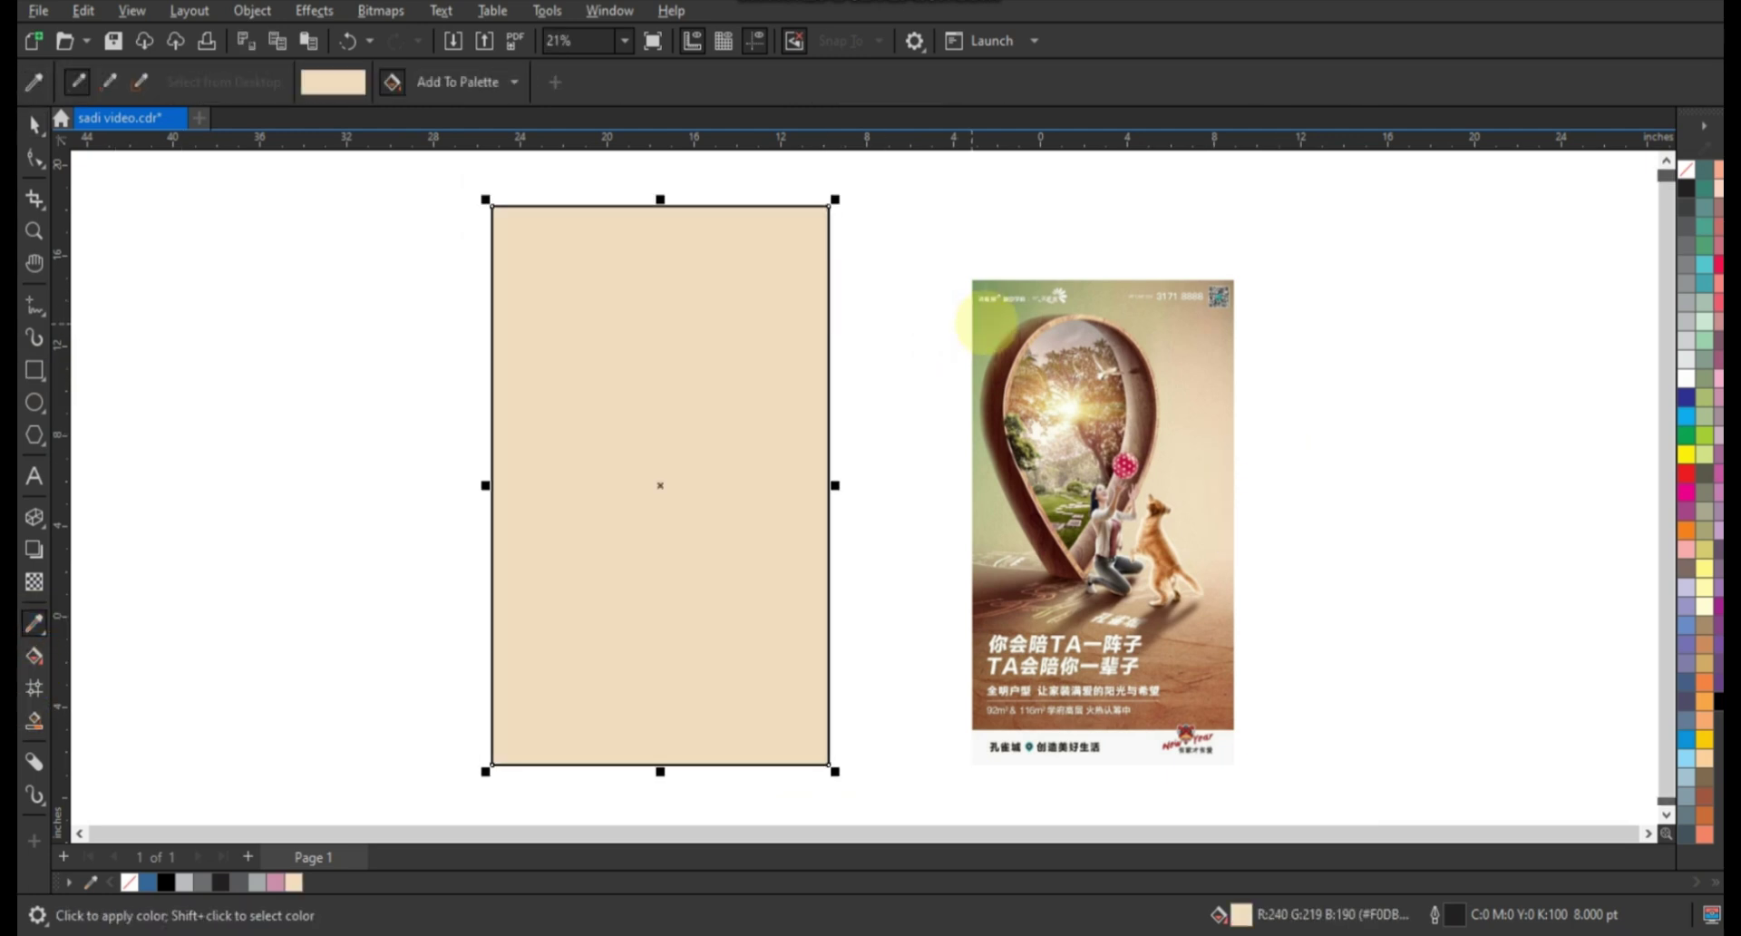
left_click(989, 319)
left_click(694, 322)
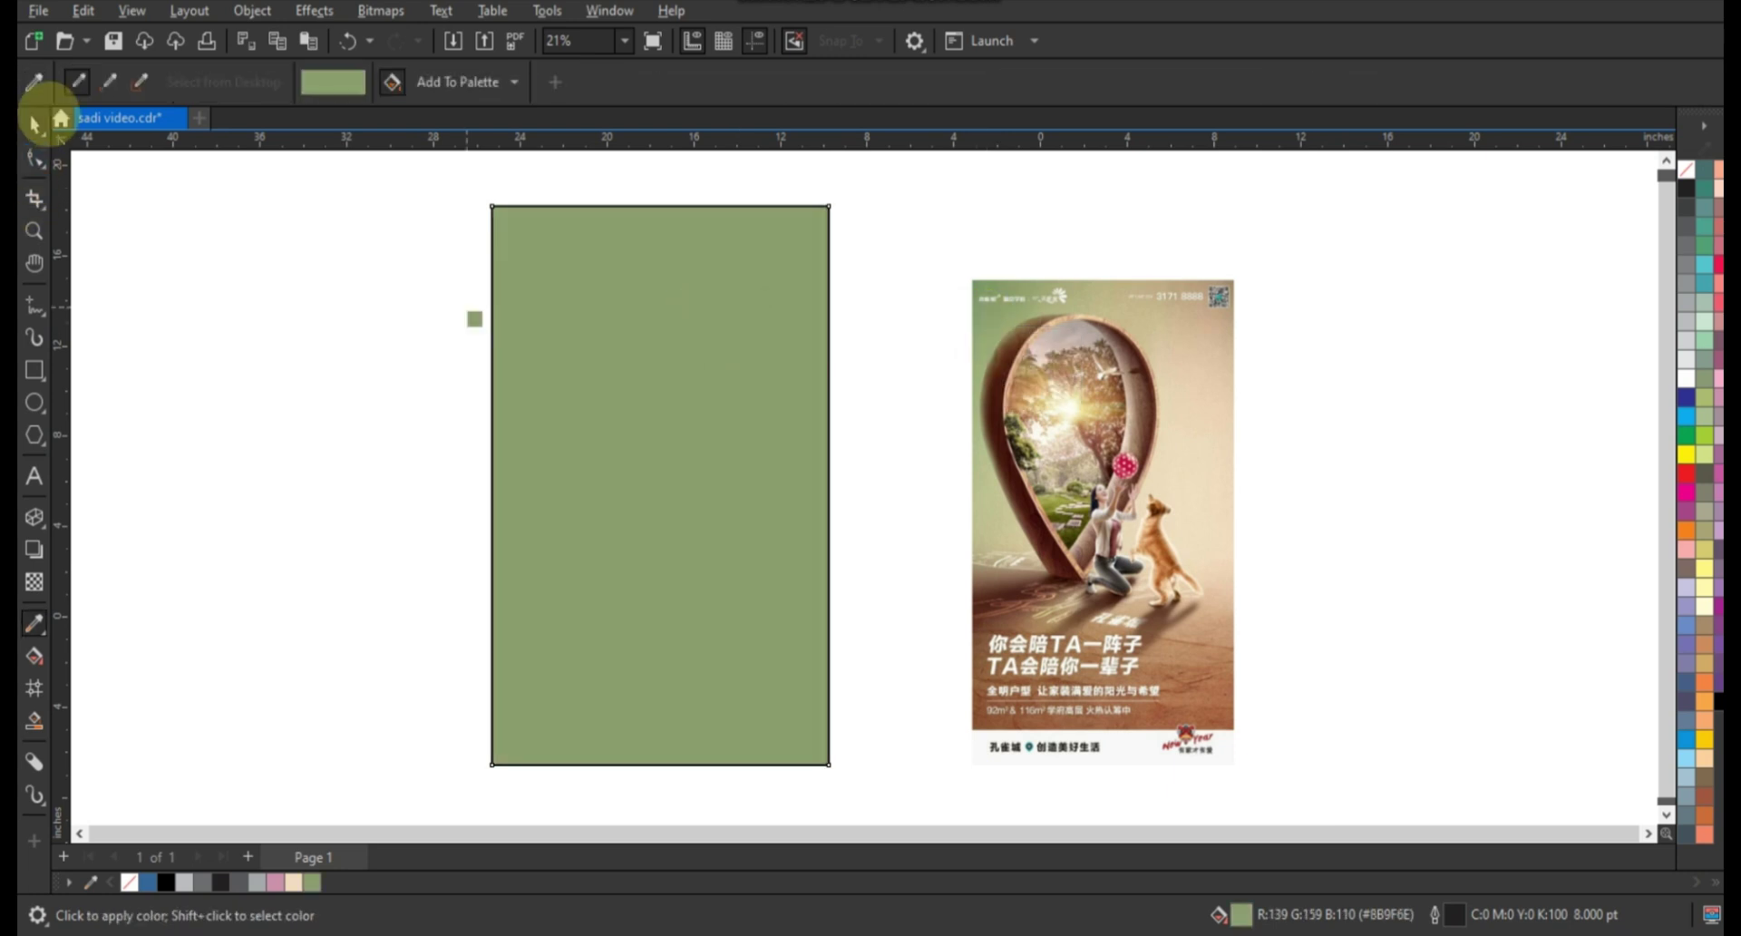
left_click(34, 125)
key("shift+Page_Down")
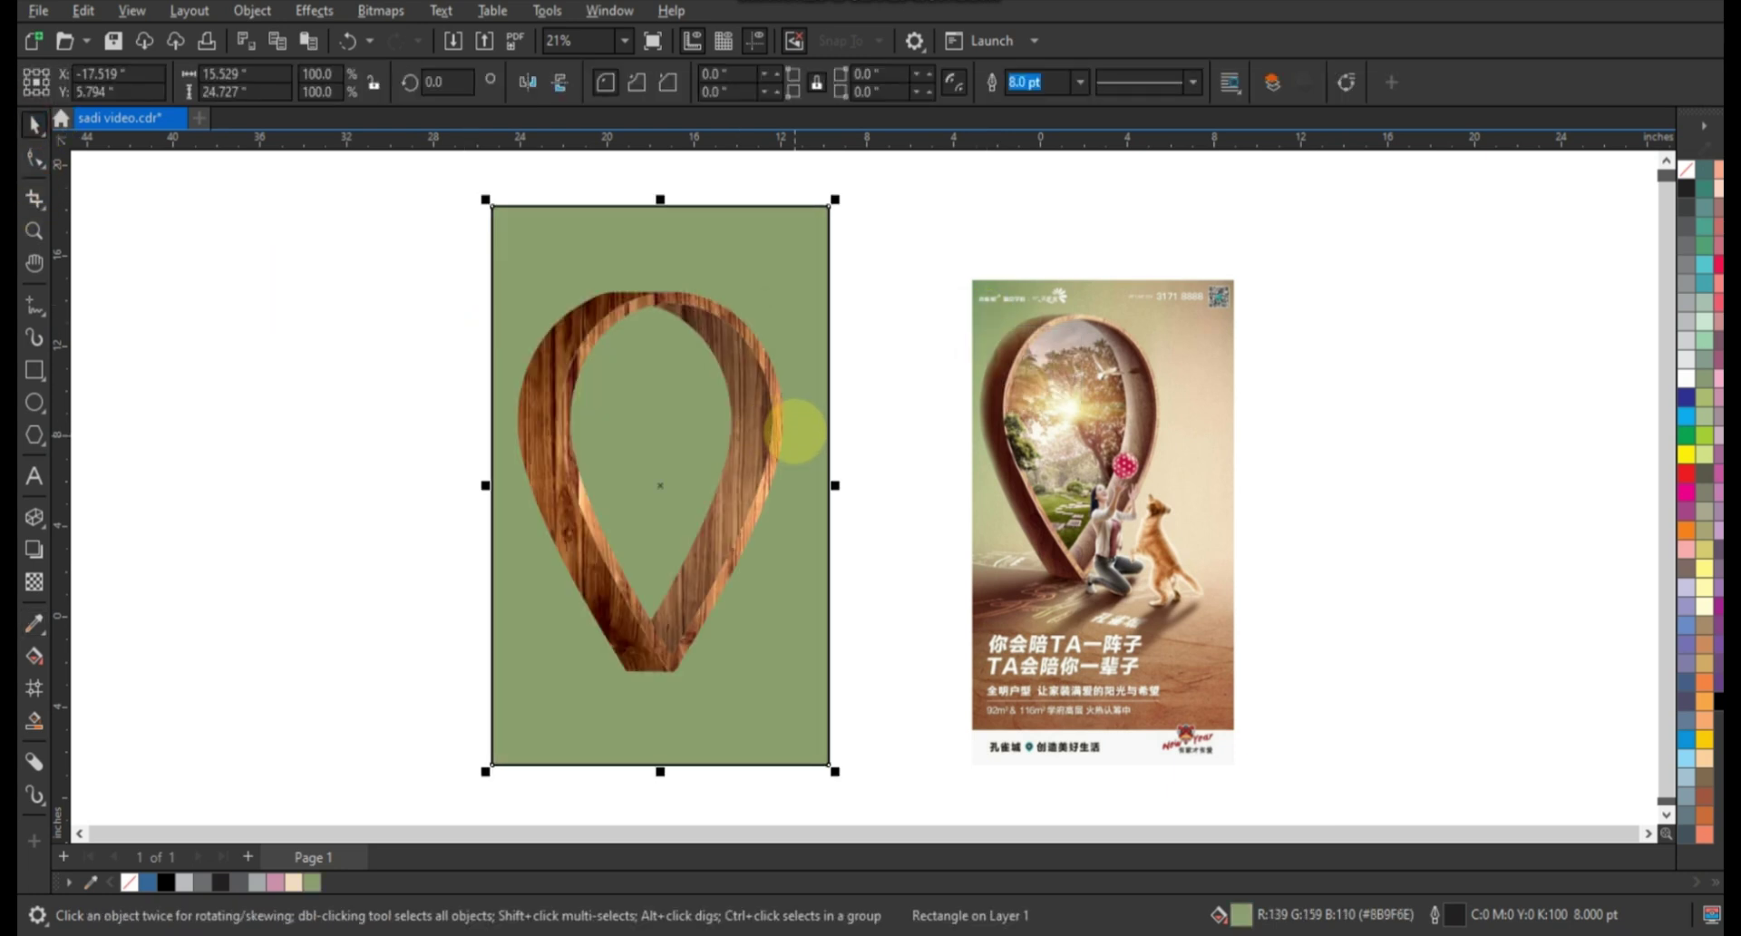
left_click_drag(797, 427, 785, 442)
Give the rectangle an elliptical green-to-cream gradient centred behind the pin.
key("g")
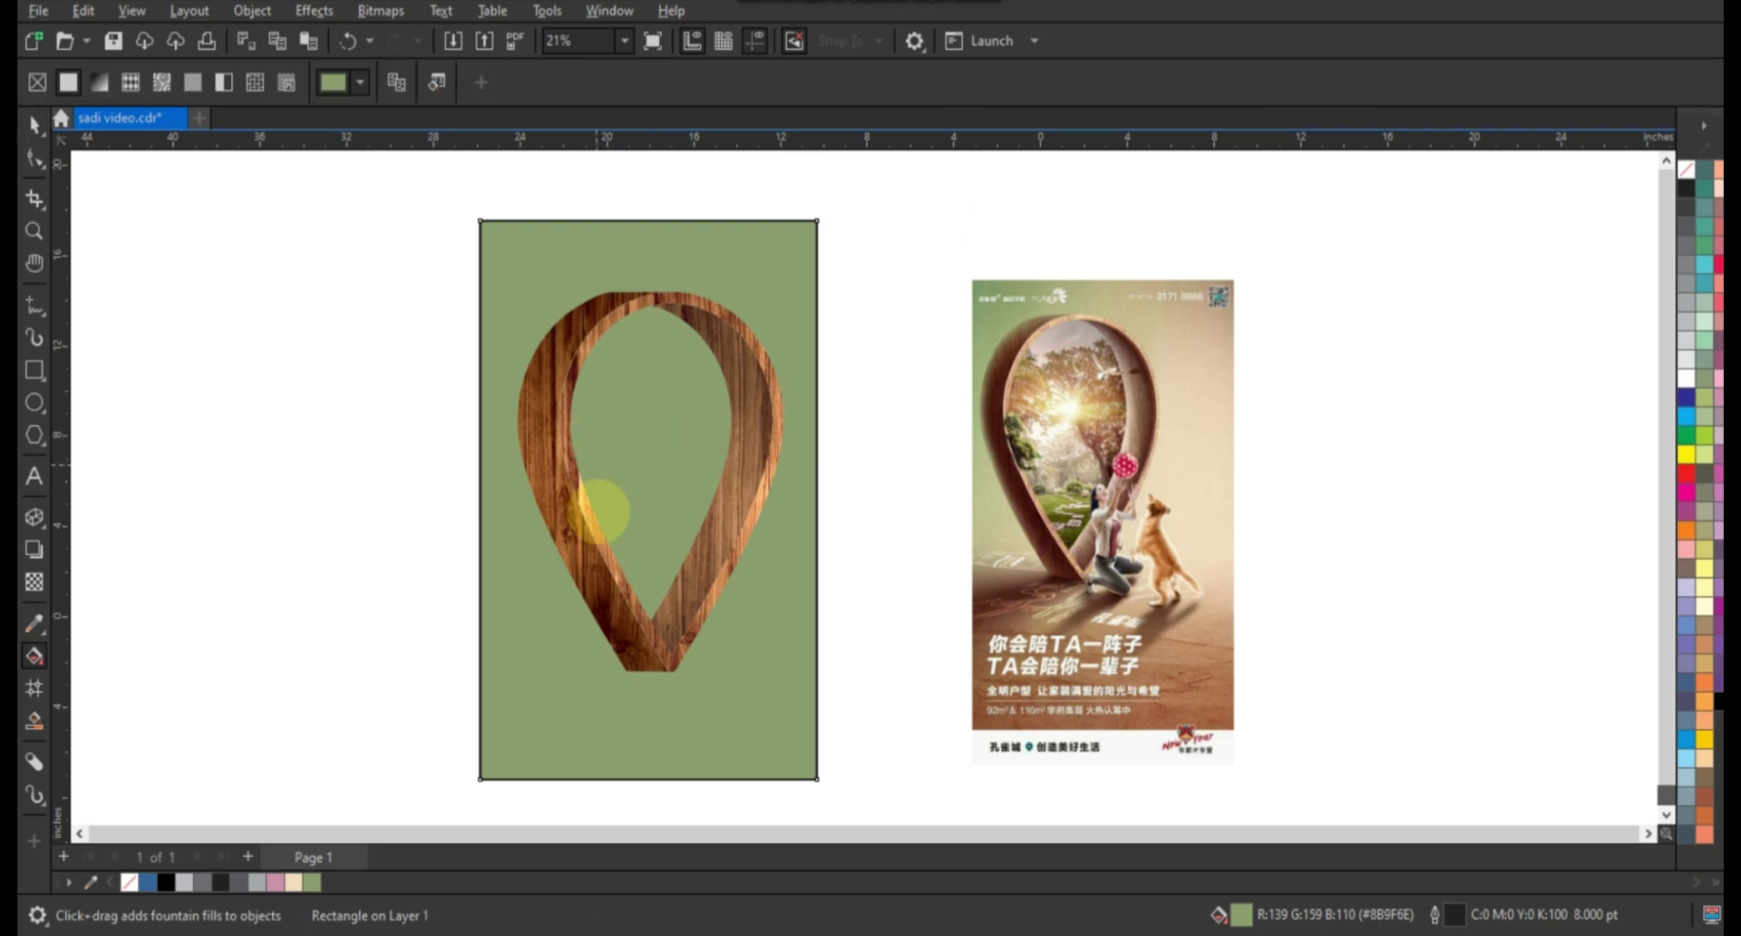
left_click_drag(605, 548, 728, 445)
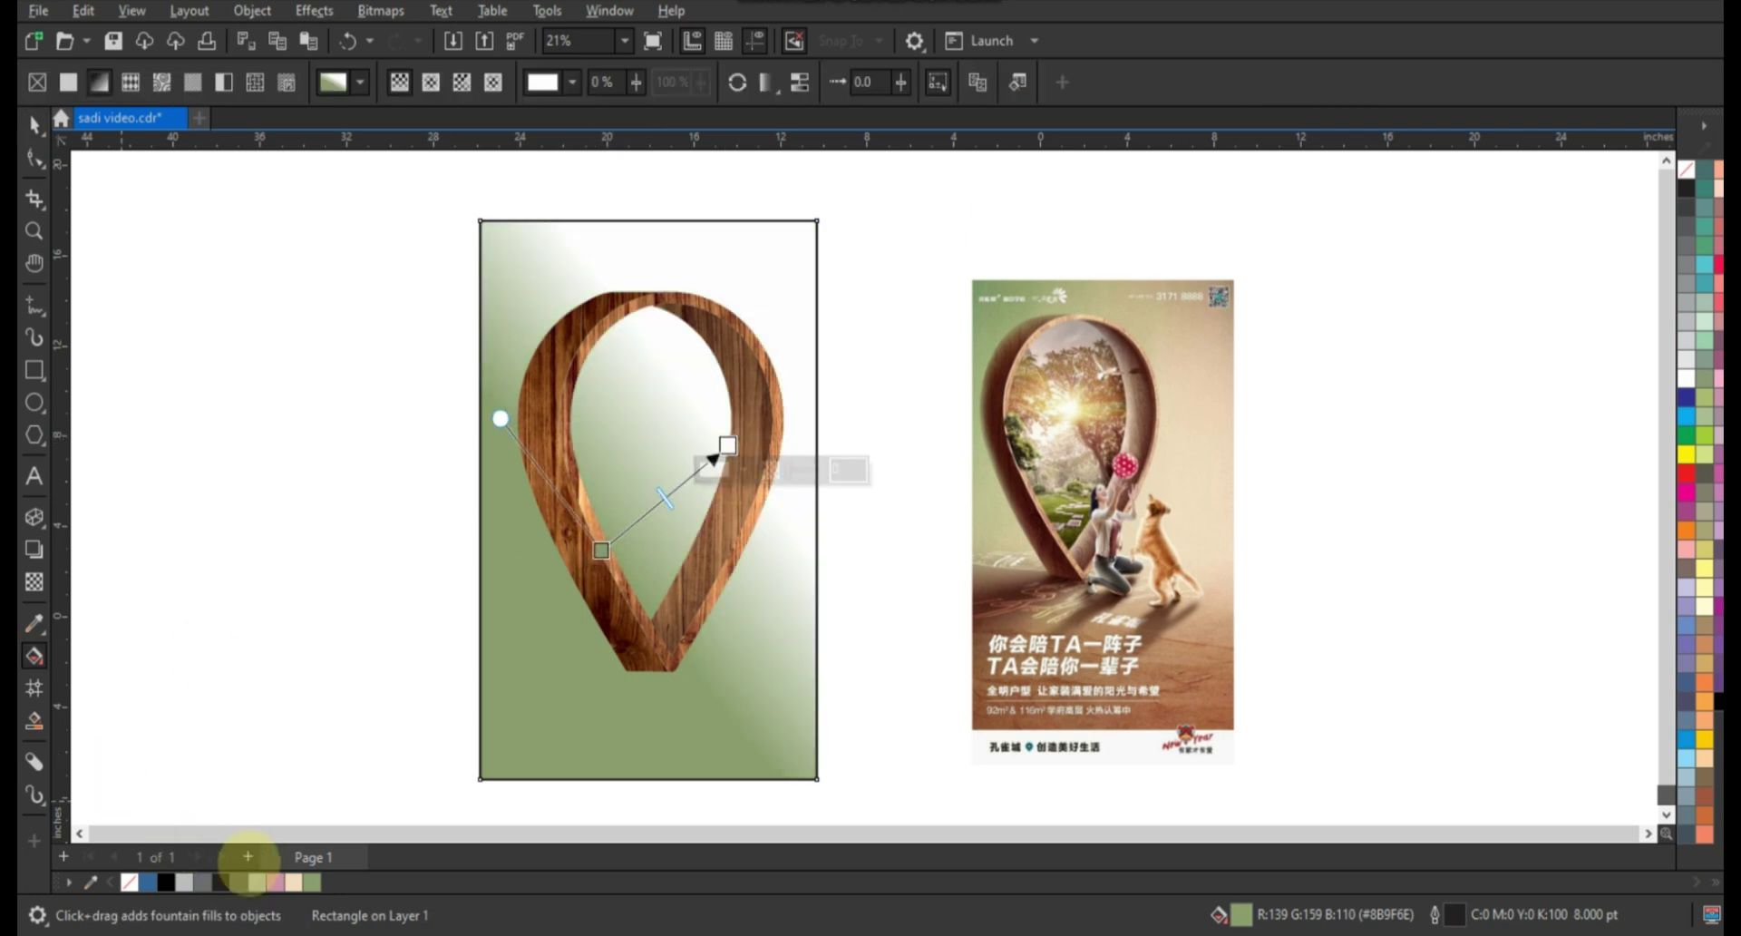
left_click(729, 446)
left_click(728, 445)
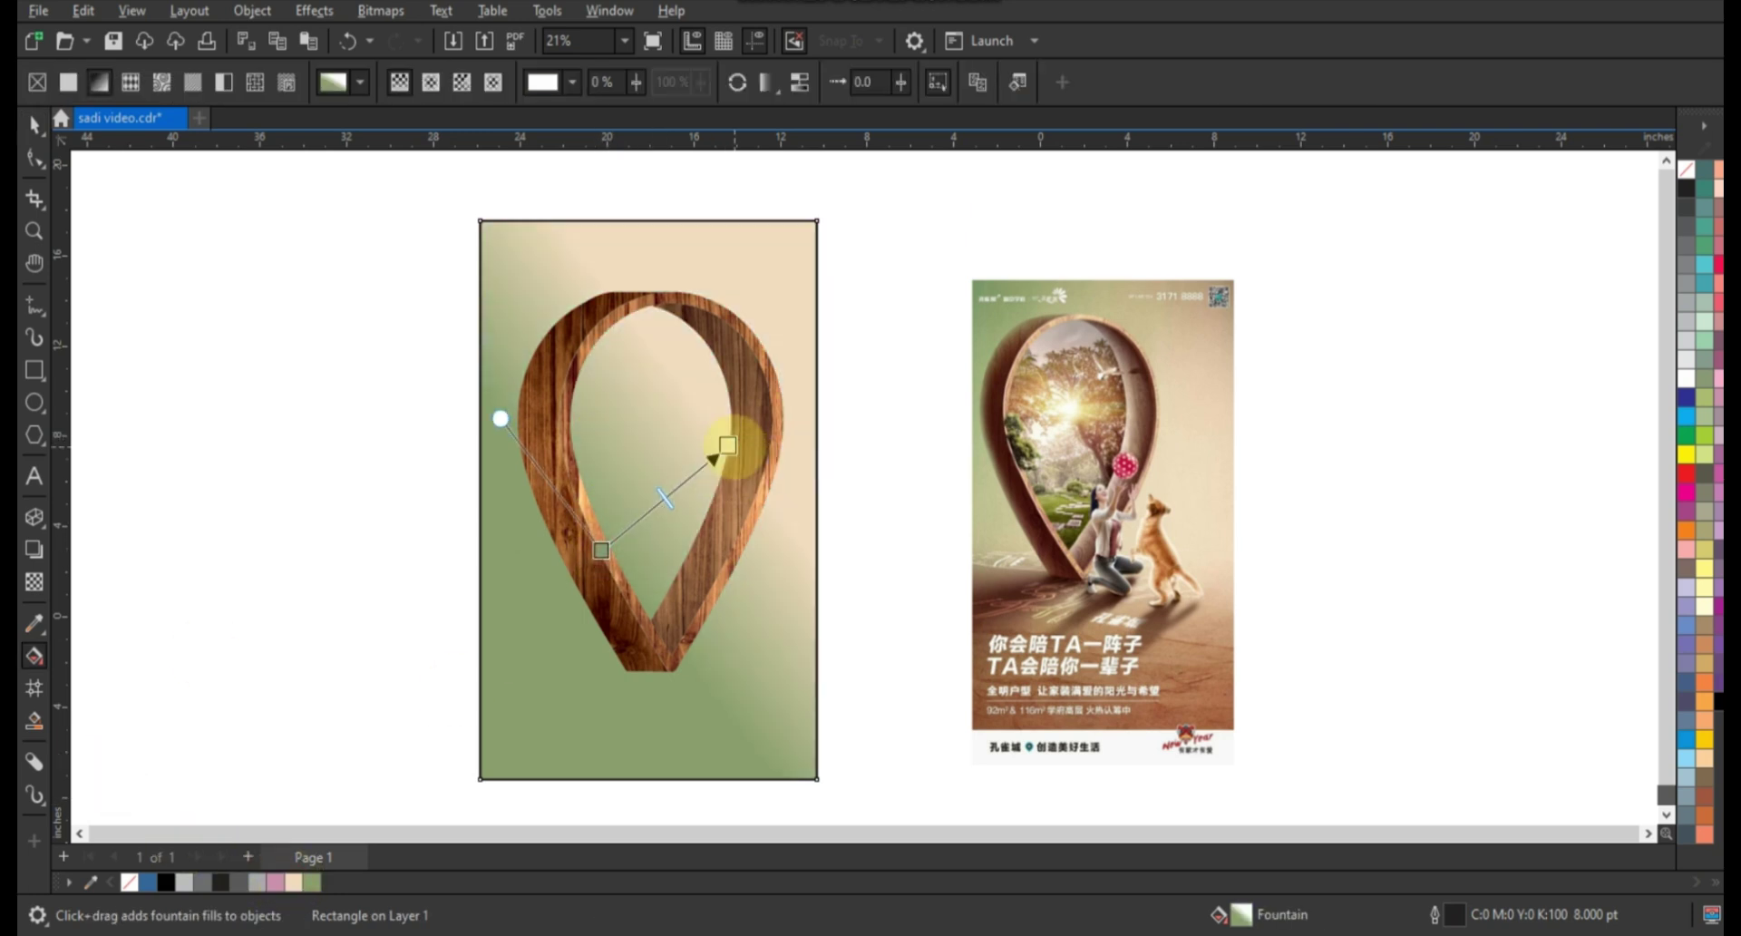
left_click(430, 81)
left_click_drag(726, 453, 896, 541)
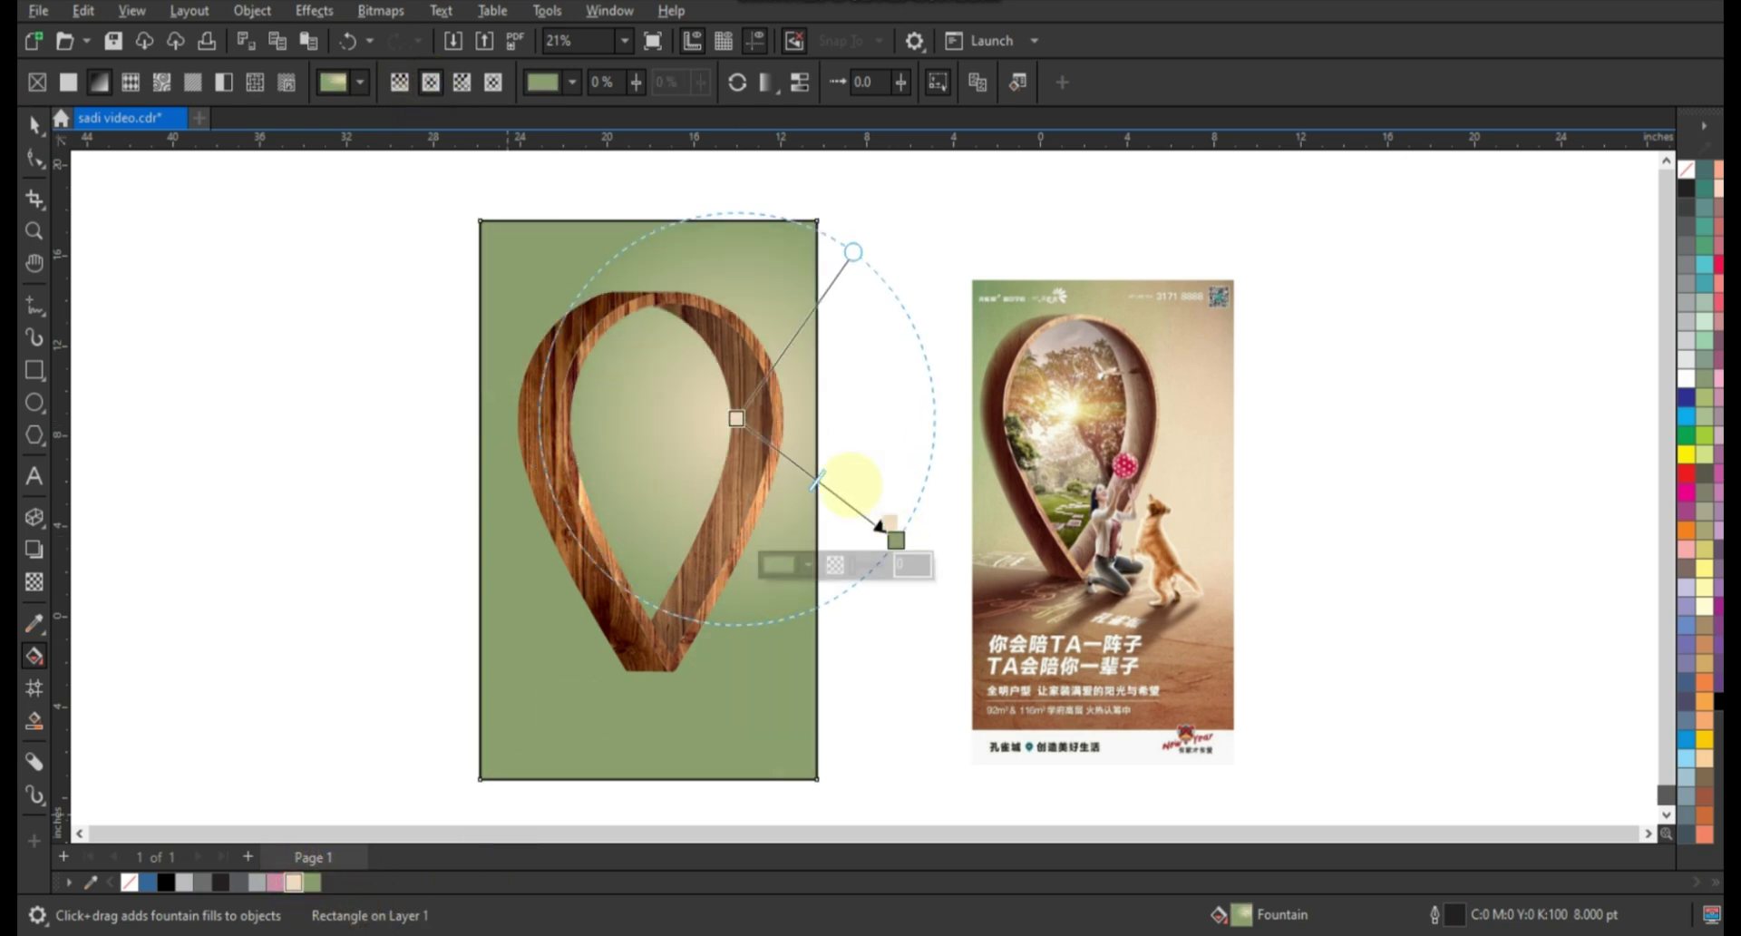
left_click_drag(816, 476, 808, 472)
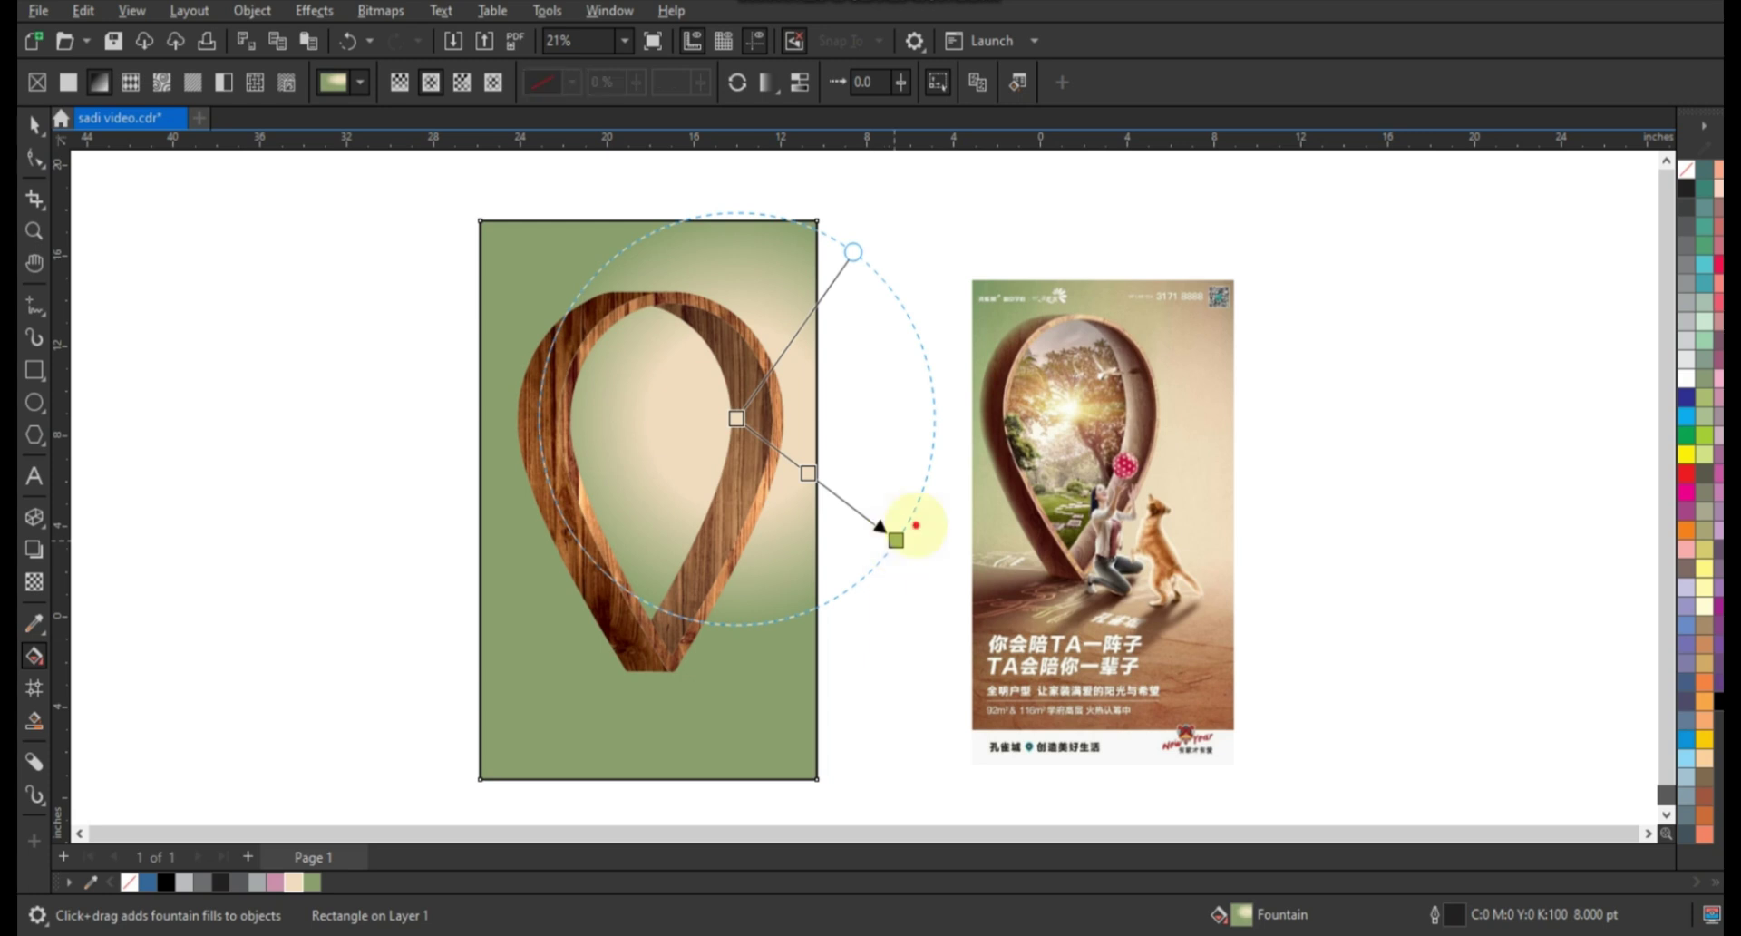
left_click_drag(916, 526, 1040, 358)
left_click_drag(736, 419, 729, 418)
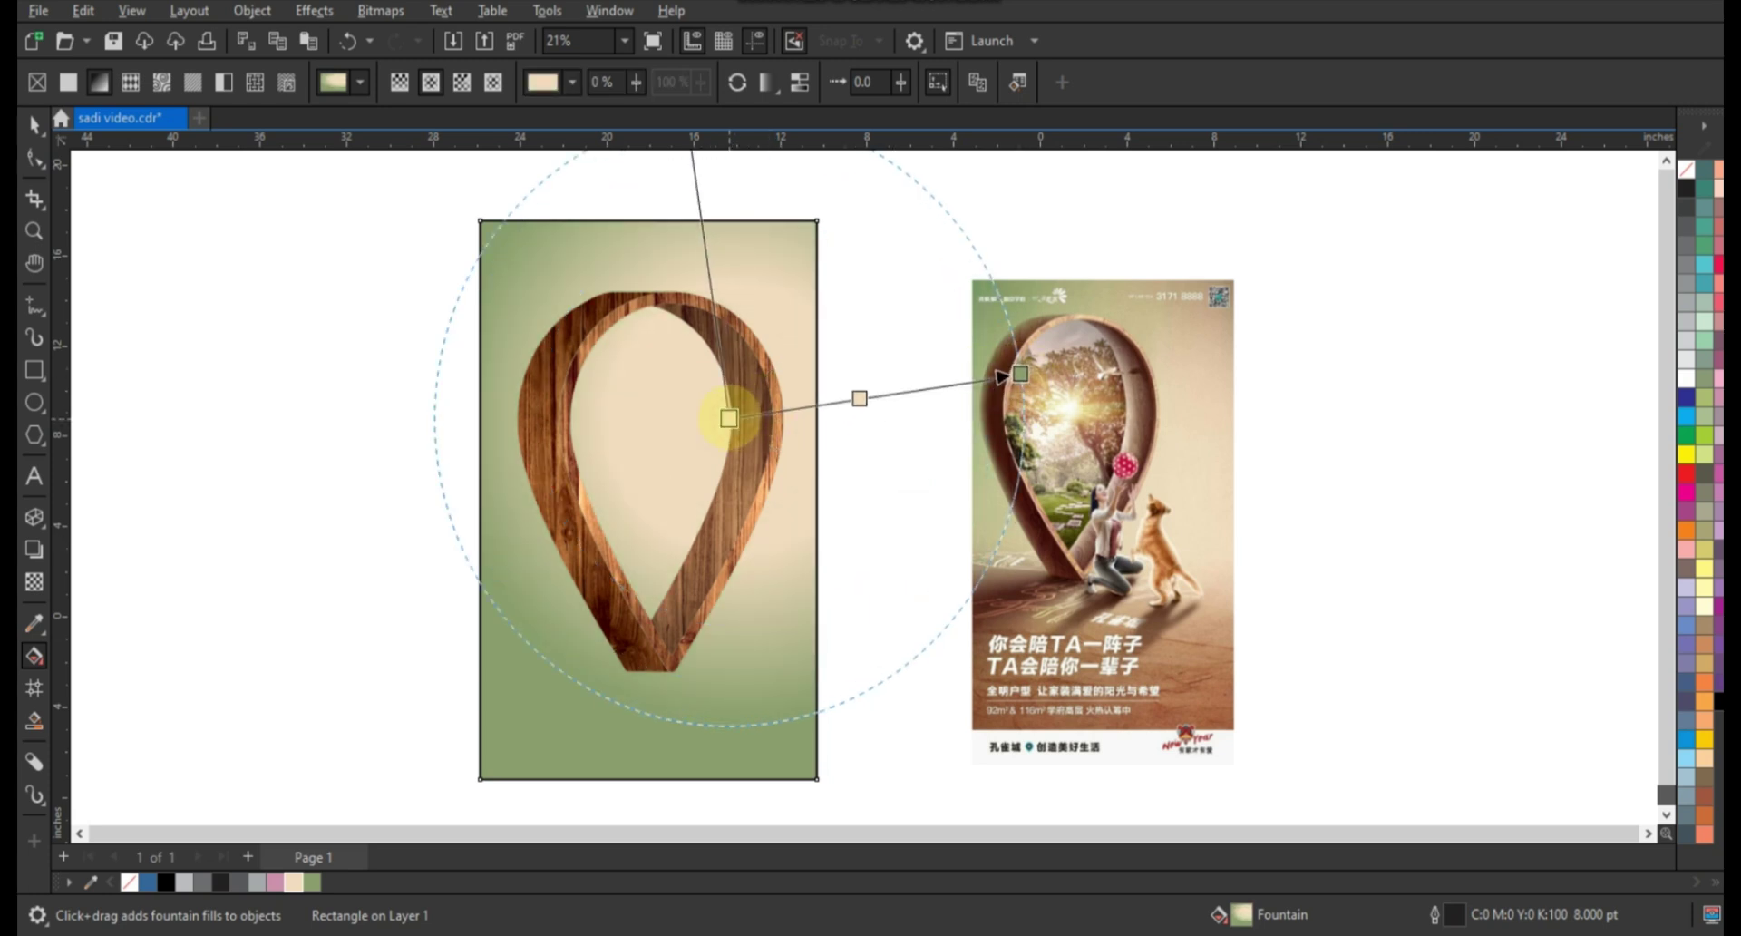
Scale the wooden teardrop slightly narrower and a little shorter.
left_click(34, 125)
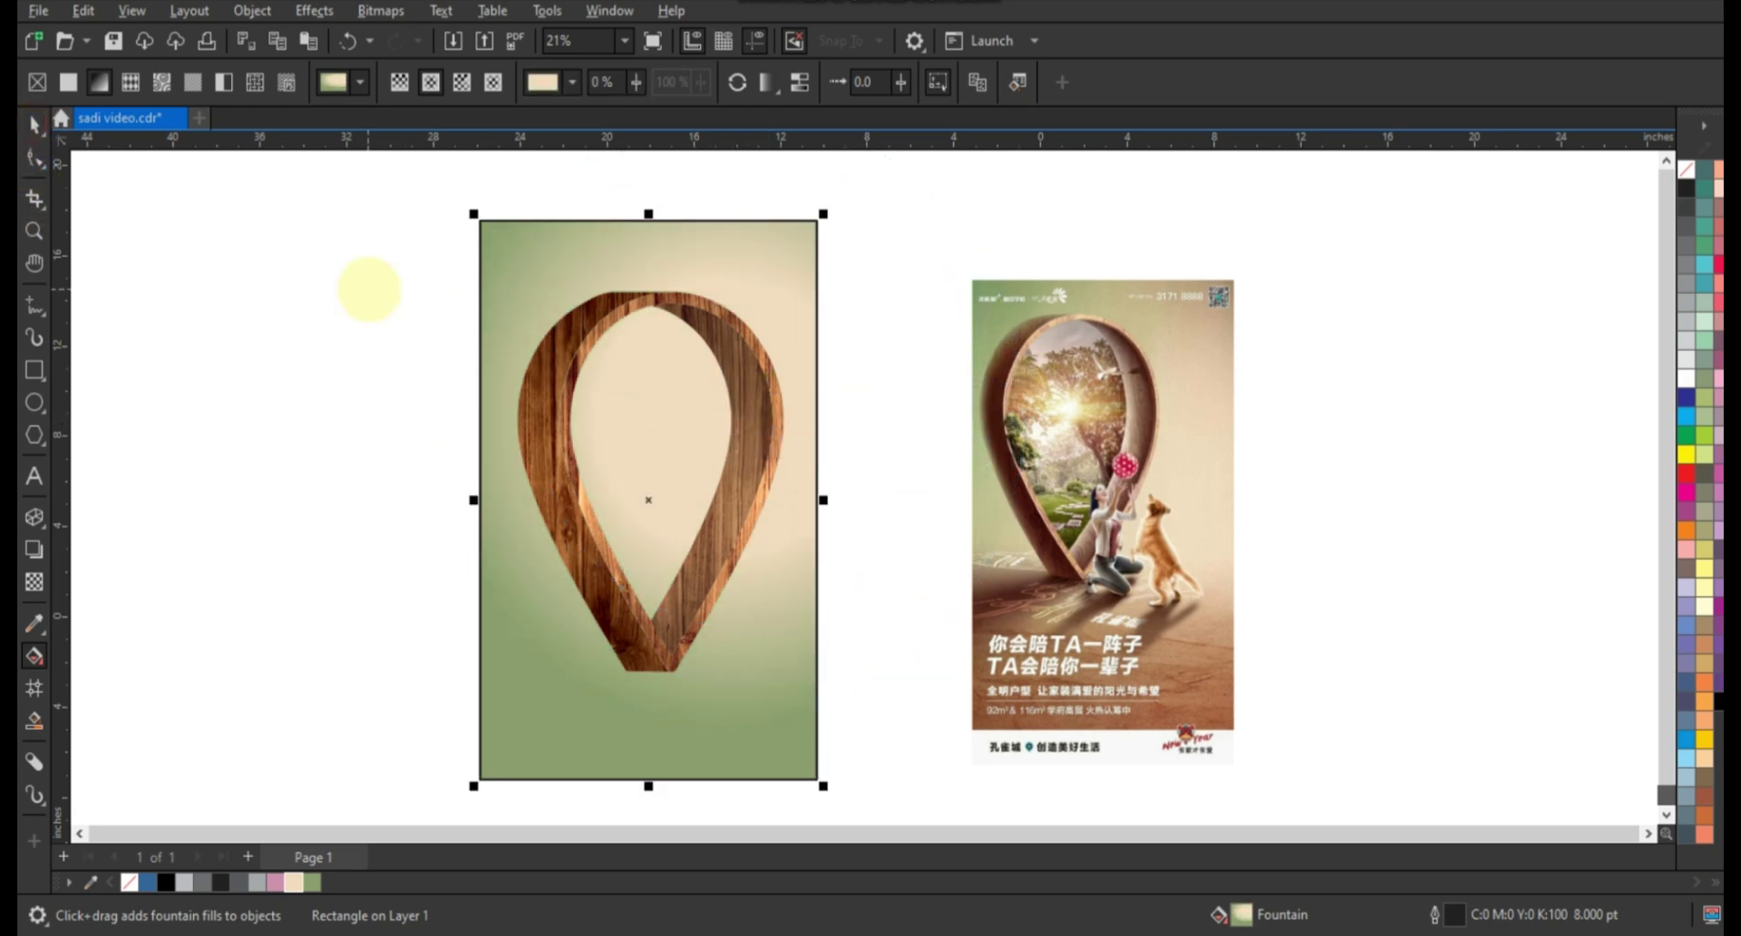
left_click_drag(361, 243, 789, 718)
left_click_drag(511, 481, 537, 481)
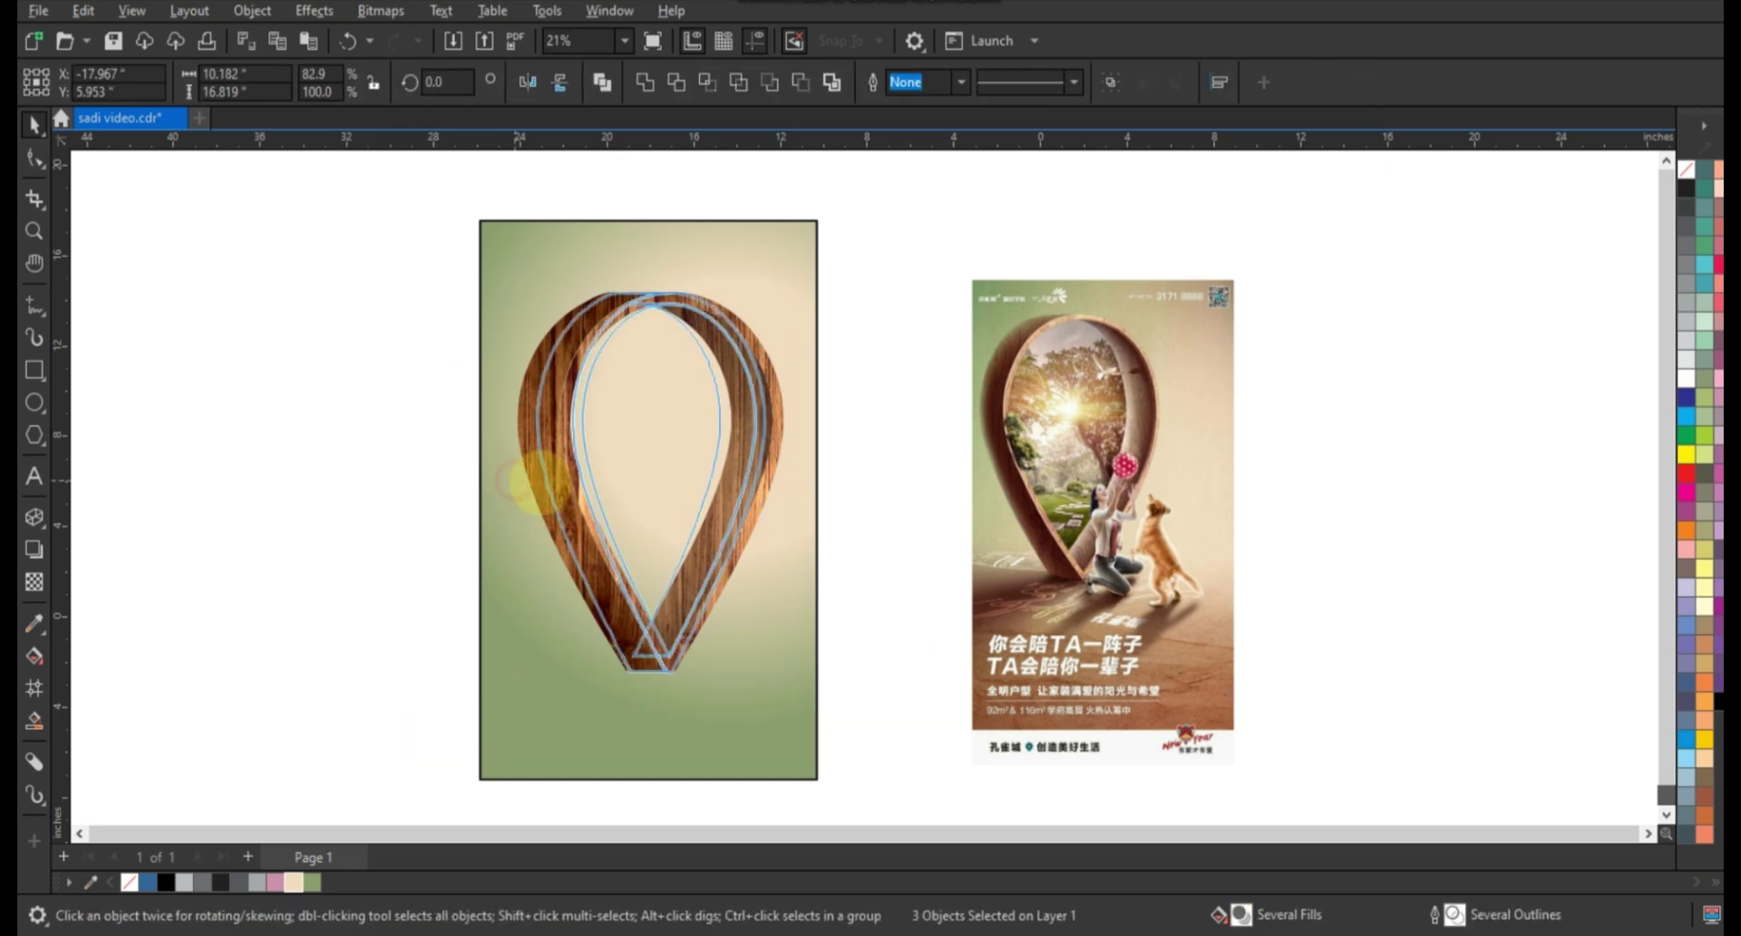
left_click_drag(765, 481, 772, 482)
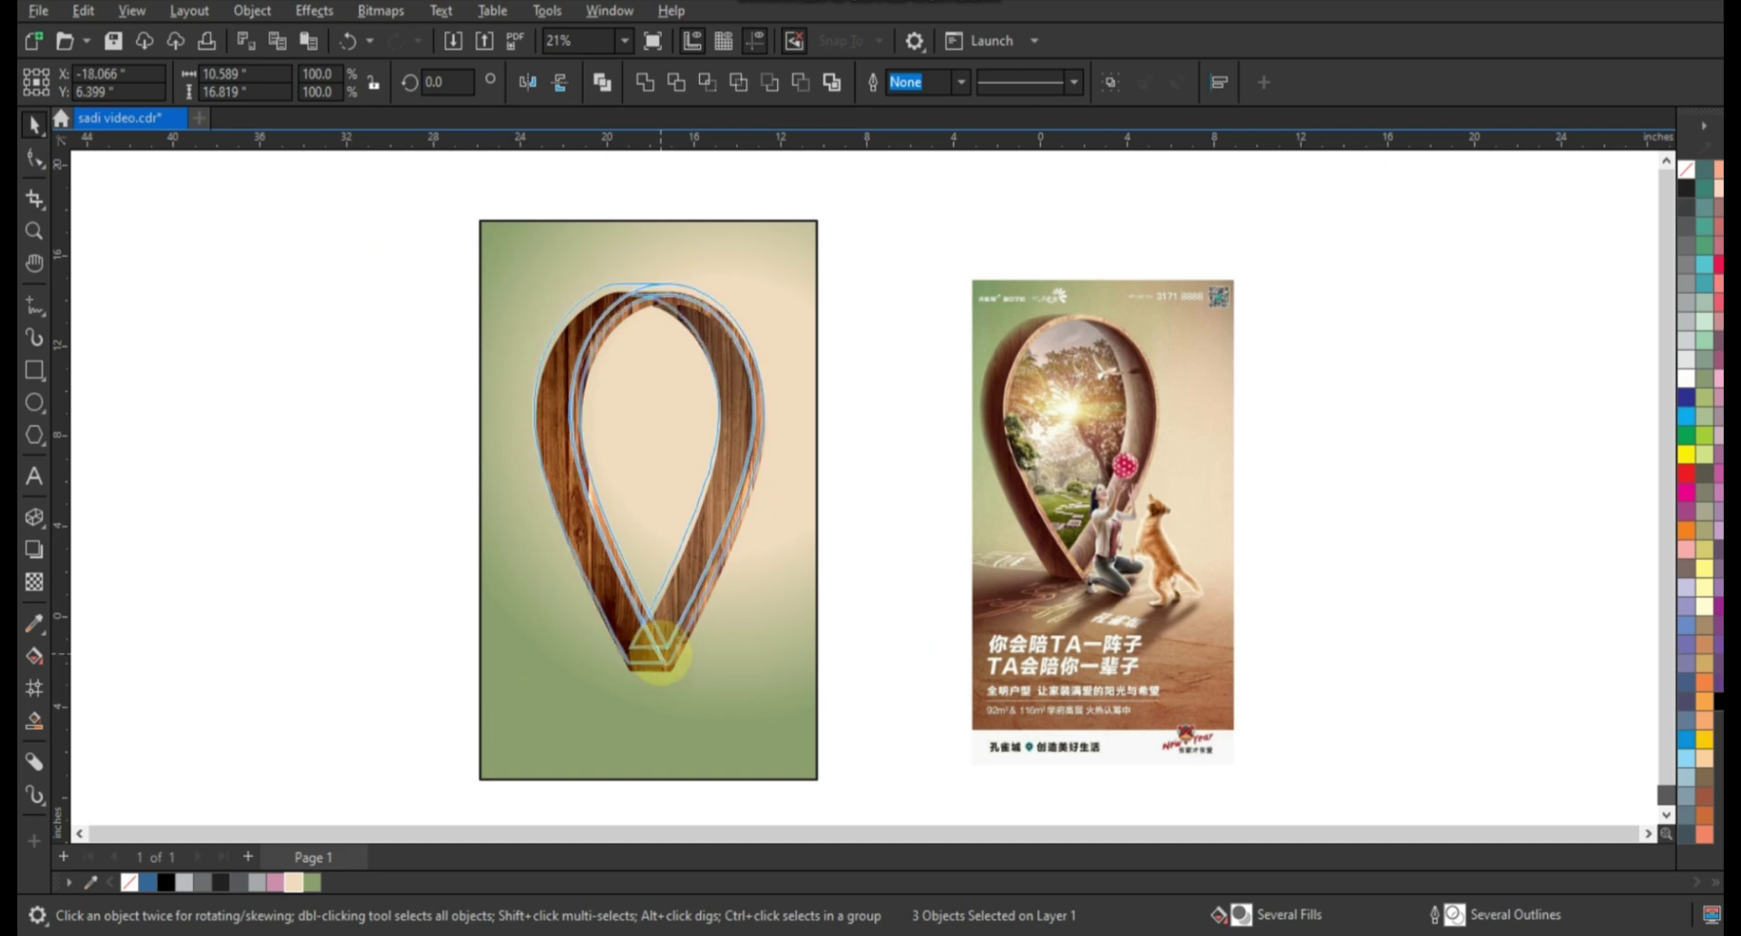
left_click_drag(650, 679, 648, 663)
left_click(354, 330)
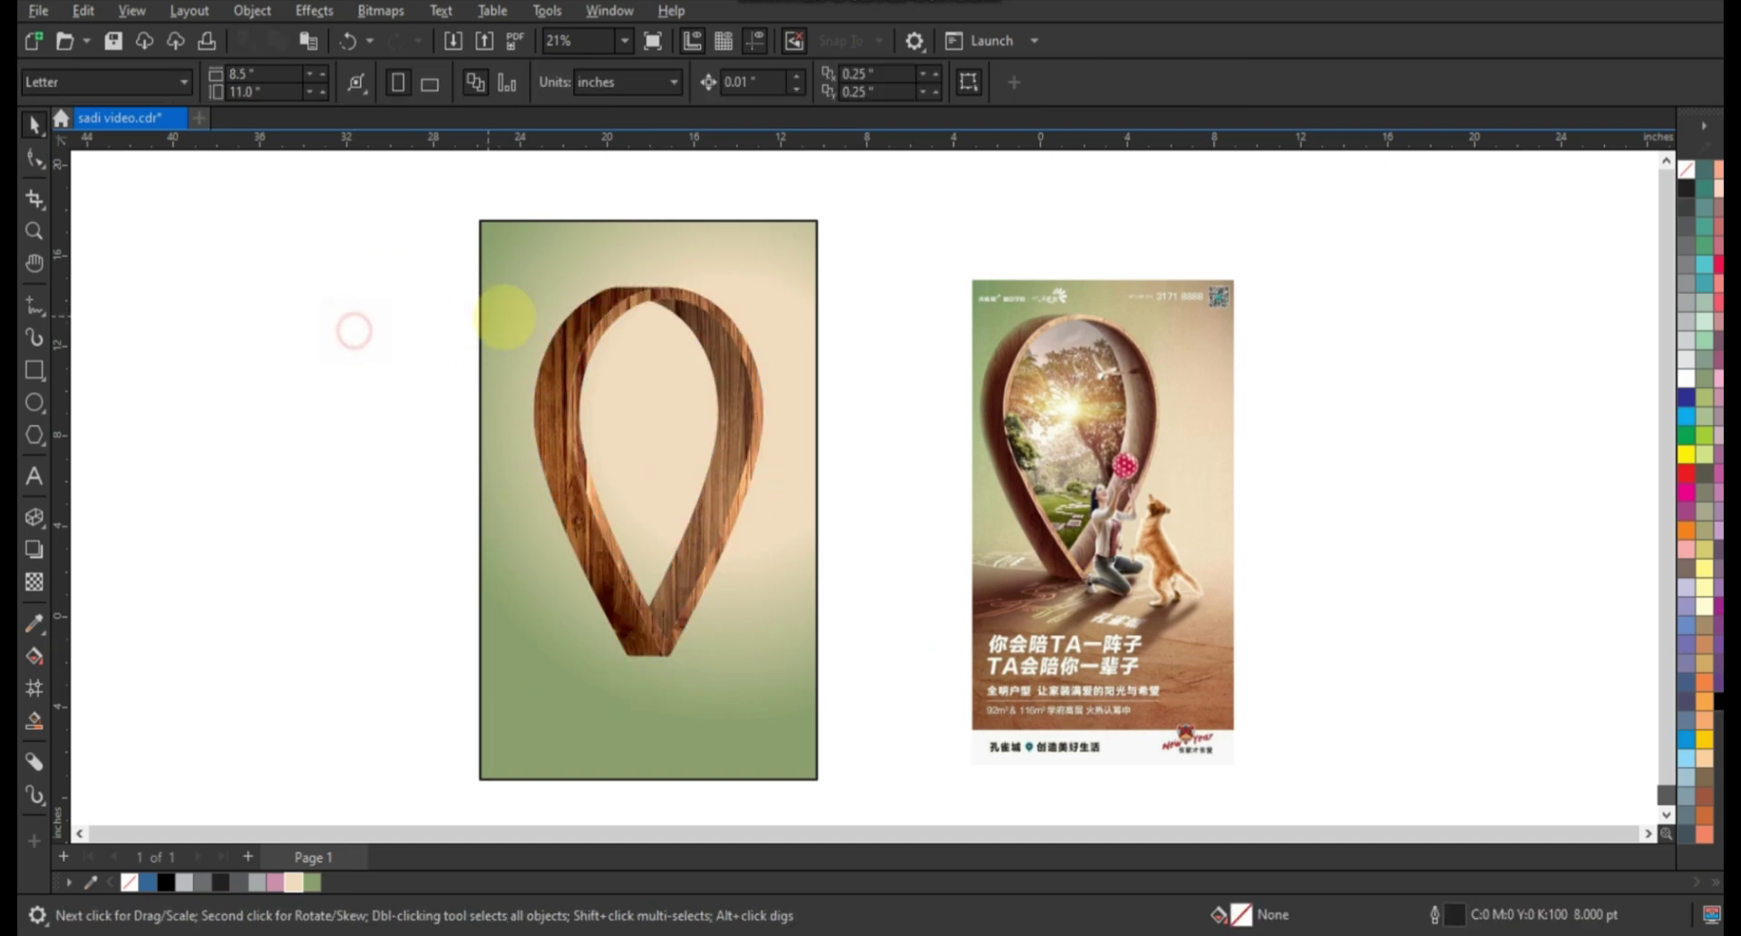
Inspect the top arch's nodes up close, then Smart Fill the pin's inner opening.
left_click(34, 231)
left_click_drag(583, 231, 798, 381)
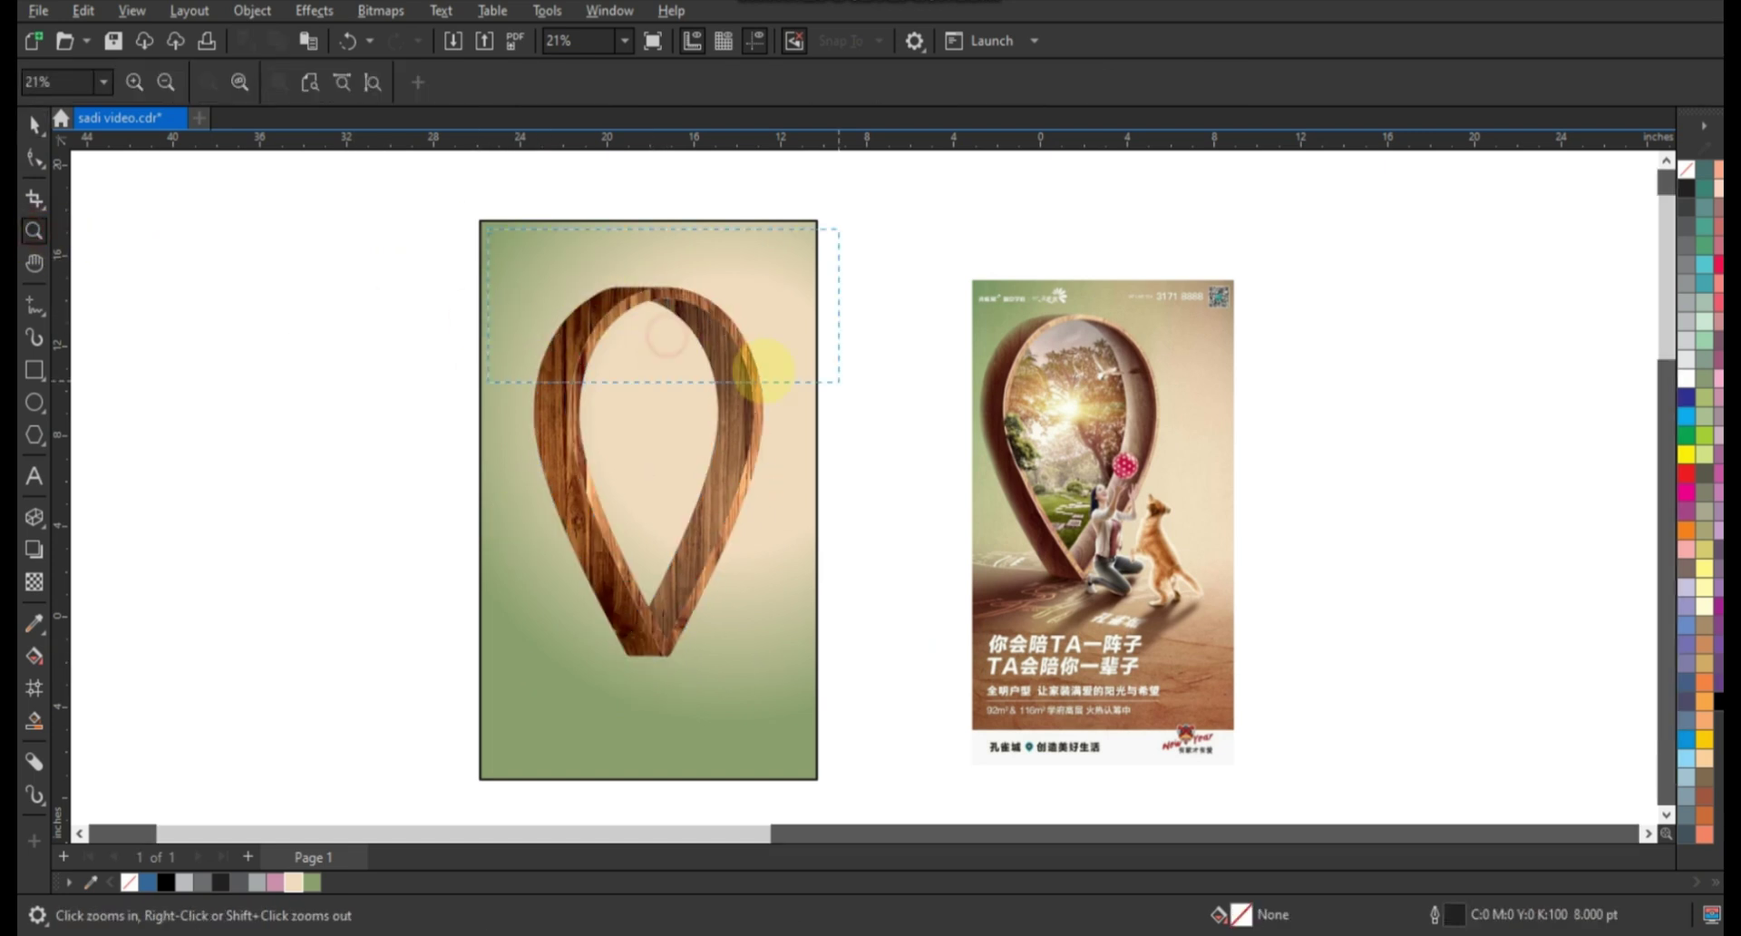
left_click(669, 433)
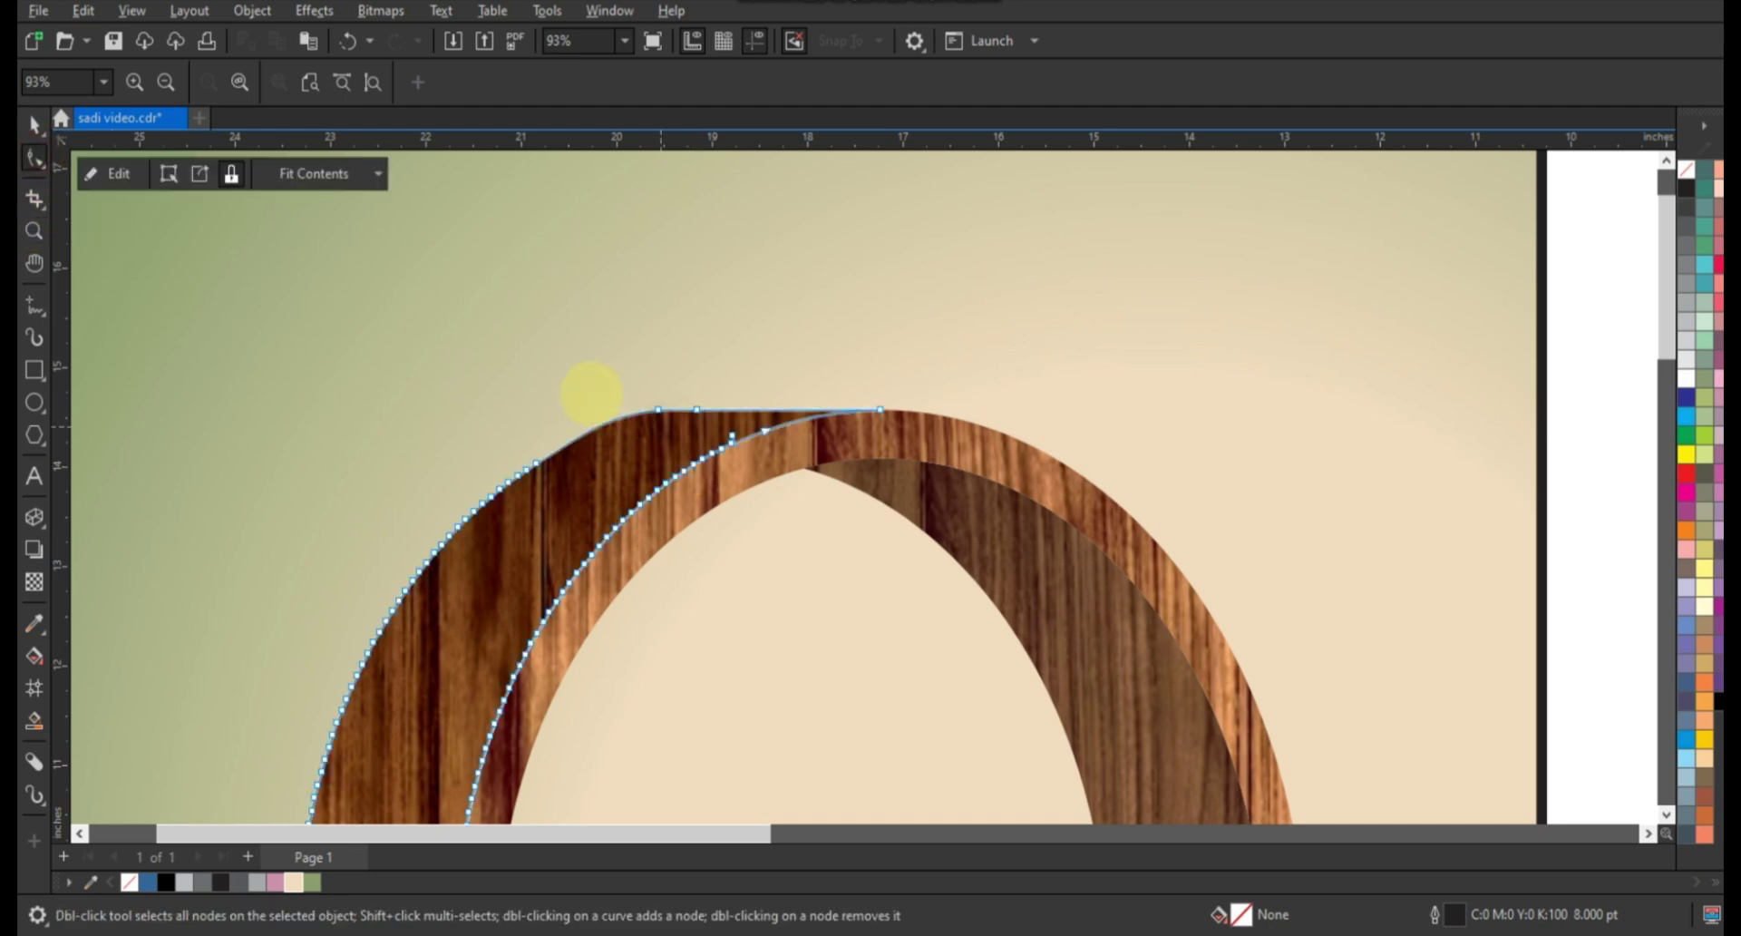
key("F4")
left_click(36, 719)
left_click(699, 473)
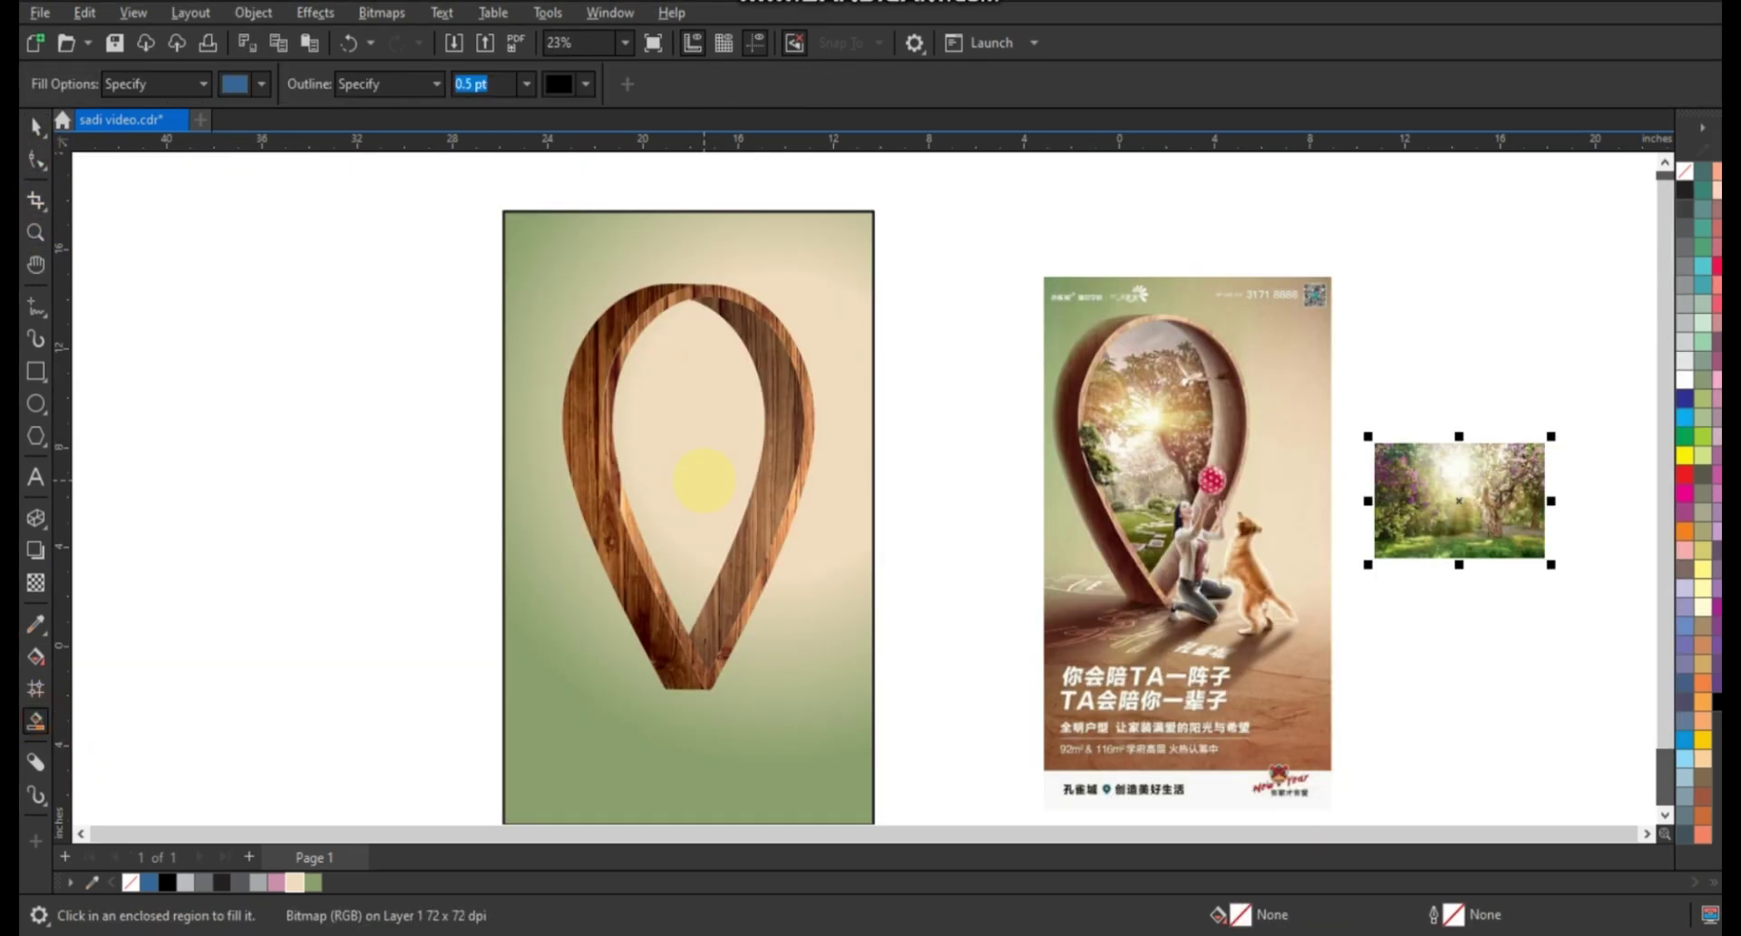
key("space")
Clip the forest photo inside the blue teardrop, enlarged and shifted left to fill the opening.
left_click(1456, 499)
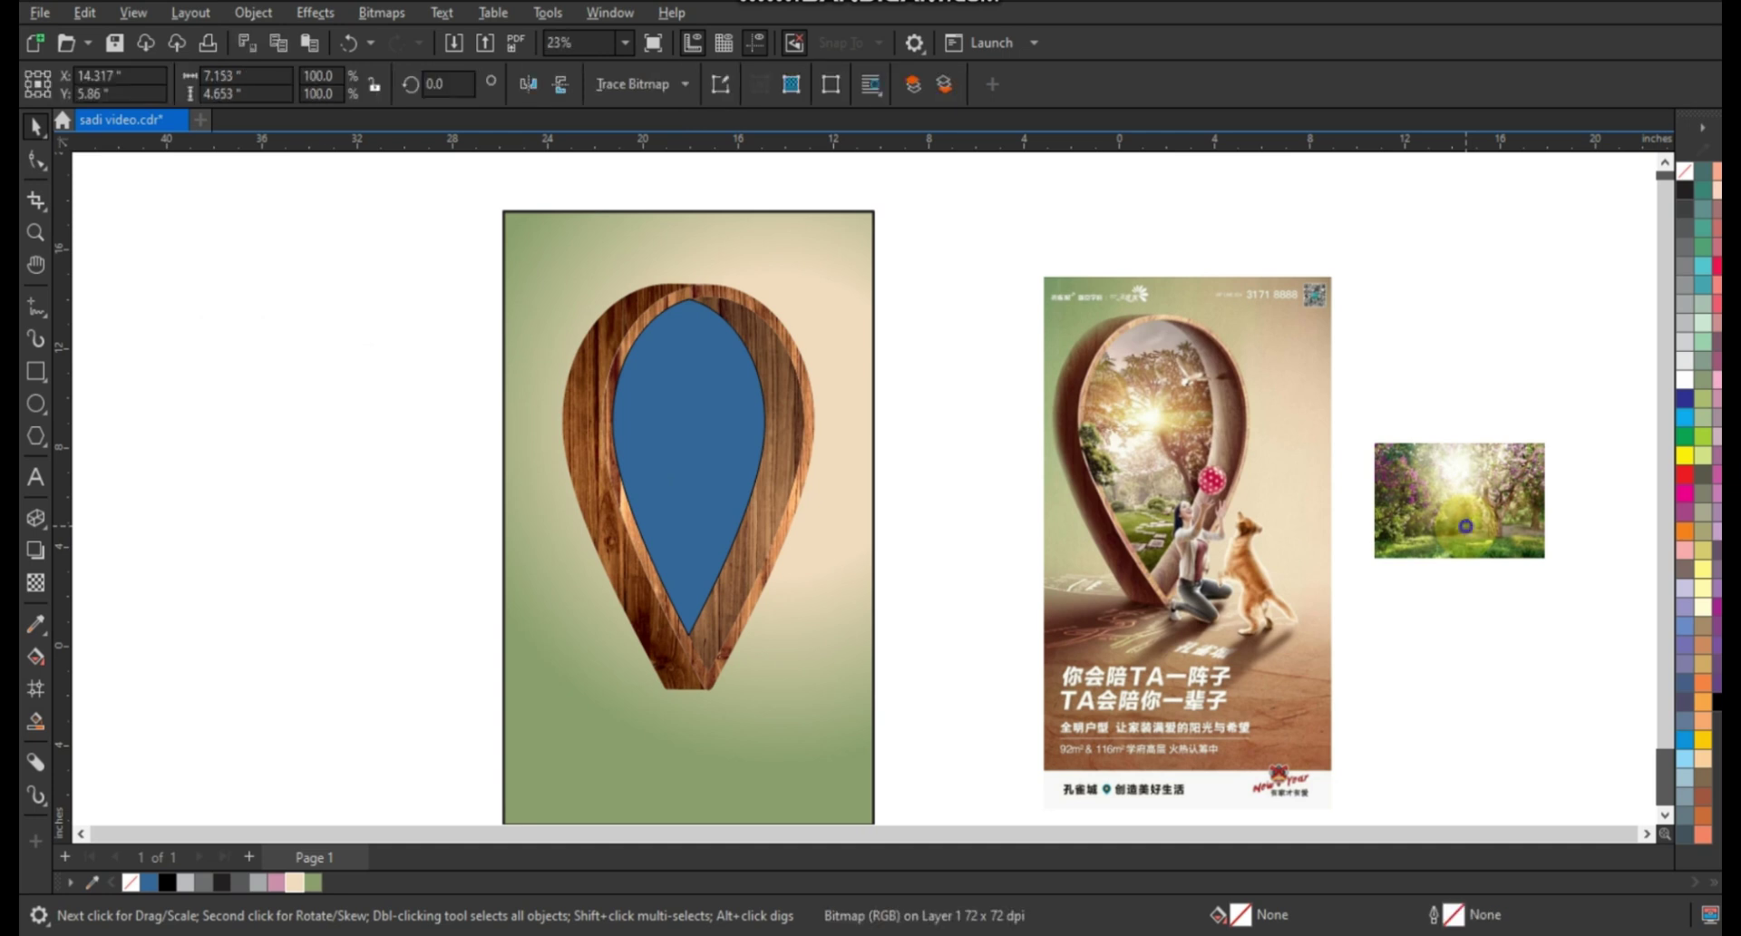
right_click(1464, 503)
left_click(1529, 596)
left_click(653, 373)
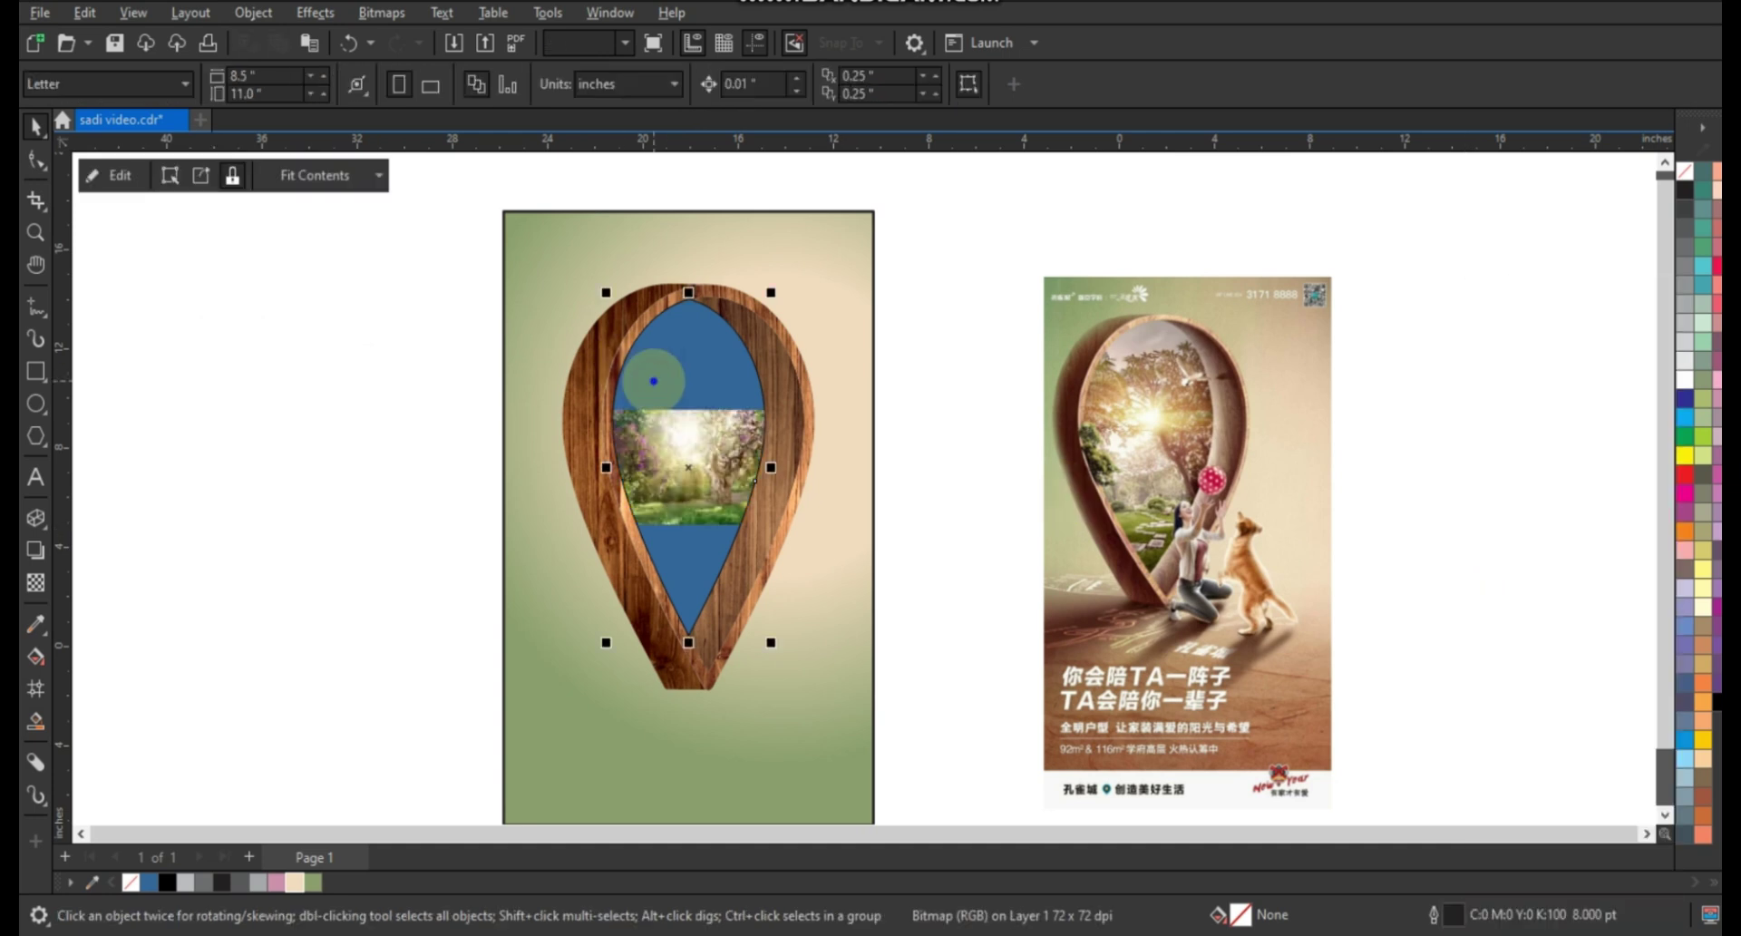
right_click(655, 376)
left_click(721, 277)
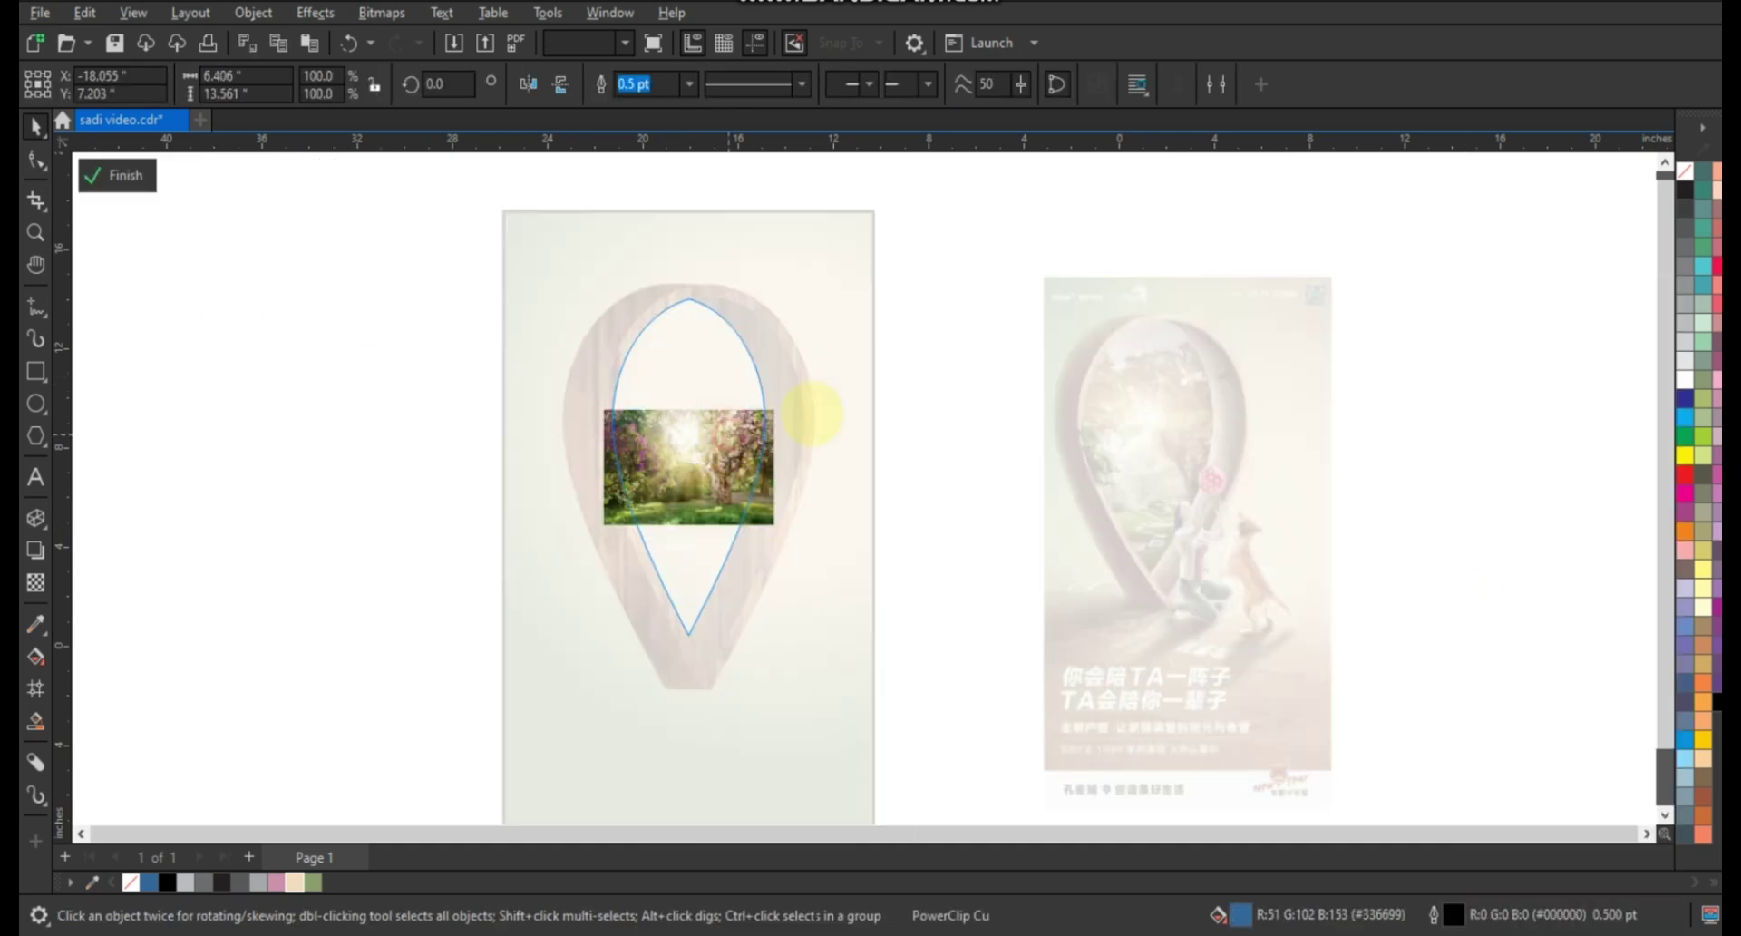
left_click_drag(917, 302, 949, 287)
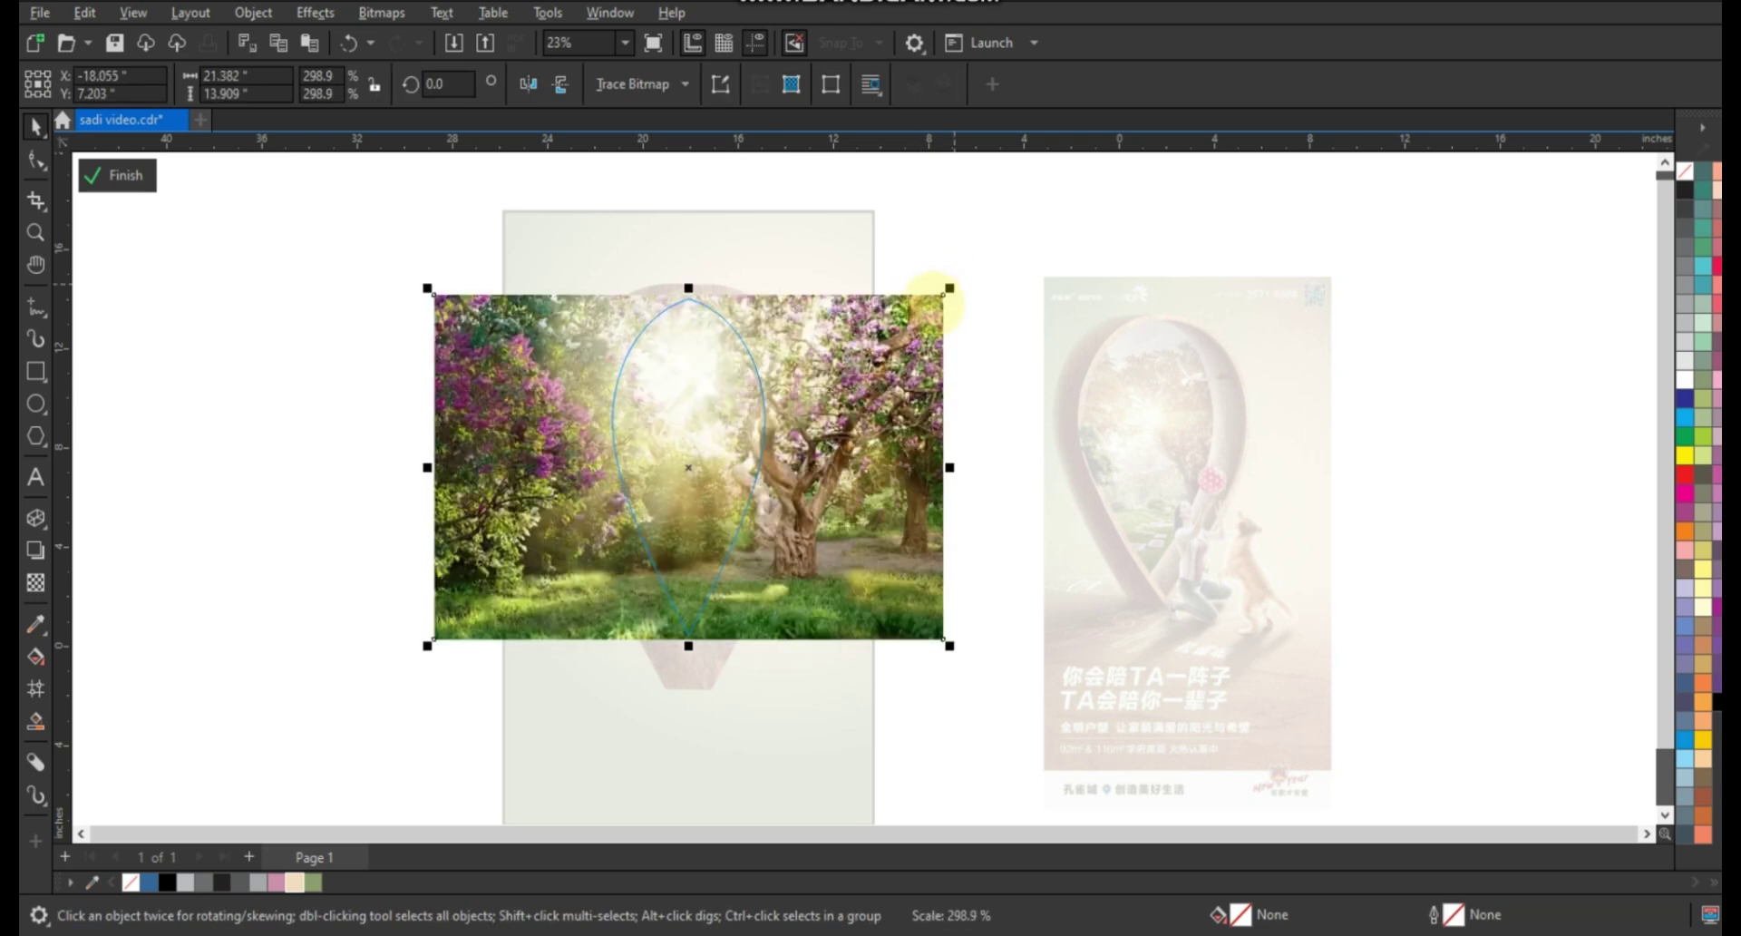
left_click_drag(923, 472, 864, 473)
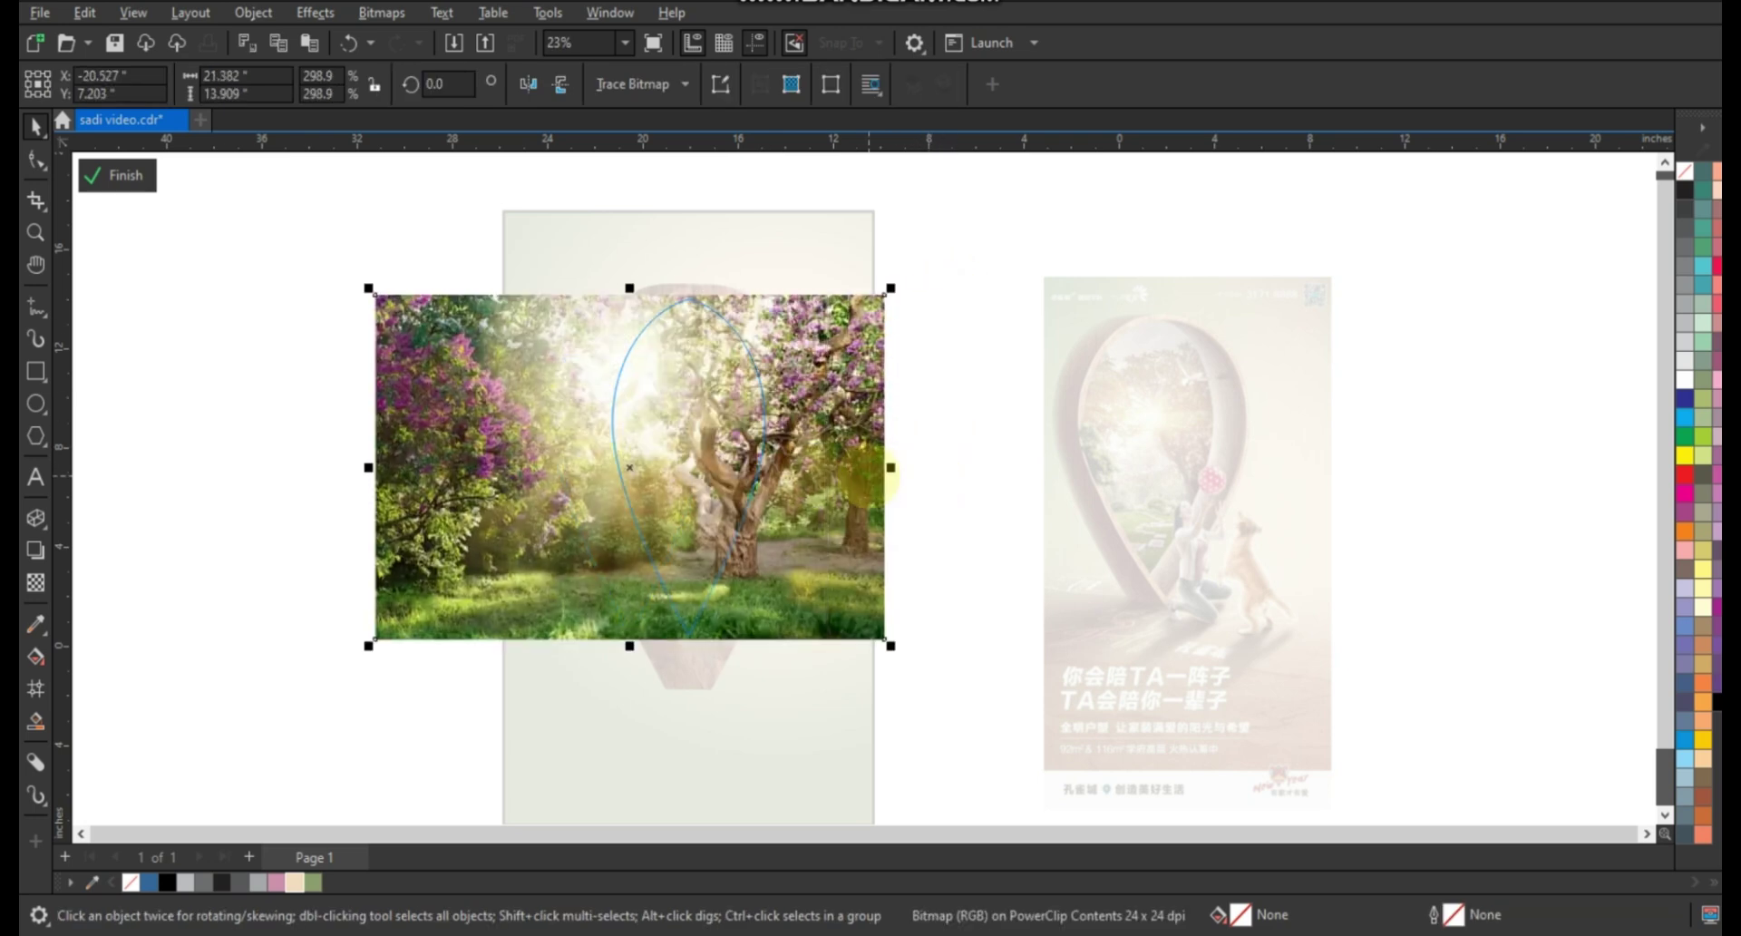
right_click(867, 473)
left_click(902, 269)
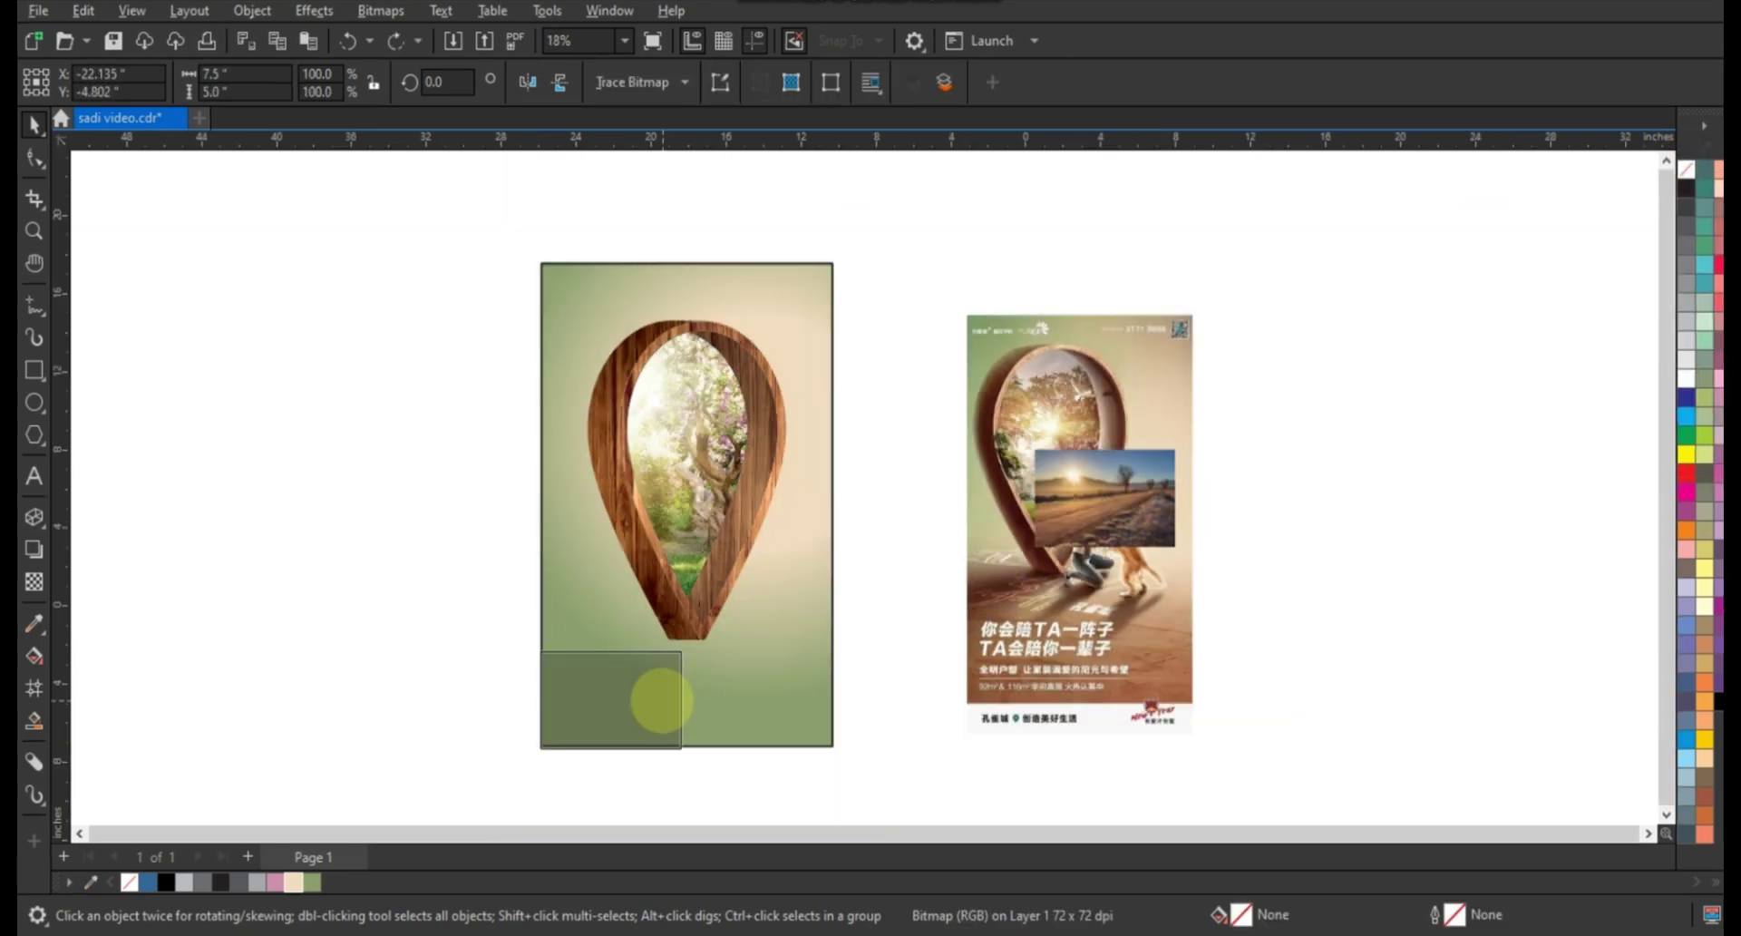
Move the dirt-road photo to the lower left, enlarge it, and send it behind the pin.
left_click_drag(1156, 499, 662, 698)
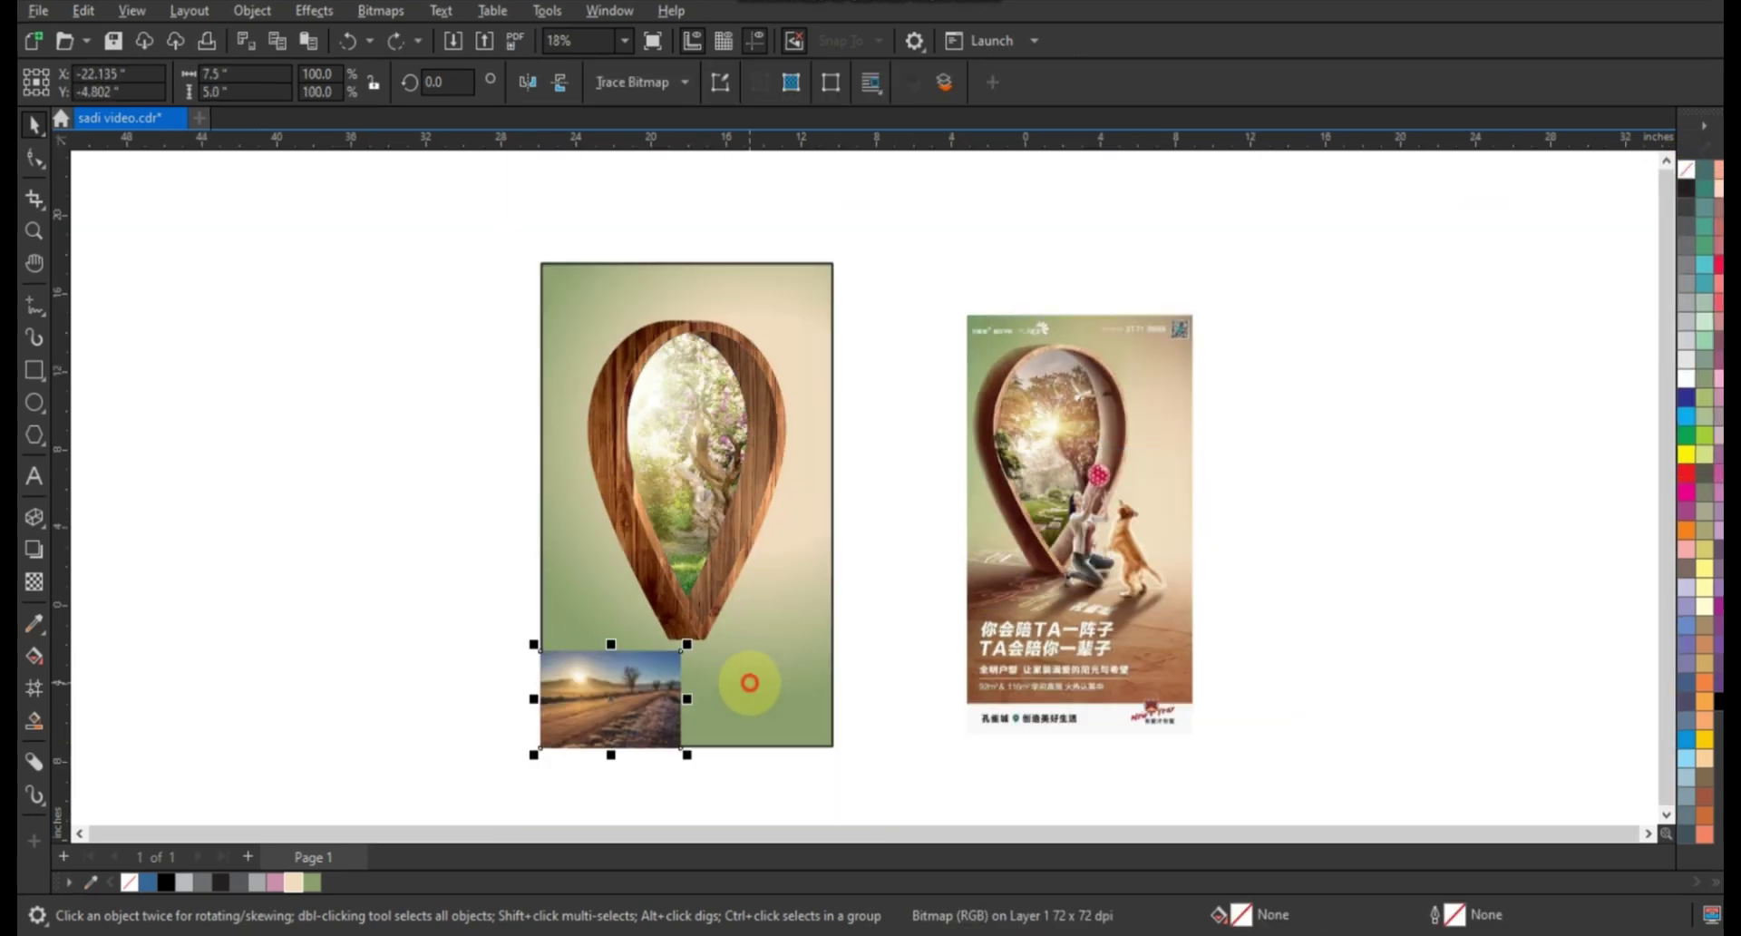
left_click(750, 684, "shift")
left_click(631, 695)
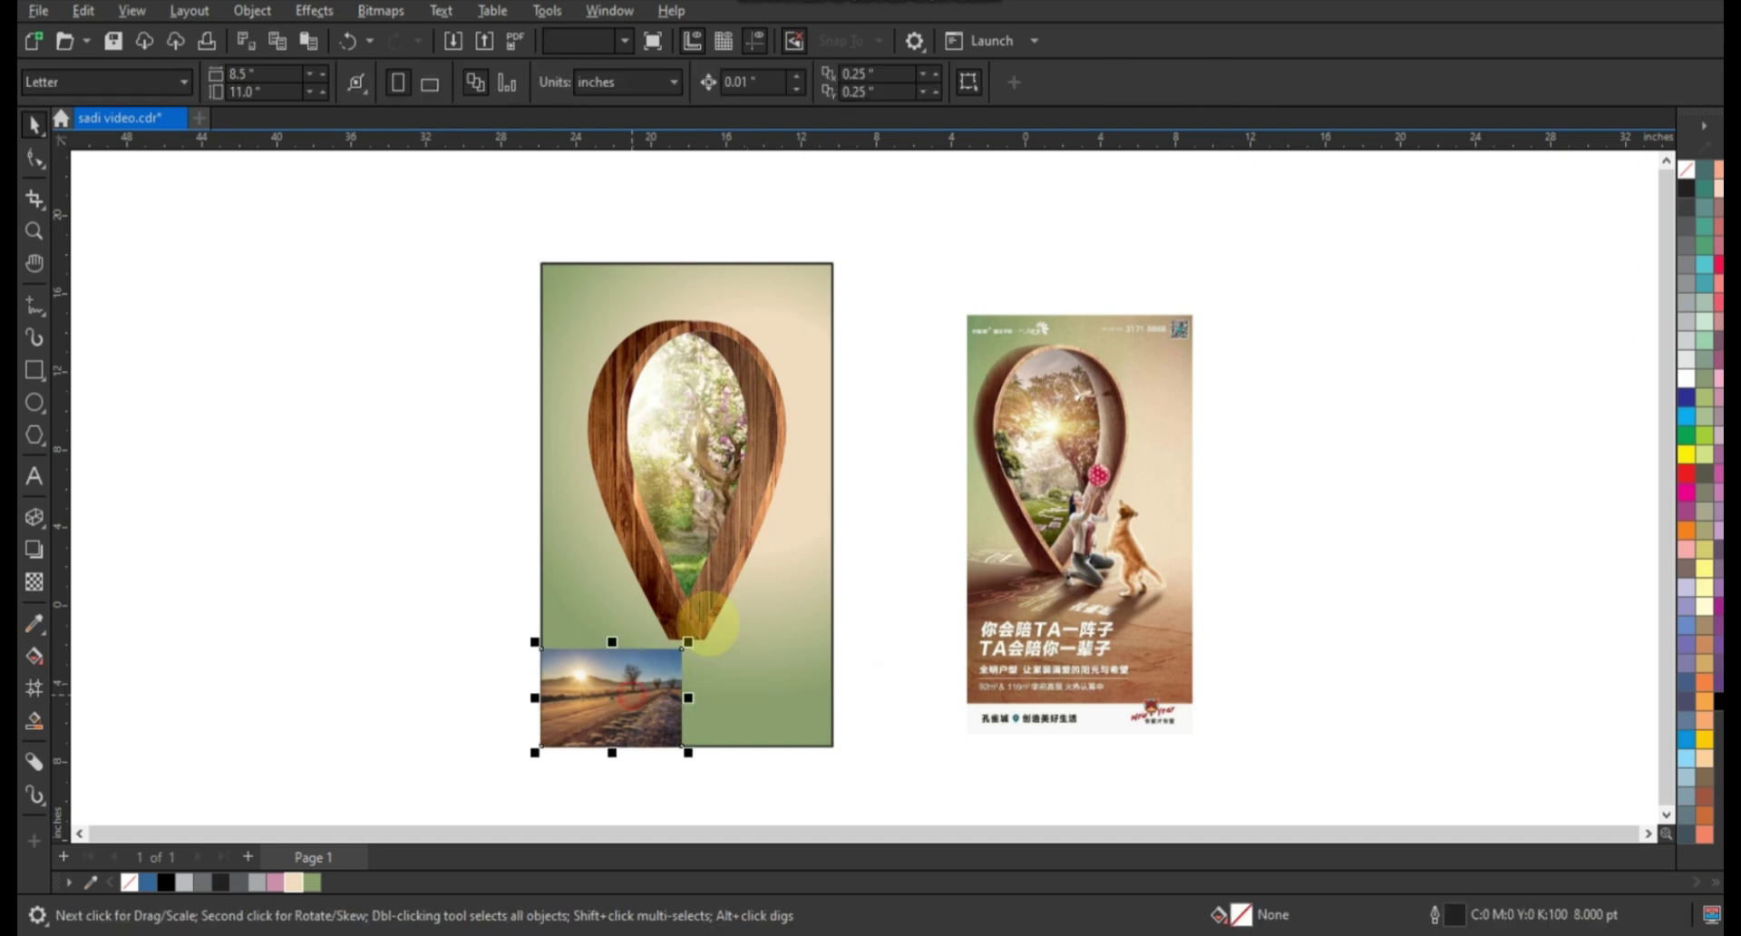
mouse_move(683, 645)
left_mouse_down()
mouse_move(858, 468)
mouse_move(871, 500)
left_mouse_up()
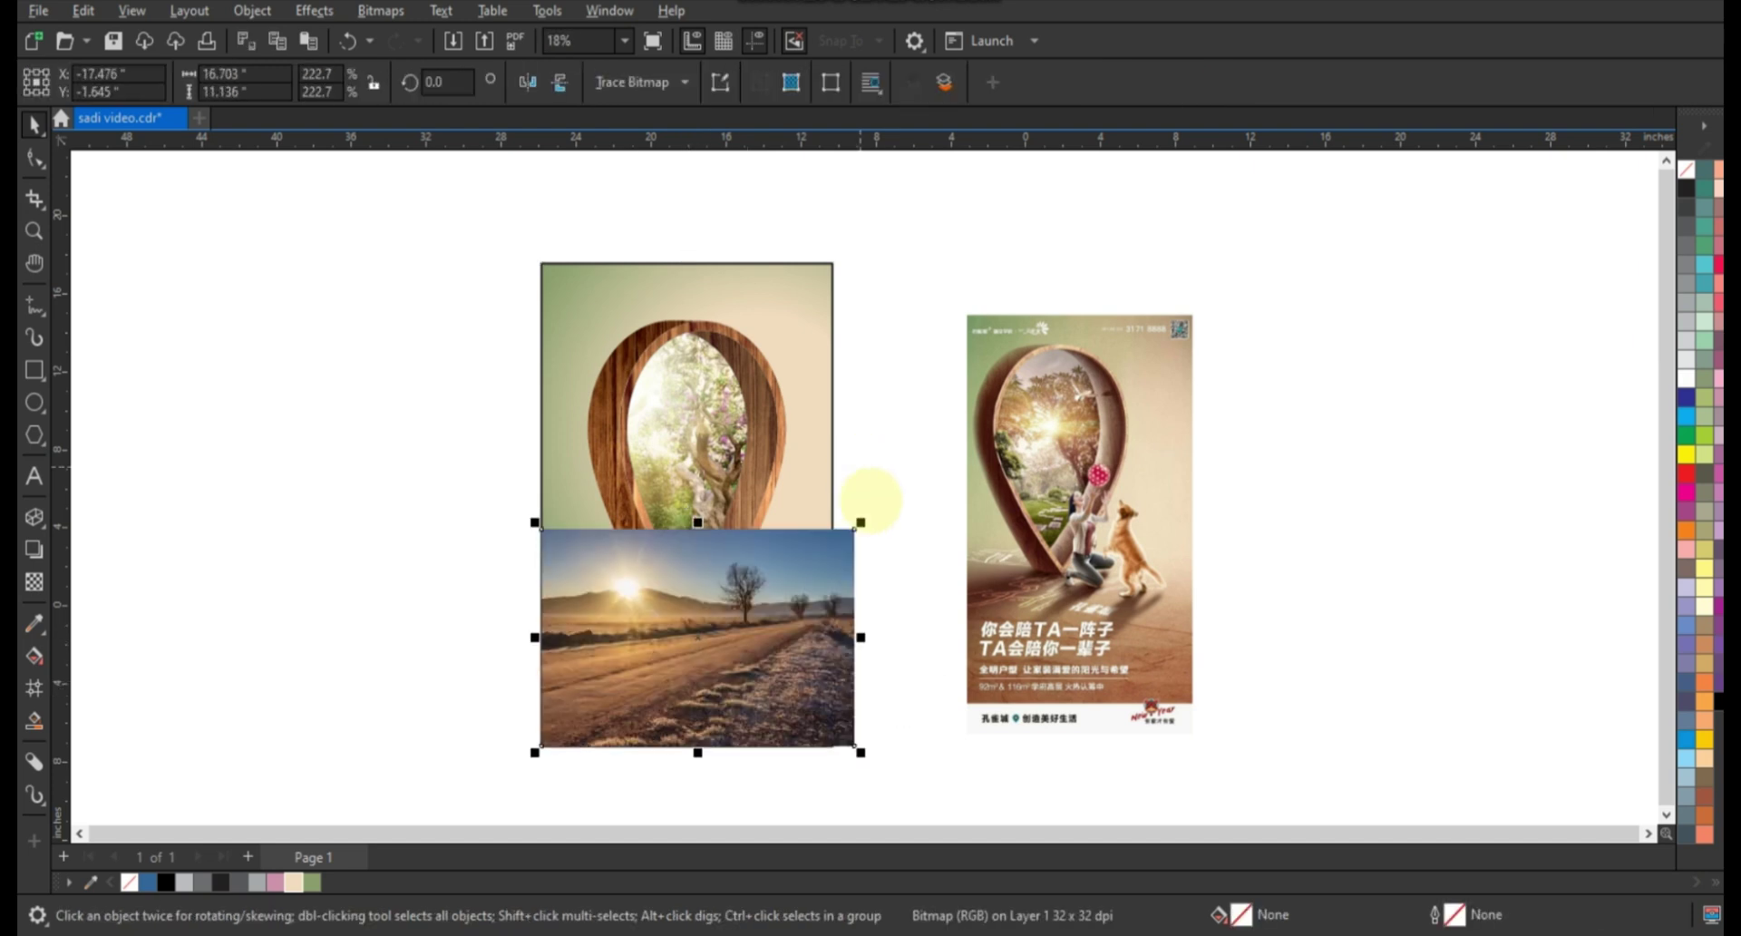
key("ctrl+Page_Down")
scroll(816, 497, "up", 1)
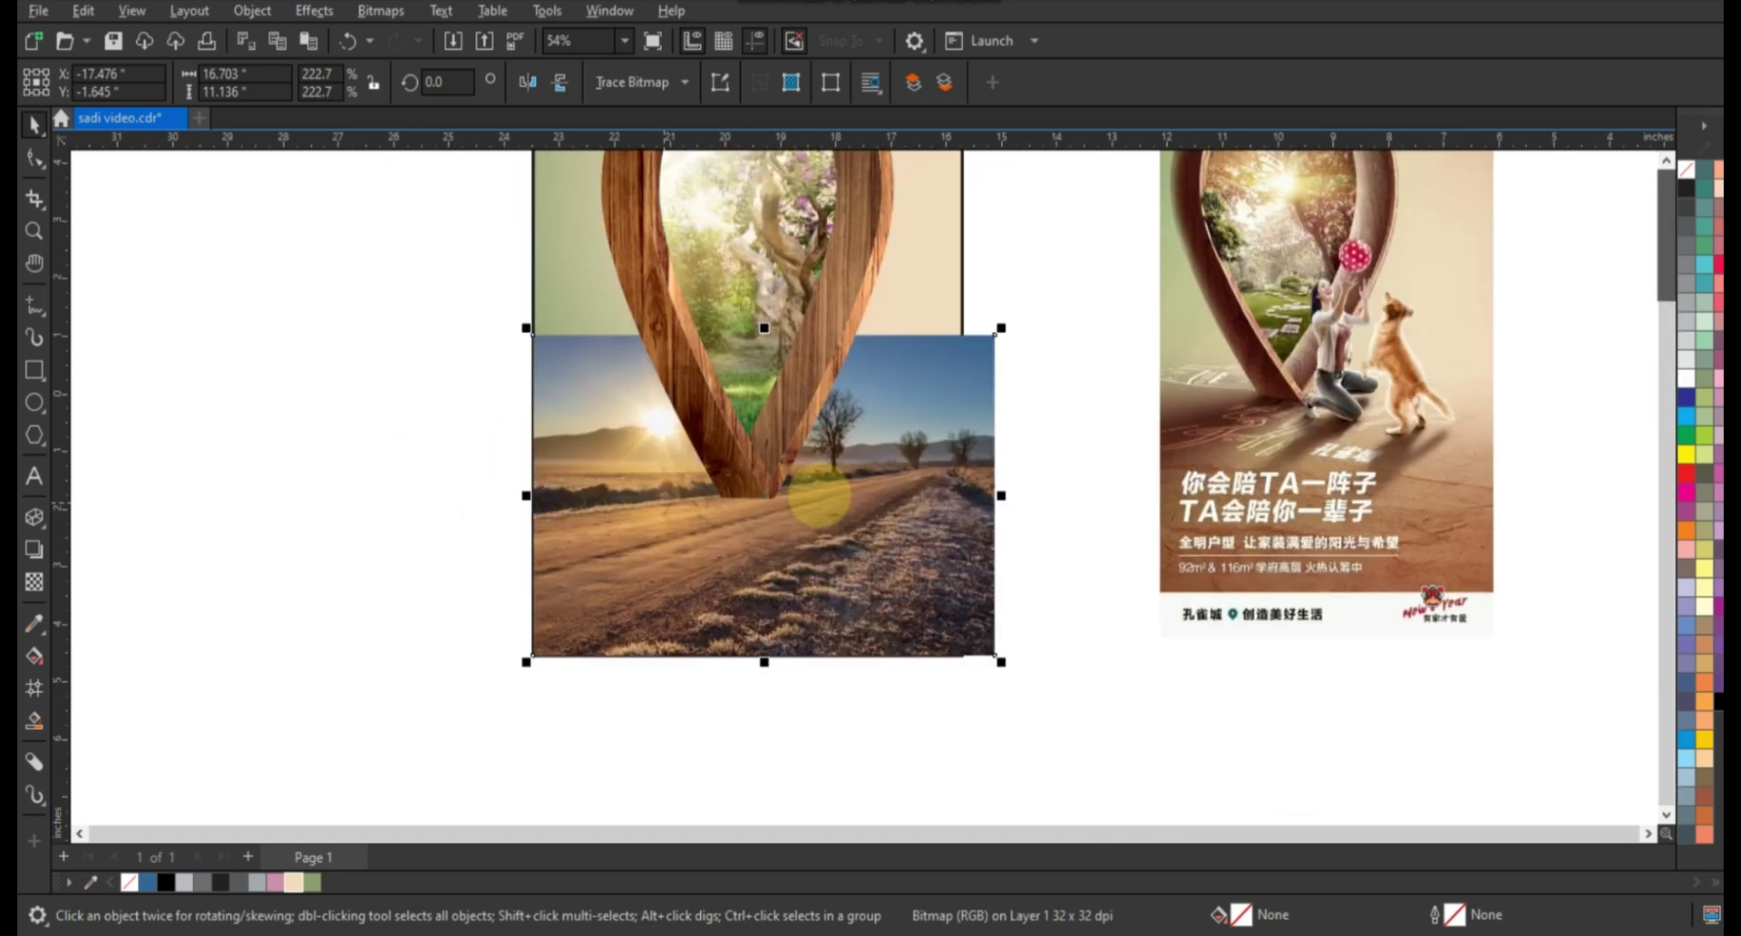
left_click_drag(1006, 330, 1122, 243)
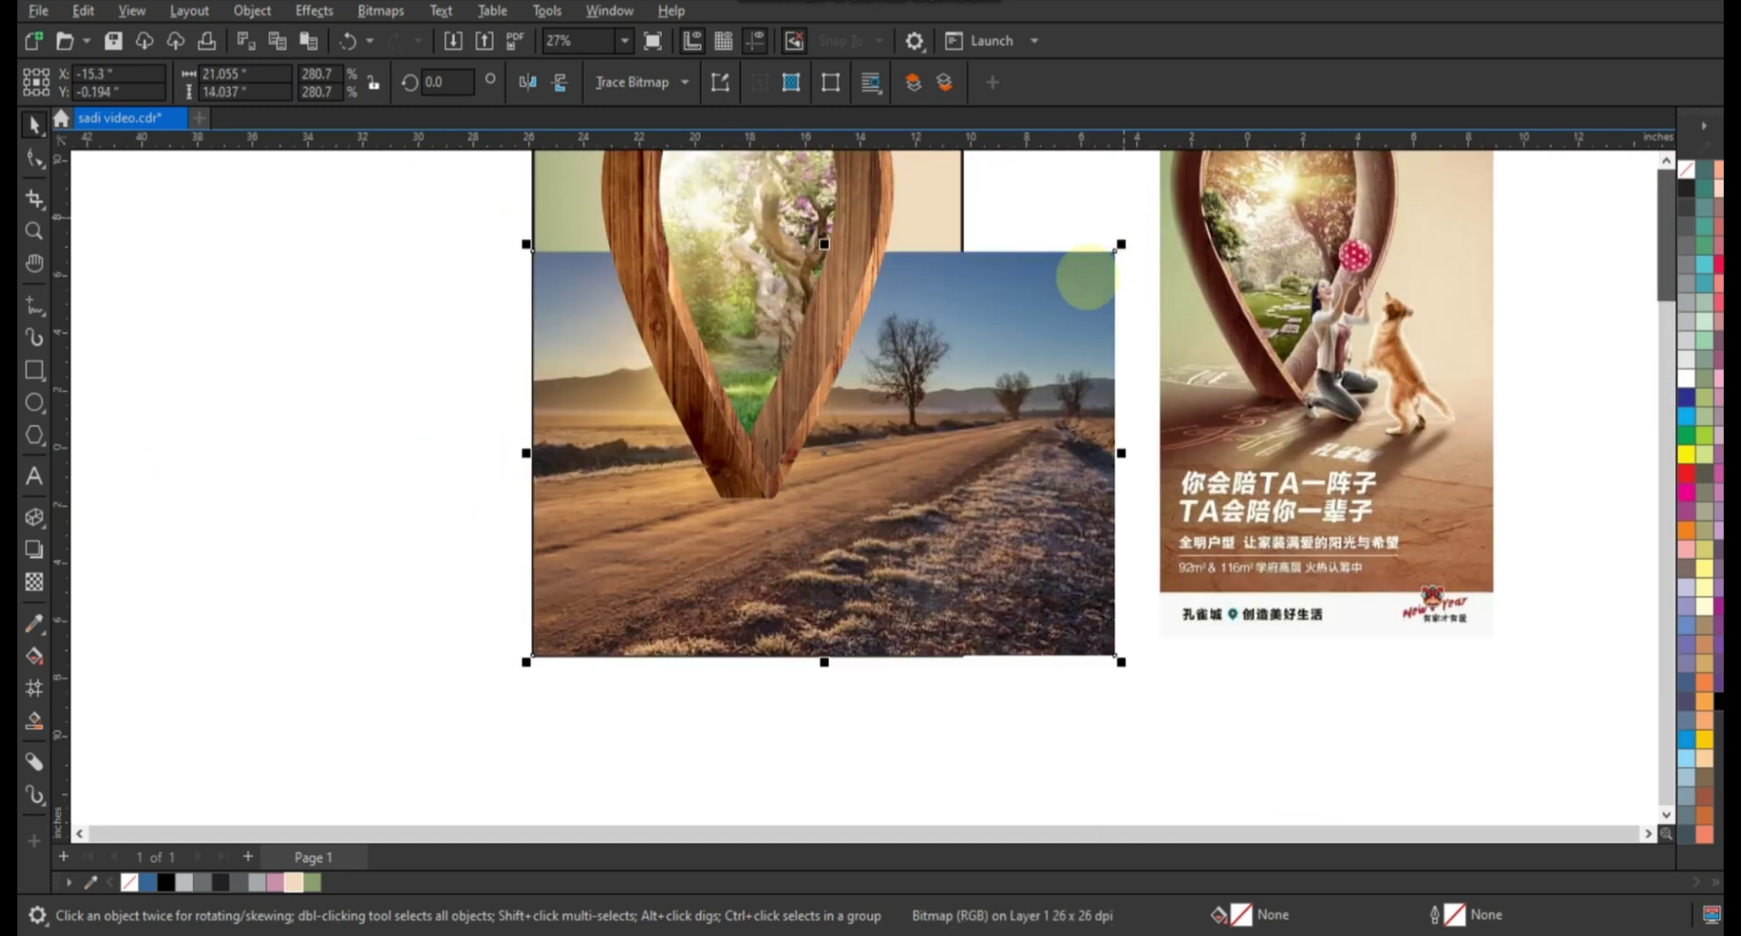
Fade the top of the road photo with a fountain transparency.
left_click(35, 581)
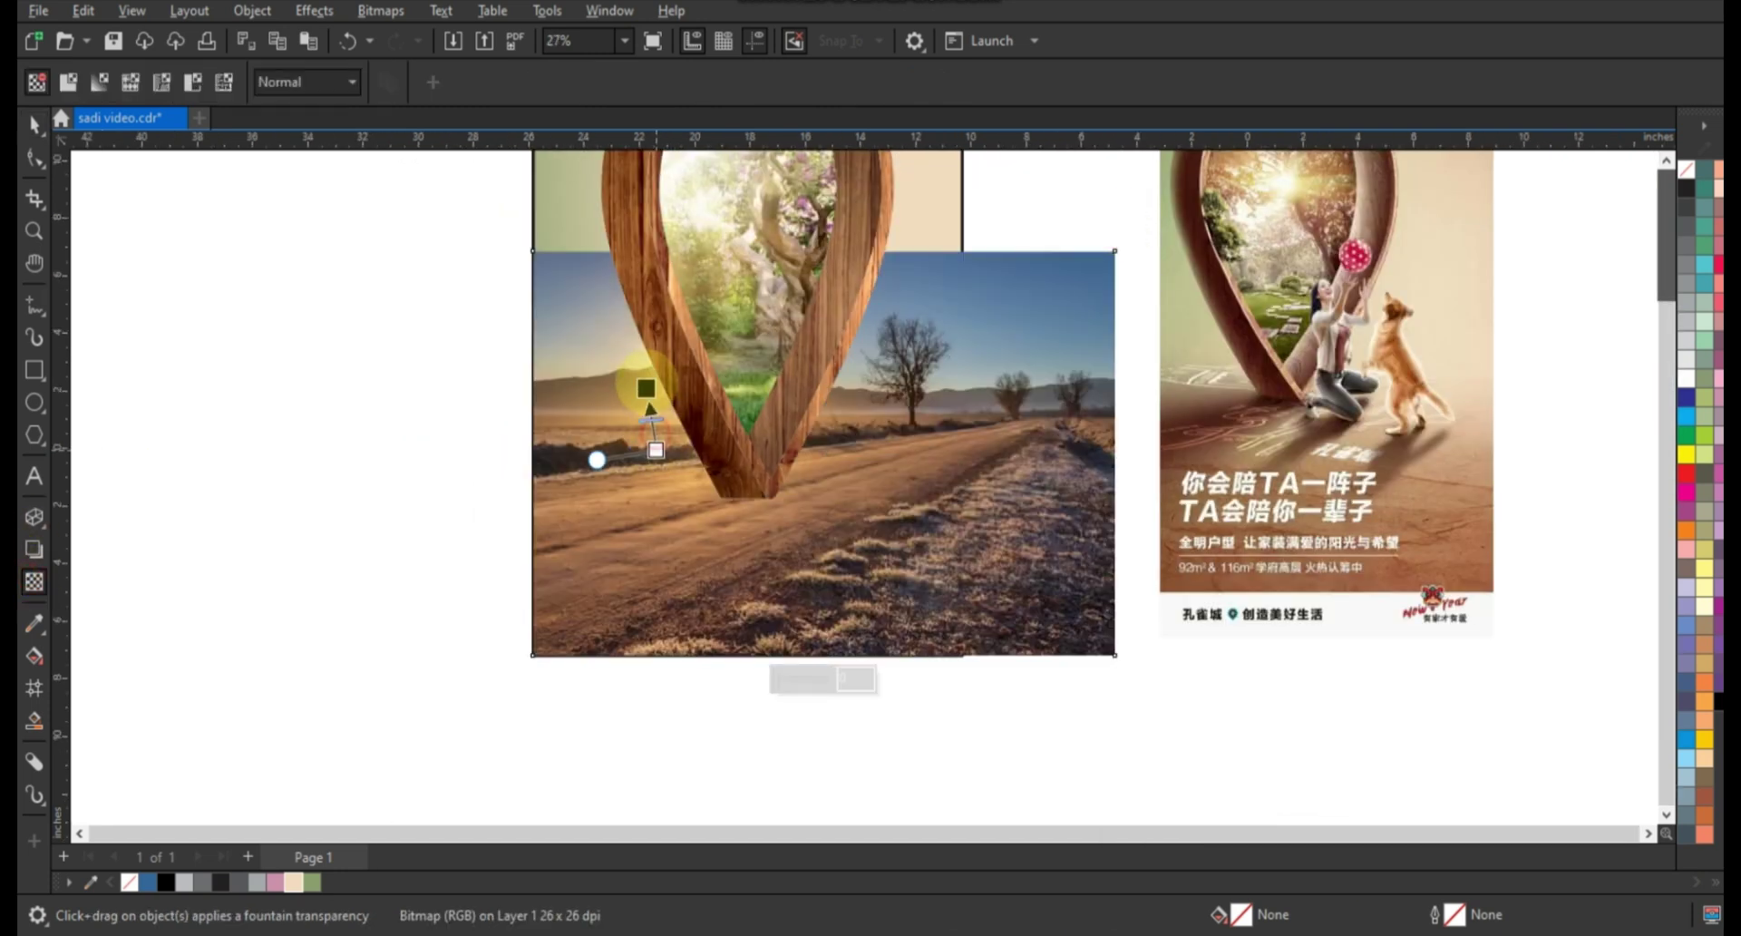
left_click_drag(645, 388, 659, 466)
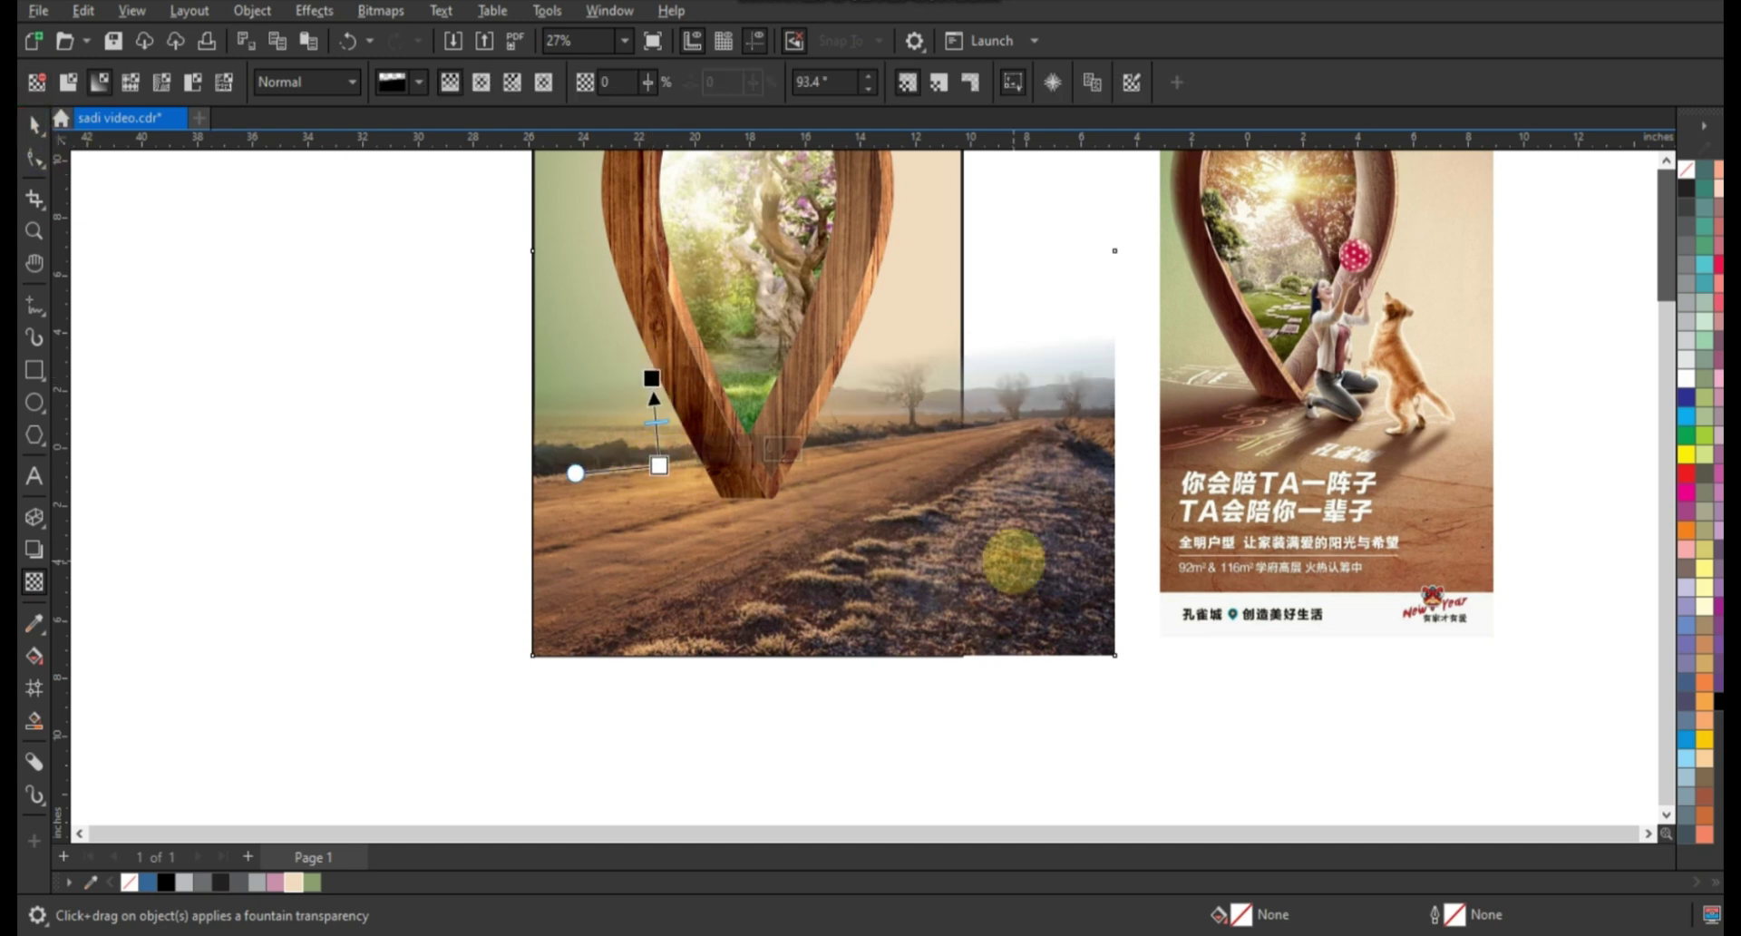
left_click(35, 125)
scroll(963, 505, "down", 1)
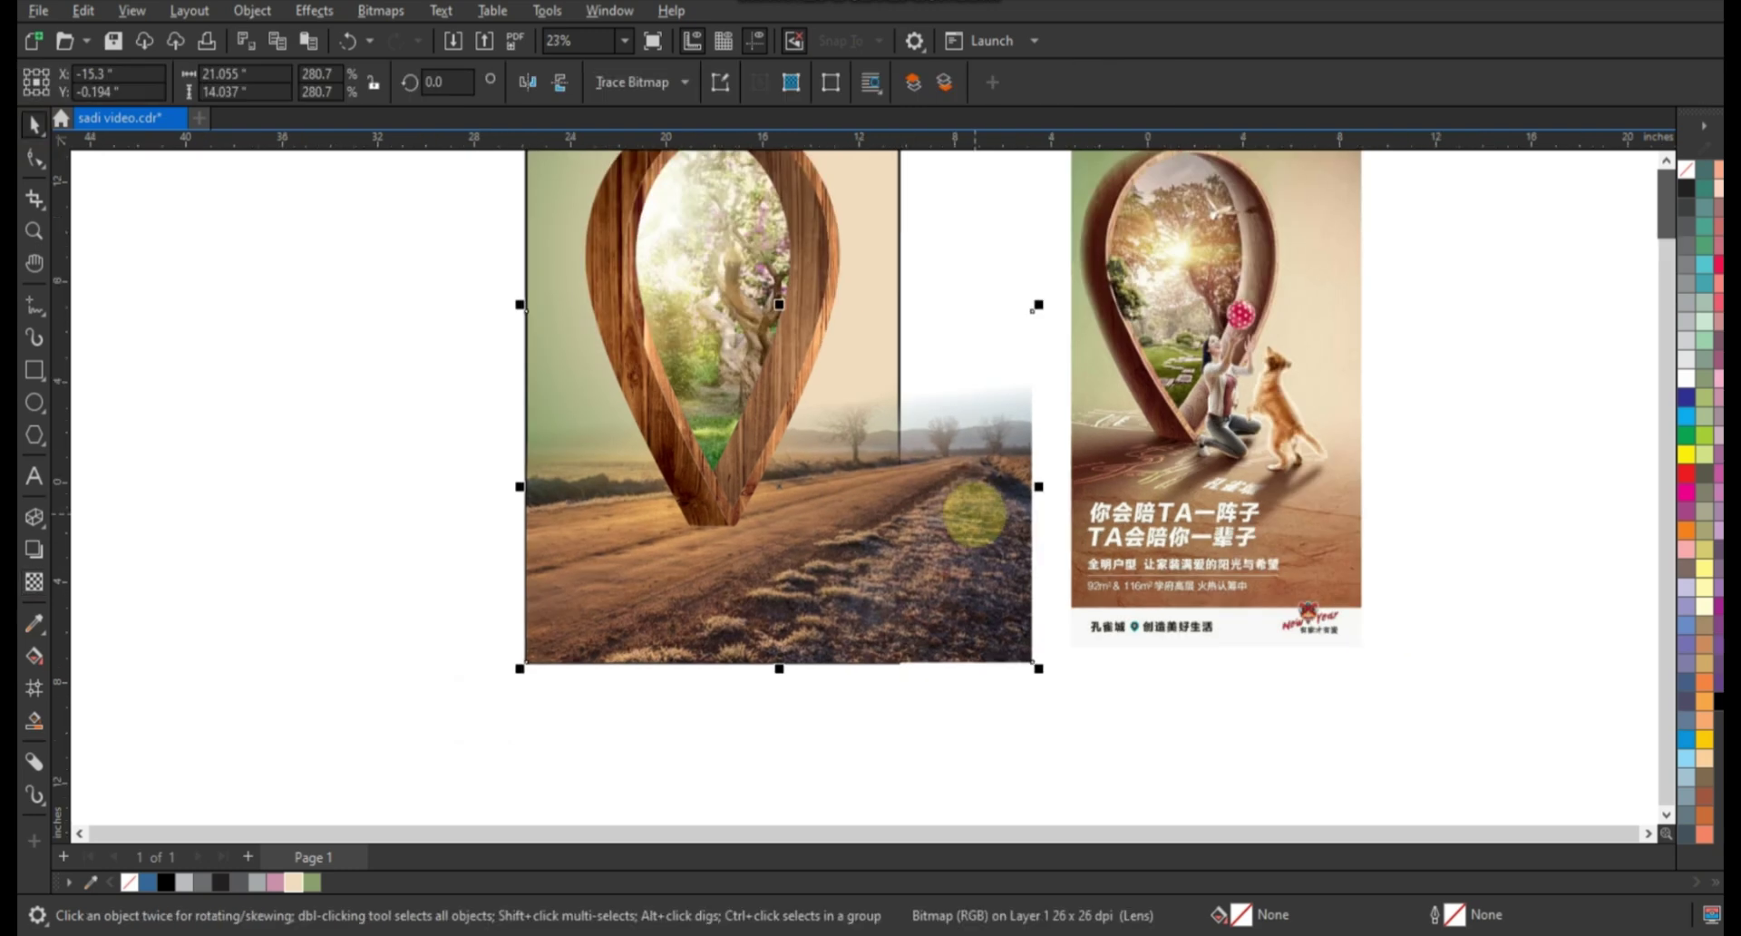
scroll(972, 567, "down", 1)
right_click(970, 566)
Clip the road photo into the left poster frame and group the four pin pieces.
left_click(1060, 594)
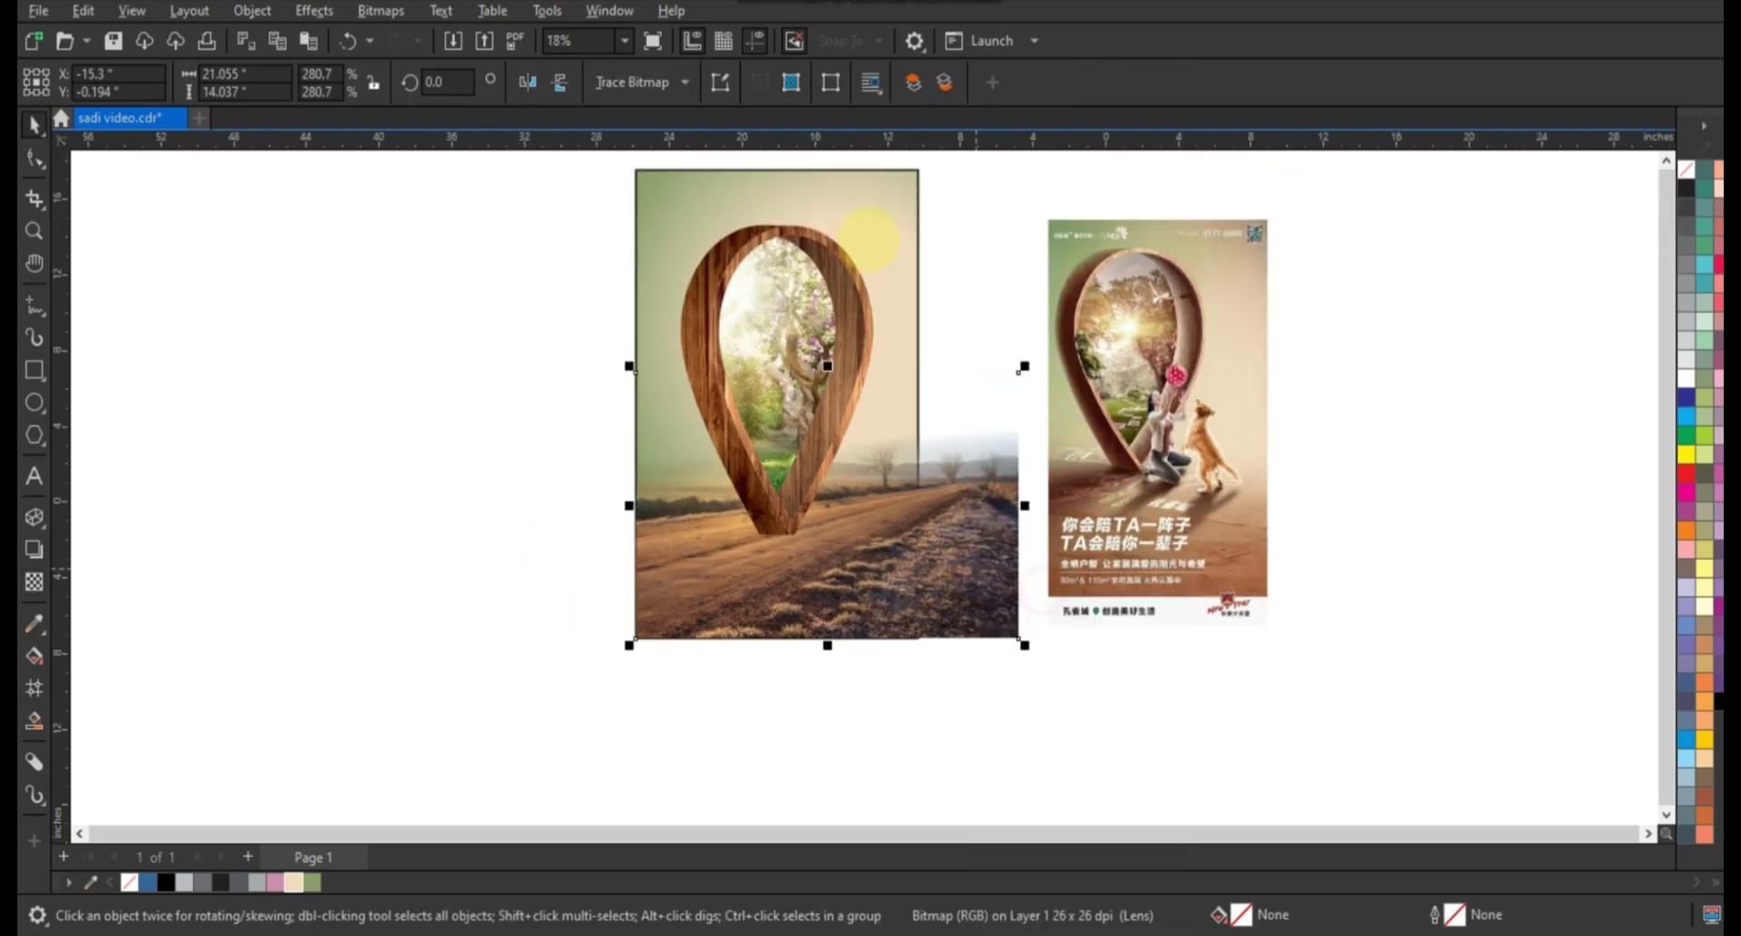
left_click(872, 235)
left_click(954, 287)
left_click_drag(567, 182, 895, 570)
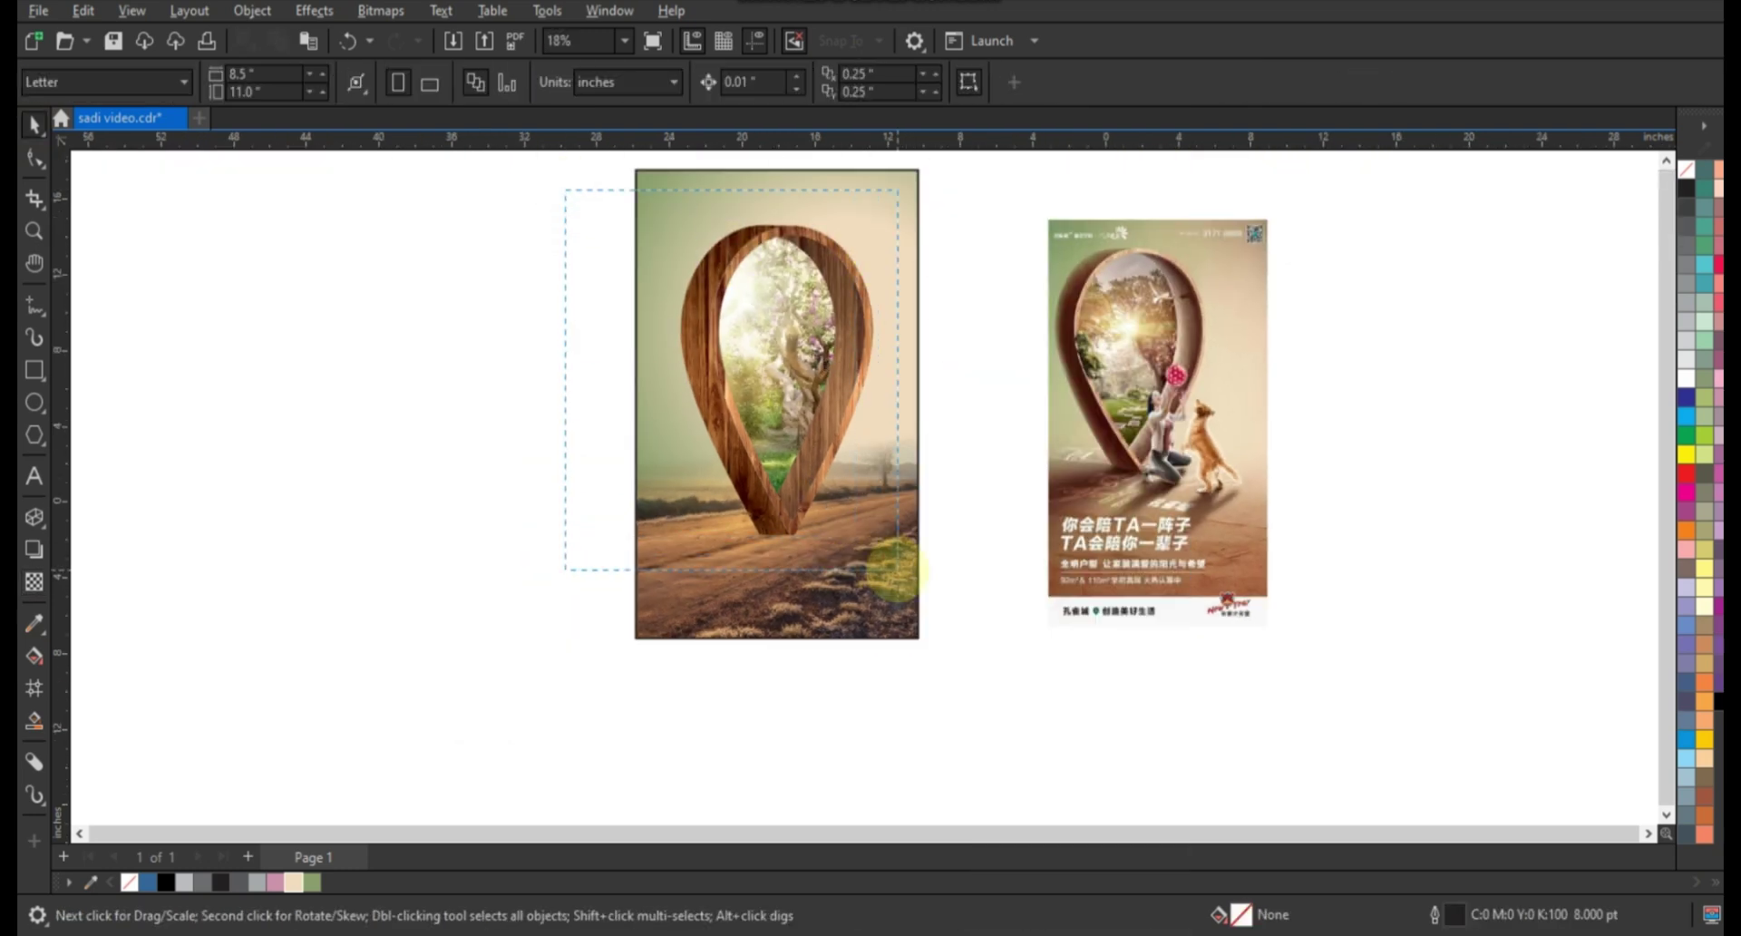
key("ctrl+g")
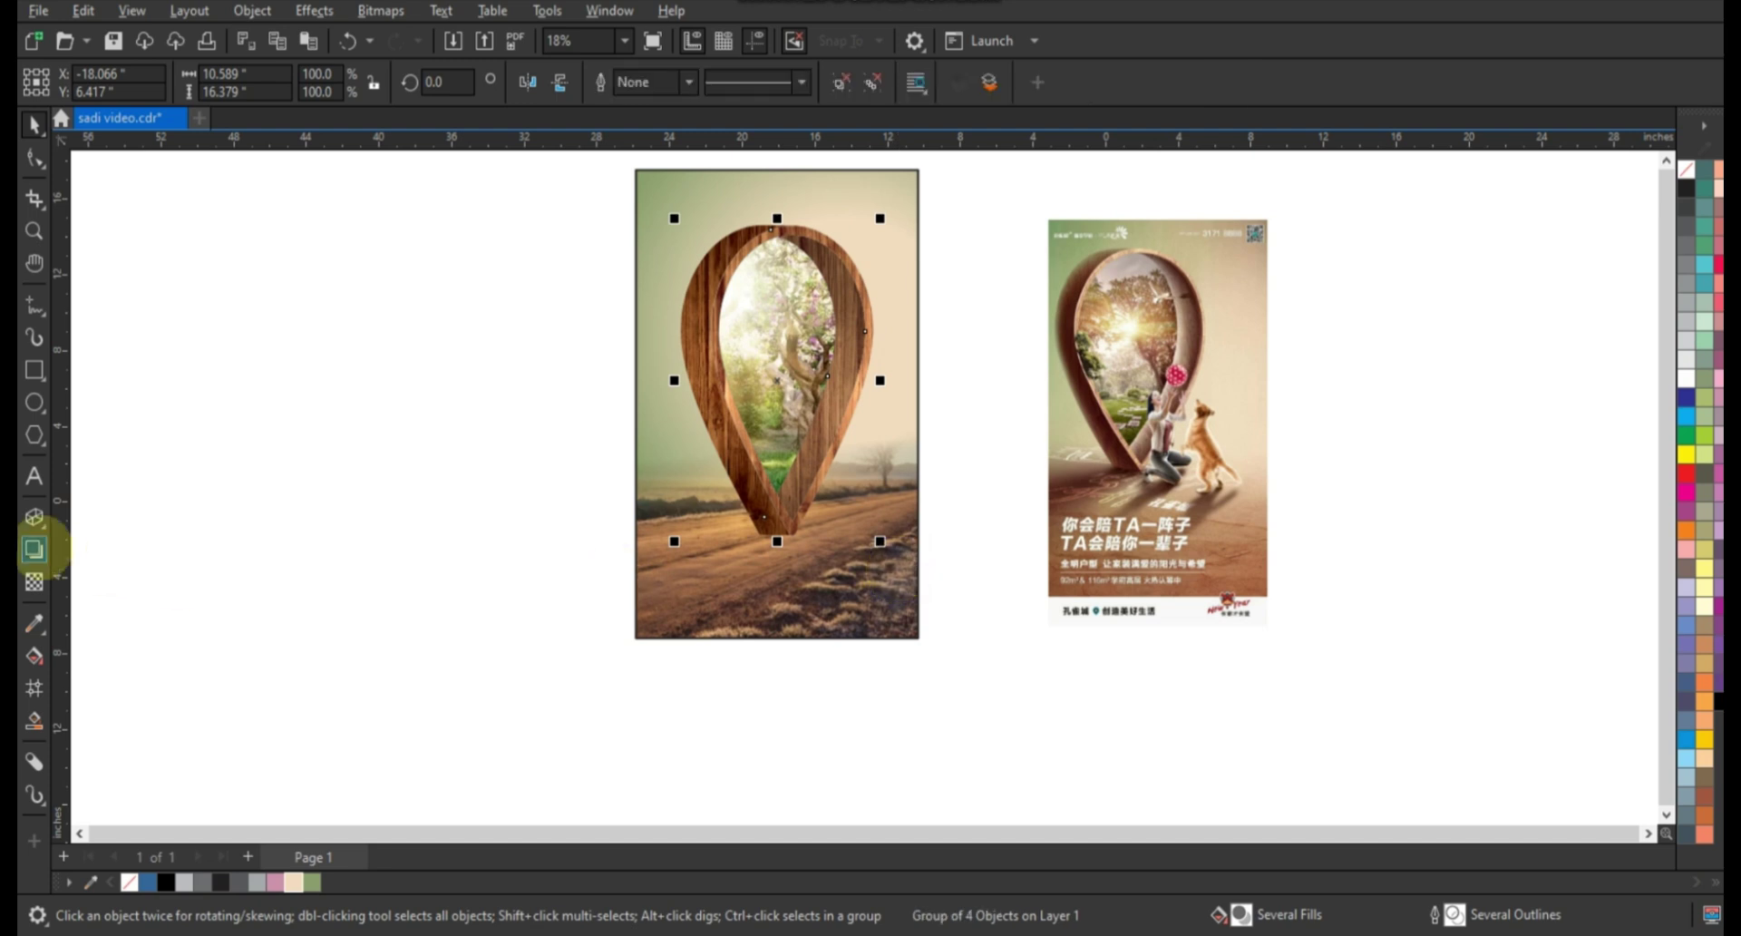
Cast a drop shadow leftward from the pin along the road and break it apart.
left_click(34, 548)
left_click_drag(764, 520, 569, 624)
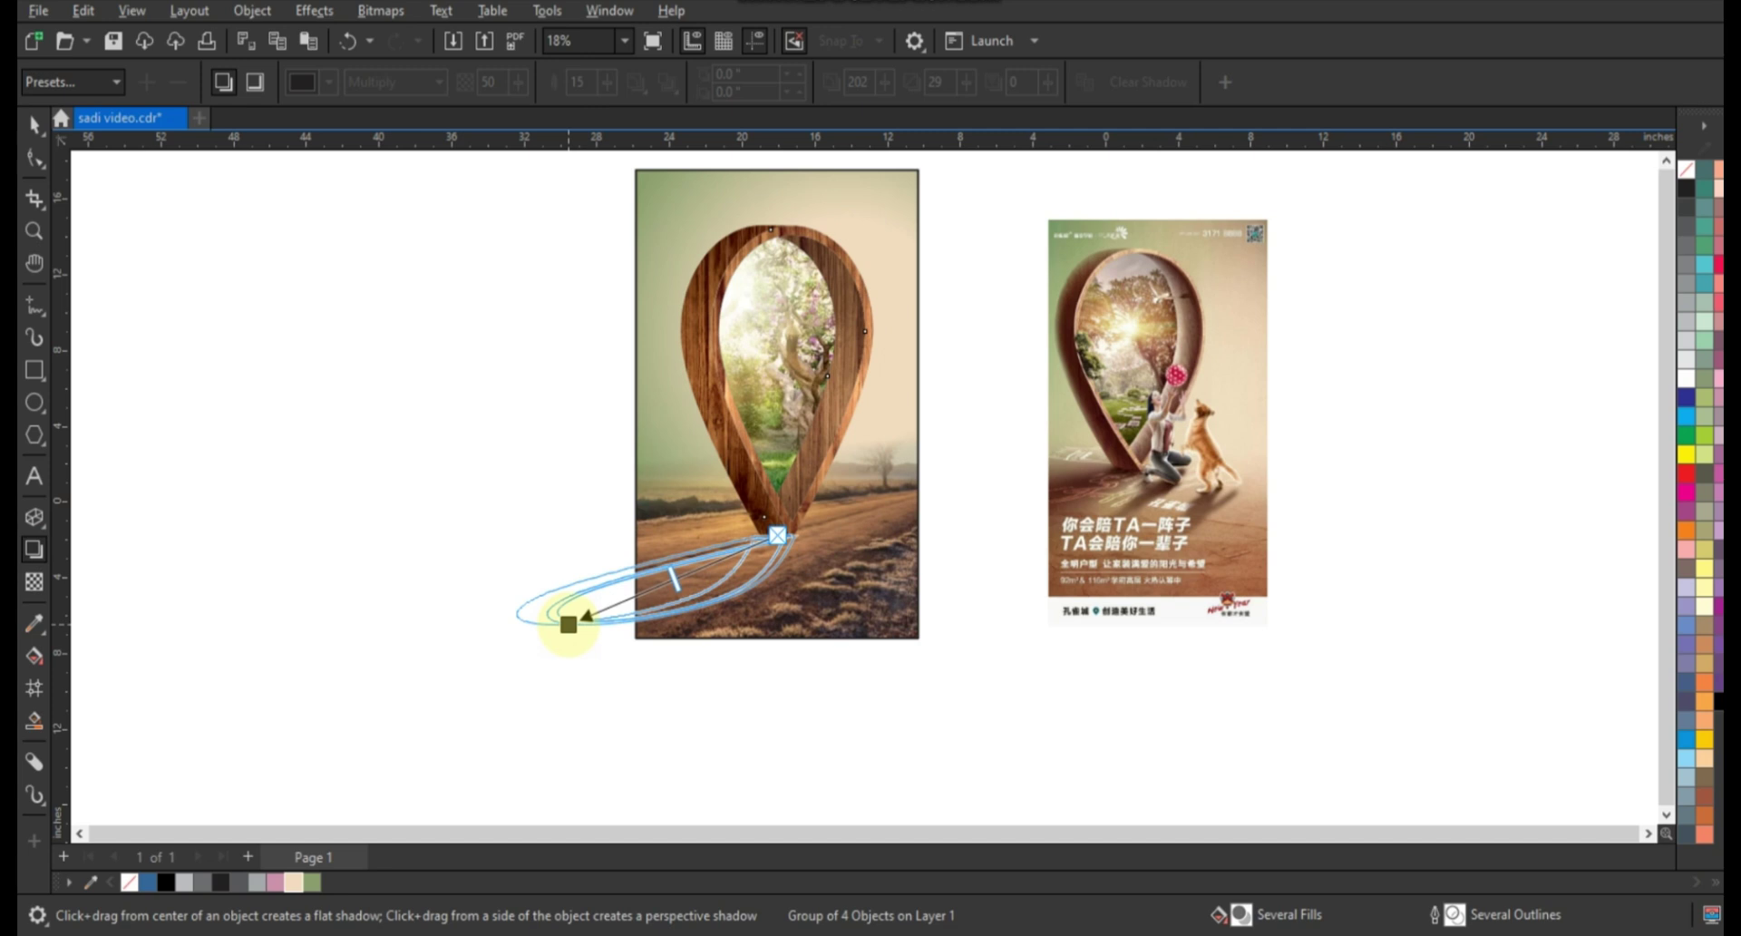
left_click_drag(606, 619, 606, 618)
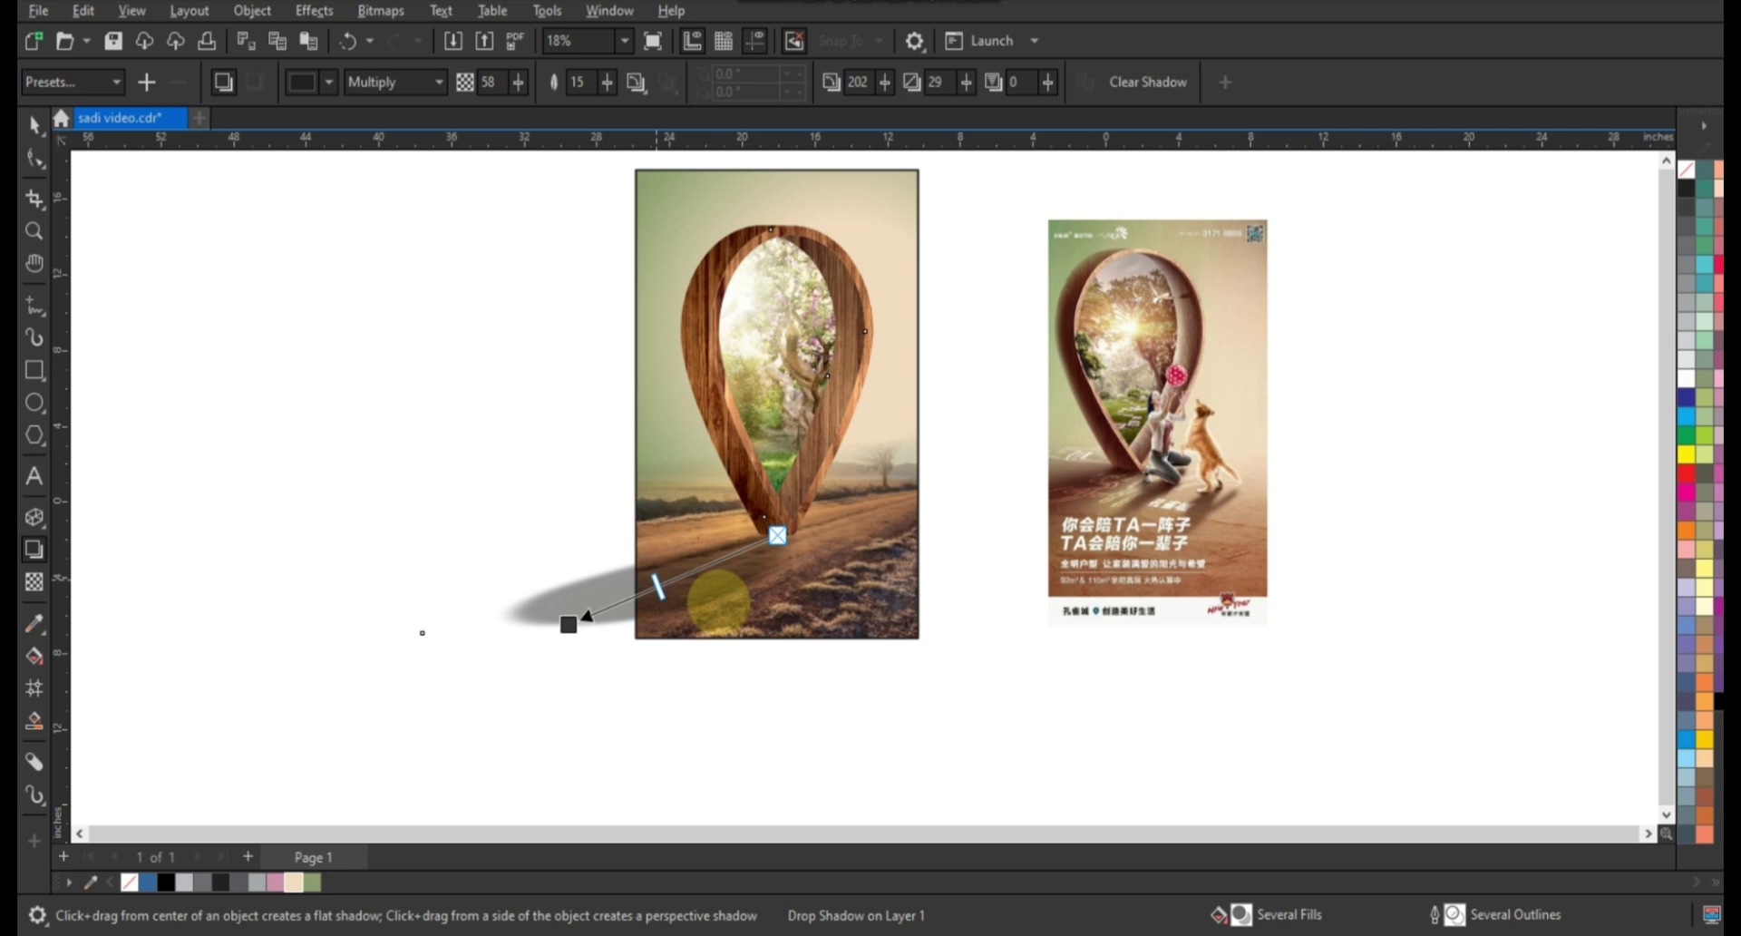
left_click(34, 126)
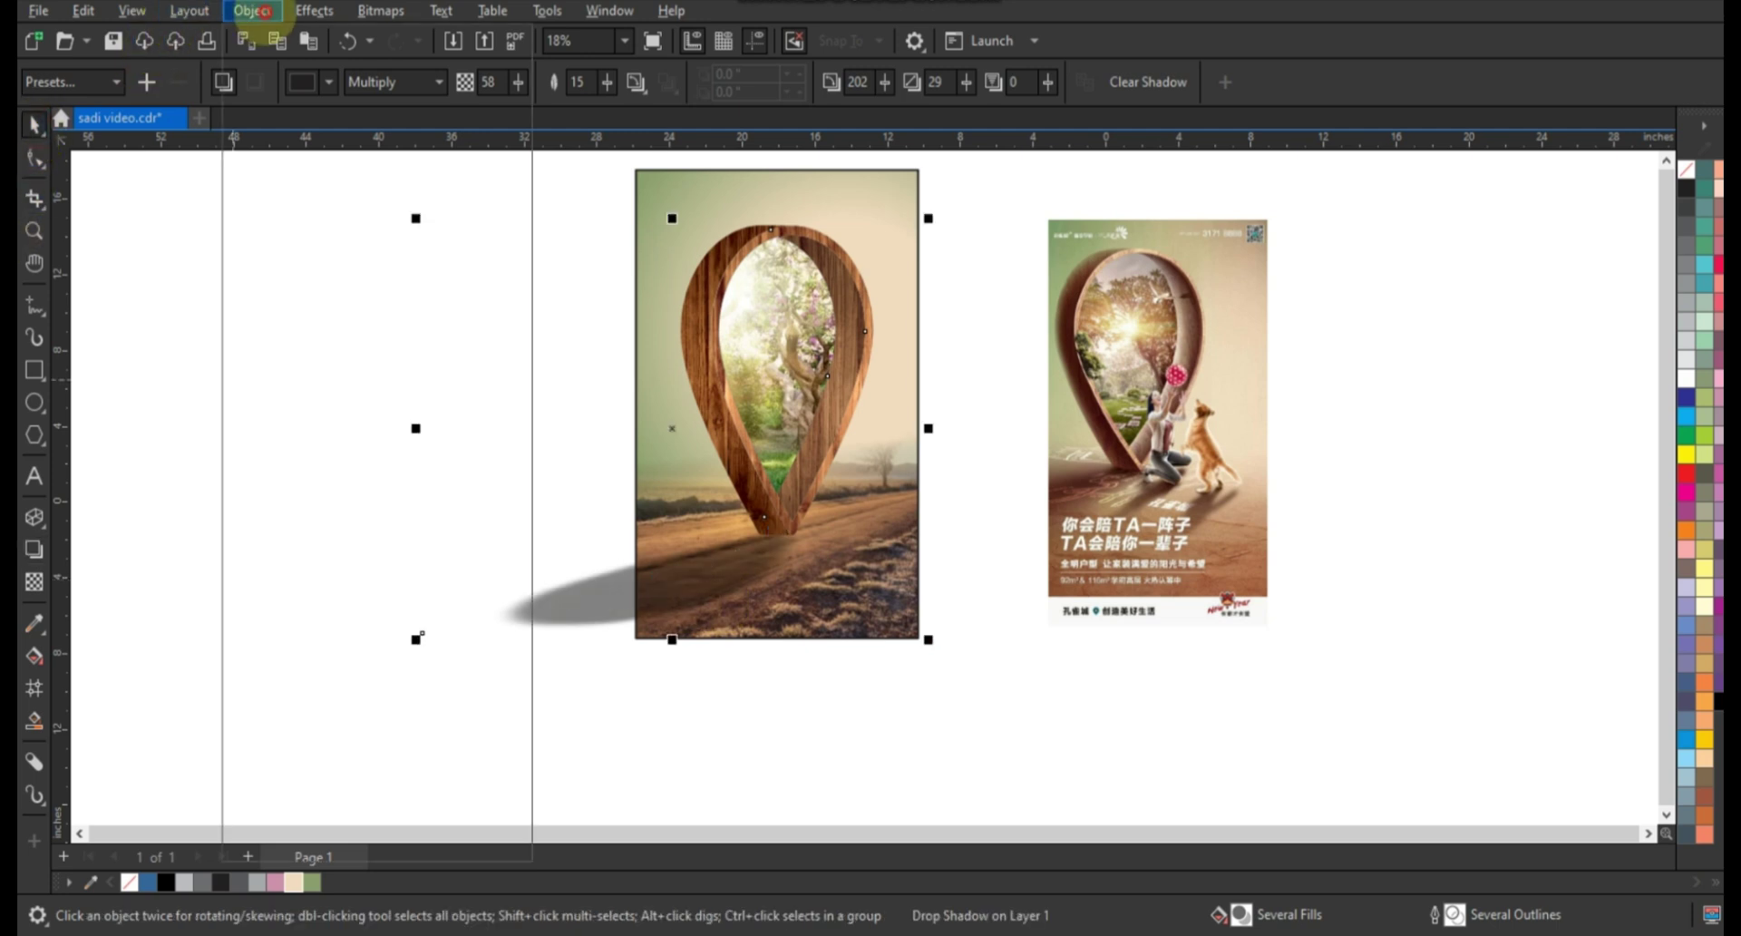
left_click(252, 10)
left_click(344, 533)
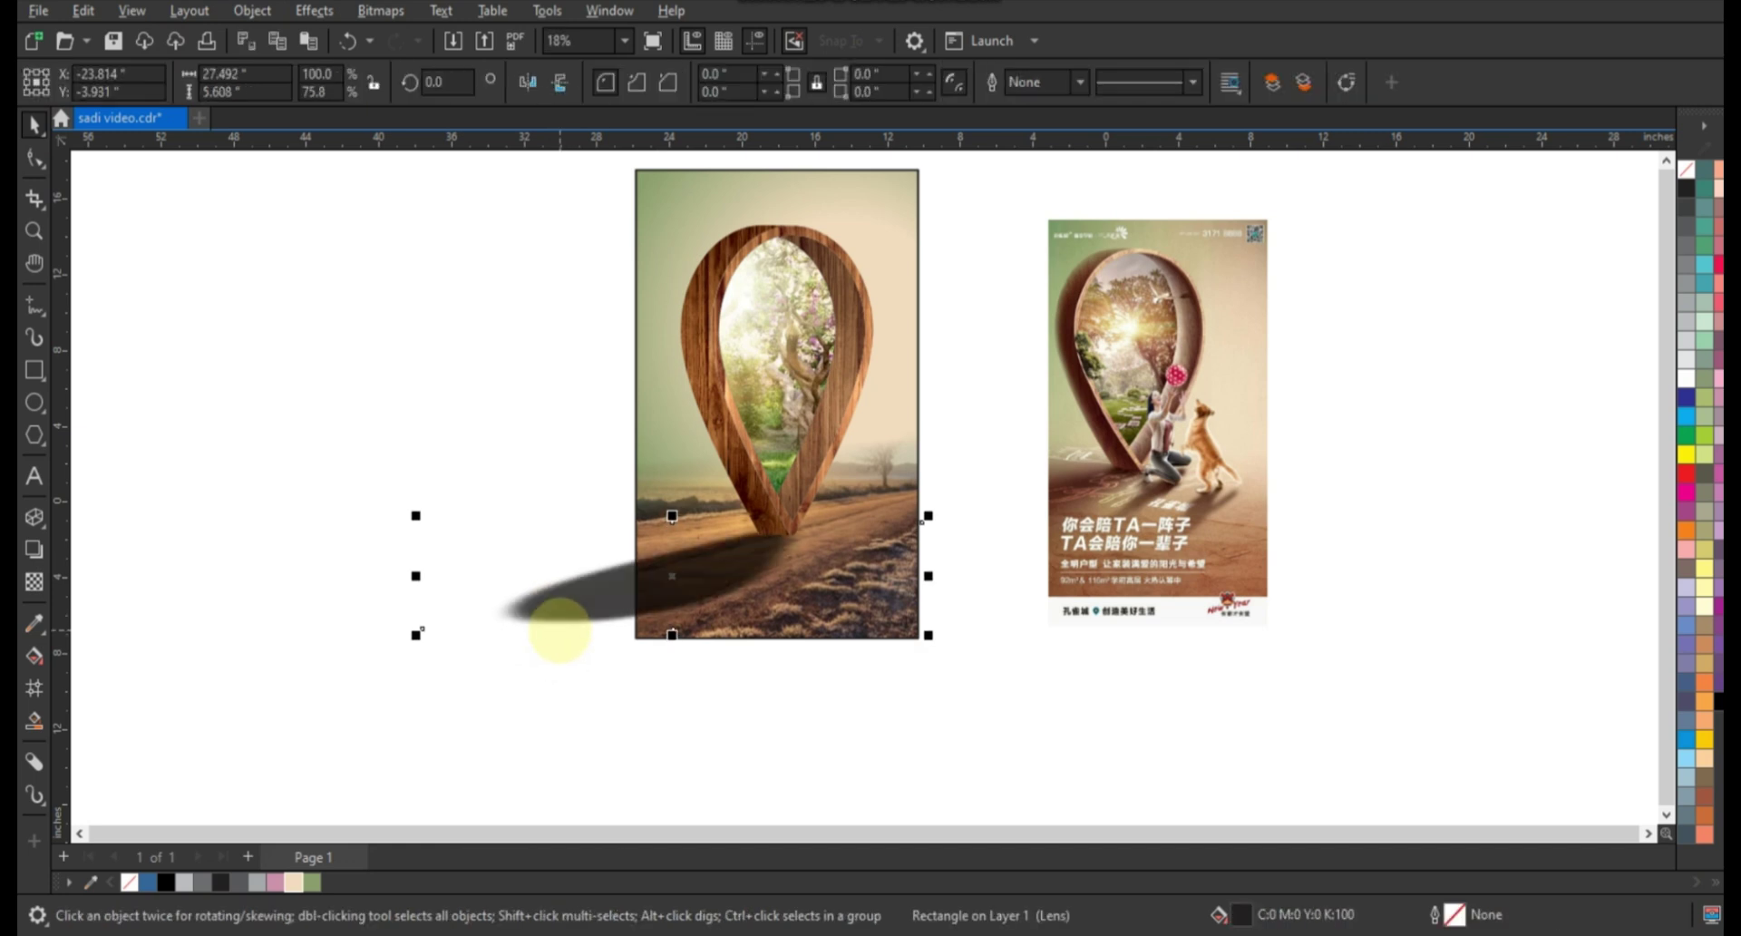
PowerClip the separated shadow pieces inside the poster frame.
left_click_drag(322, 758, 862, 508)
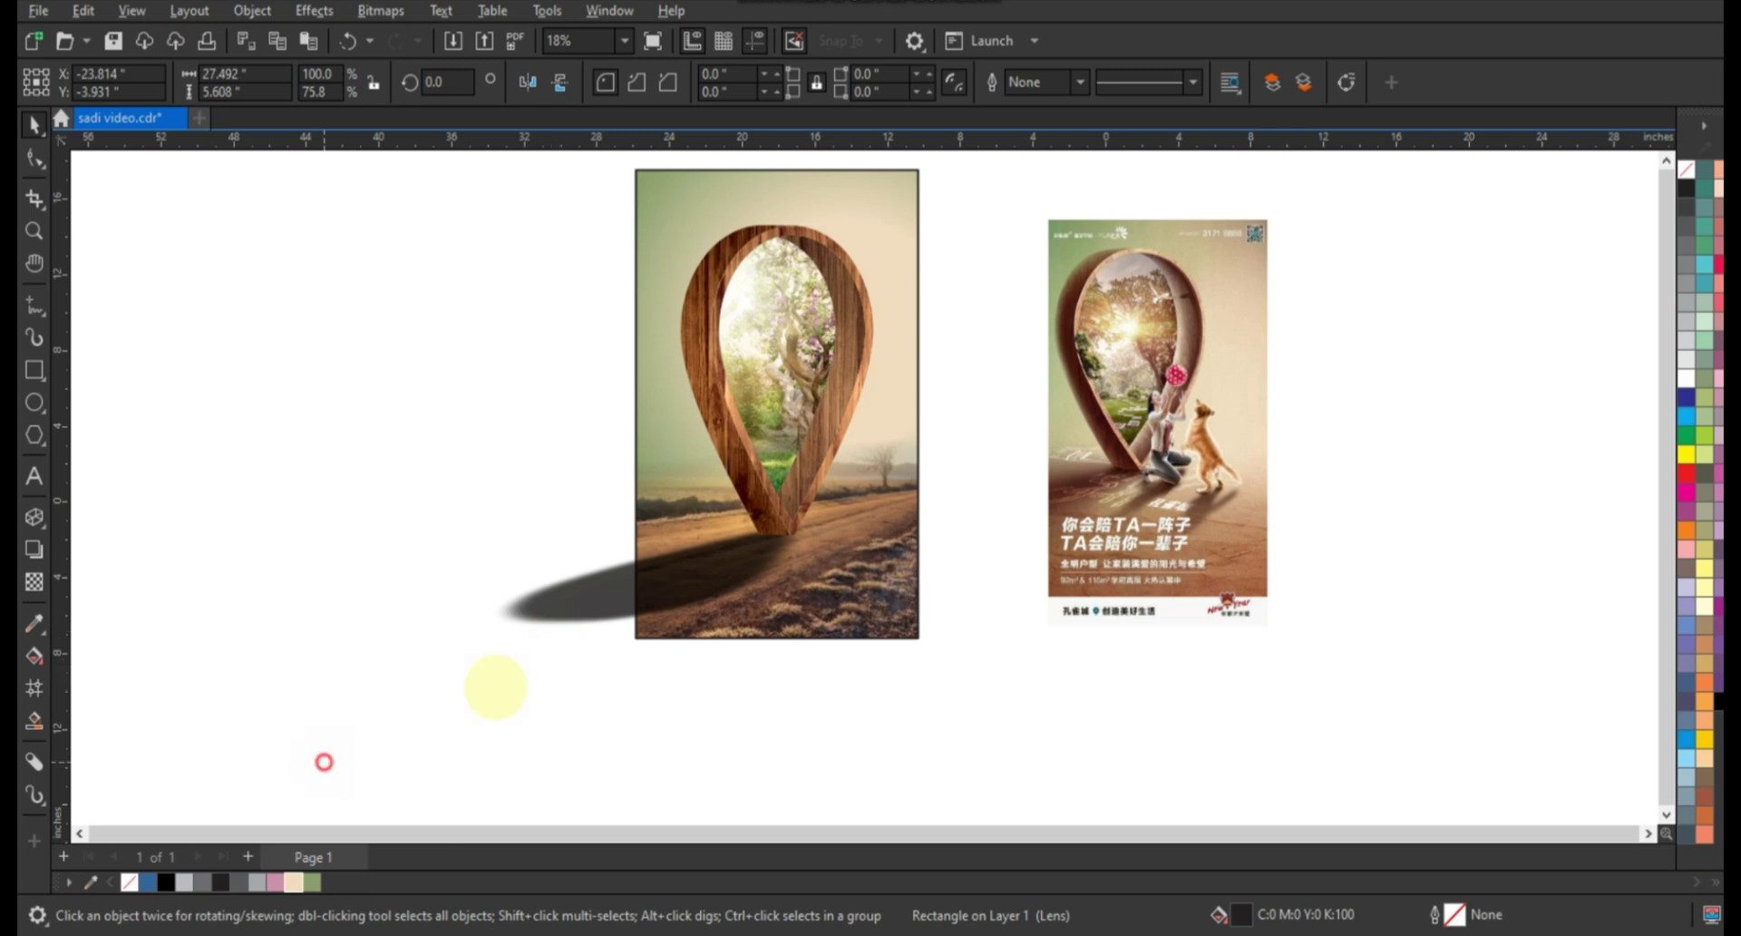
left_click(582, 612)
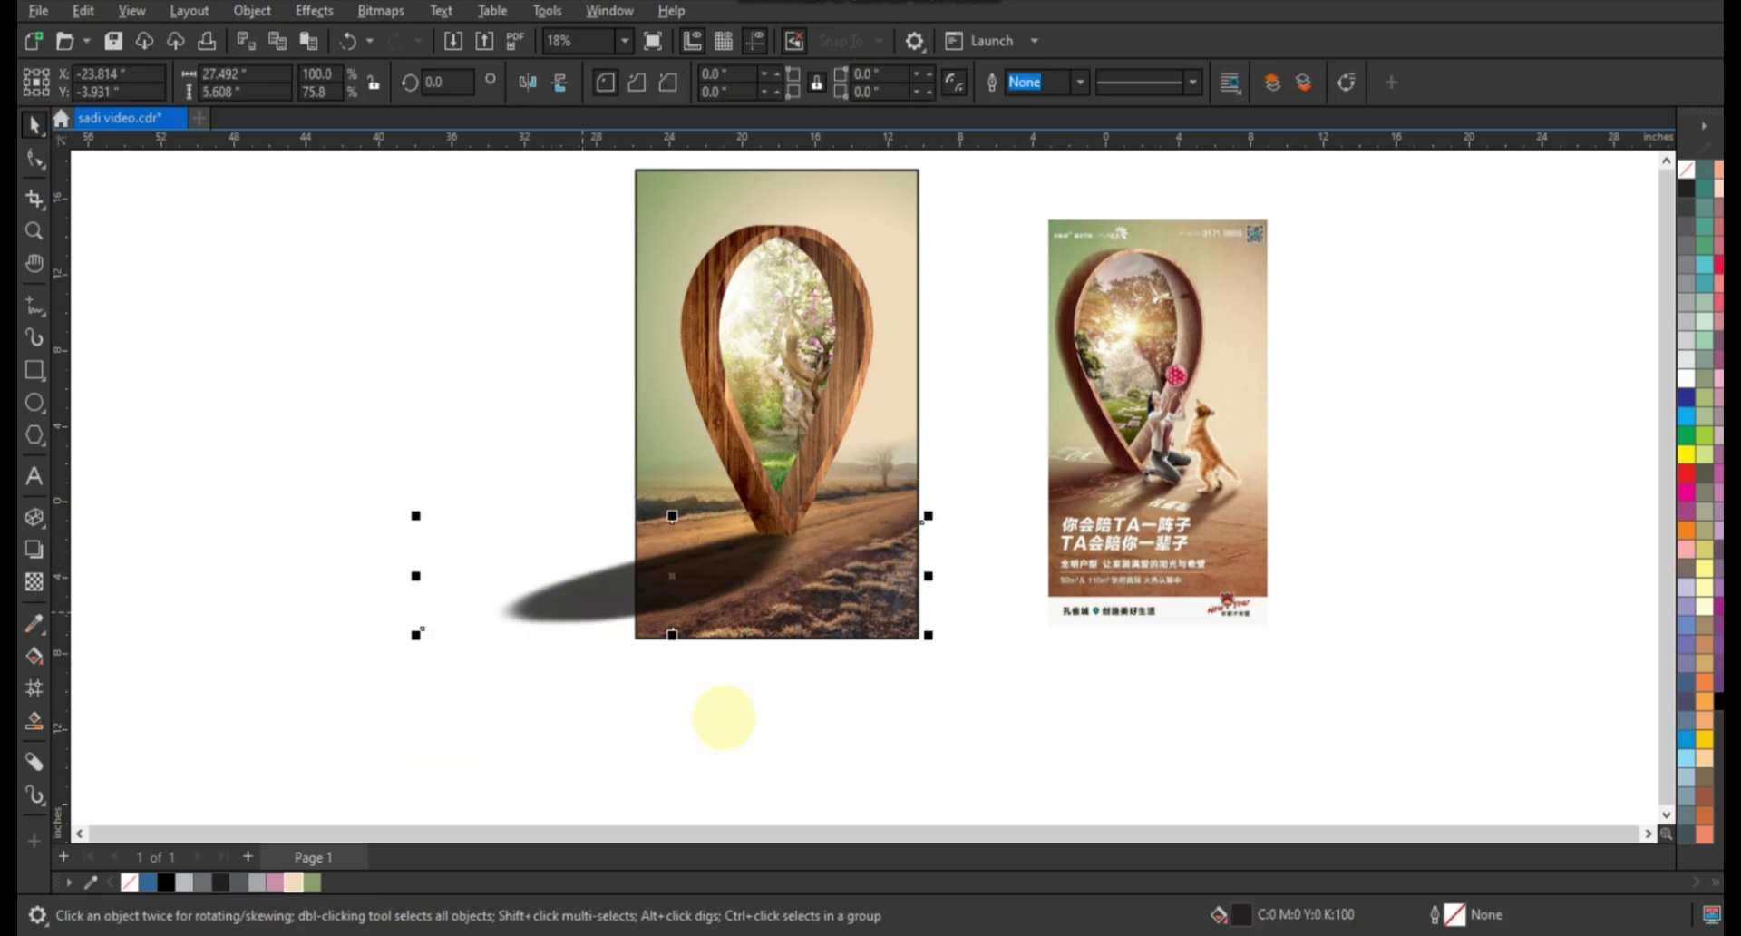
left_click_drag(220, 371, 232, 396)
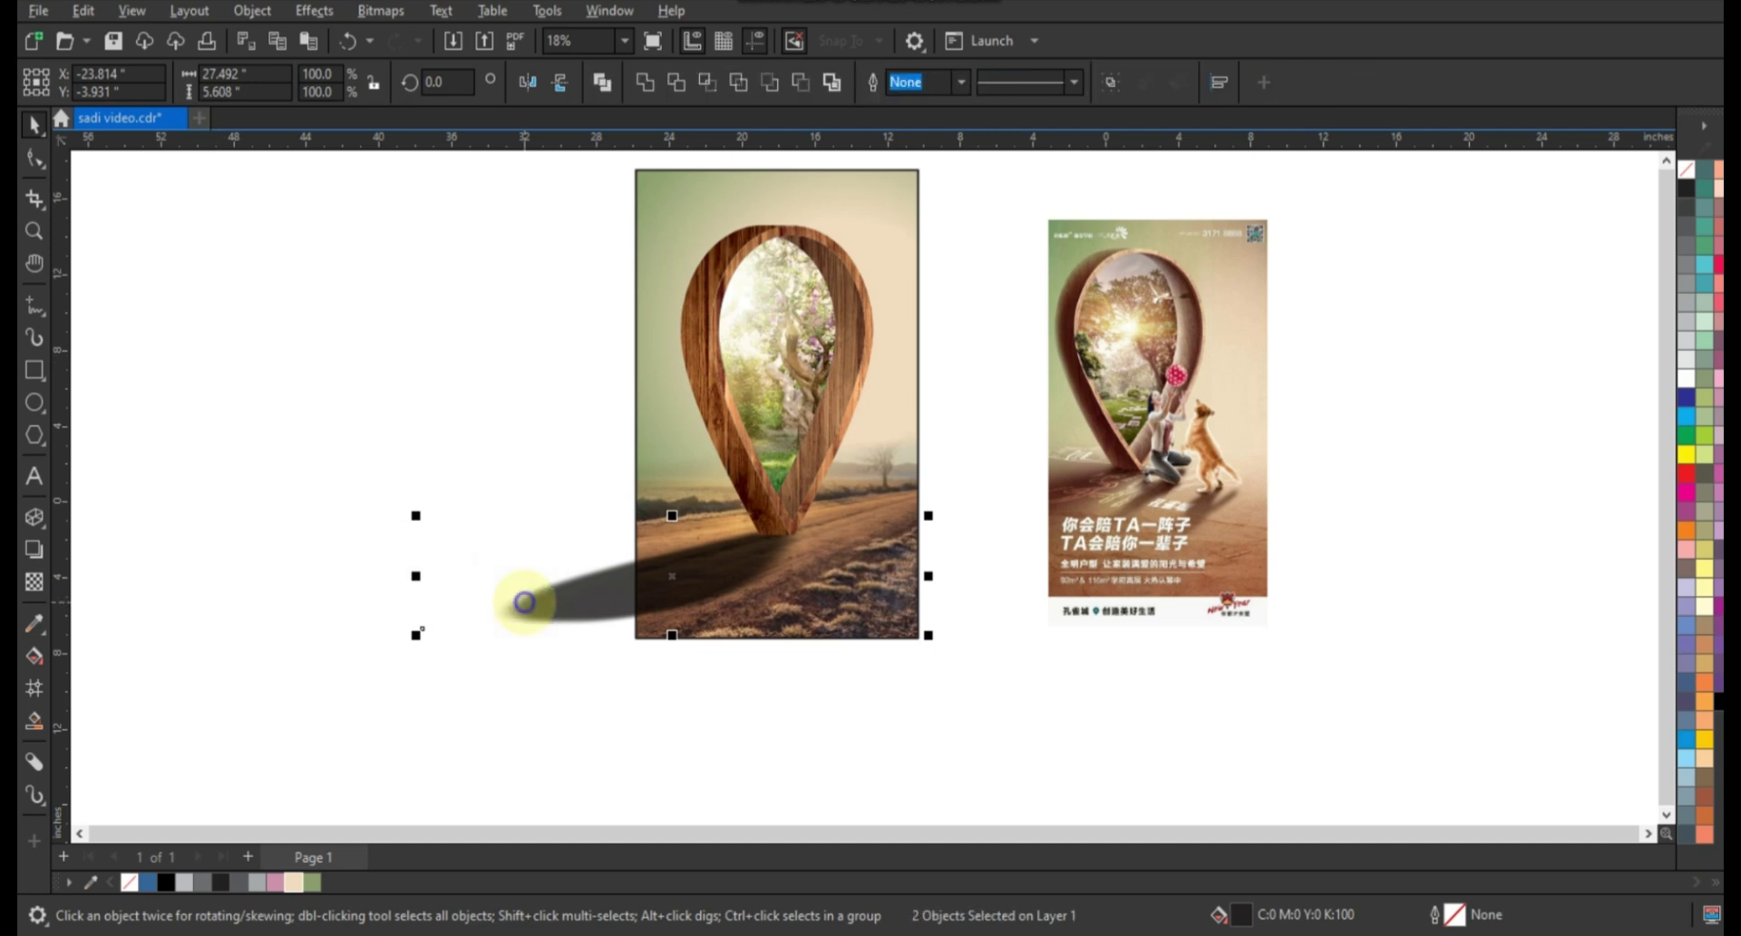
right_click(526, 601)
left_click(619, 269)
left_click(699, 194)
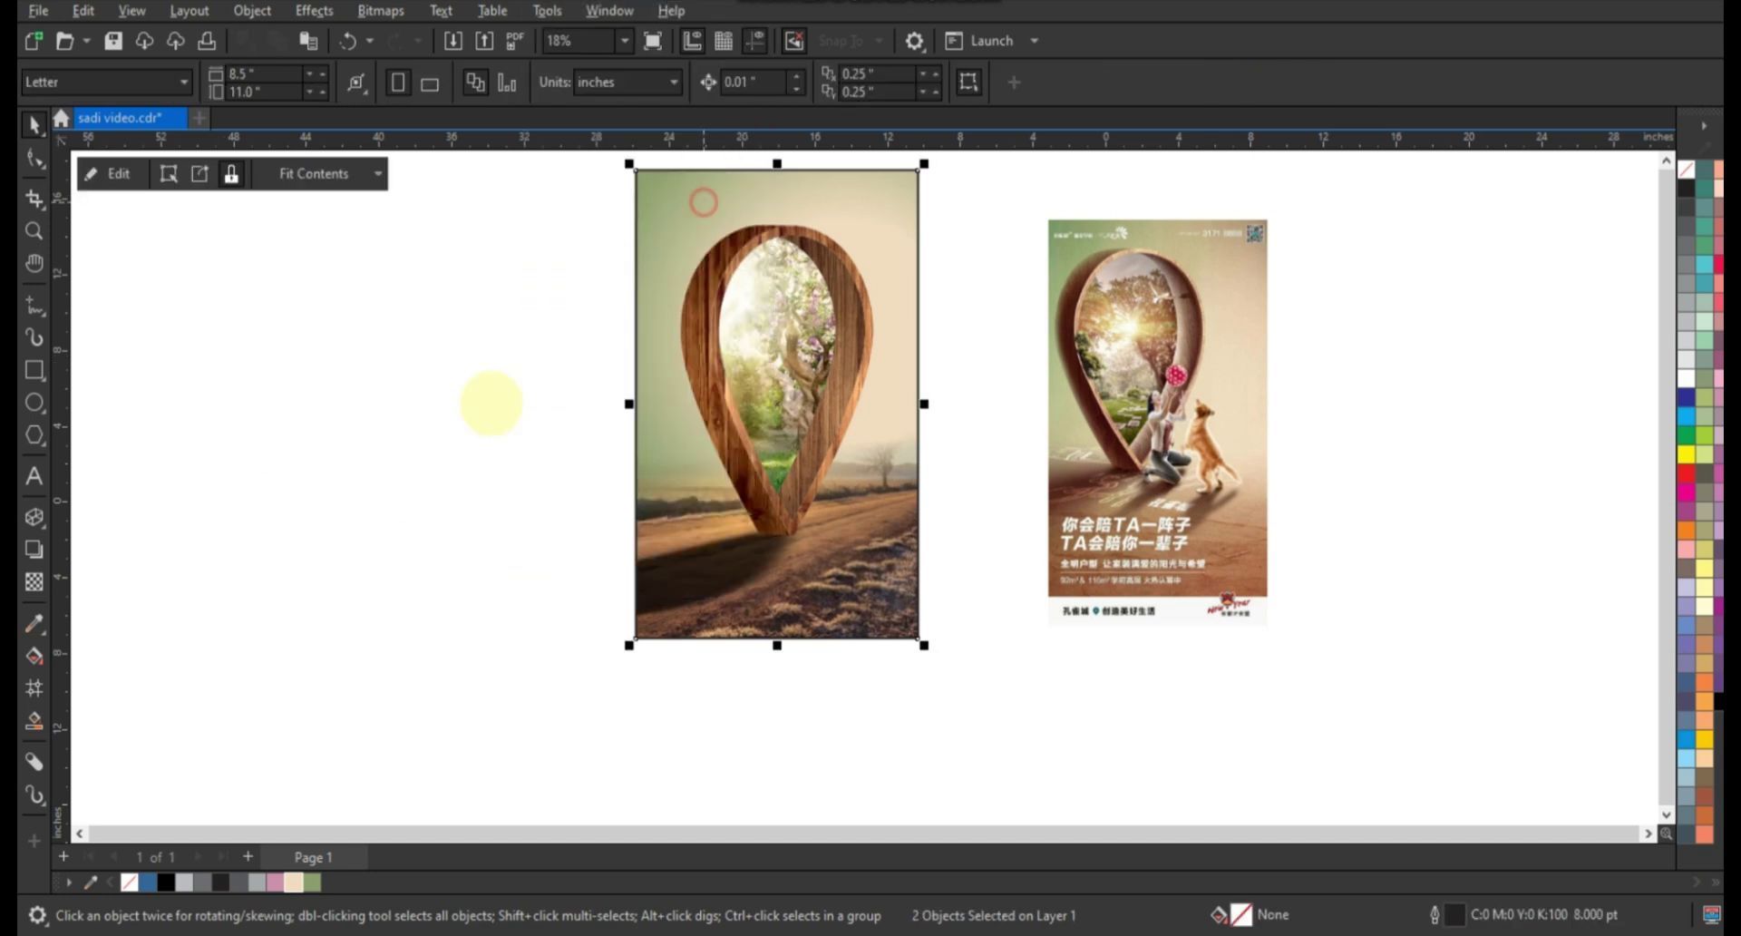
left_click(416, 455)
left_click(34, 229)
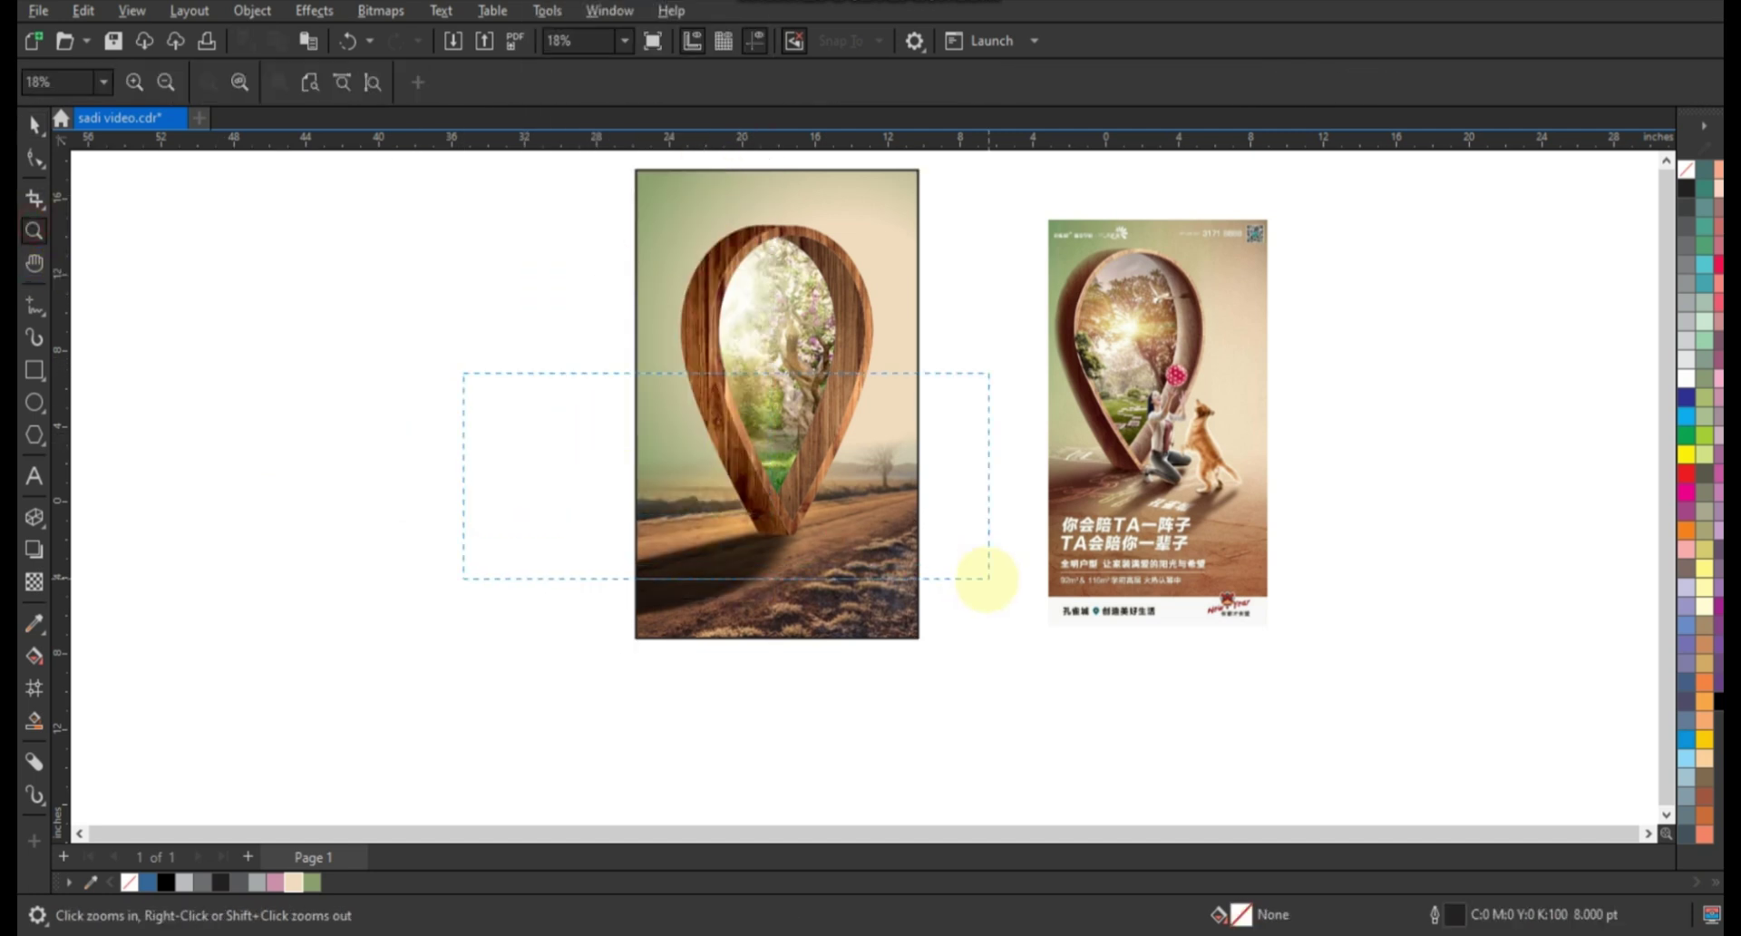
Draw a black-filled rectangle over the pin's bottom tip.
left_click_drag(463, 373, 987, 581)
left_click(34, 369)
left_click_drag(815, 444, 1112, 700)
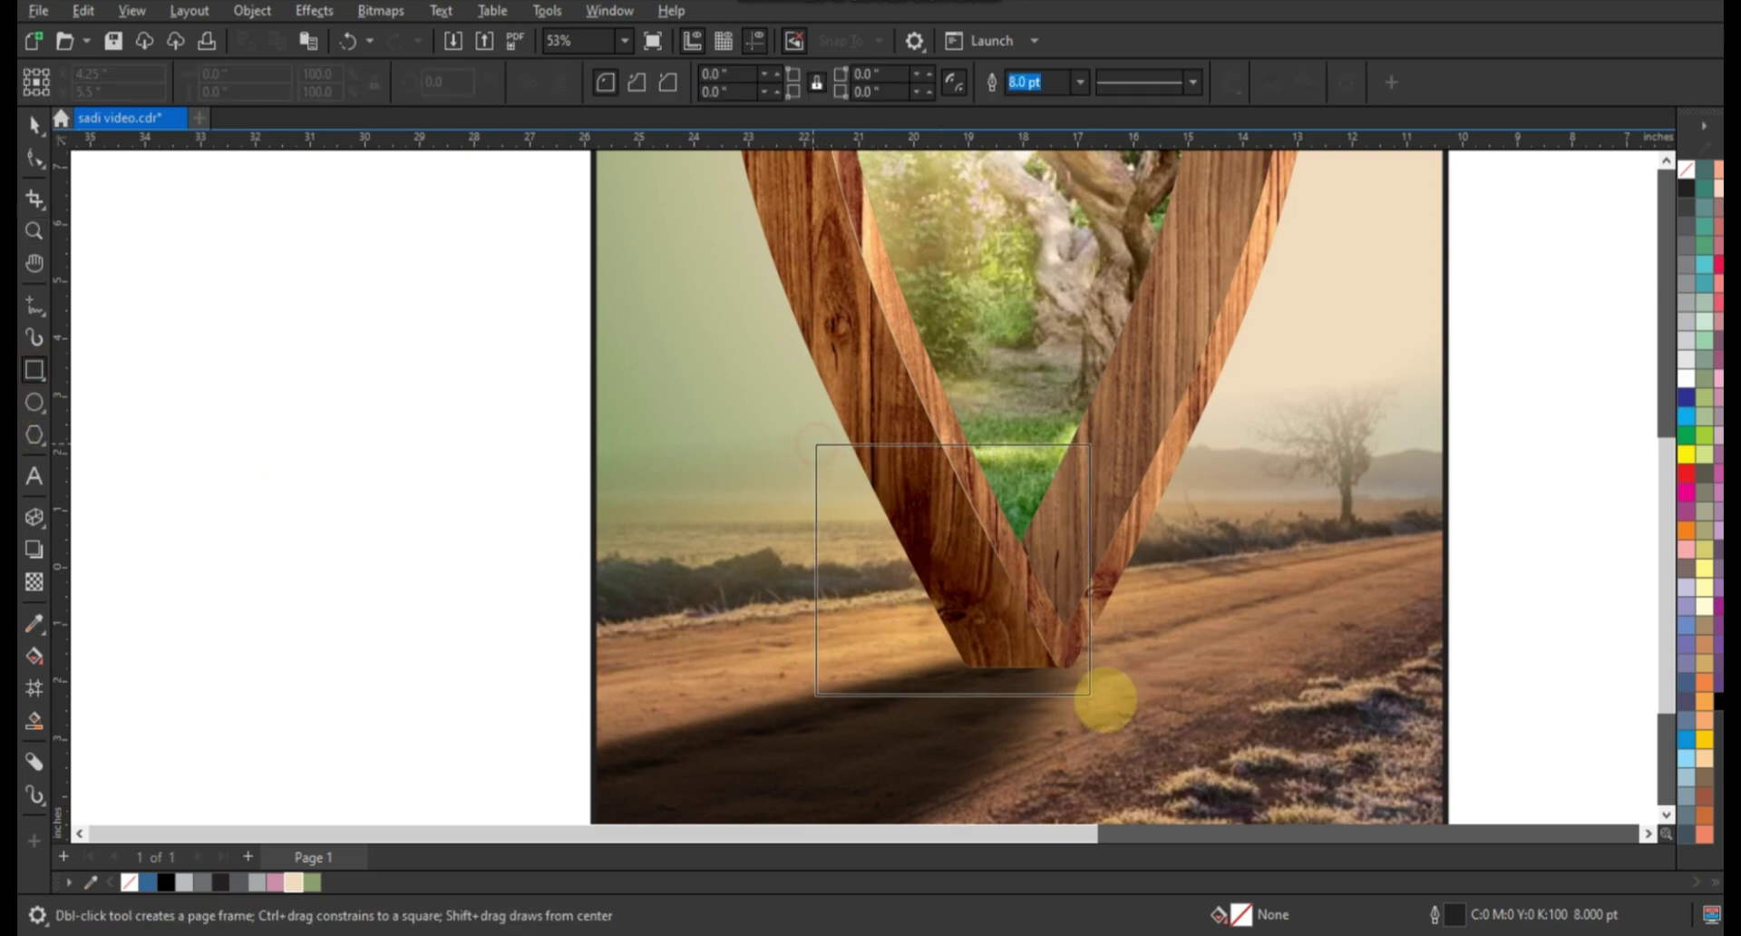
left_click(35, 124)
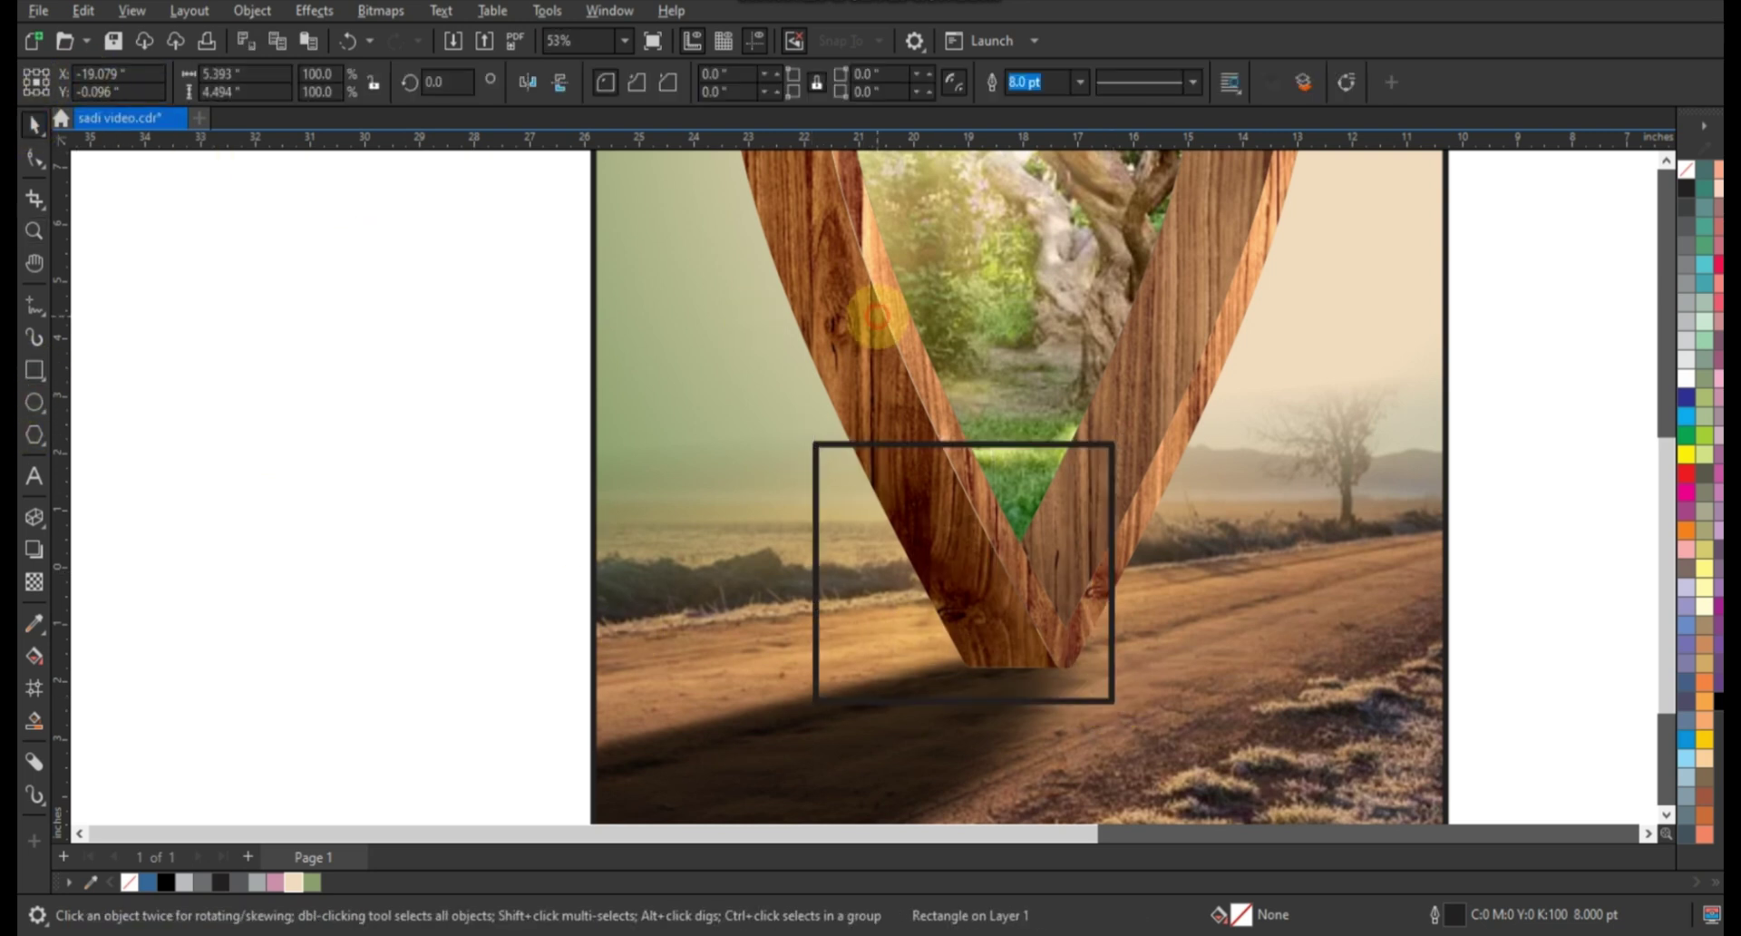
left_click(866, 309)
left_click(1112, 629)
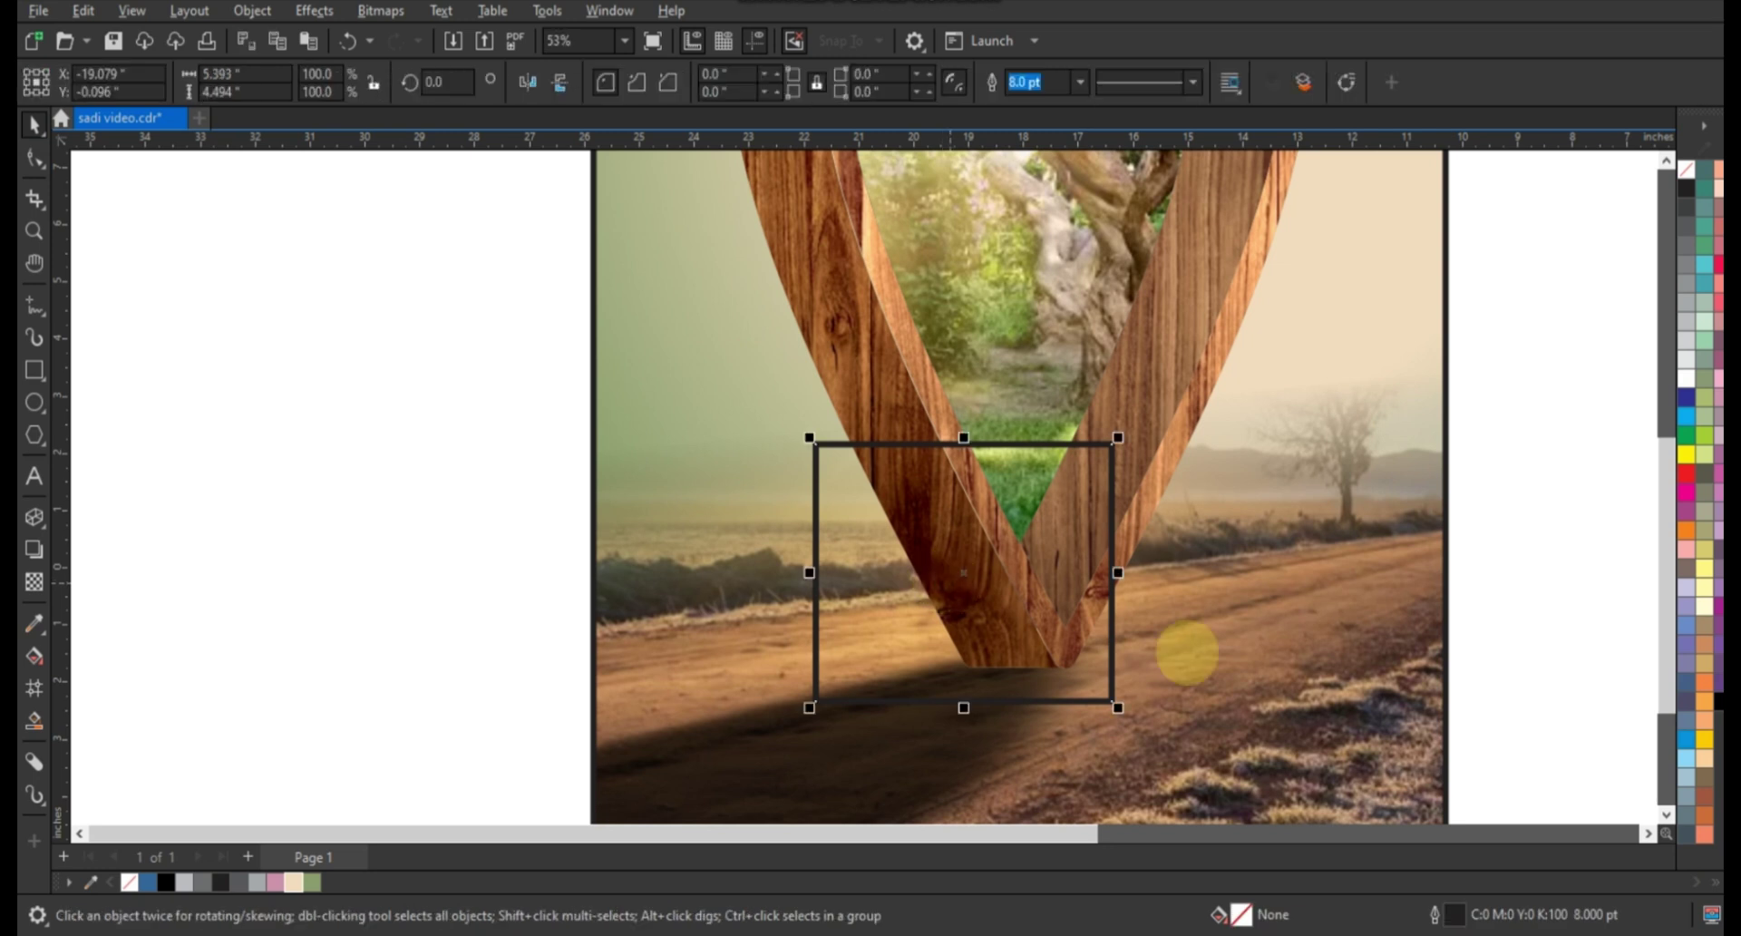
left_click(1717, 702)
Fade the black rectangle upward with a fountain transparency and remove its outline.
left_click(35, 582)
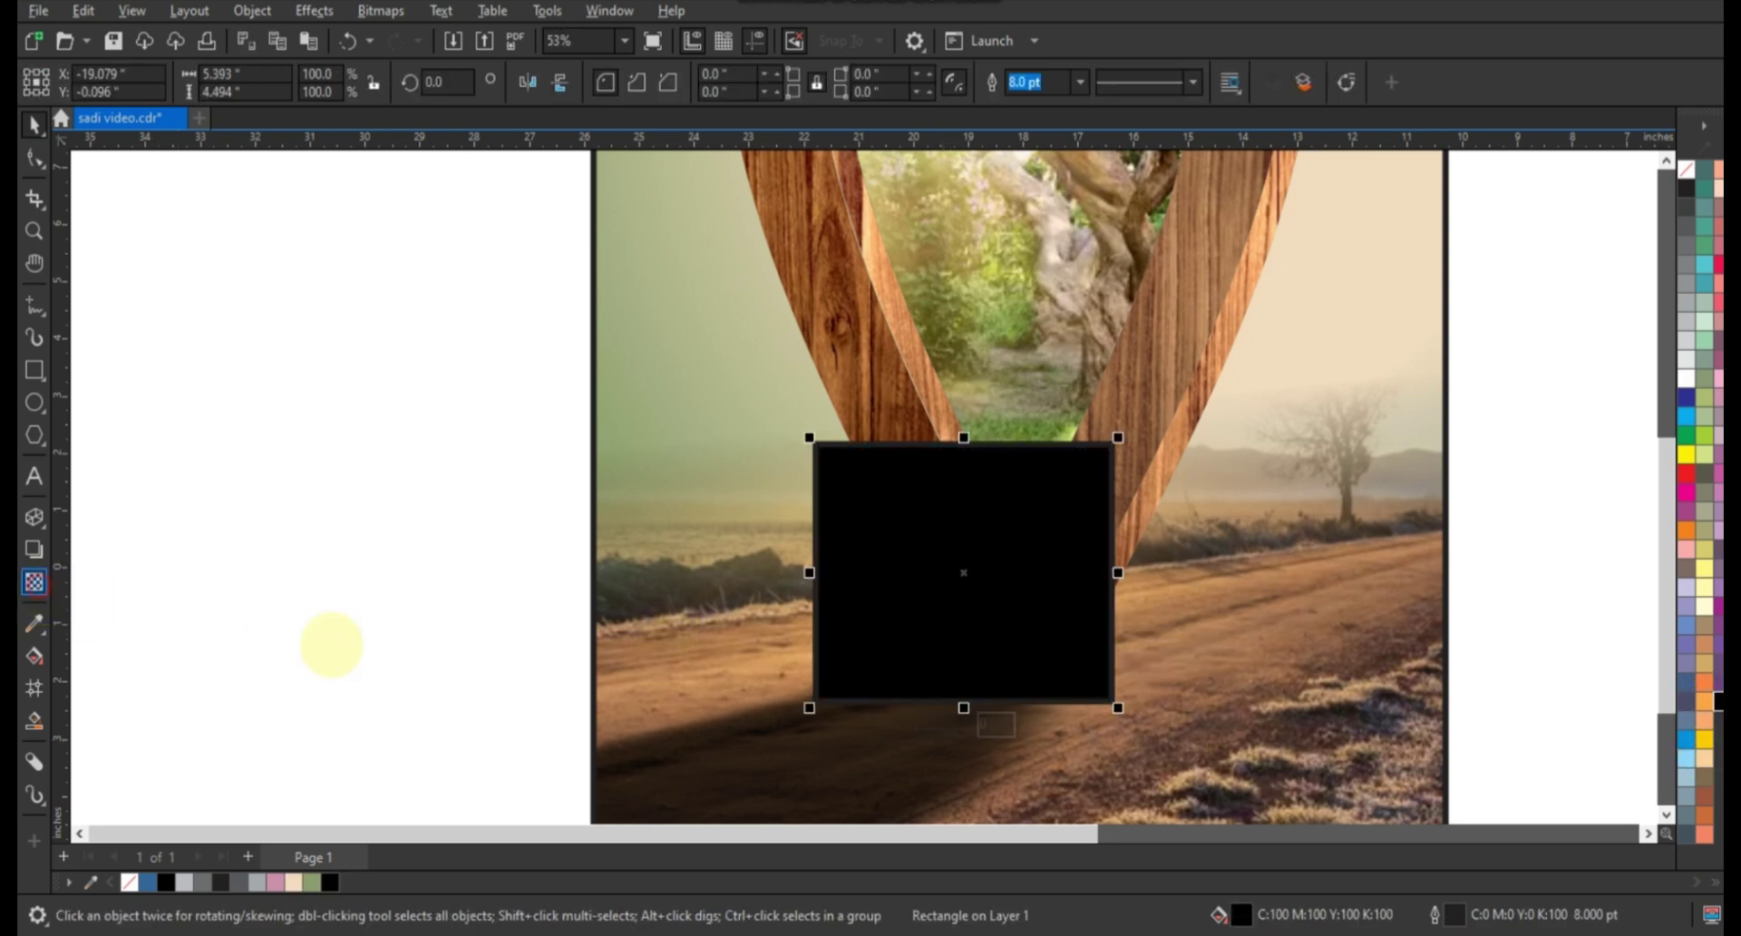
left_click_drag(951, 656, 919, 523)
left_click_drag(951, 655, 945, 686)
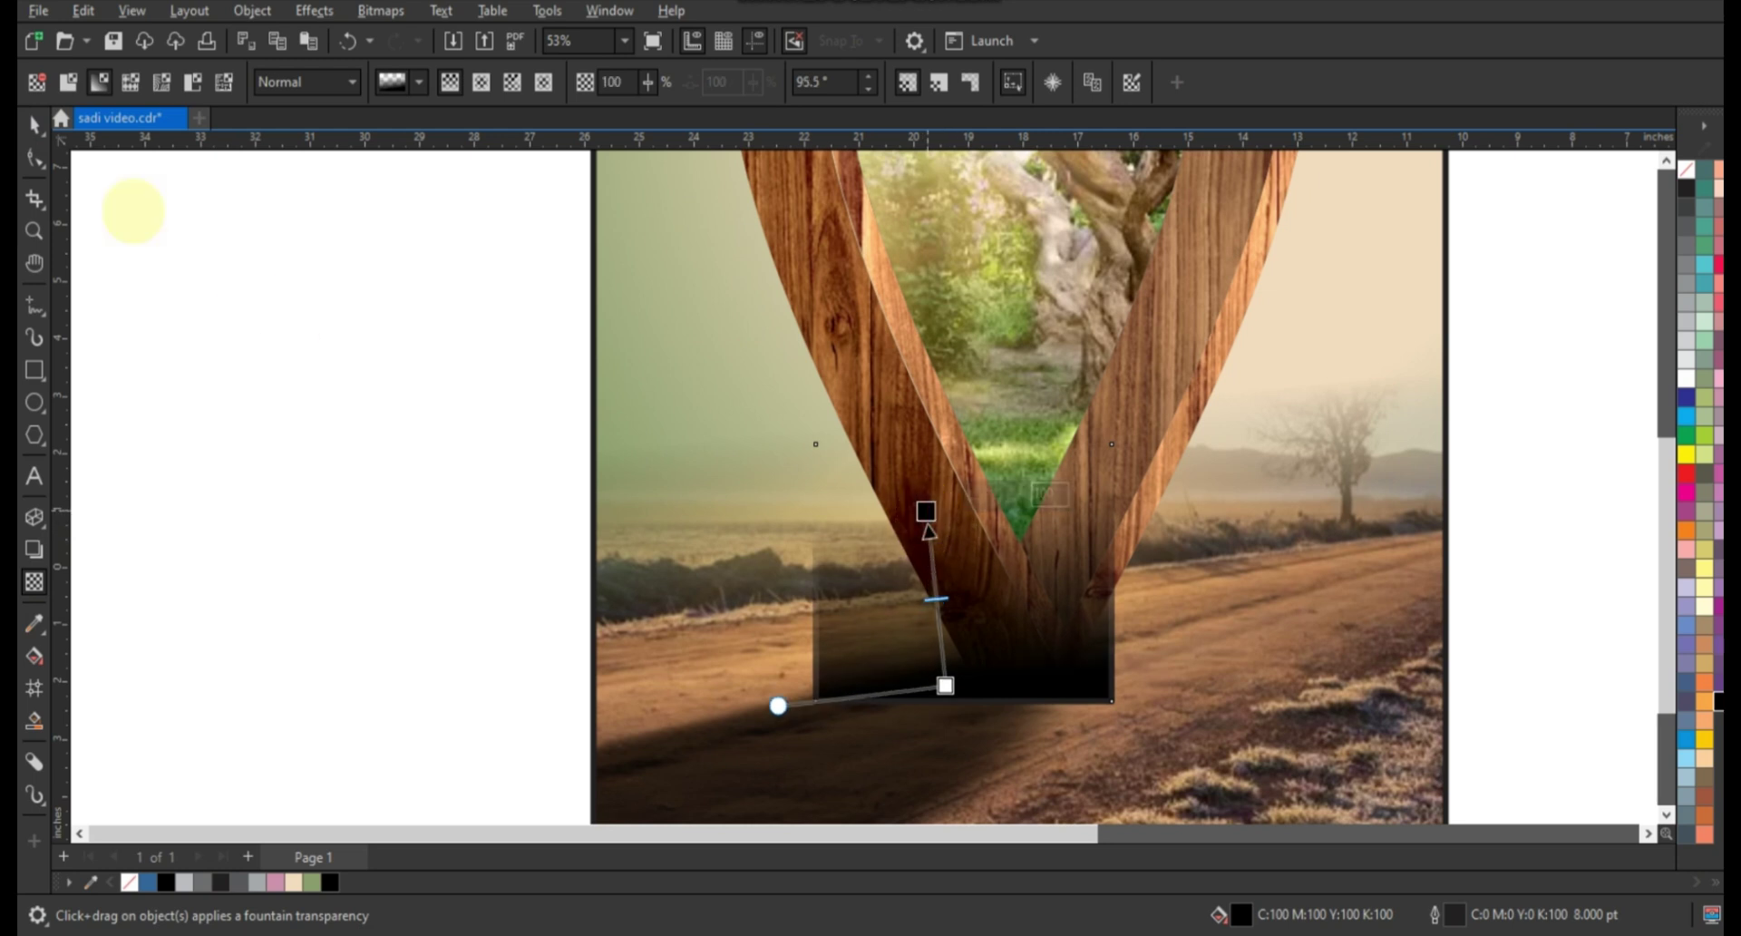
left_click(36, 122)
right_click(1686, 170)
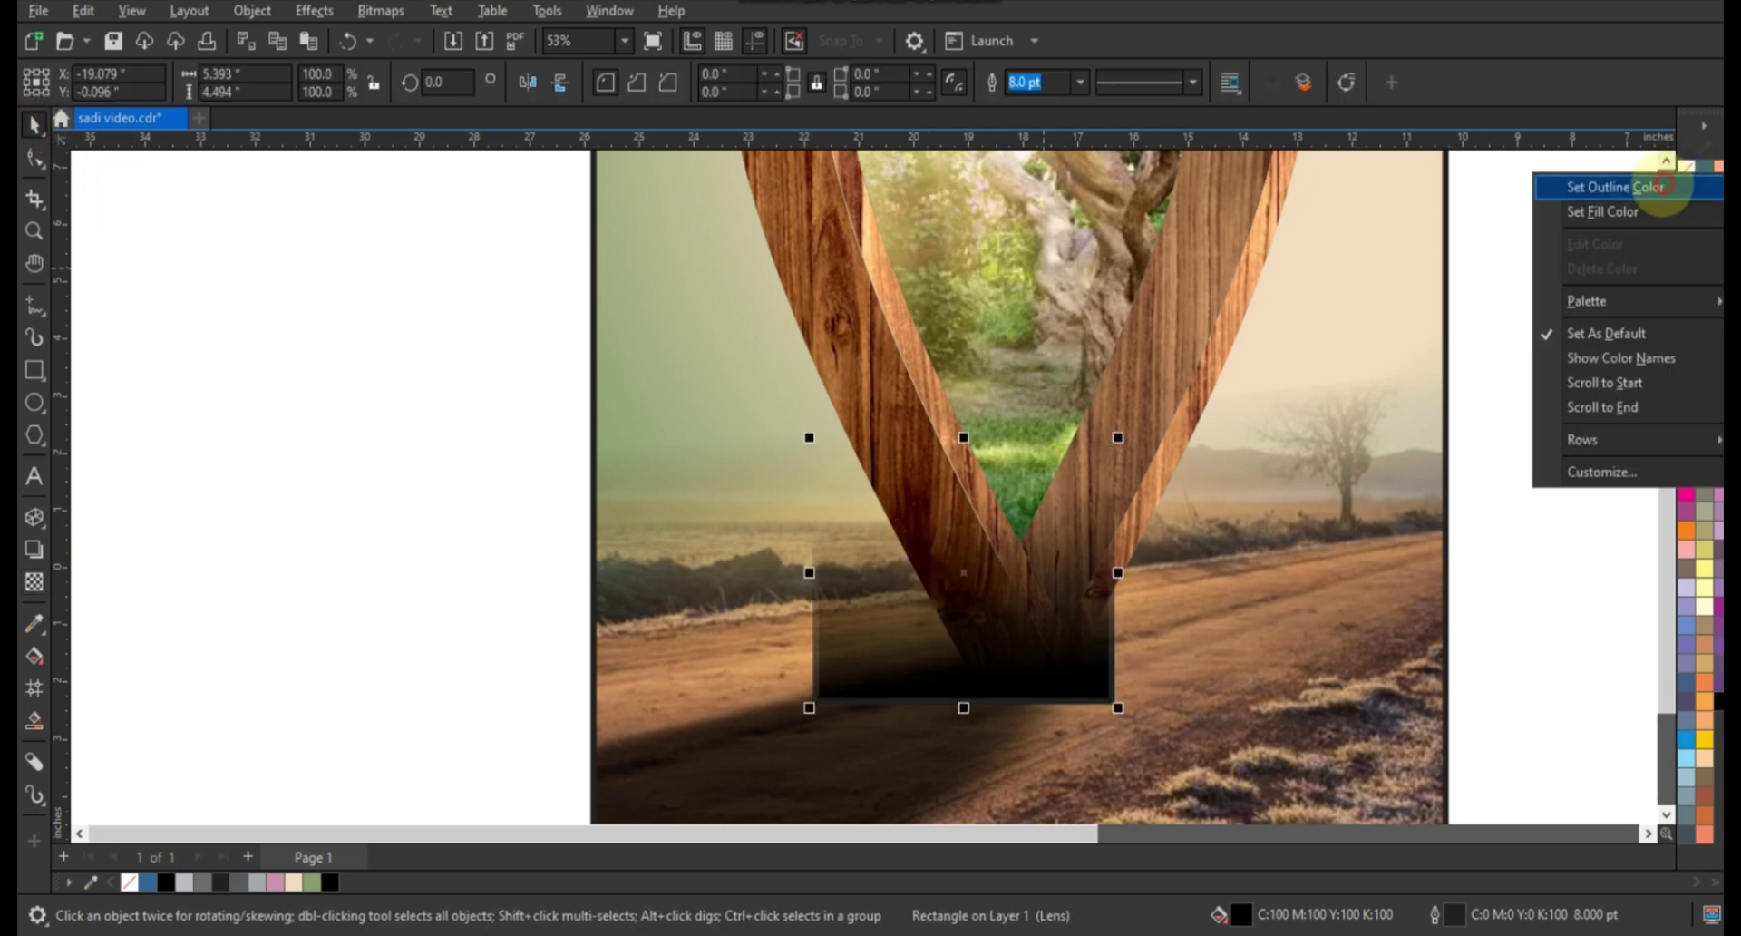
left_click(1662, 179)
PowerClip the black shading rectangle inside the wooden pin group.
right_click(930, 619)
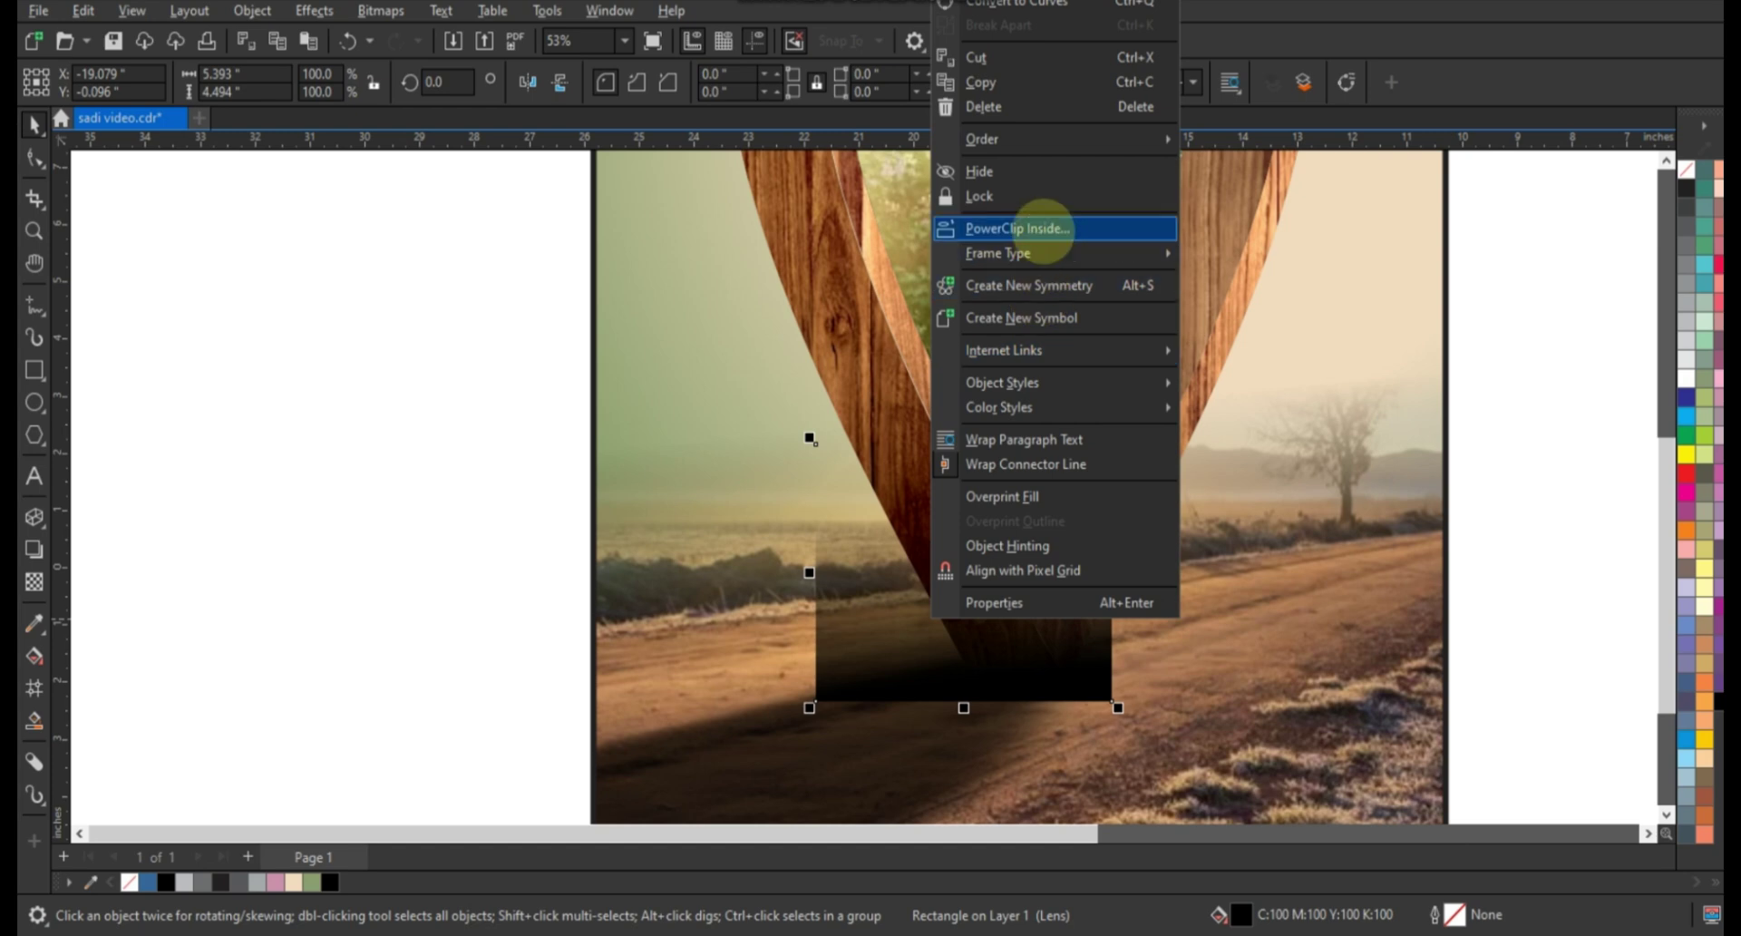
left_click(1022, 228)
left_click(808, 264)
left_click(388, 427)
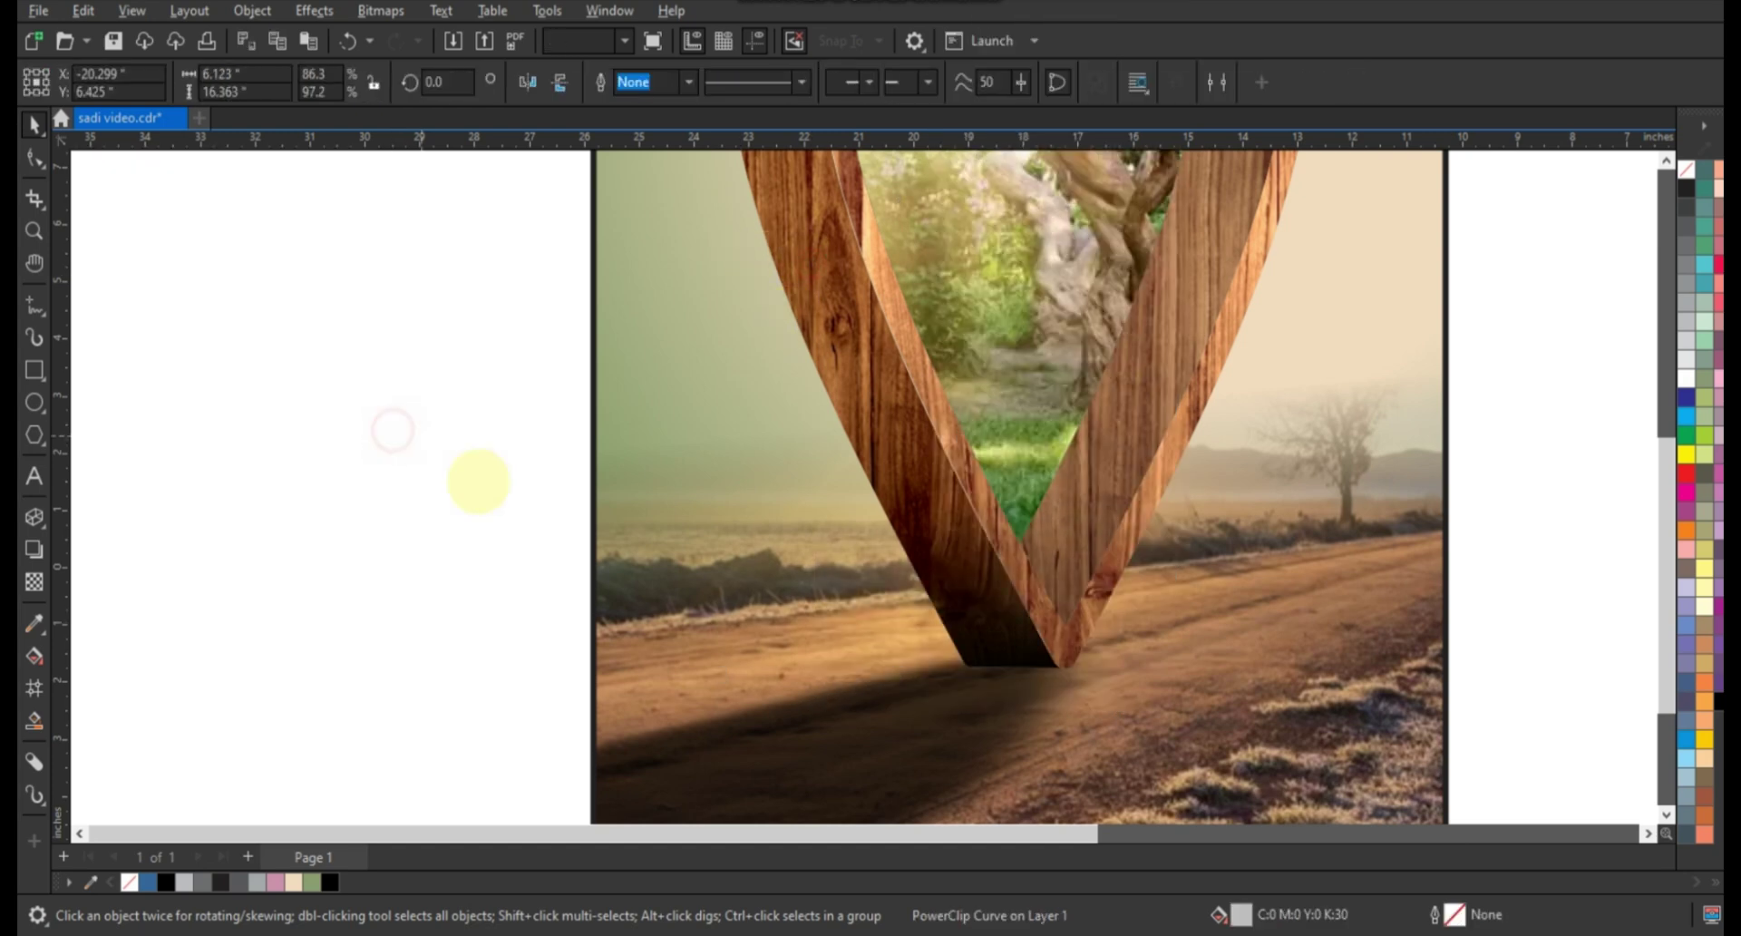
scroll(547, 549, "down", 2)
scroll(547, 550, "down", 1)
Set the wooden-pin poster's PowerClip frame outline to No Color, clearing its black border.
scroll(549, 551, "down", 1)
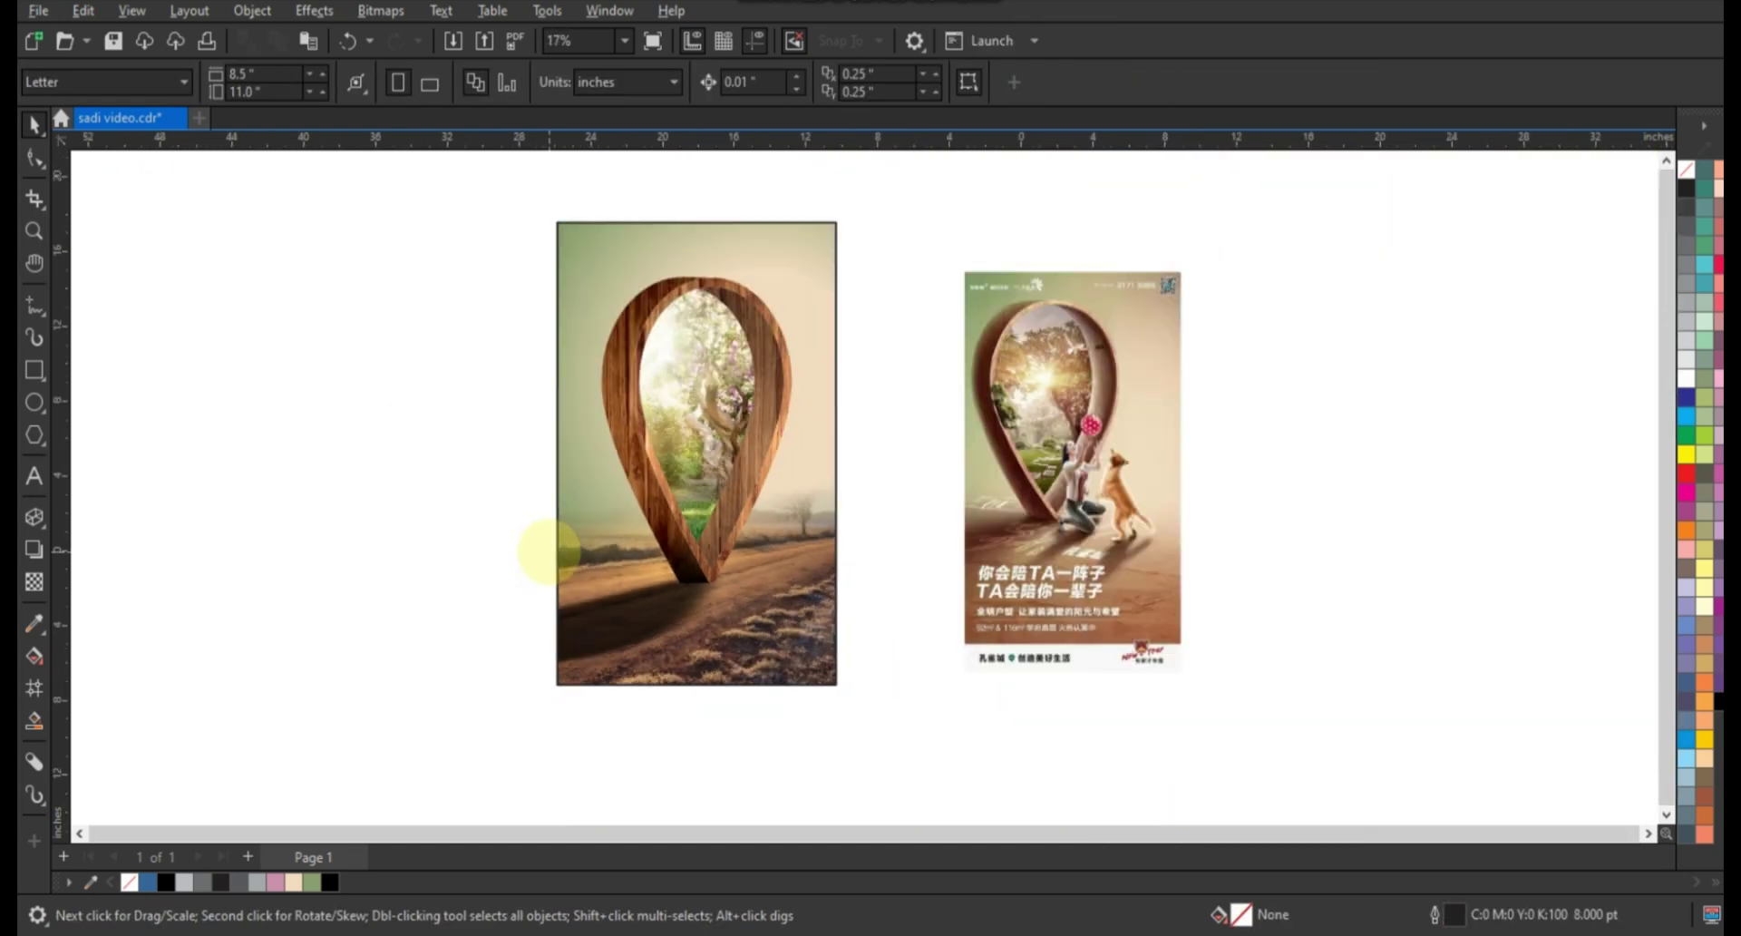
scroll(549, 550, "down", 1)
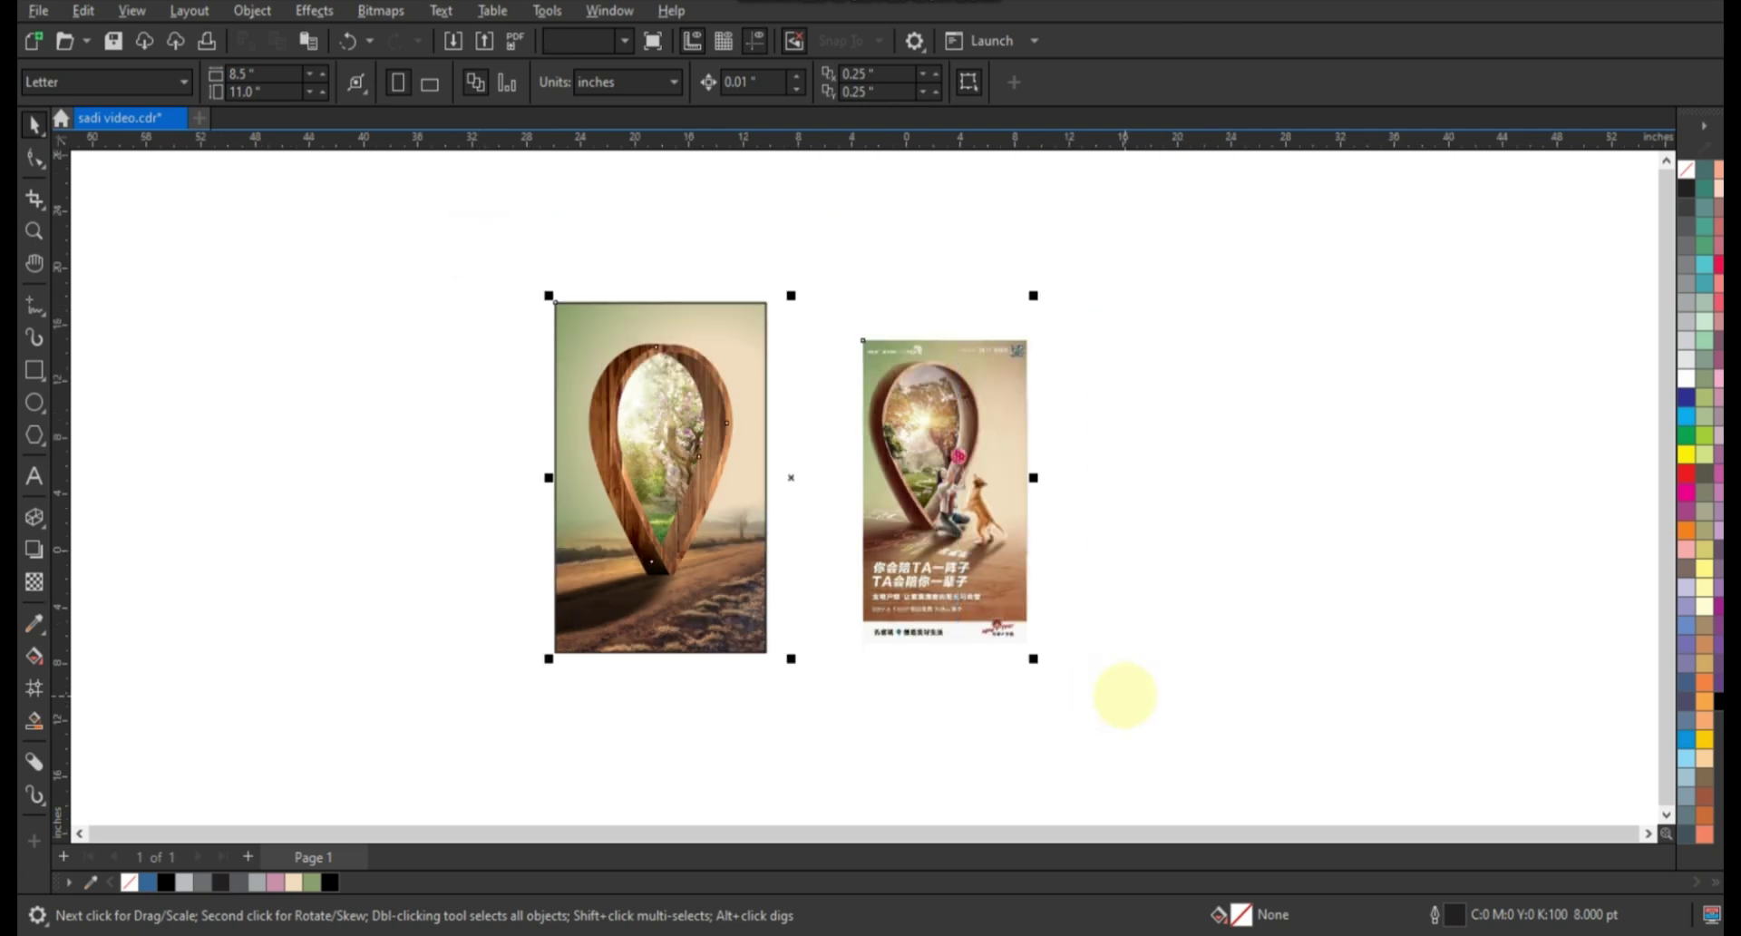
key("shift+F2")
left_click(811, 632)
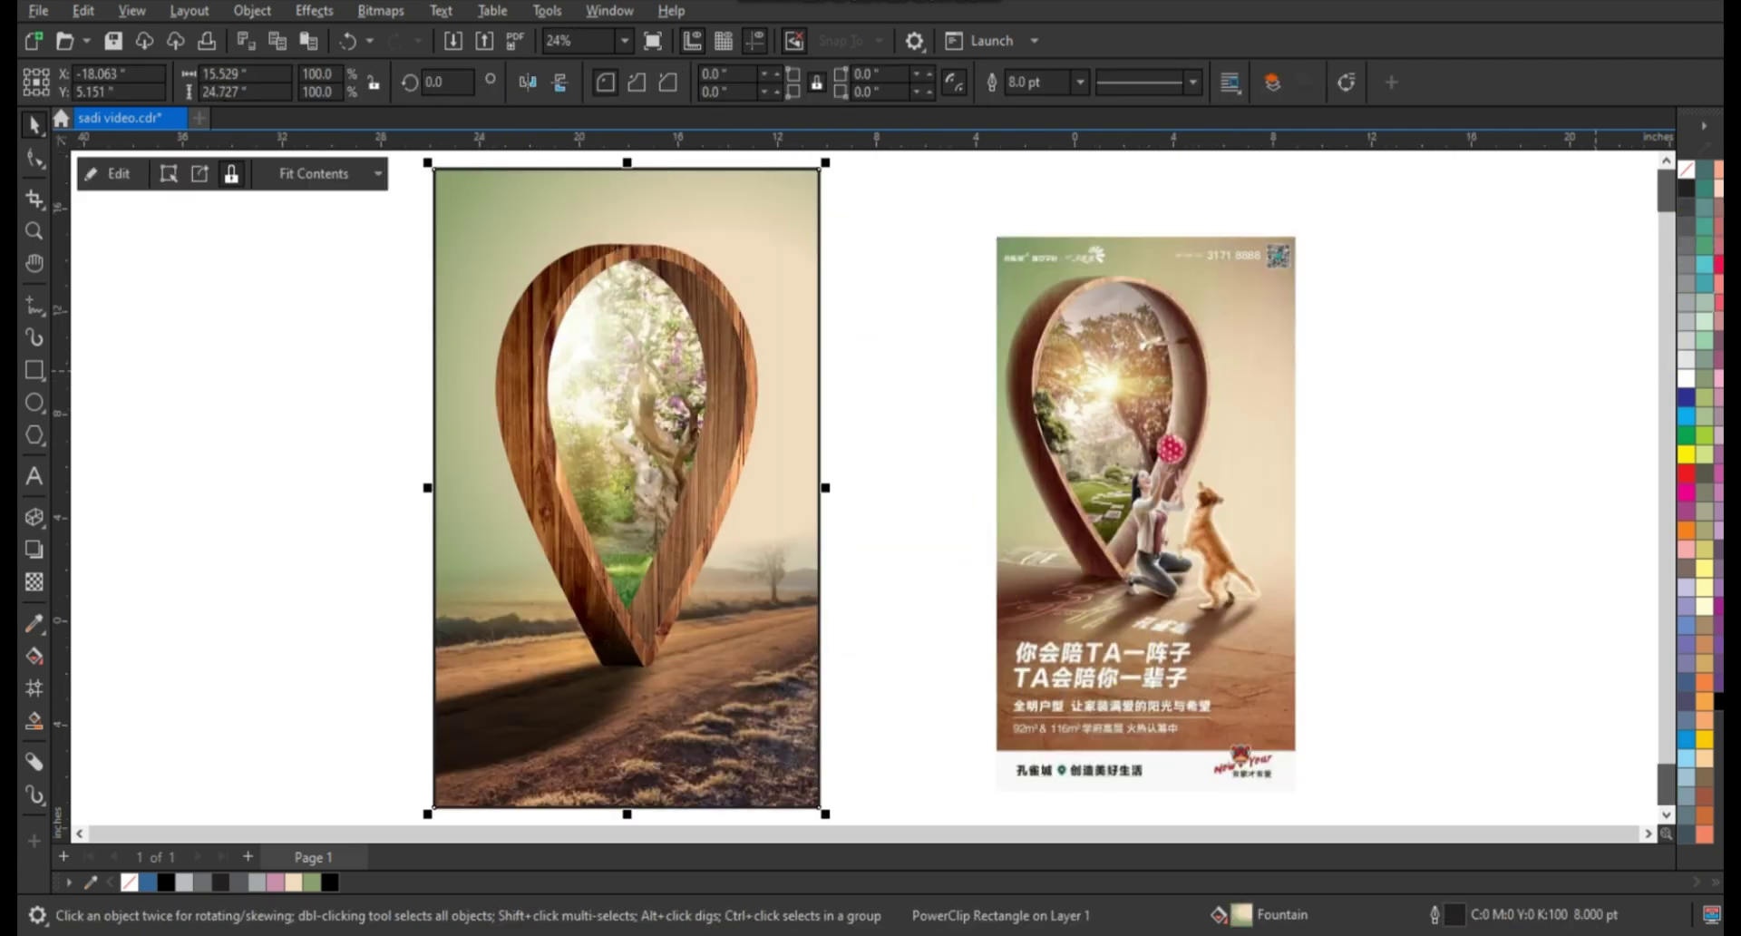
right_click(1685, 170)
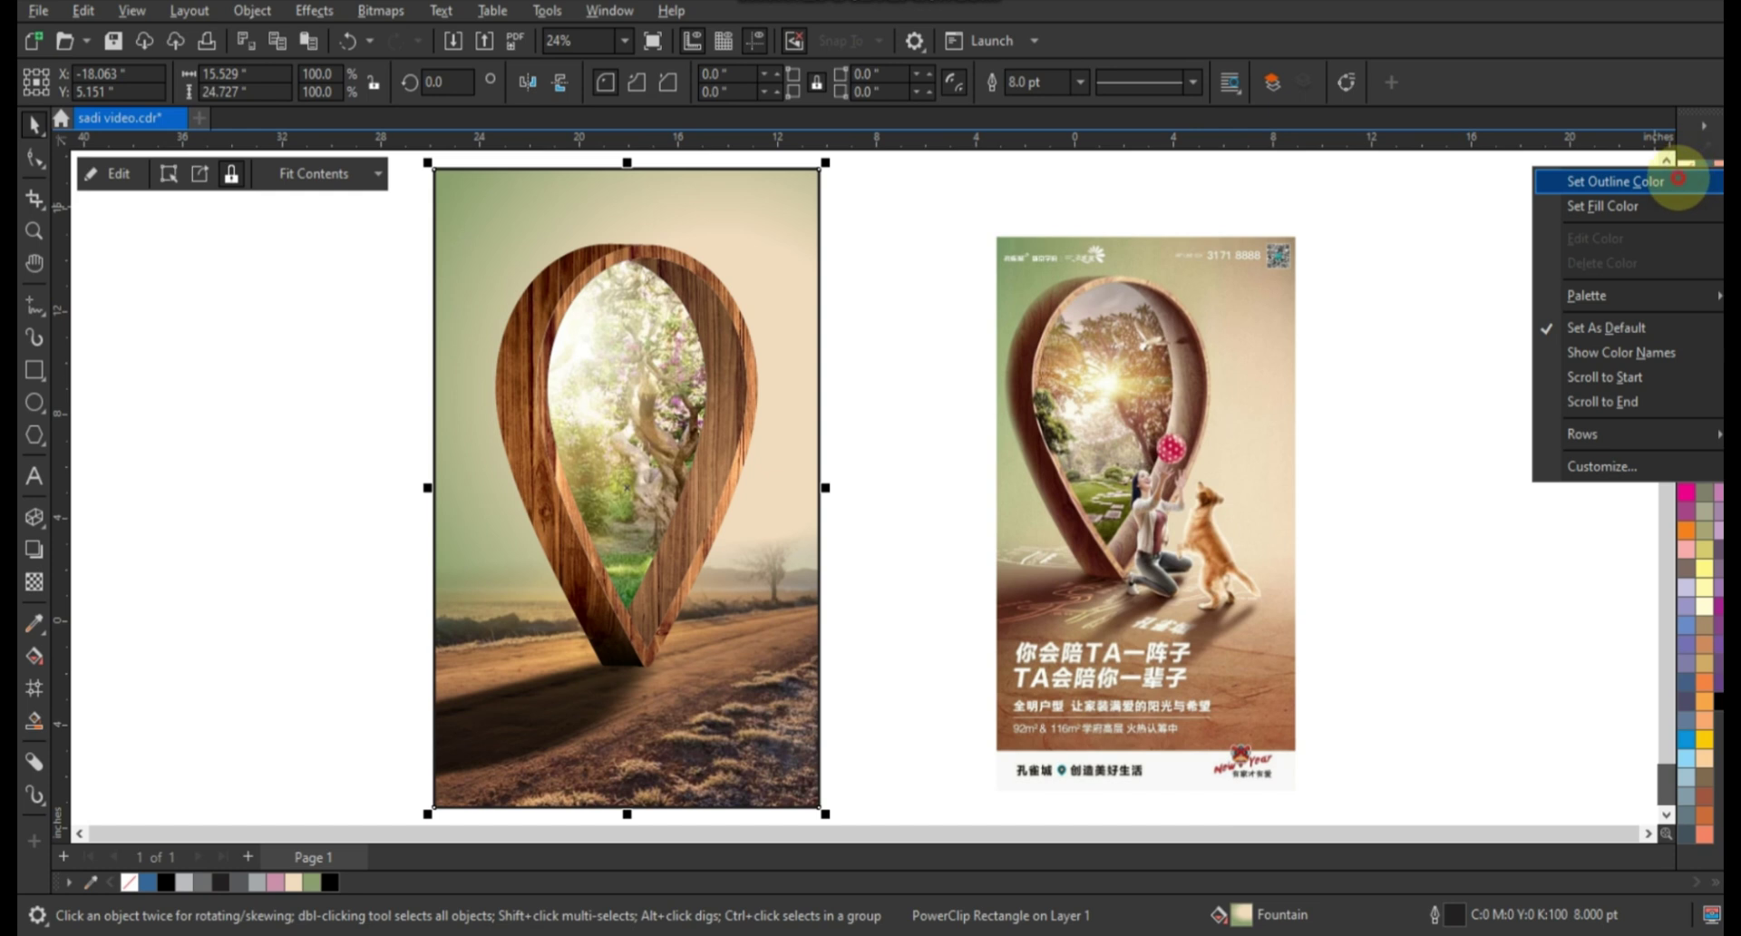
left_click(1678, 180)
left_click(963, 445)
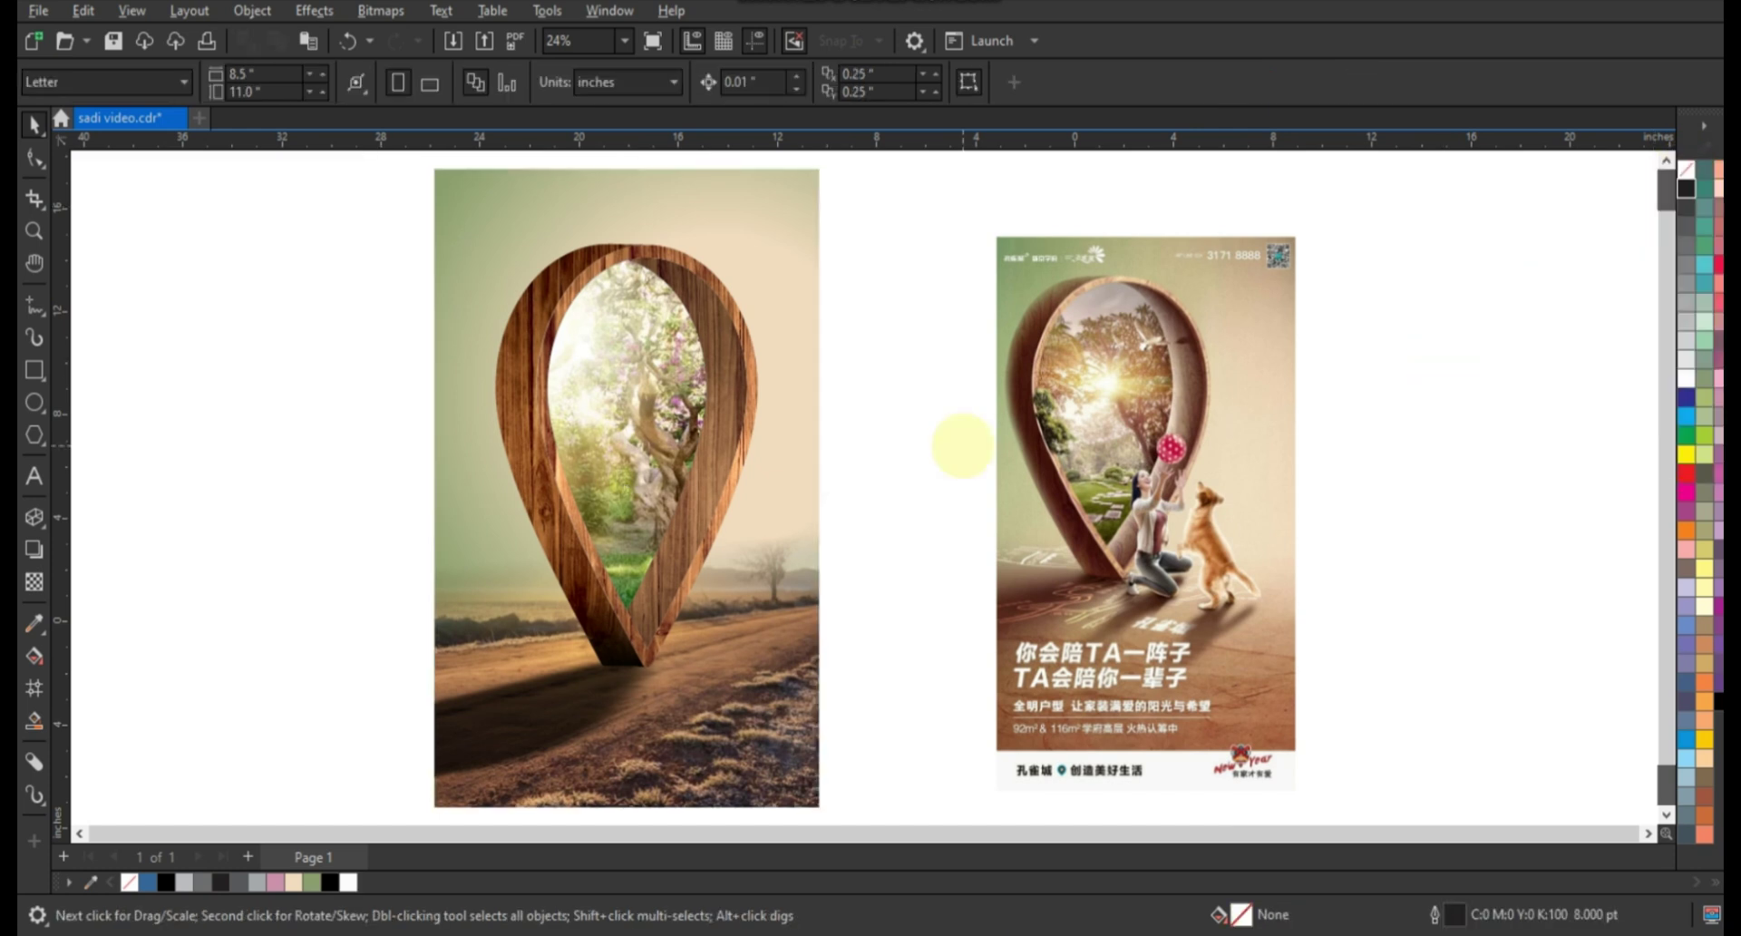